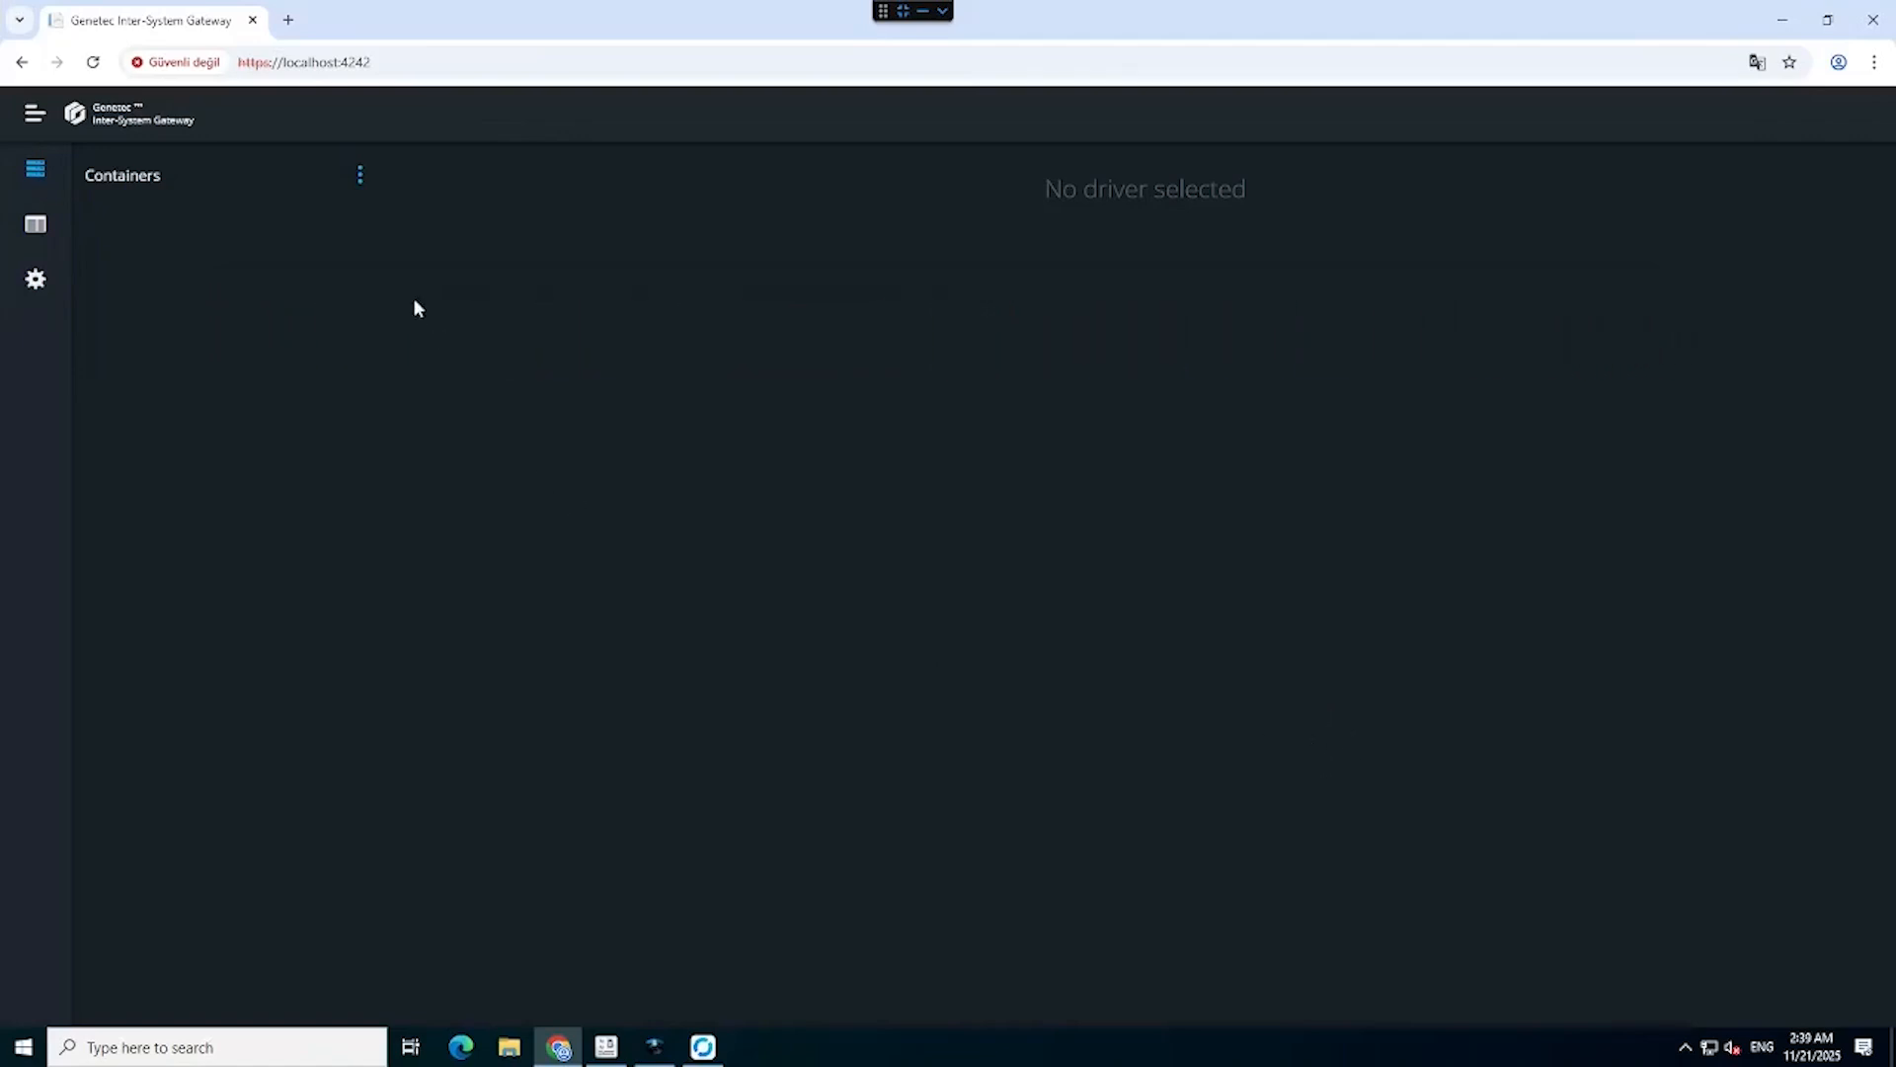
Start a new Docker engine labelled Samm at 192.168.103.71 and enter the certificate password.
left_click(361, 178)
left_click(329, 218)
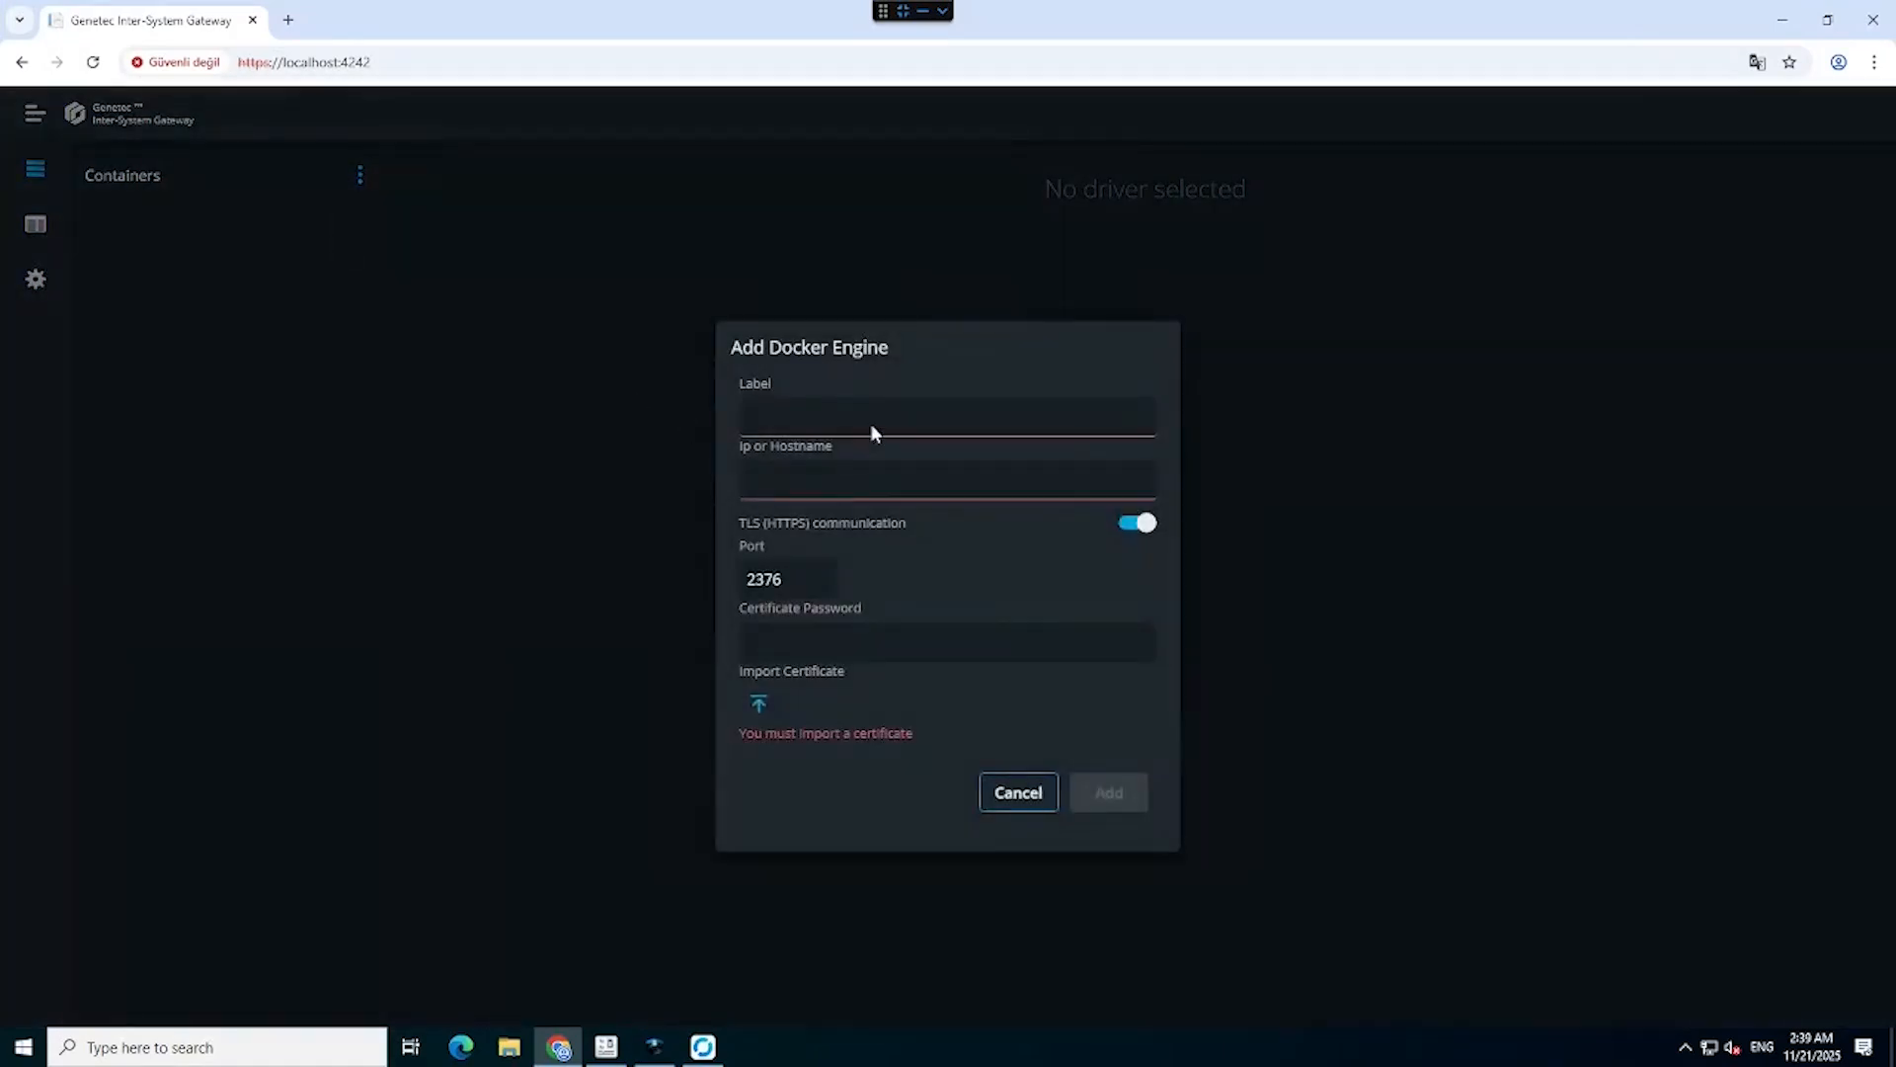
left_click(772, 409)
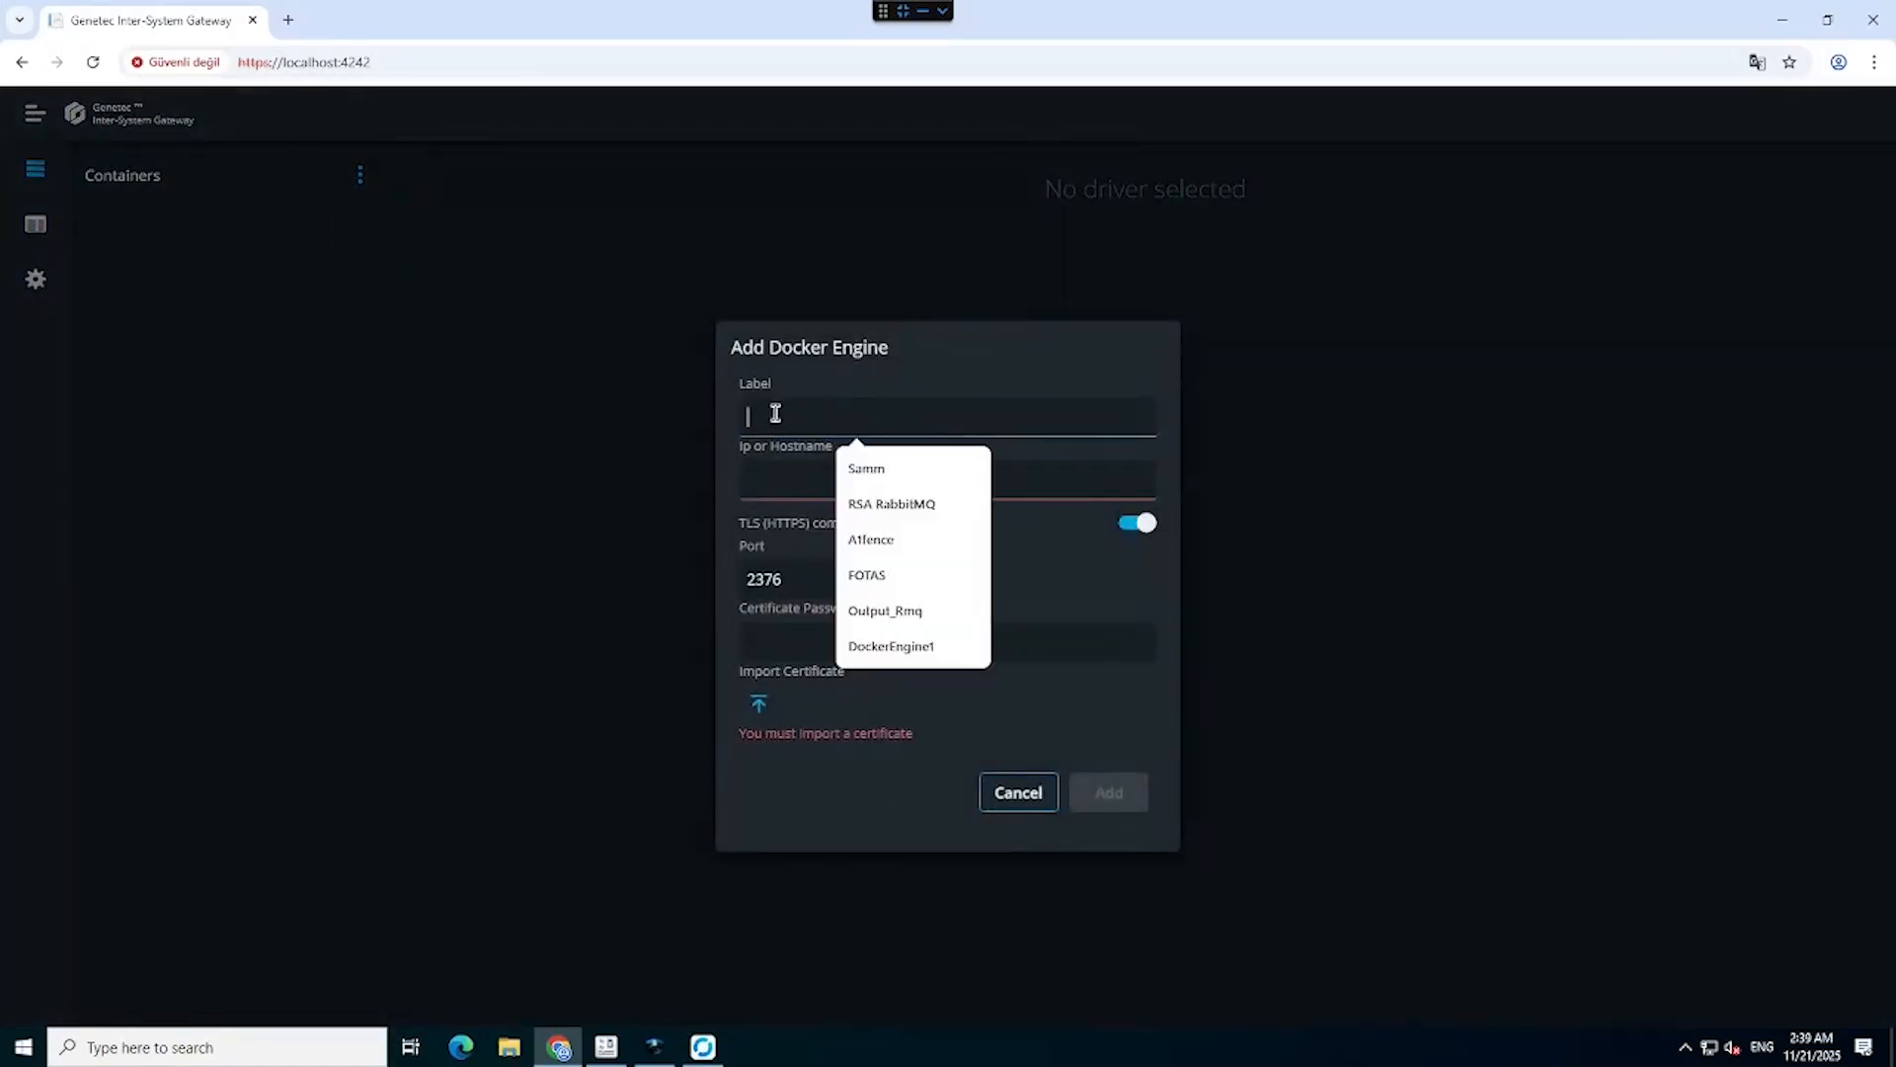
left_click(871, 471)
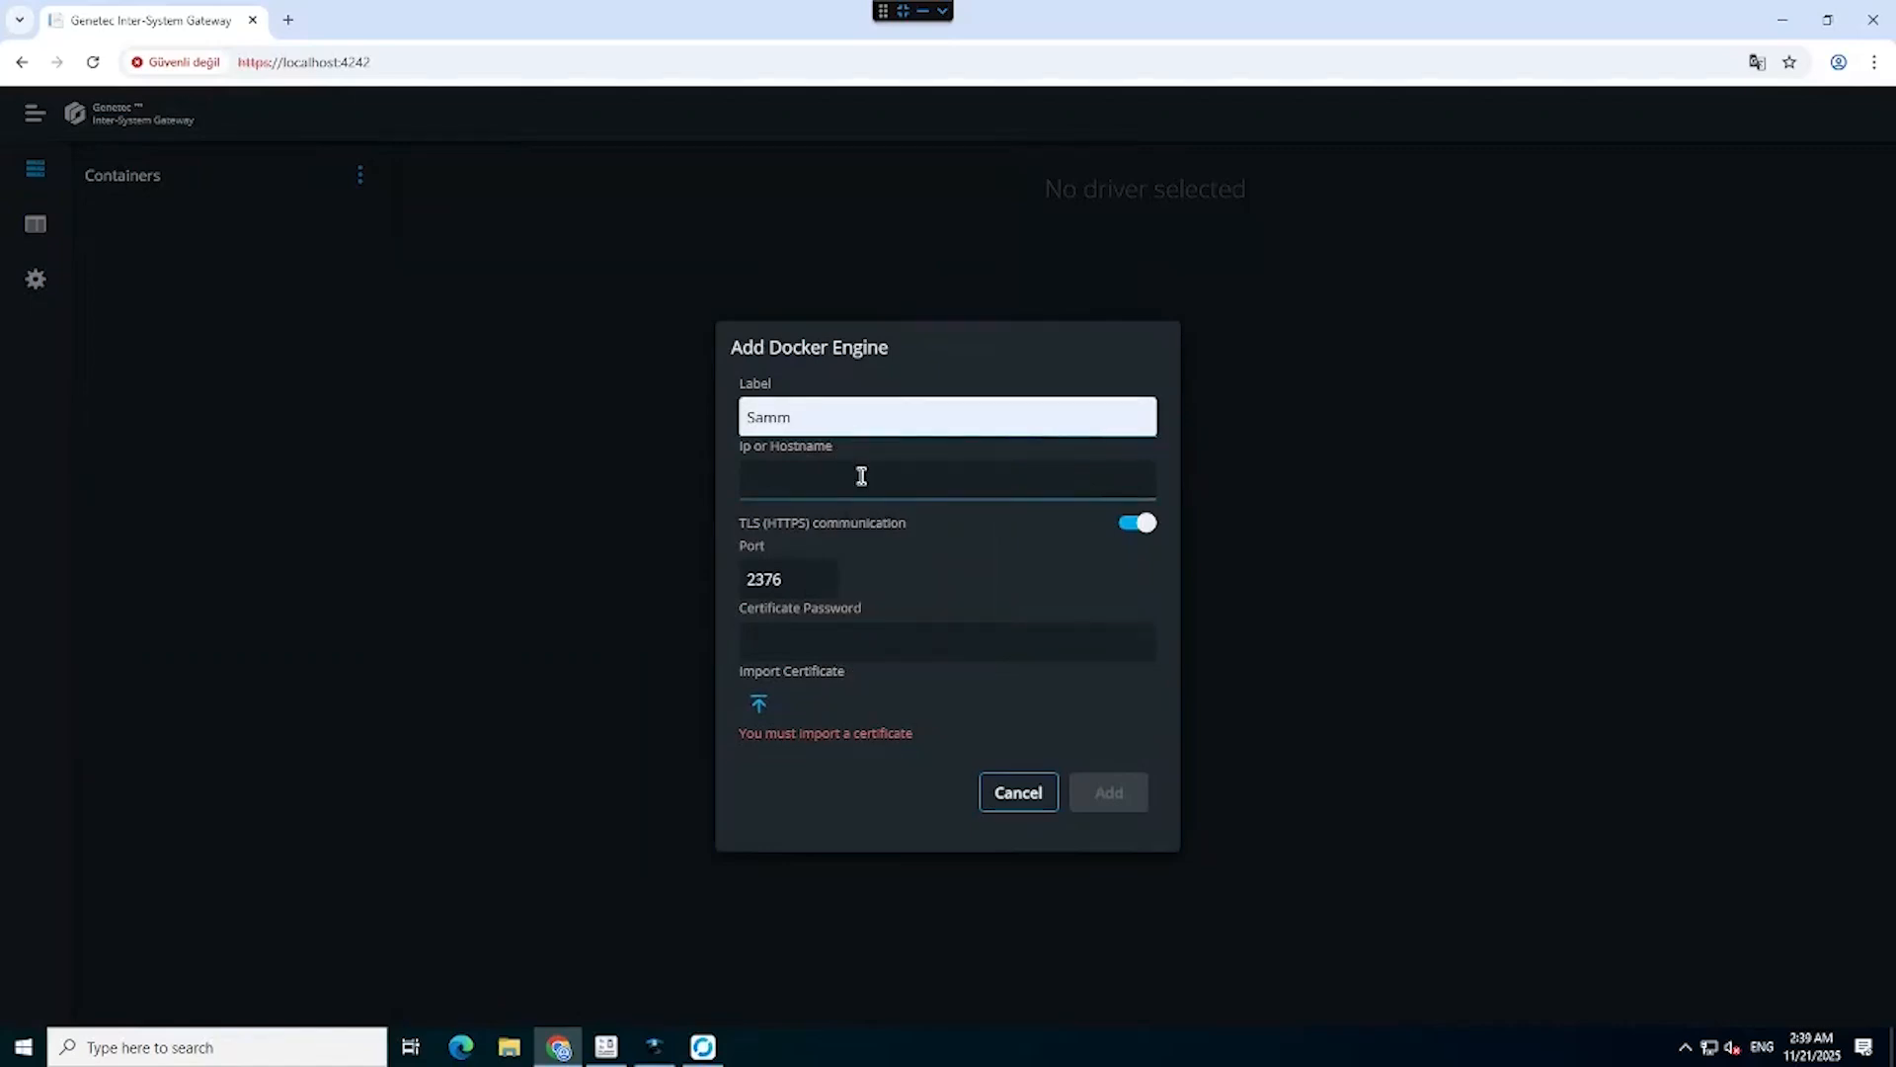
left_click(862, 475)
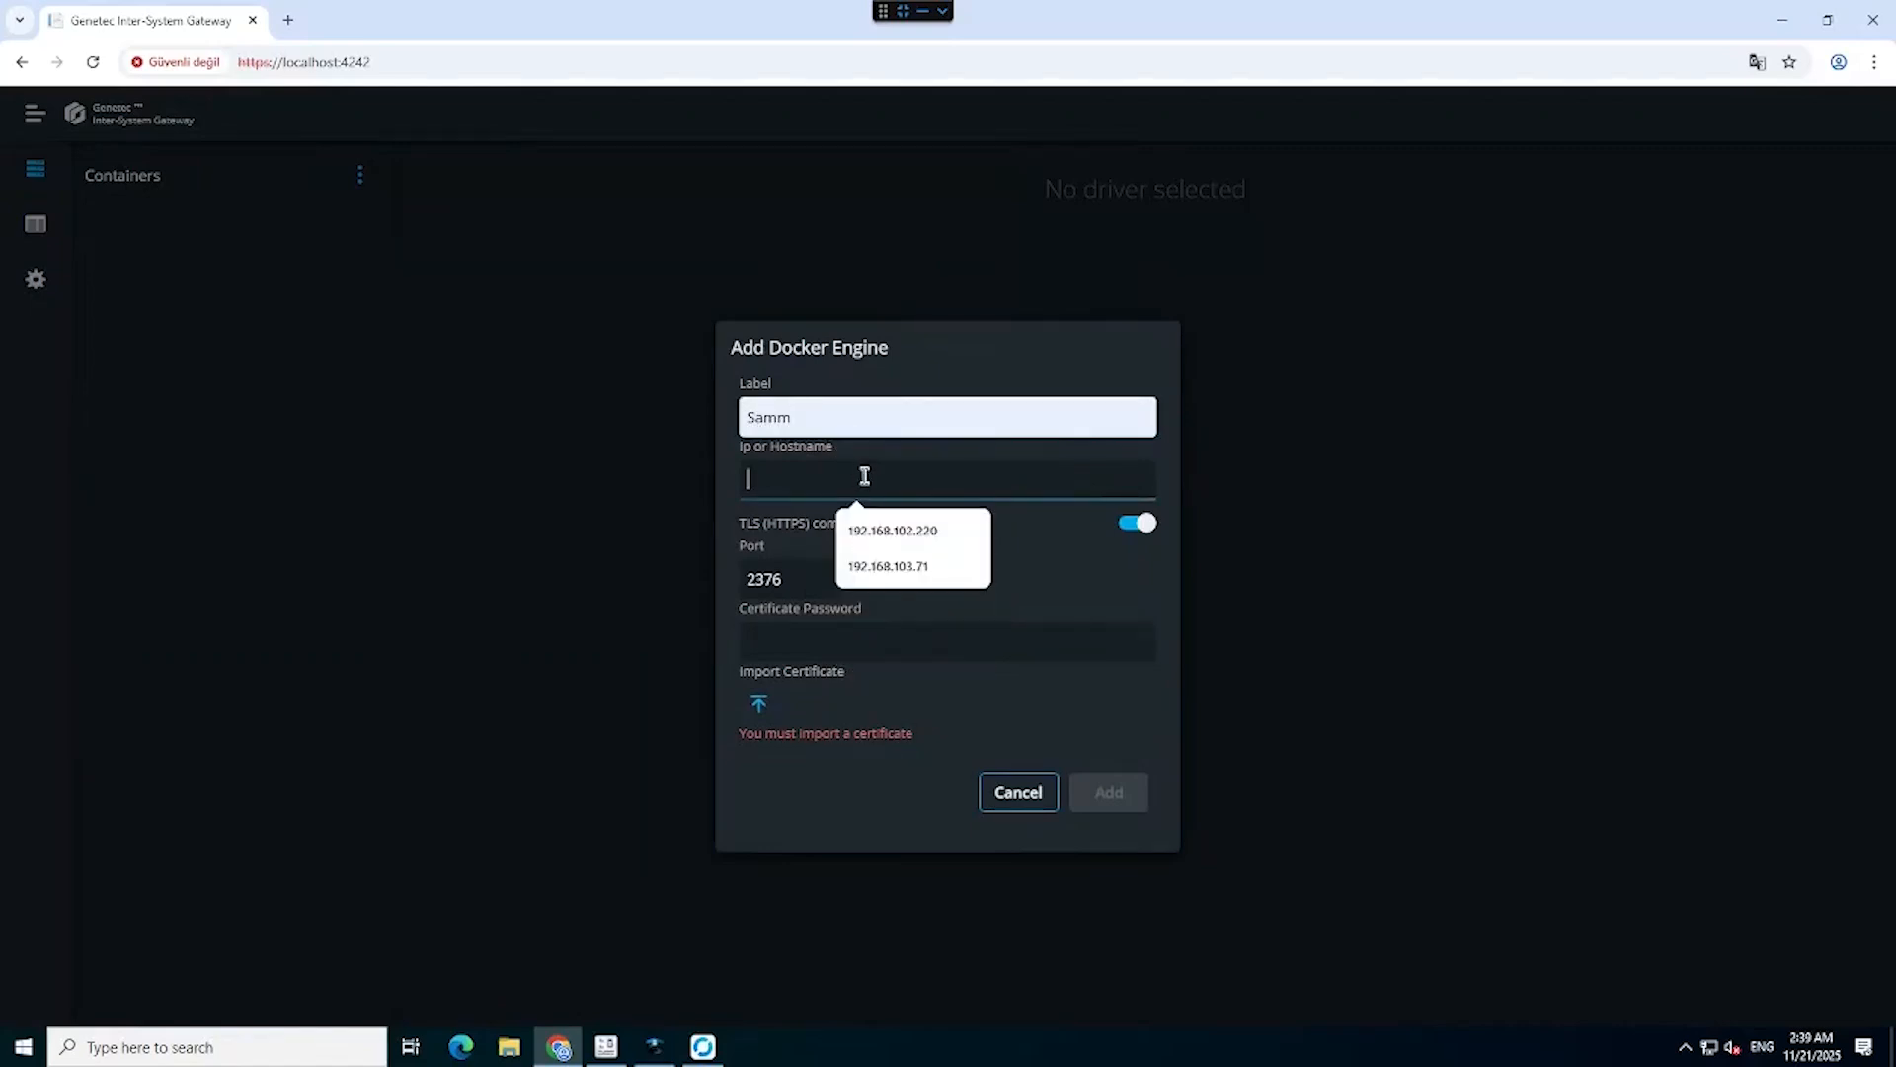
left_click(882, 574)
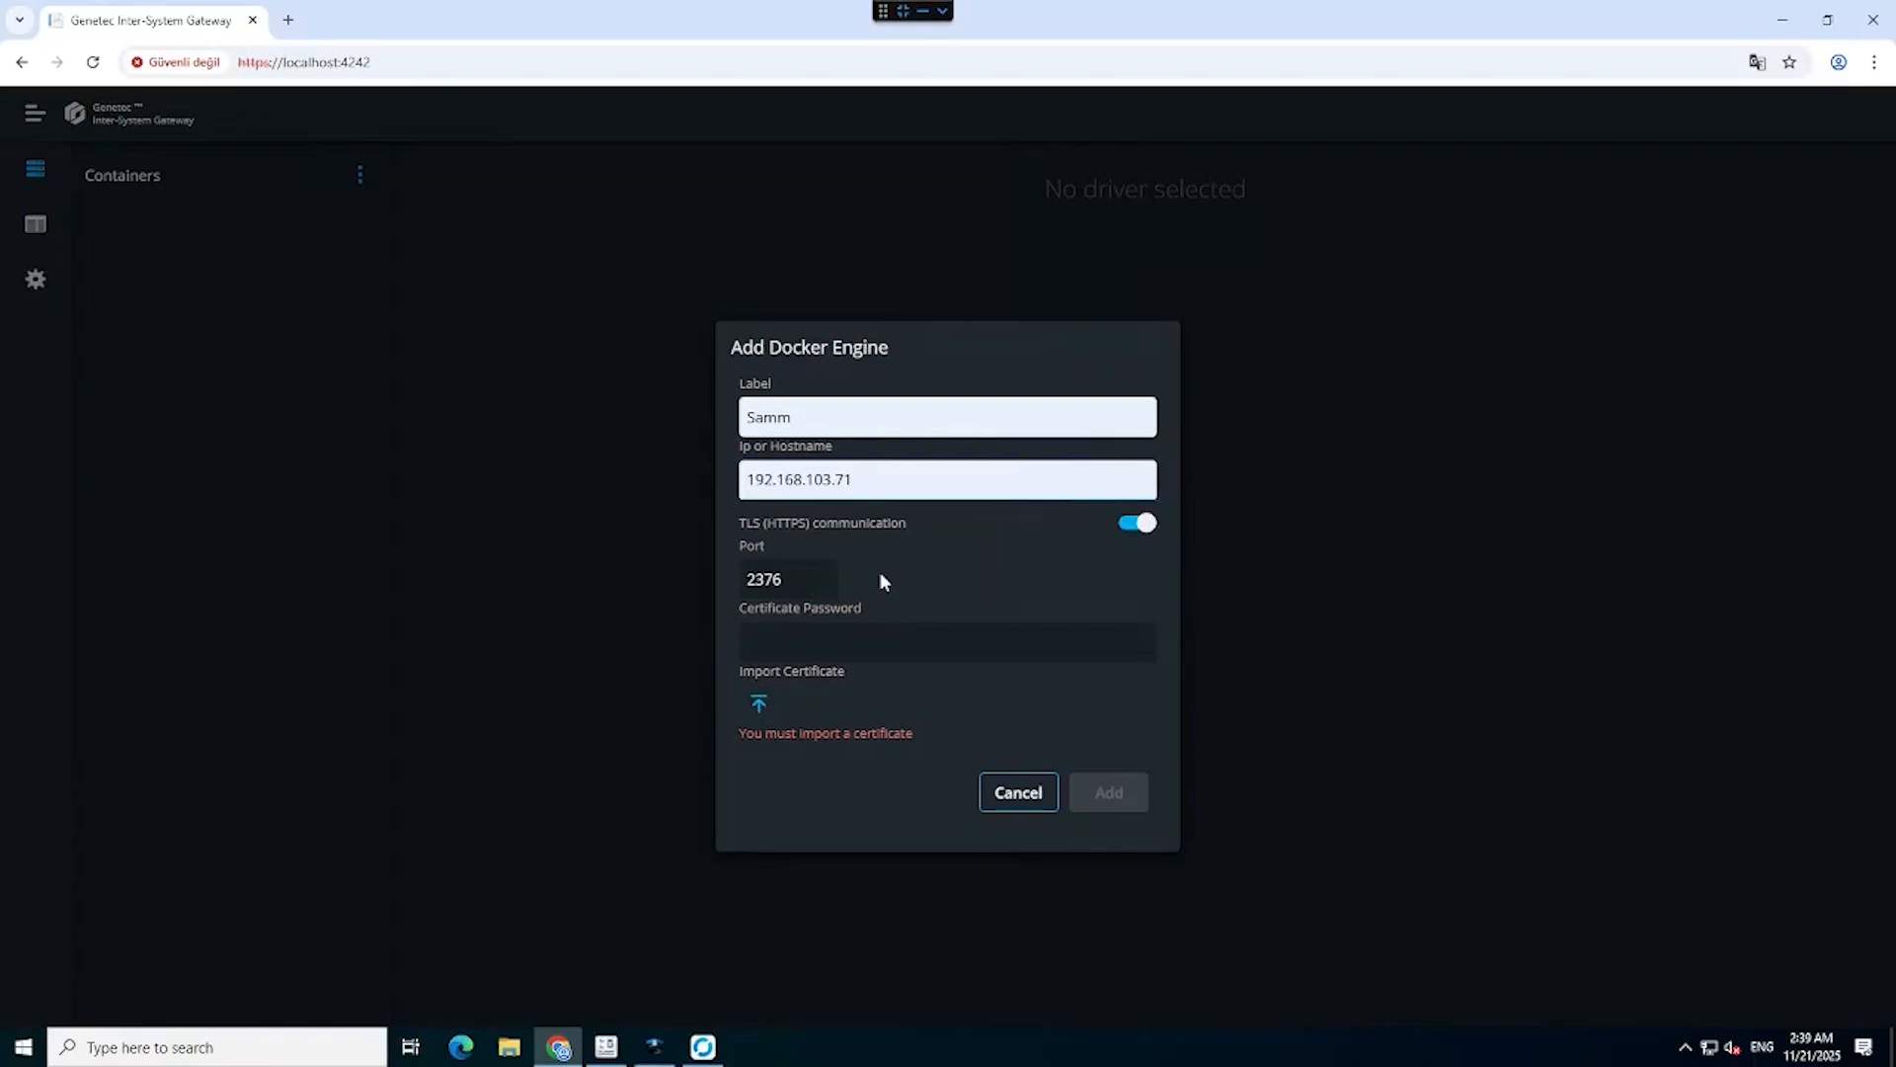
left_click(815, 637)
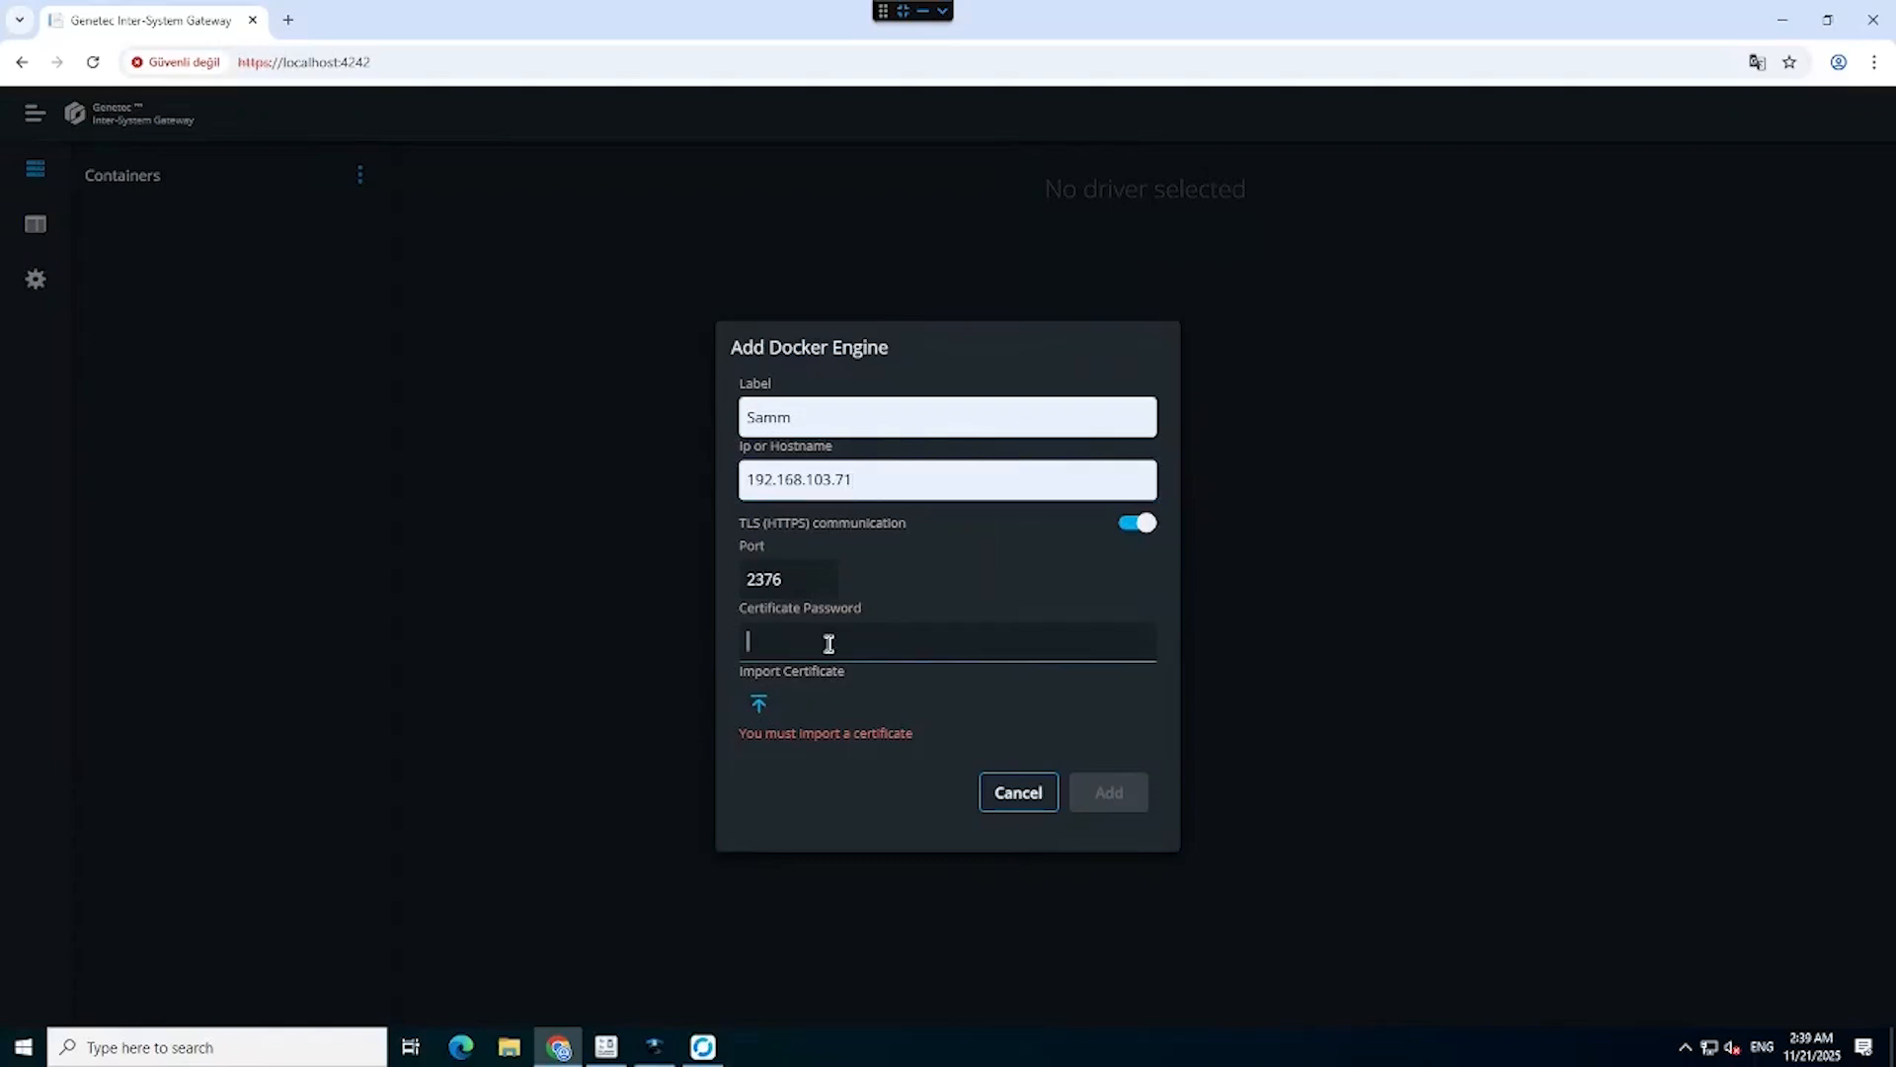
type("••••••••")
Import the key.pfx certificate and create the Samm engine.
left_click(760, 701)
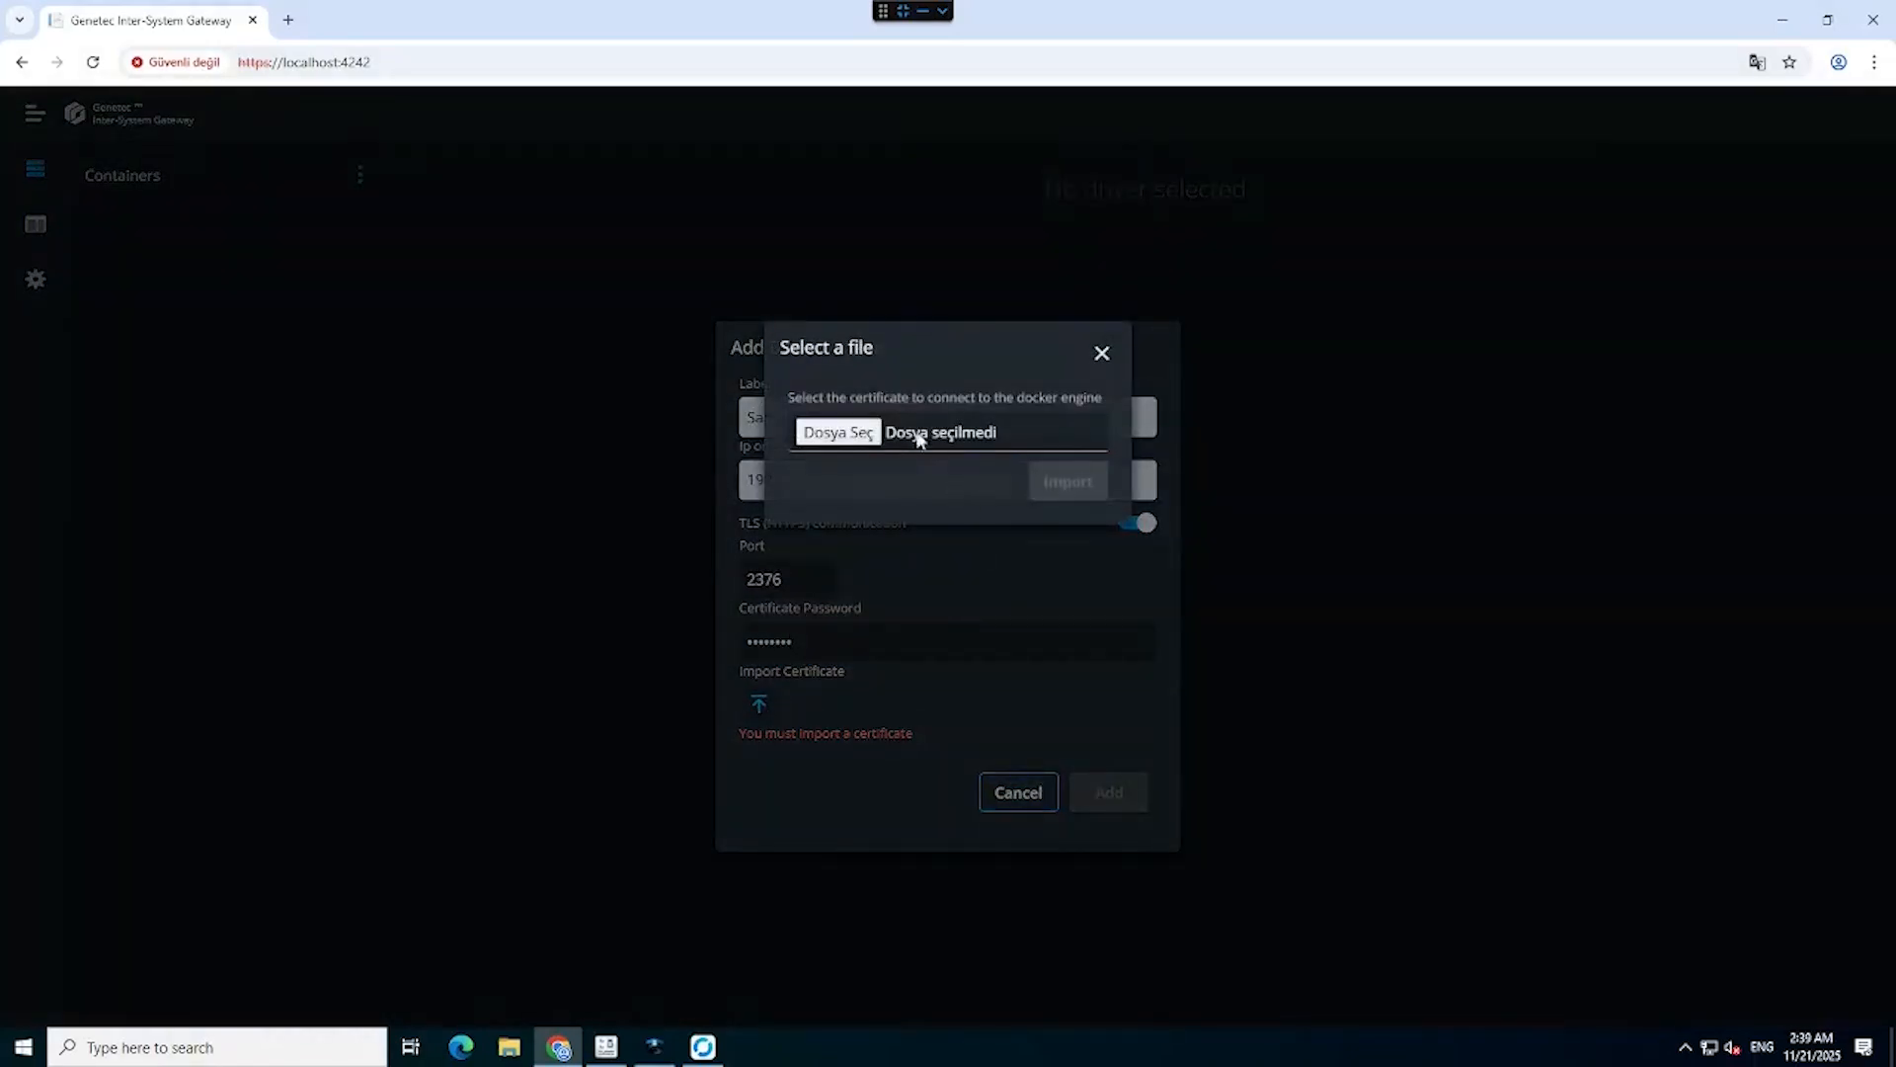
left_click(841, 433)
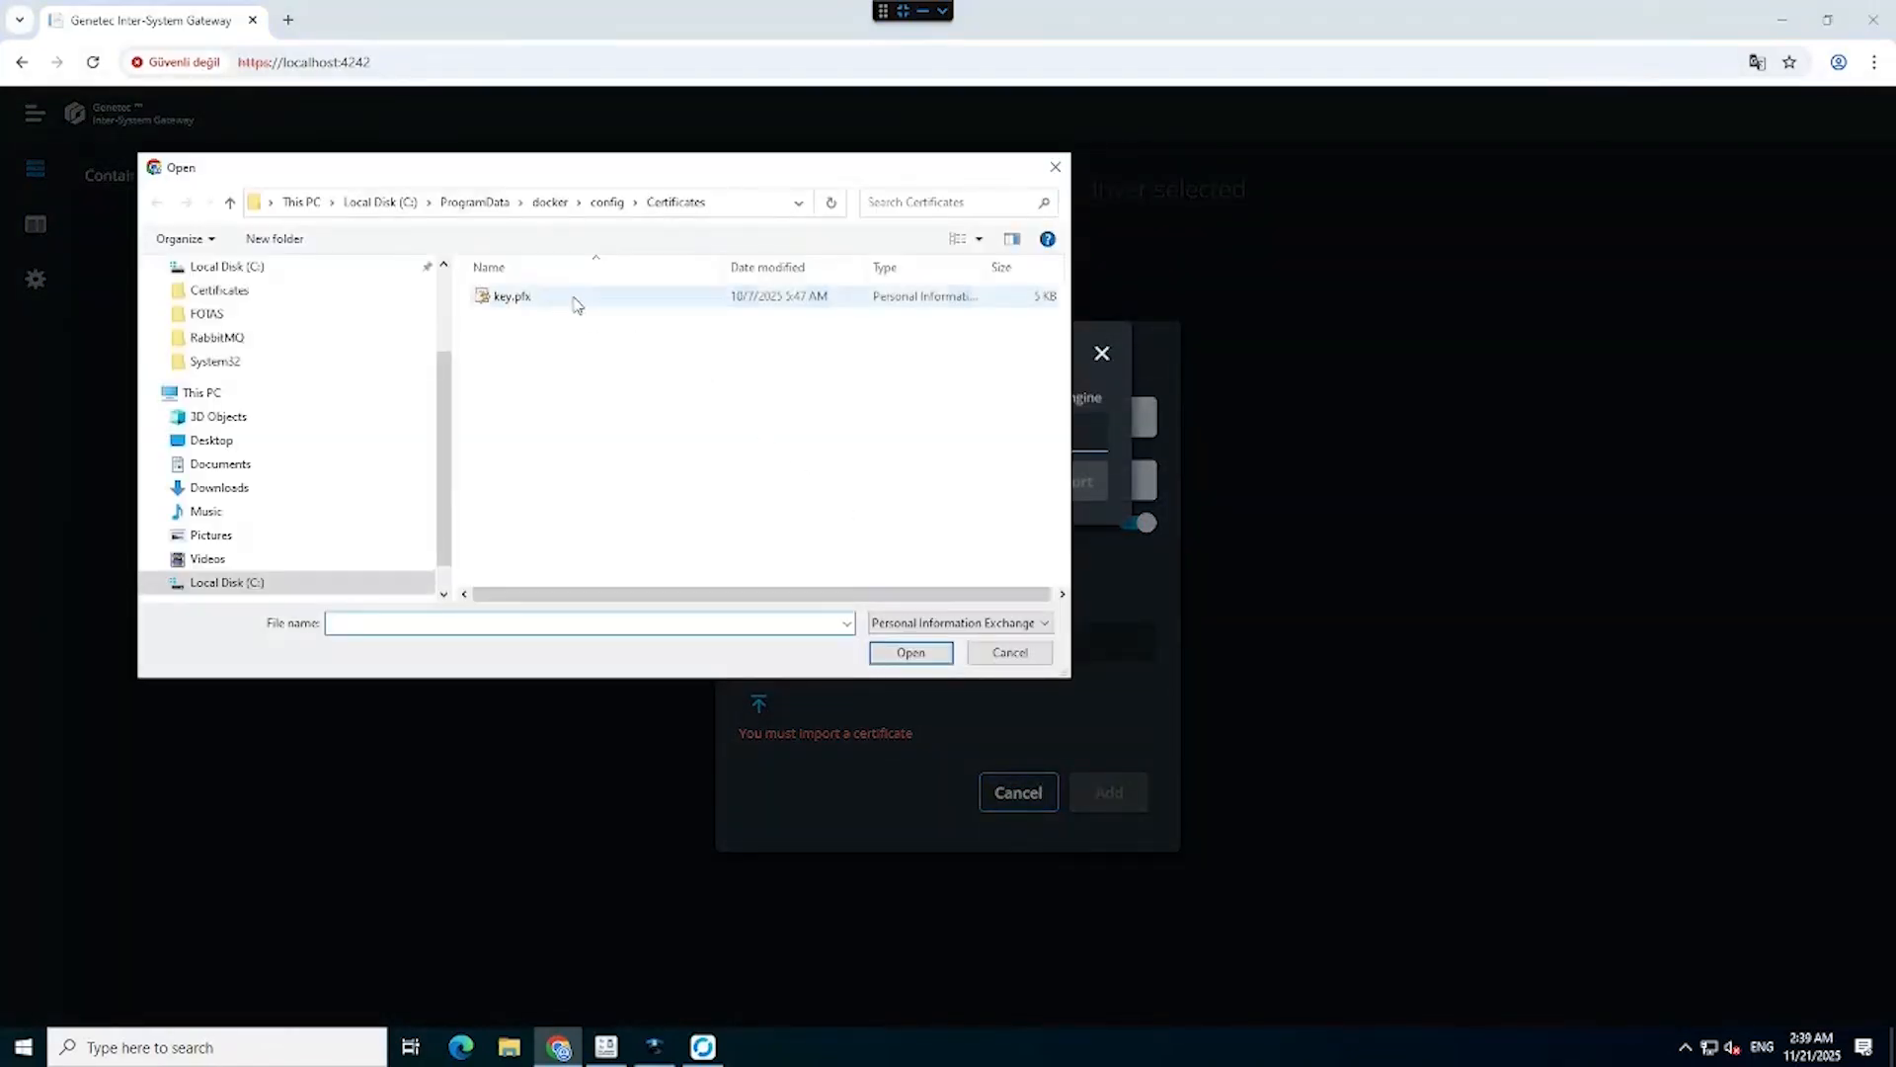
left_click(577, 299)
left_click(907, 650)
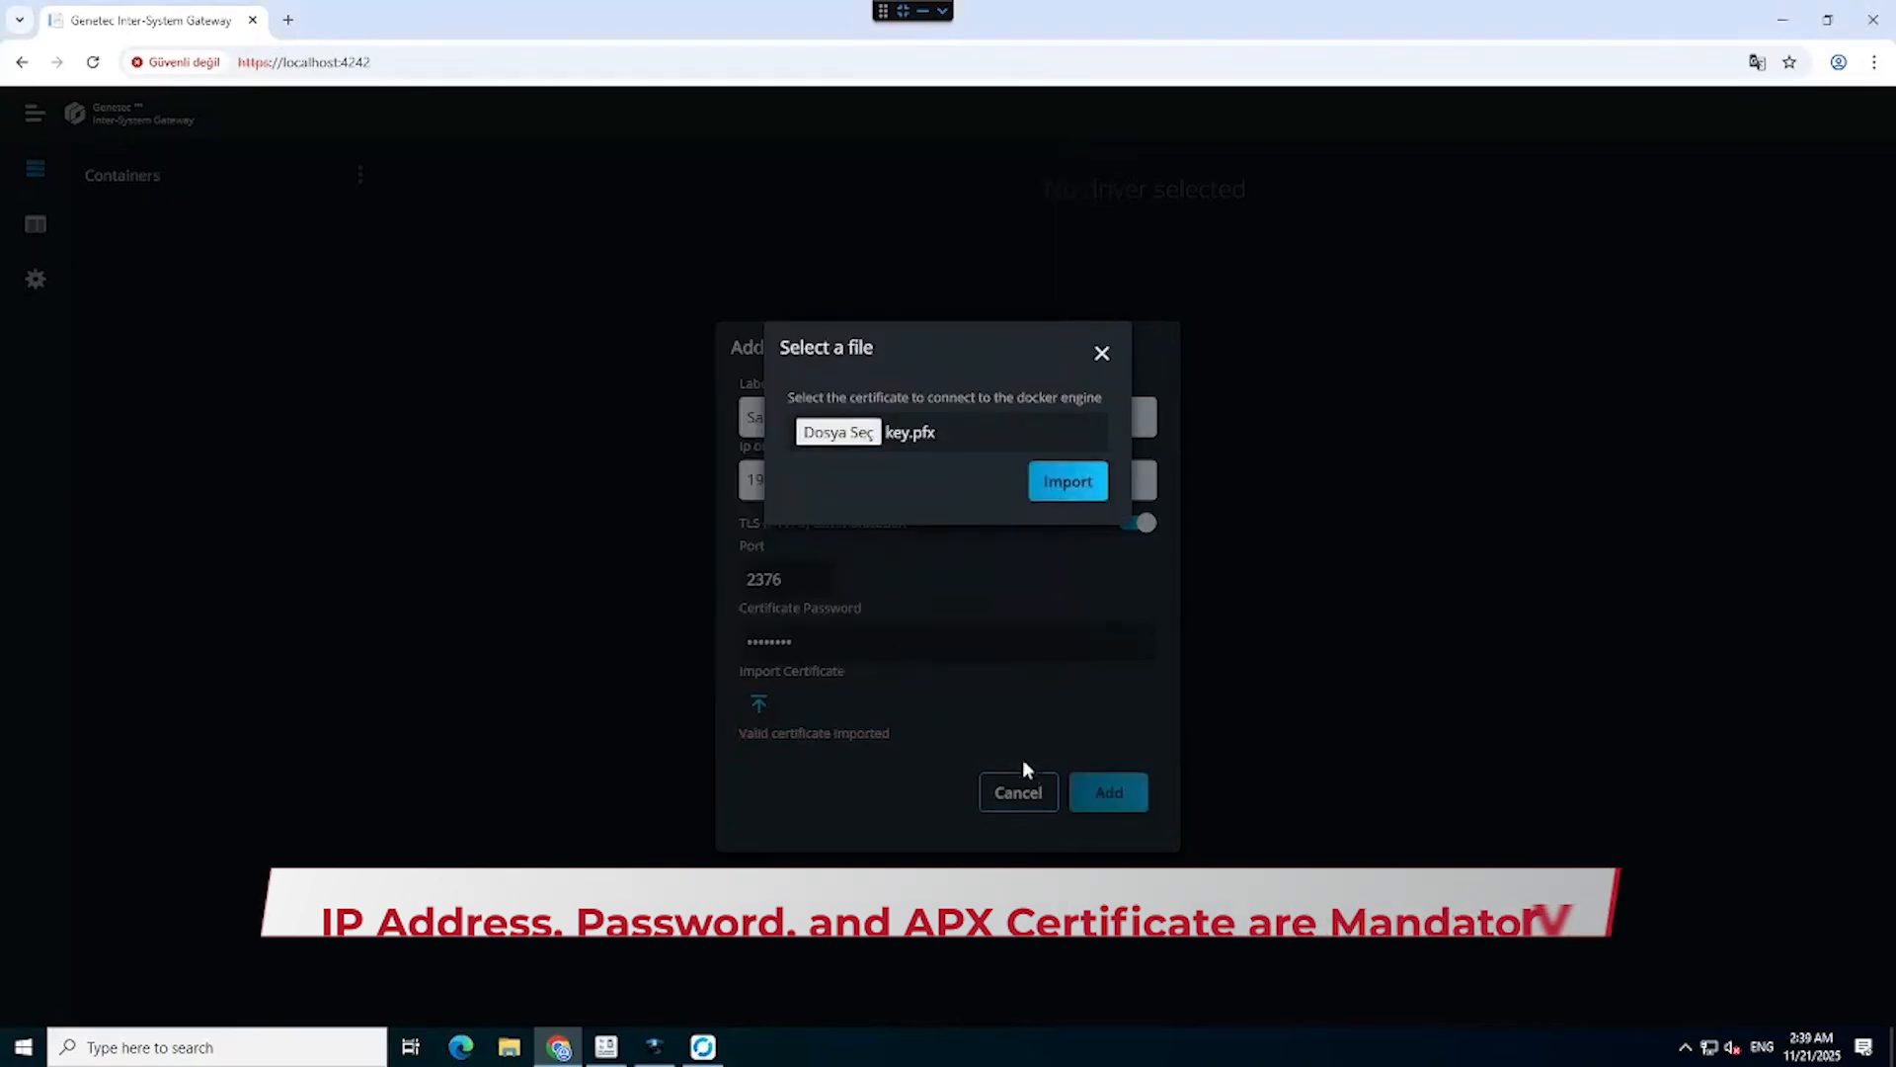
left_click(1091, 499)
left_click(1109, 791)
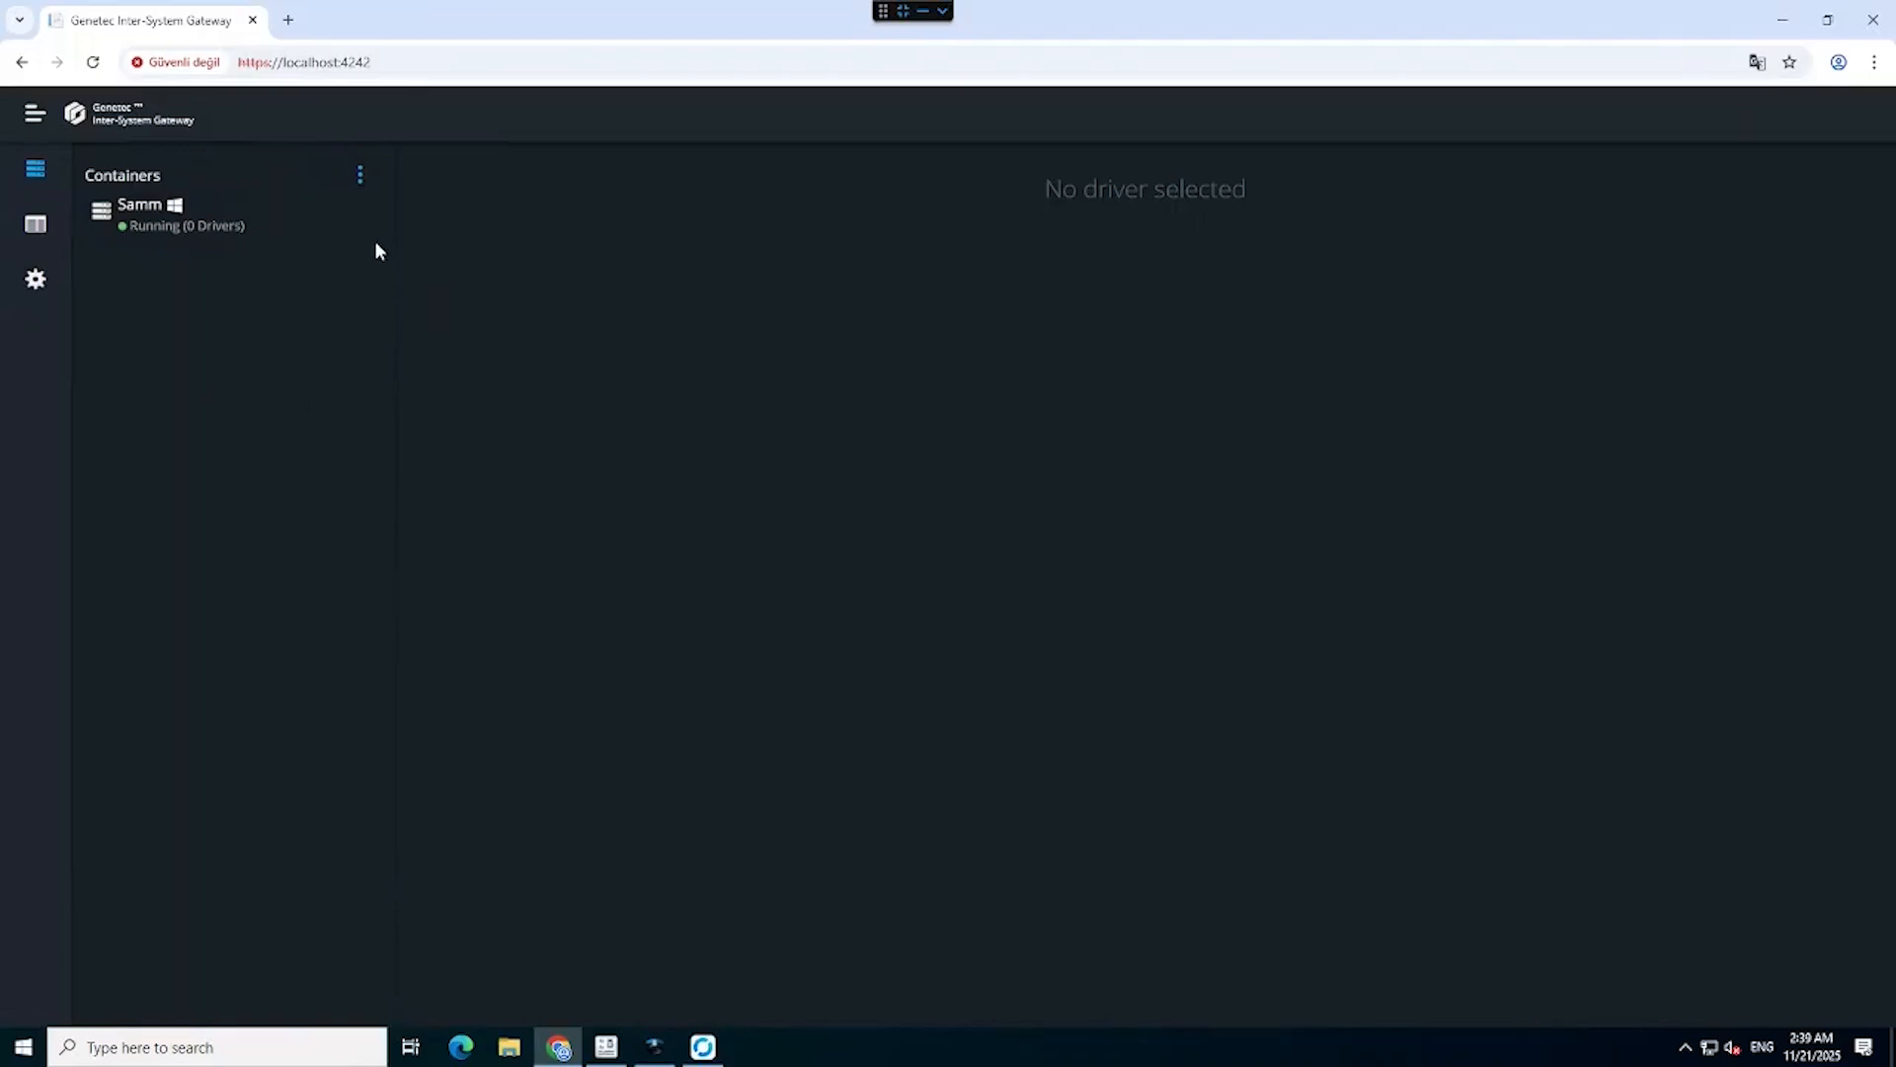
Add a Samm driver container under Samm, accepting the disclaimer, with the label FOTAS.
left_click(361, 217)
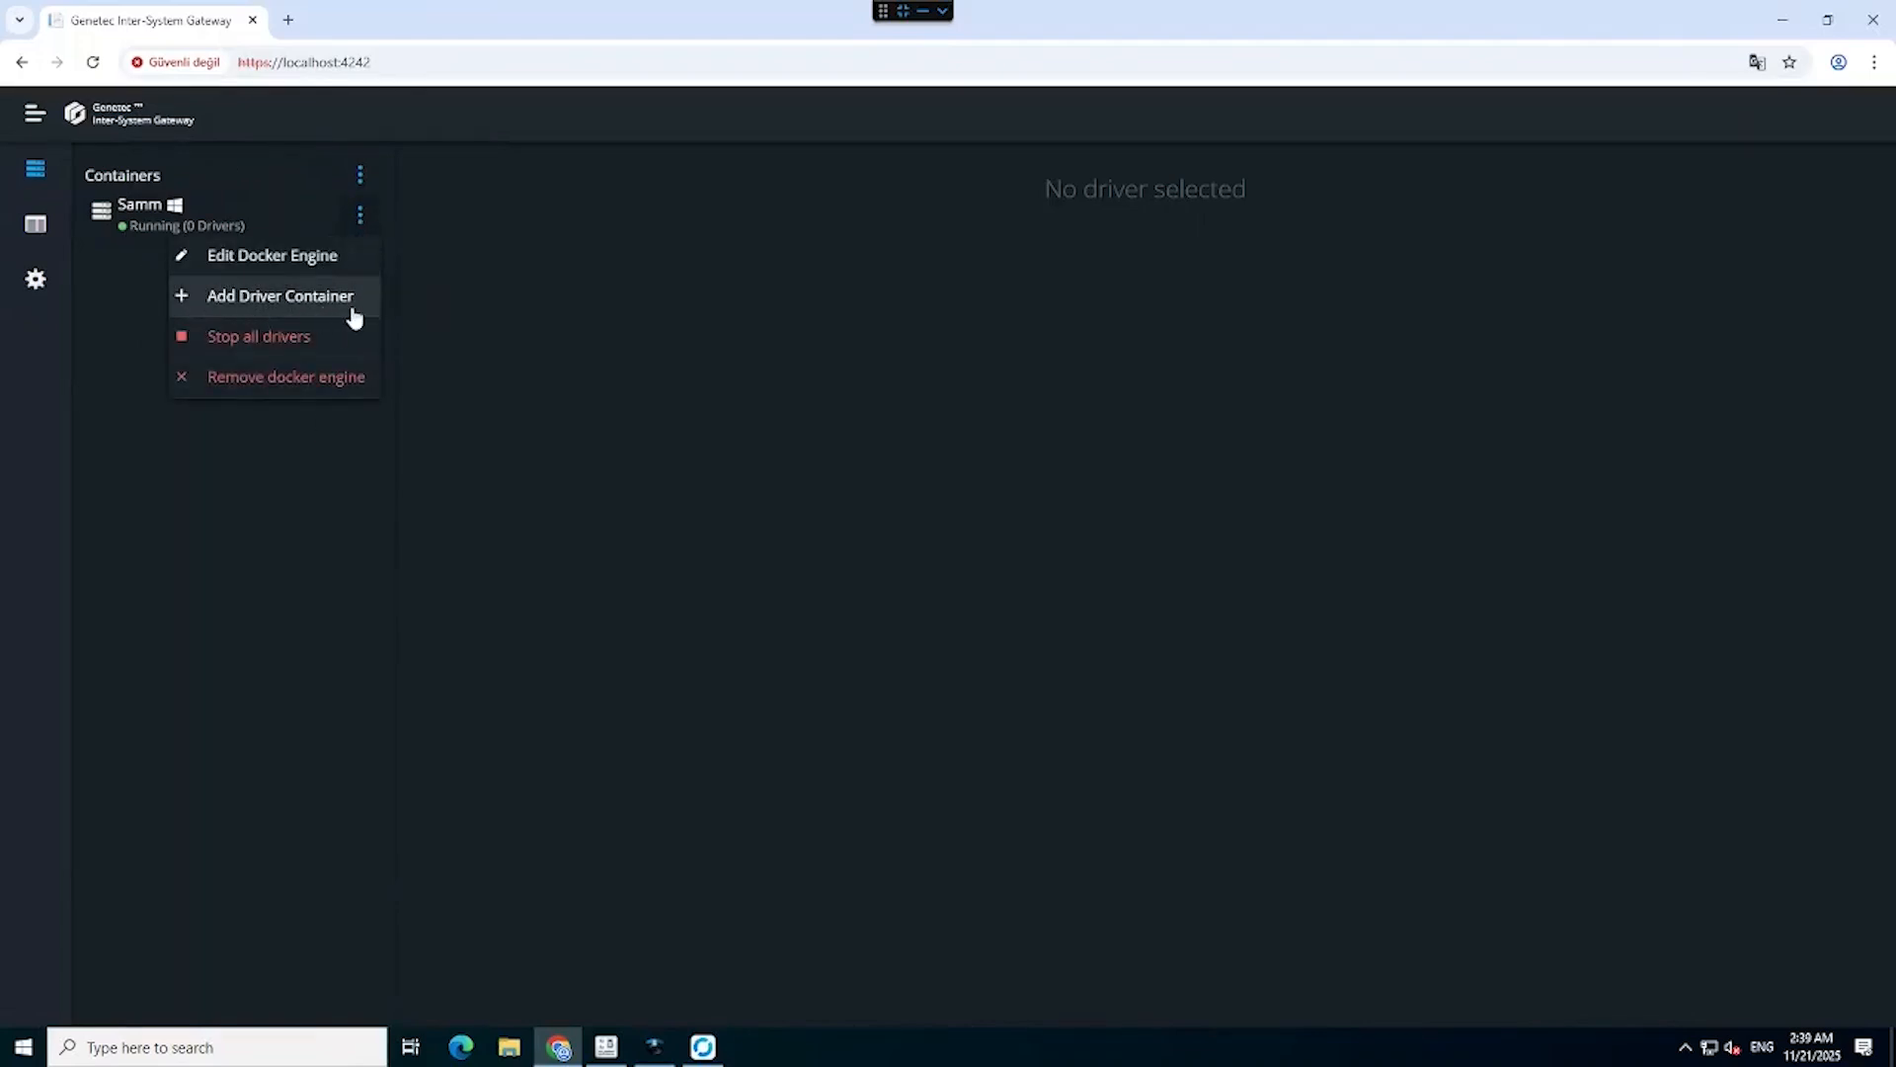
left_click(352, 300)
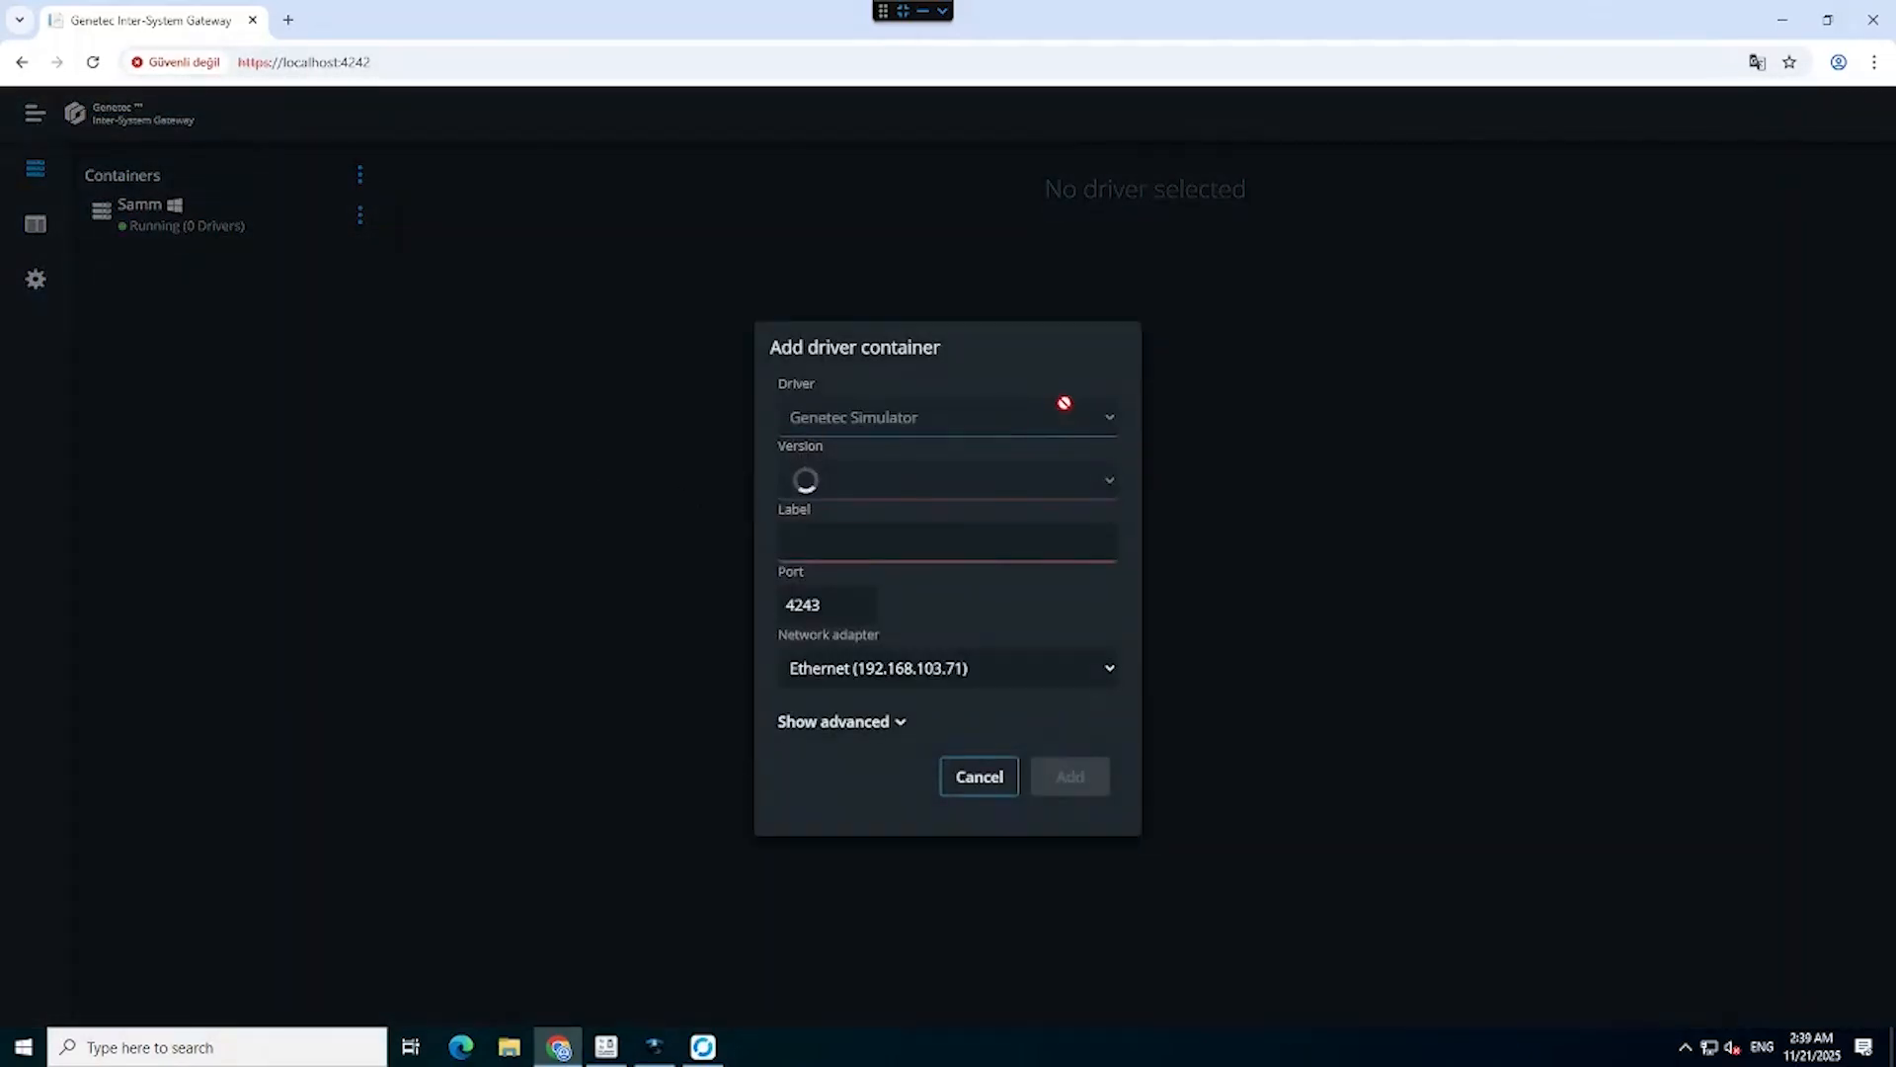
left_click(1072, 409)
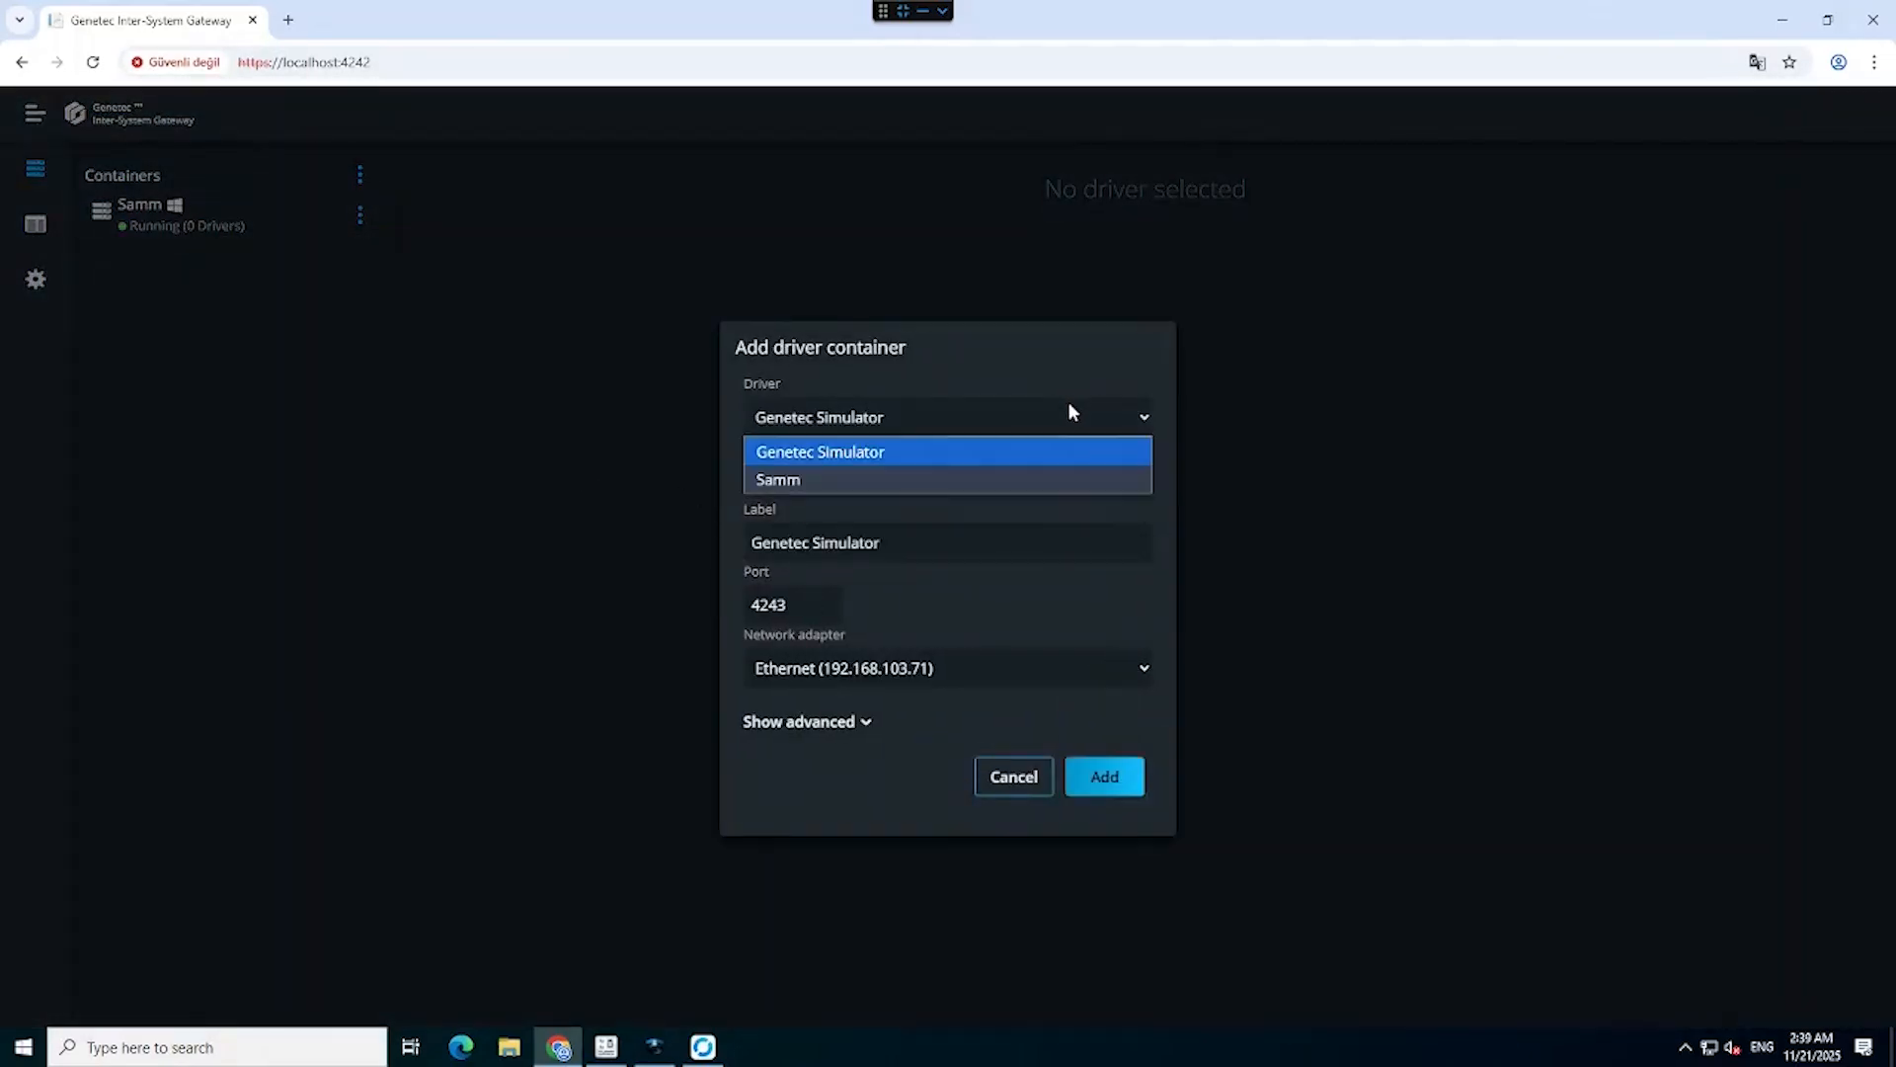
left_click(992, 479)
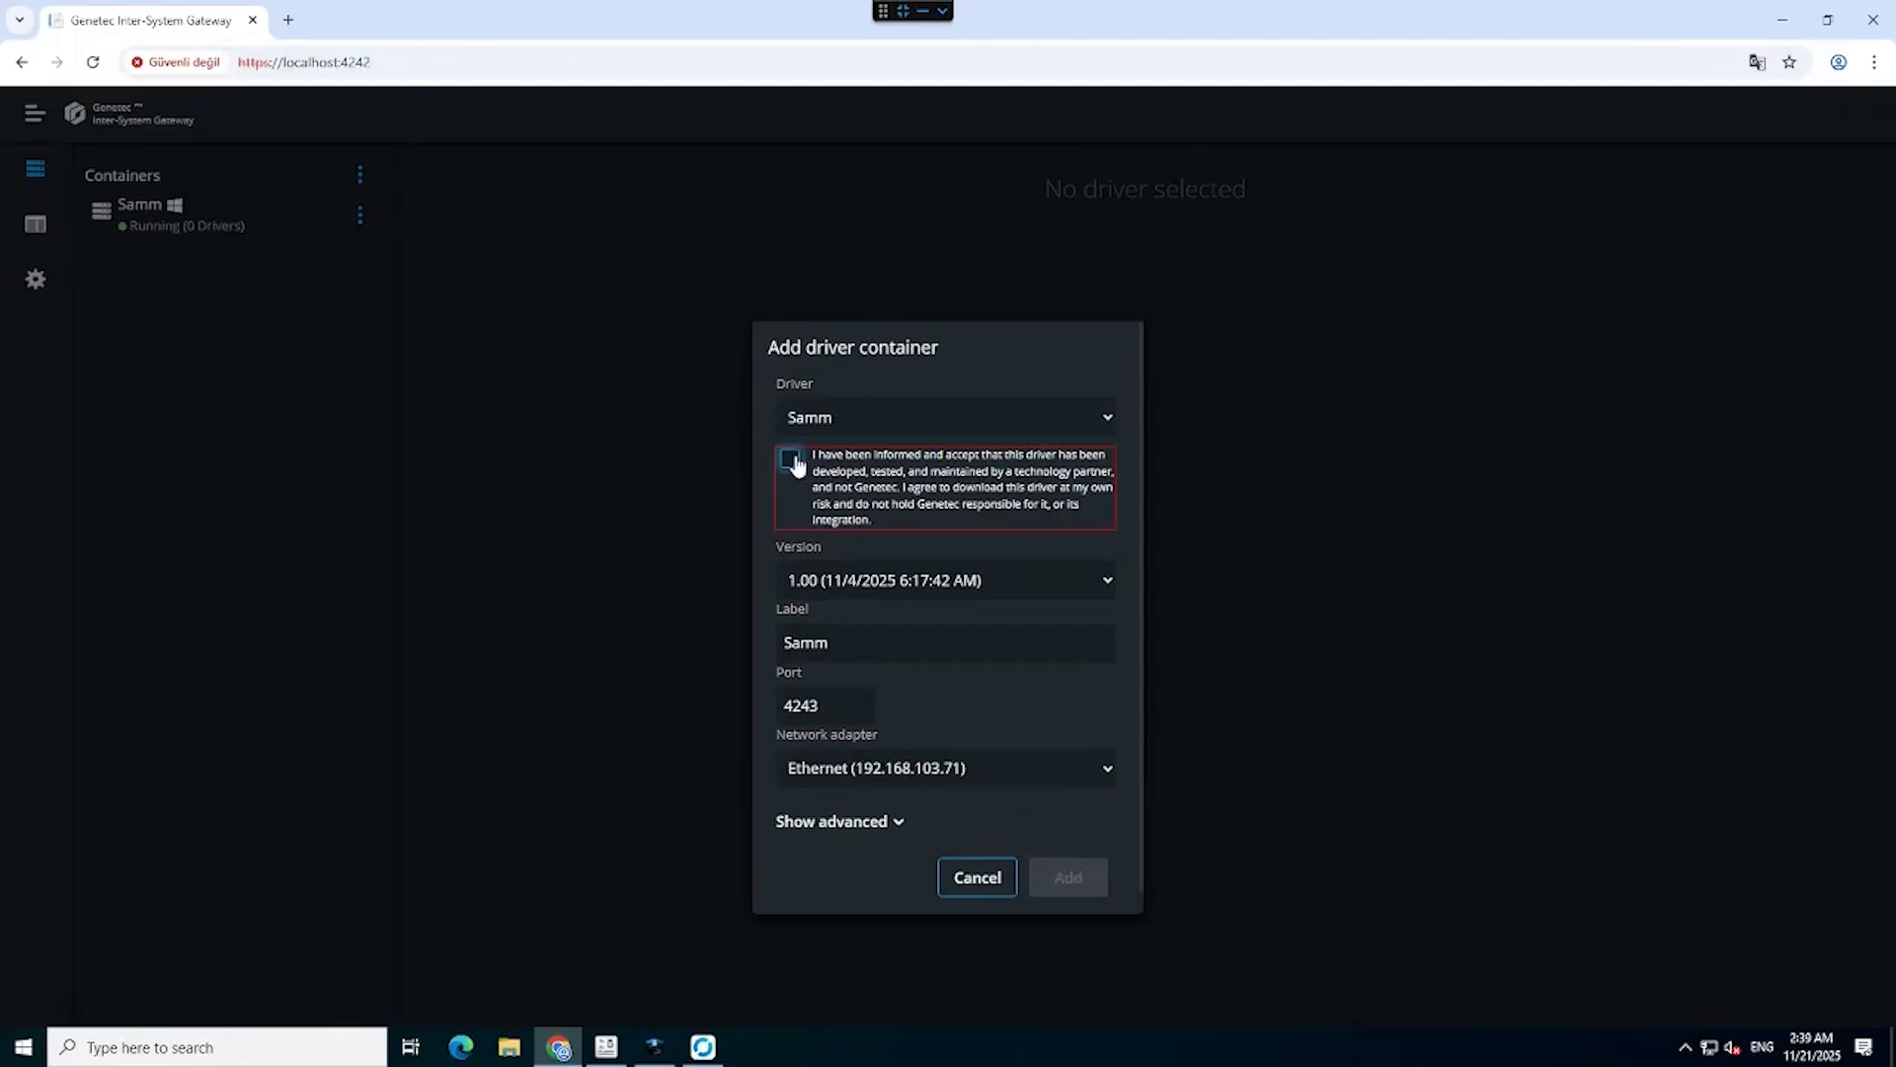
left_click(790, 460)
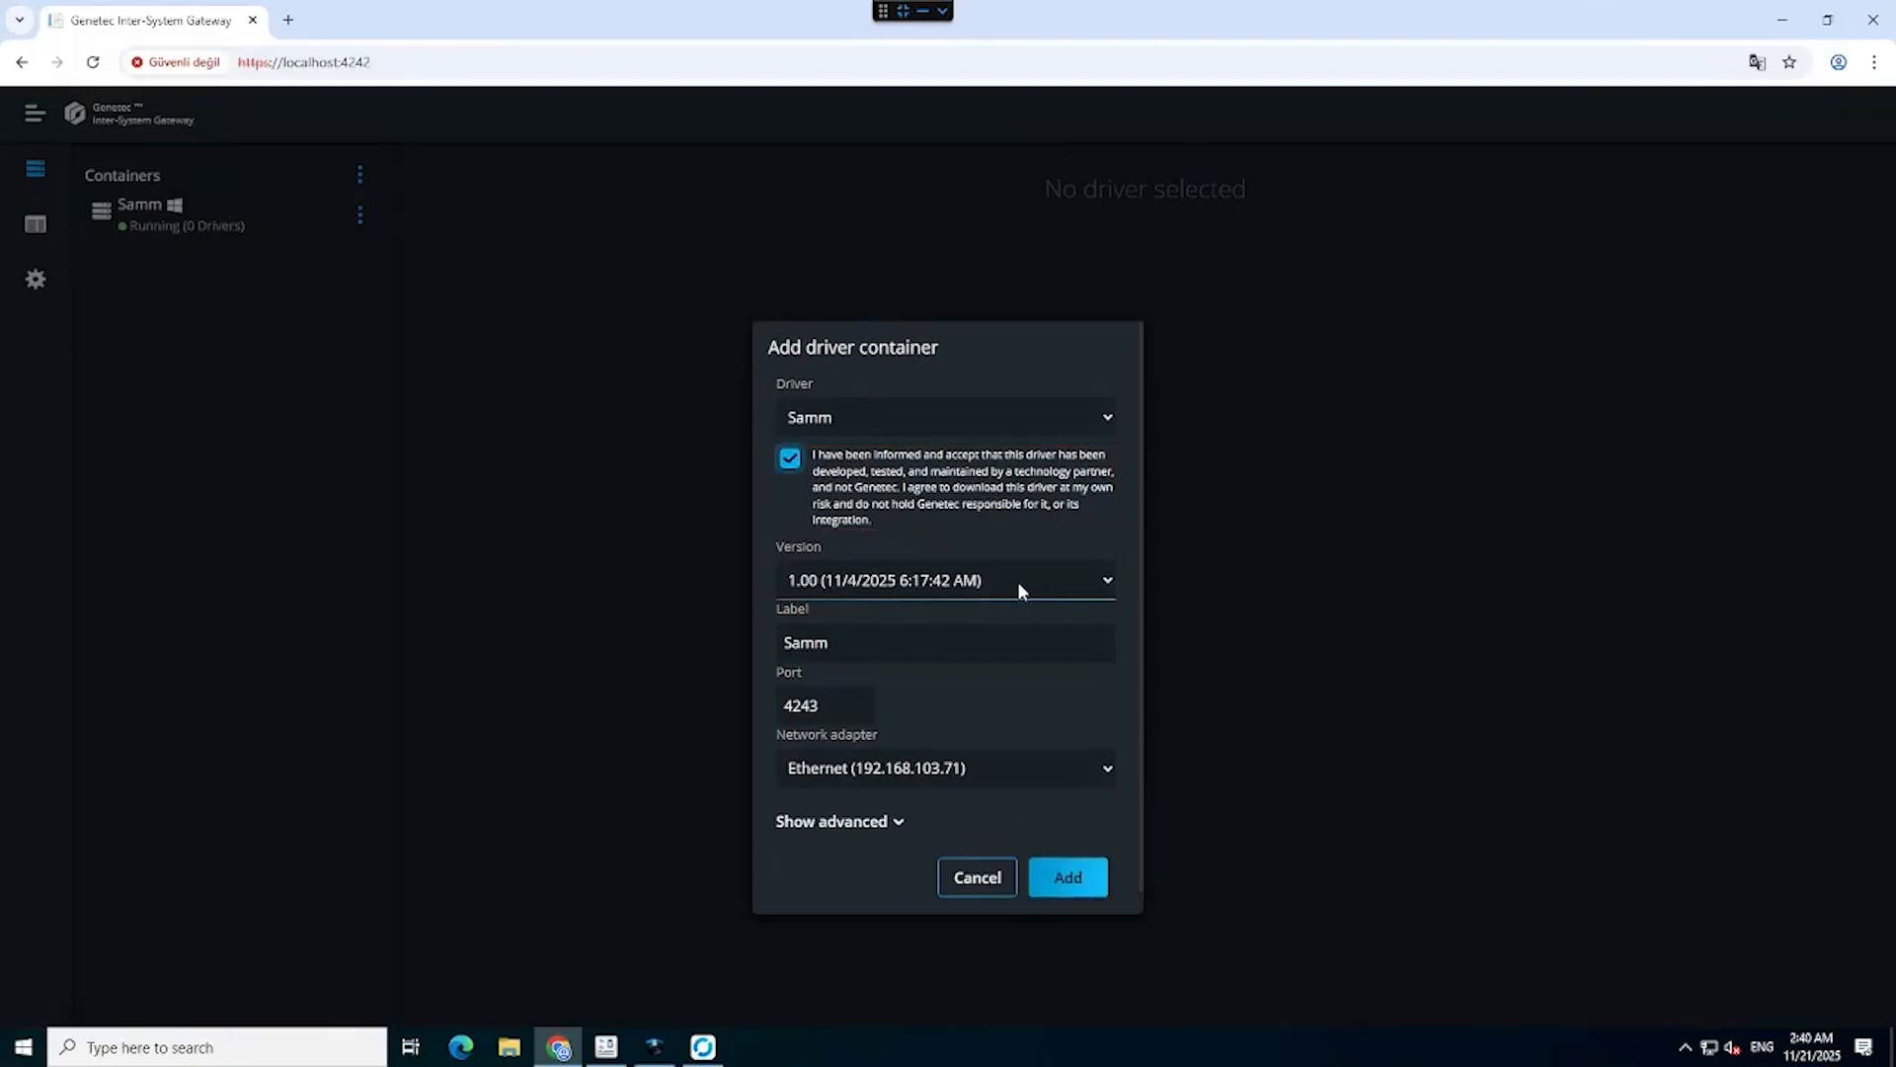
double_click(838, 642)
type("FOTAS")
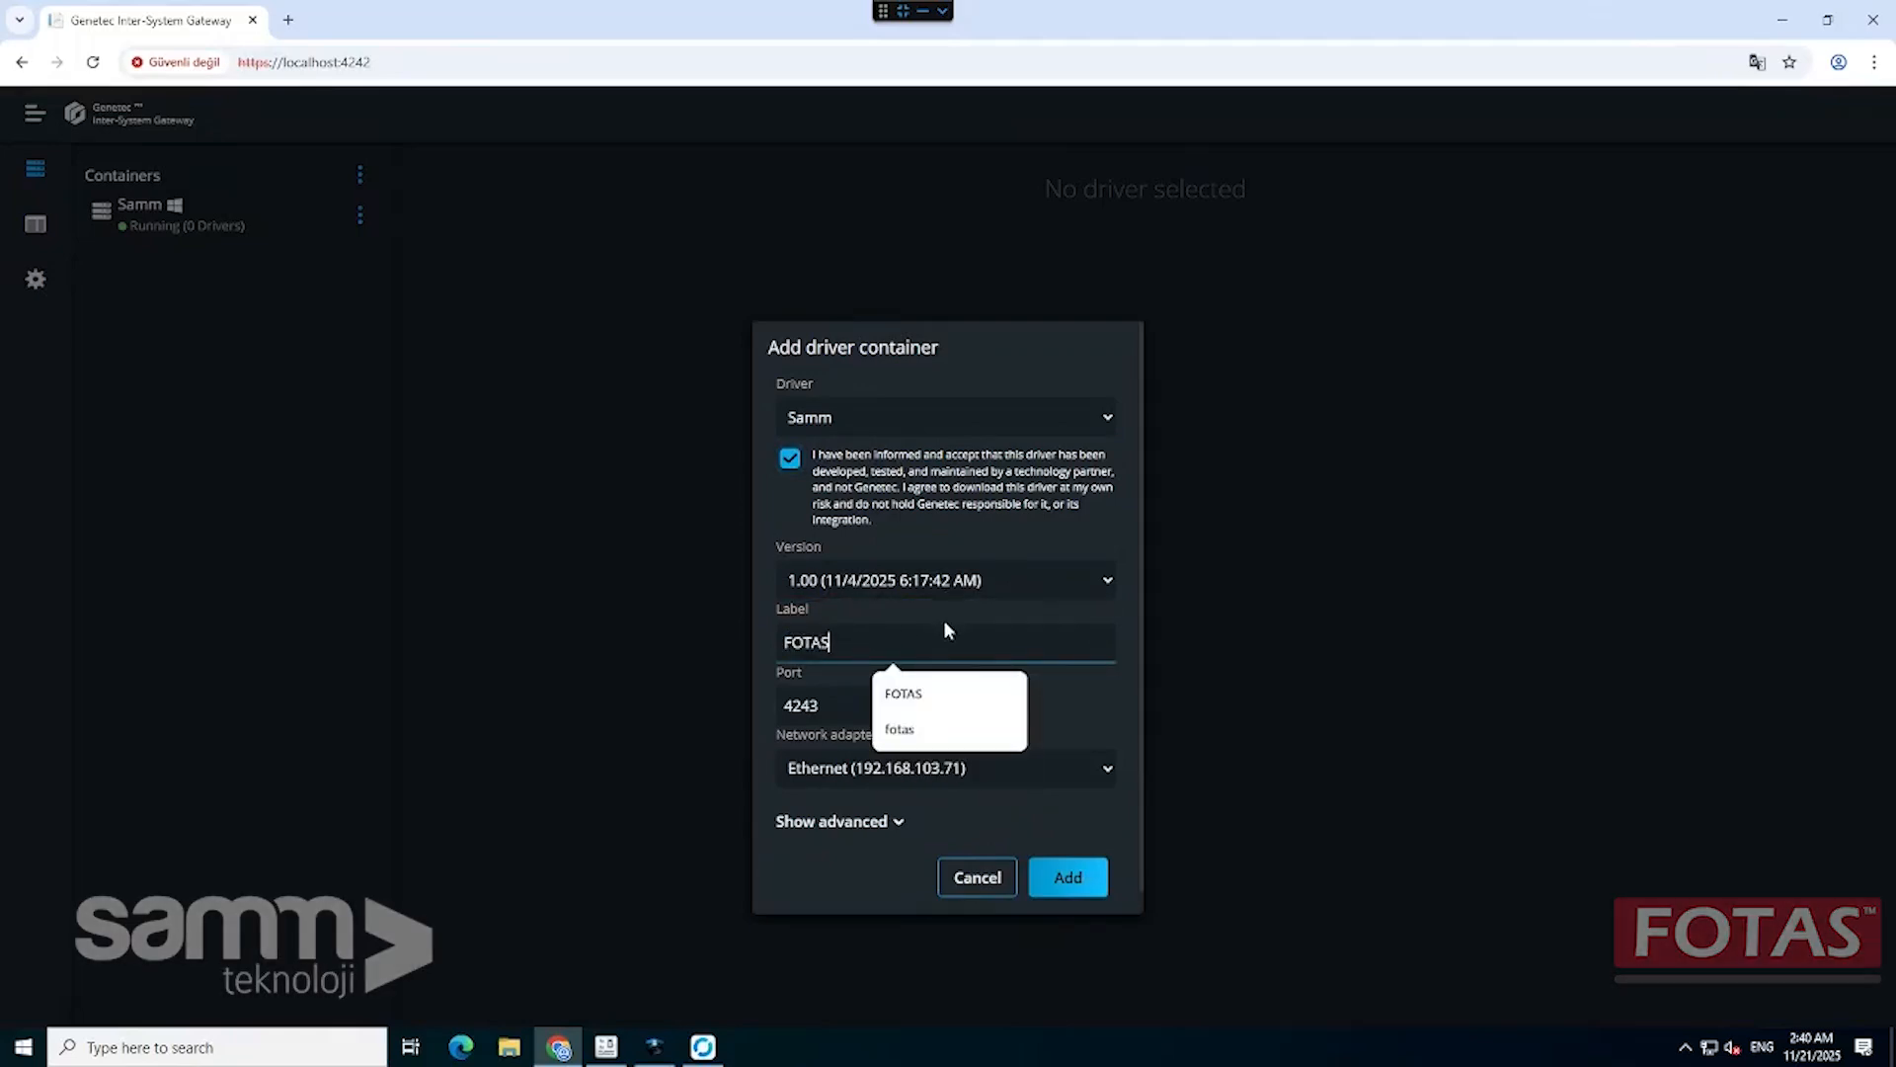
left_click(944, 620)
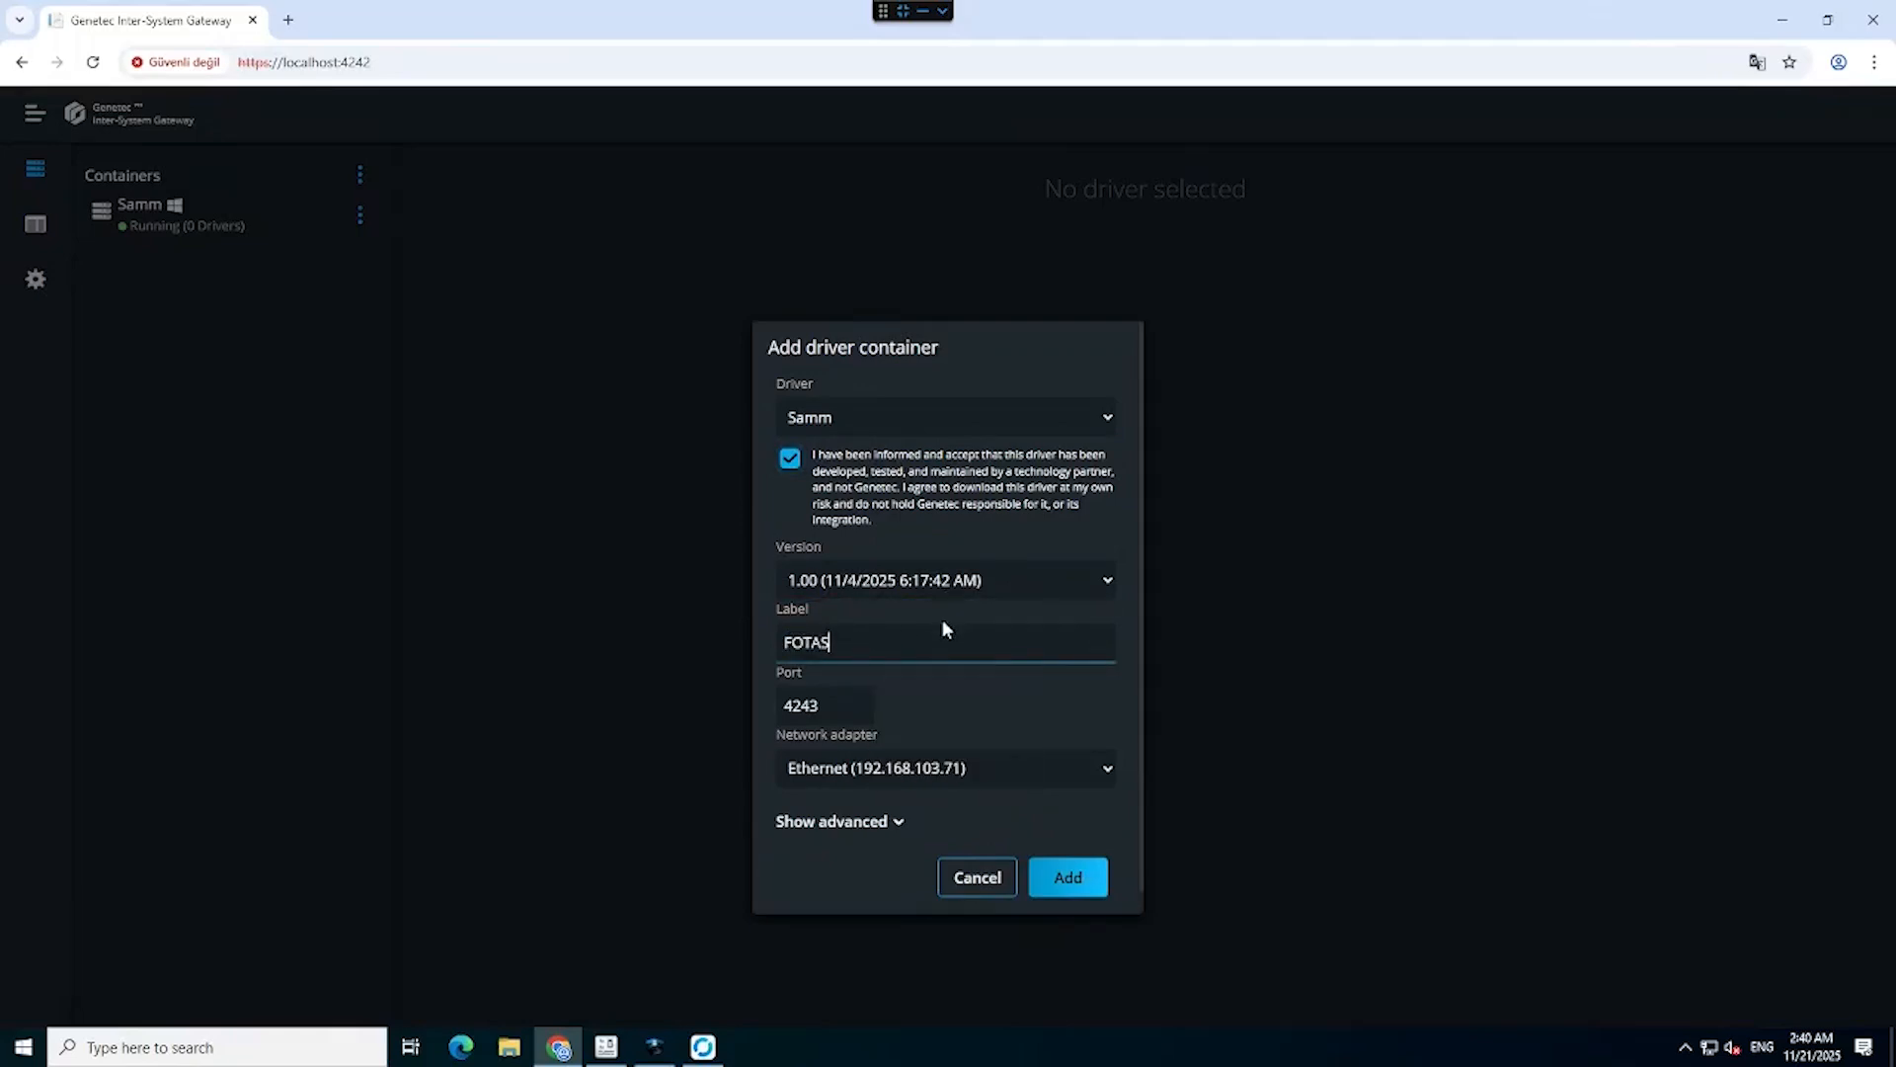
left_click(1068, 885)
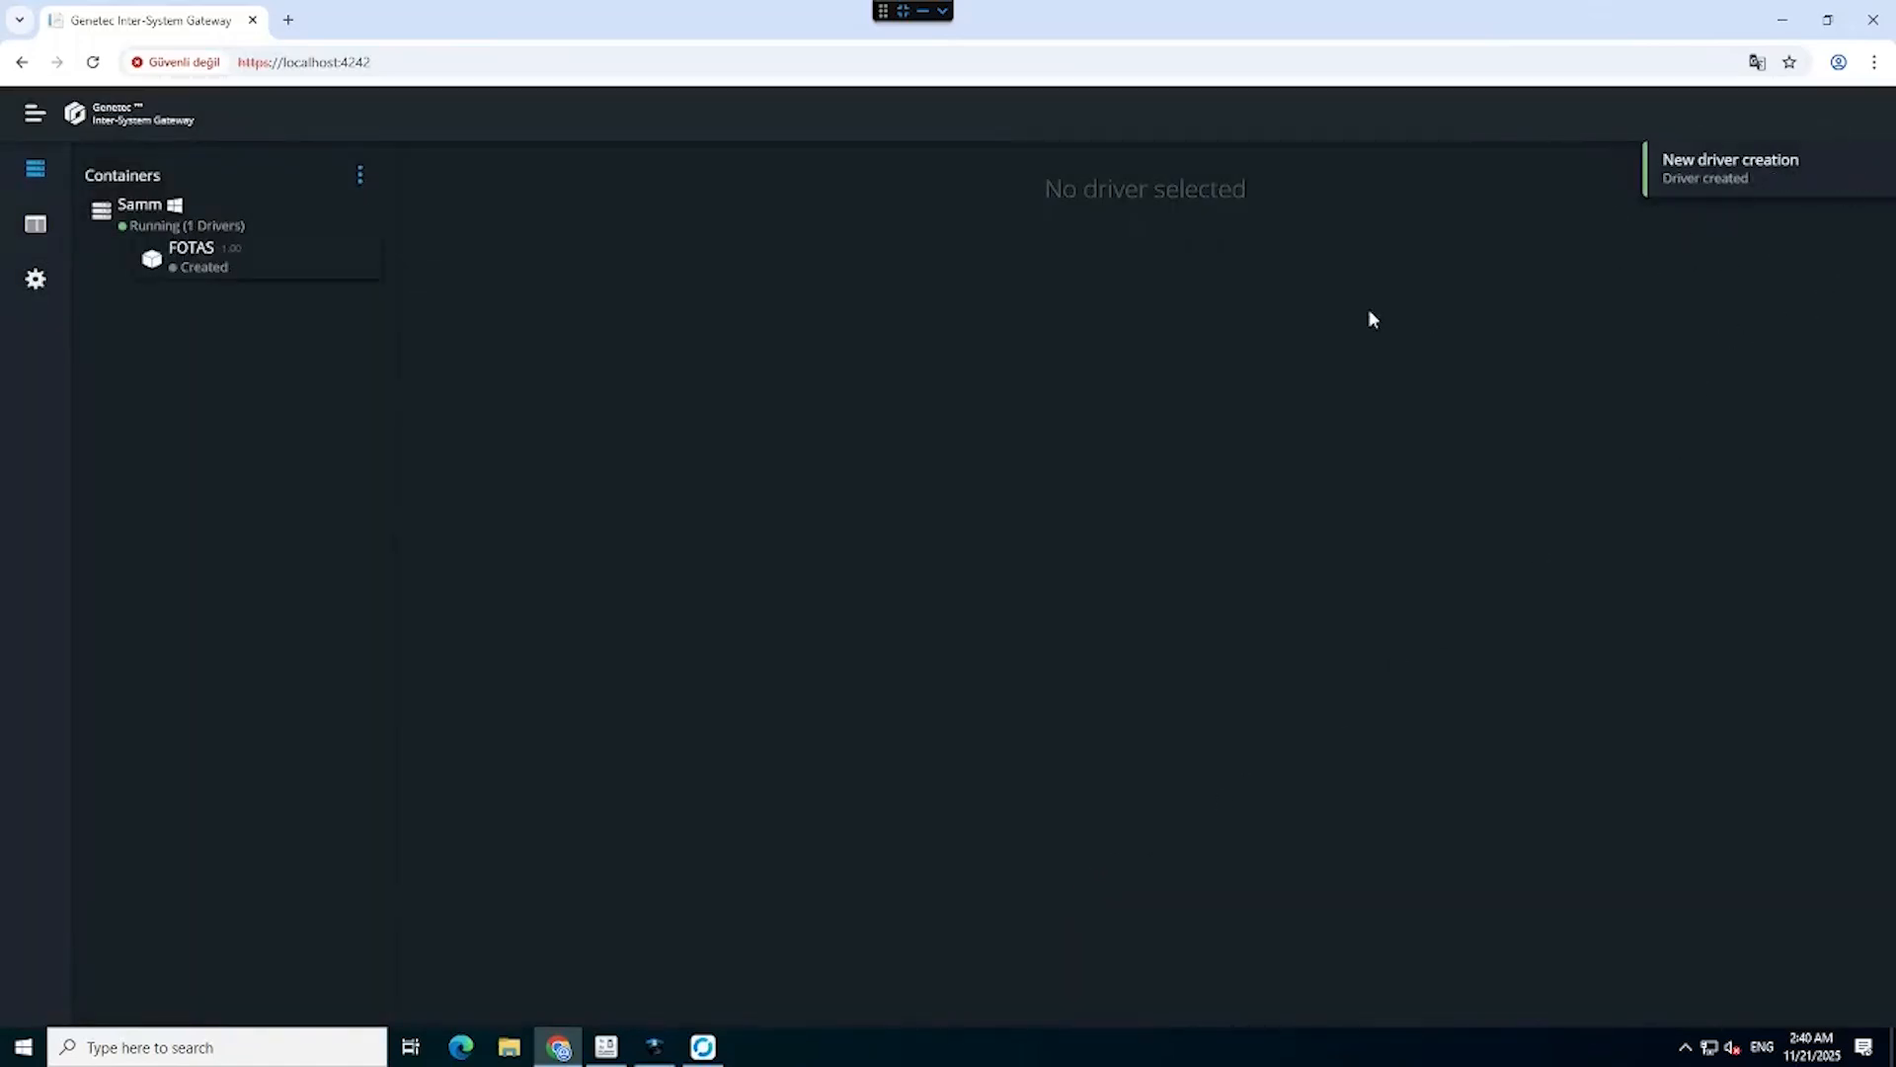
Start the FOTAS driver and sign in with the default driver credentials.
mouse_move(359, 267)
left_click(359, 263)
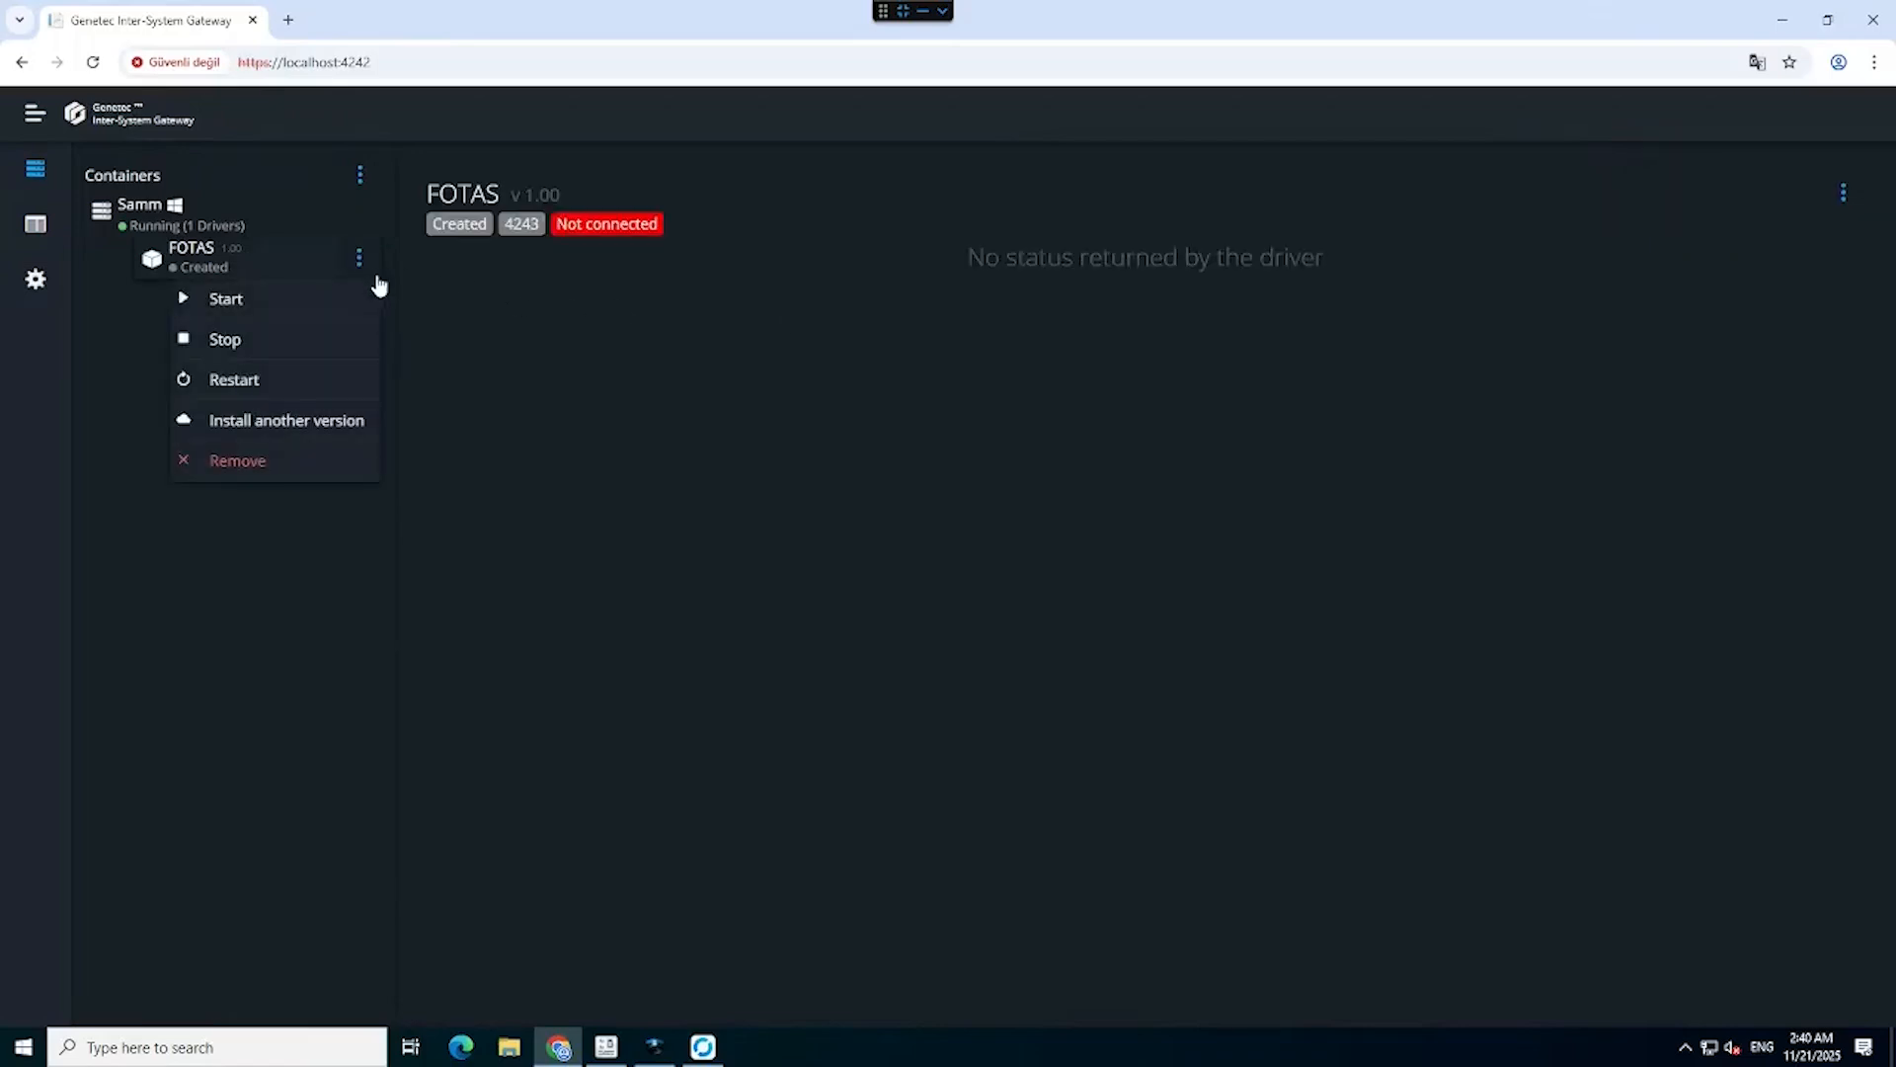
left_click(255, 306)
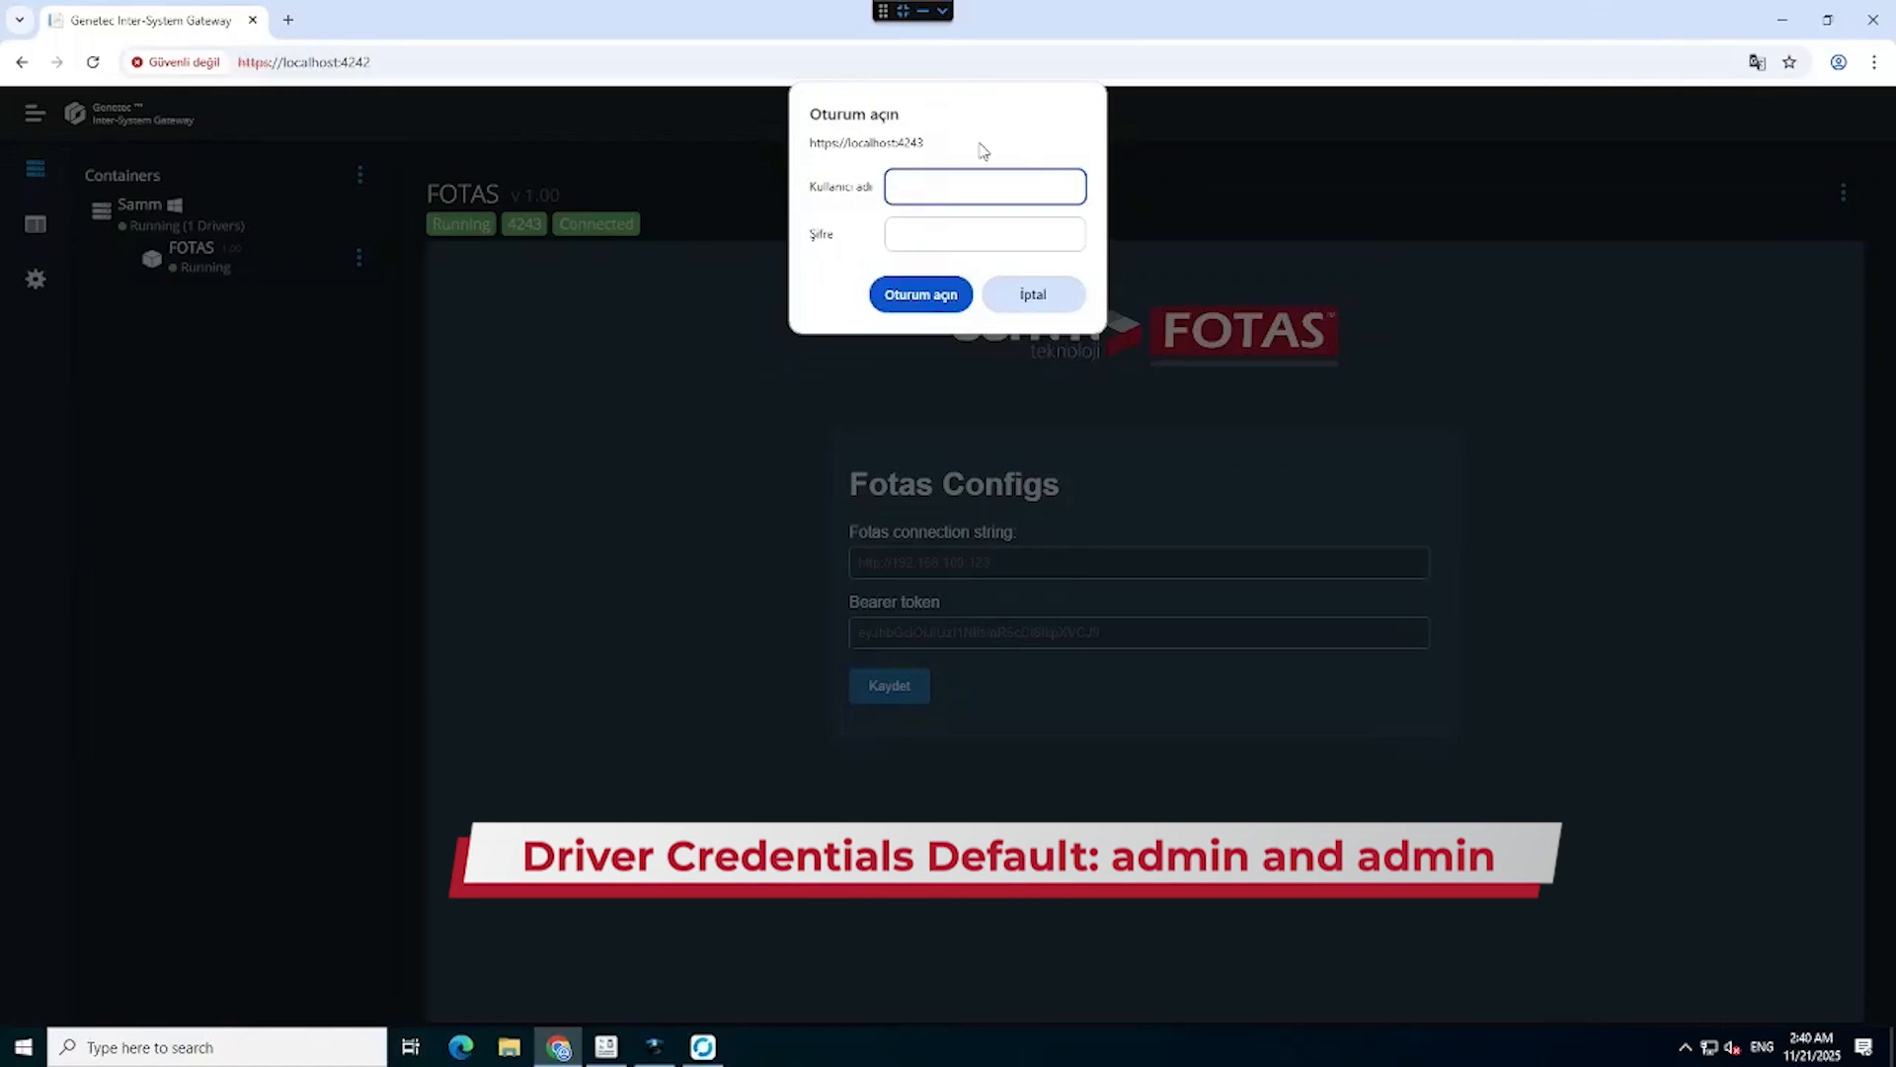
type("ad")
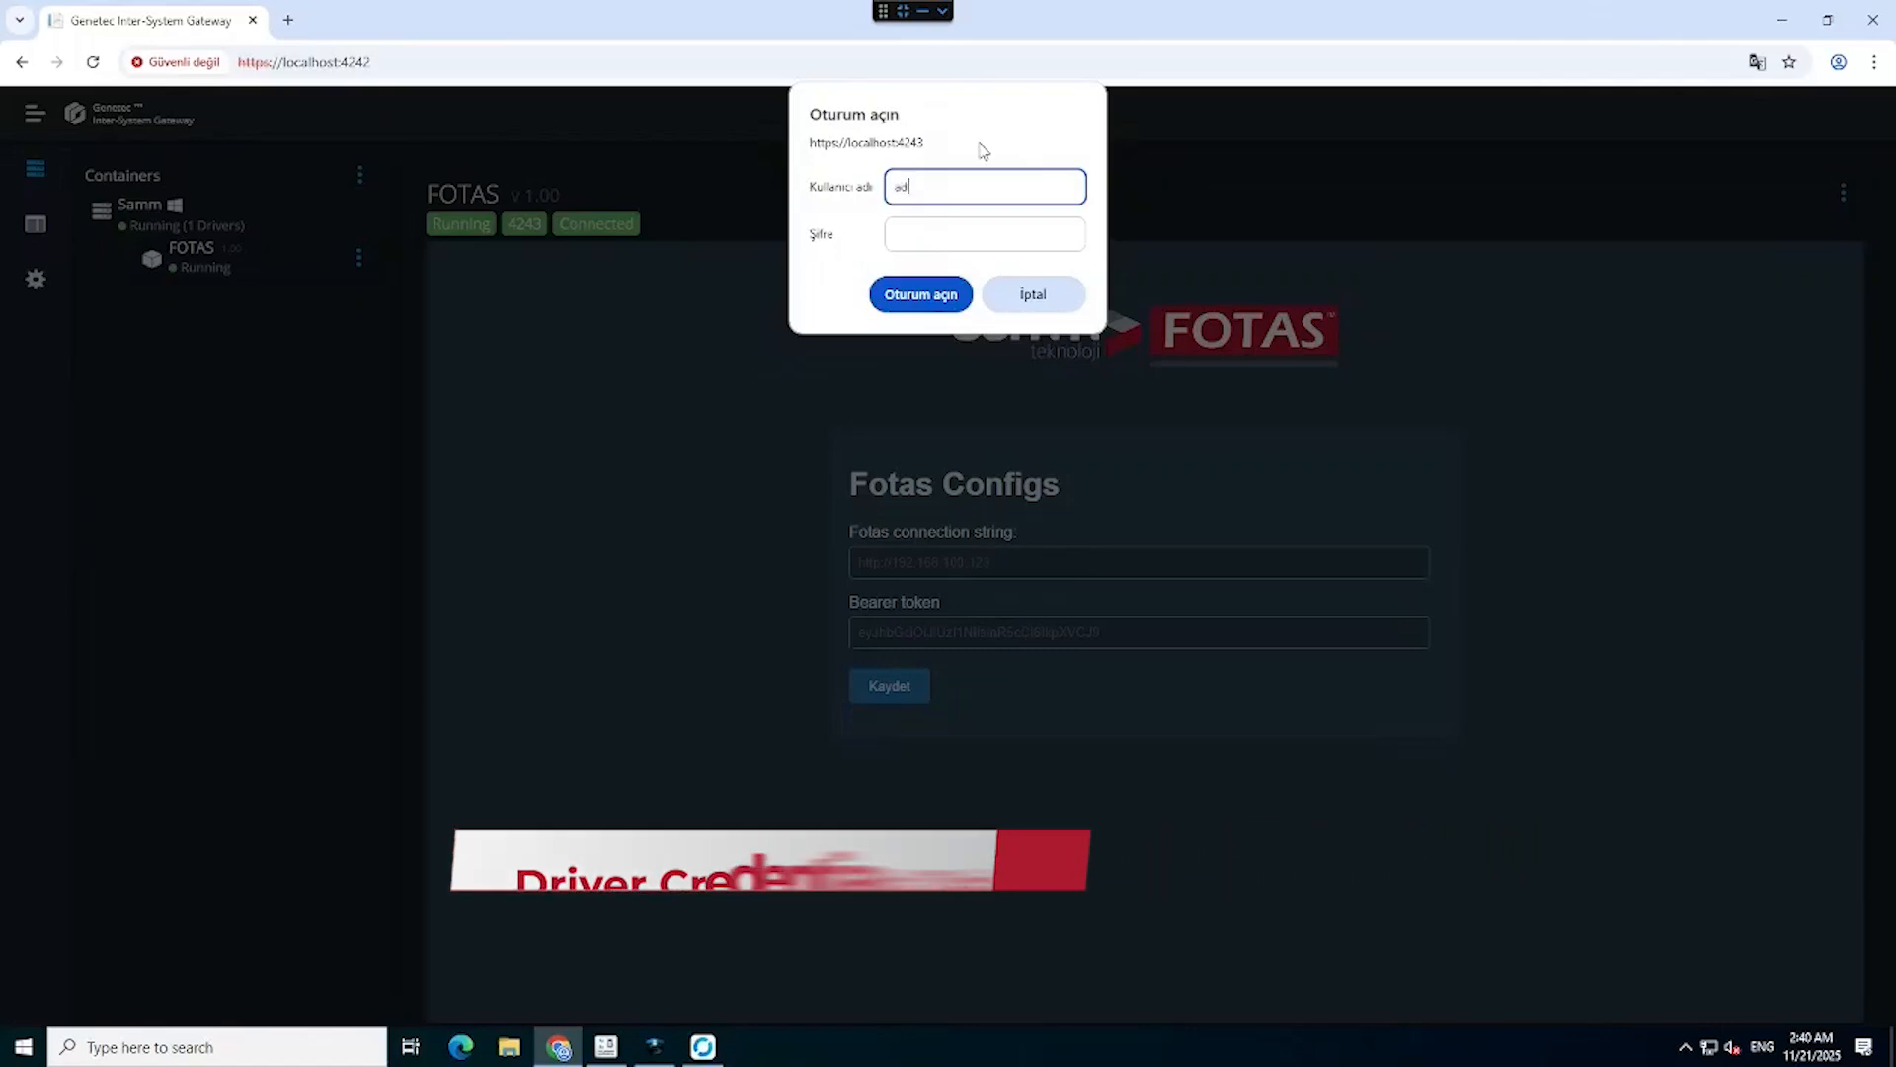
type("min")
key("Tab")
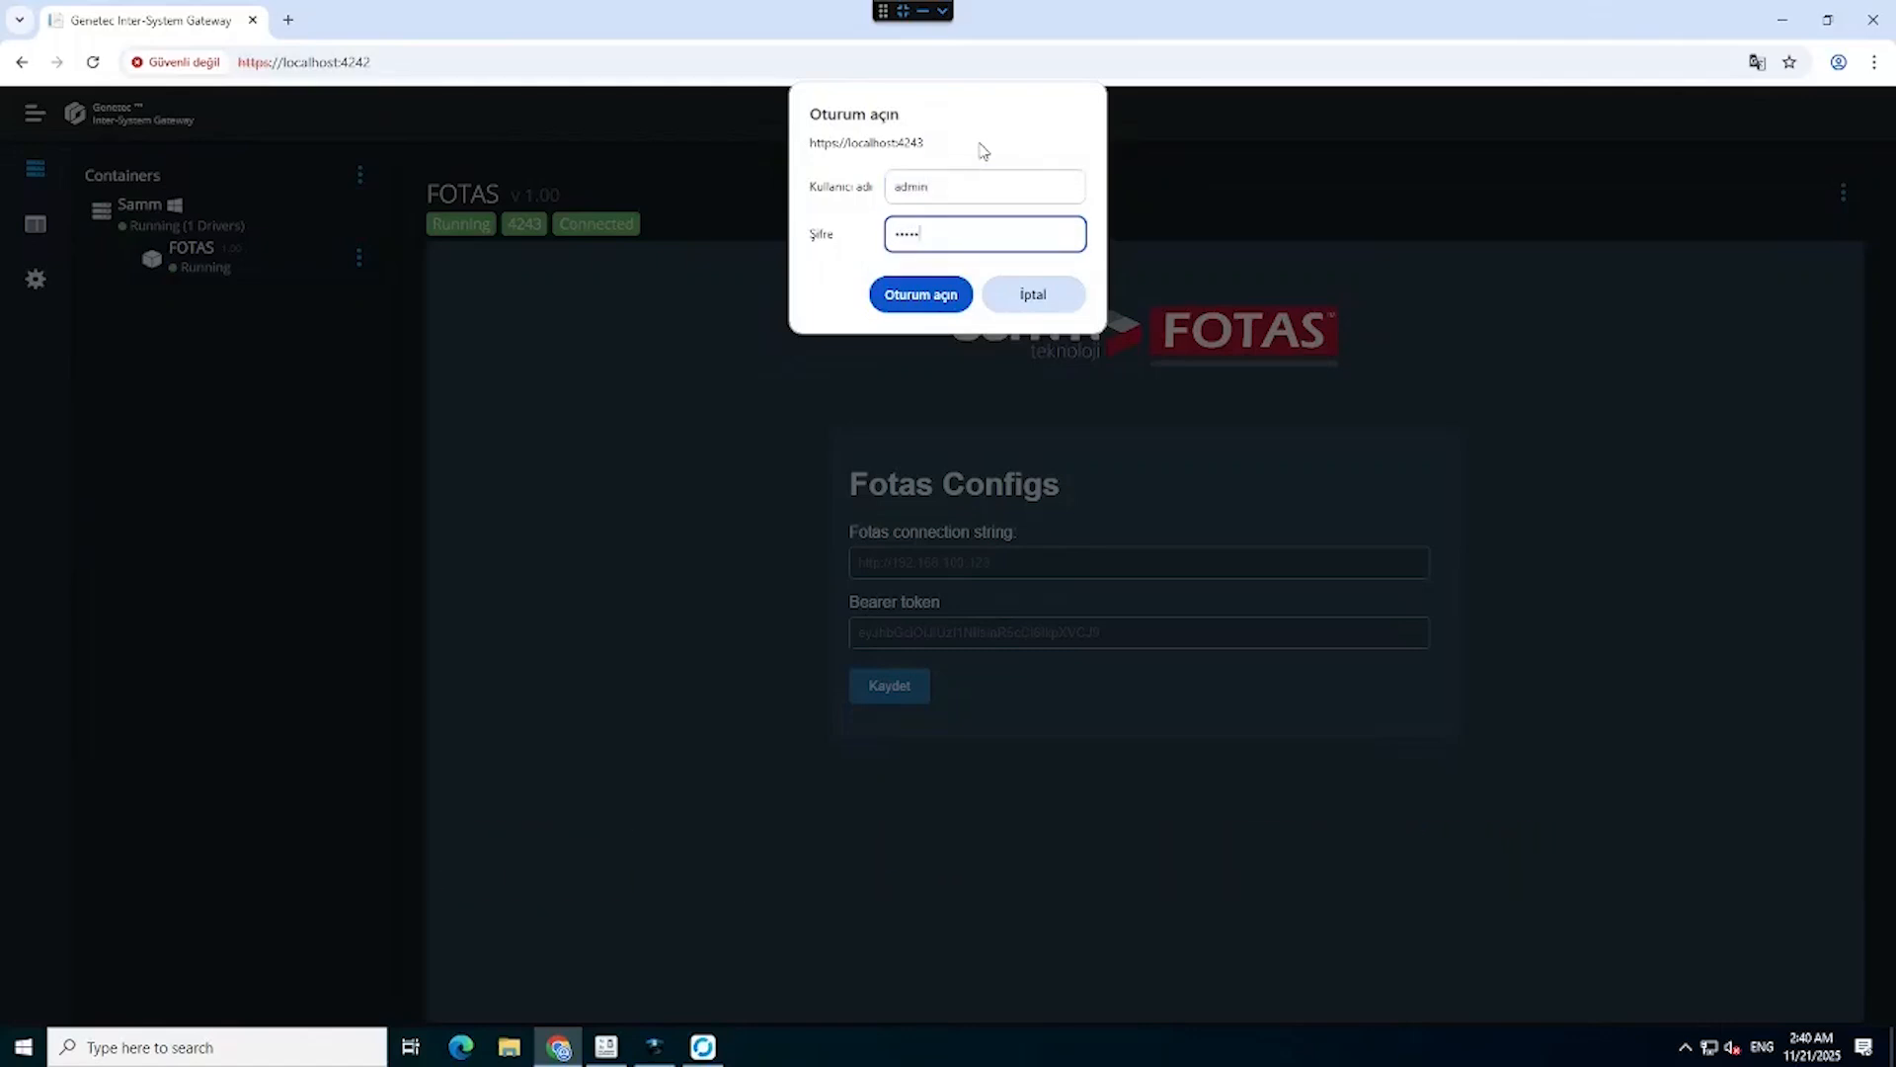
left_click(913, 294)
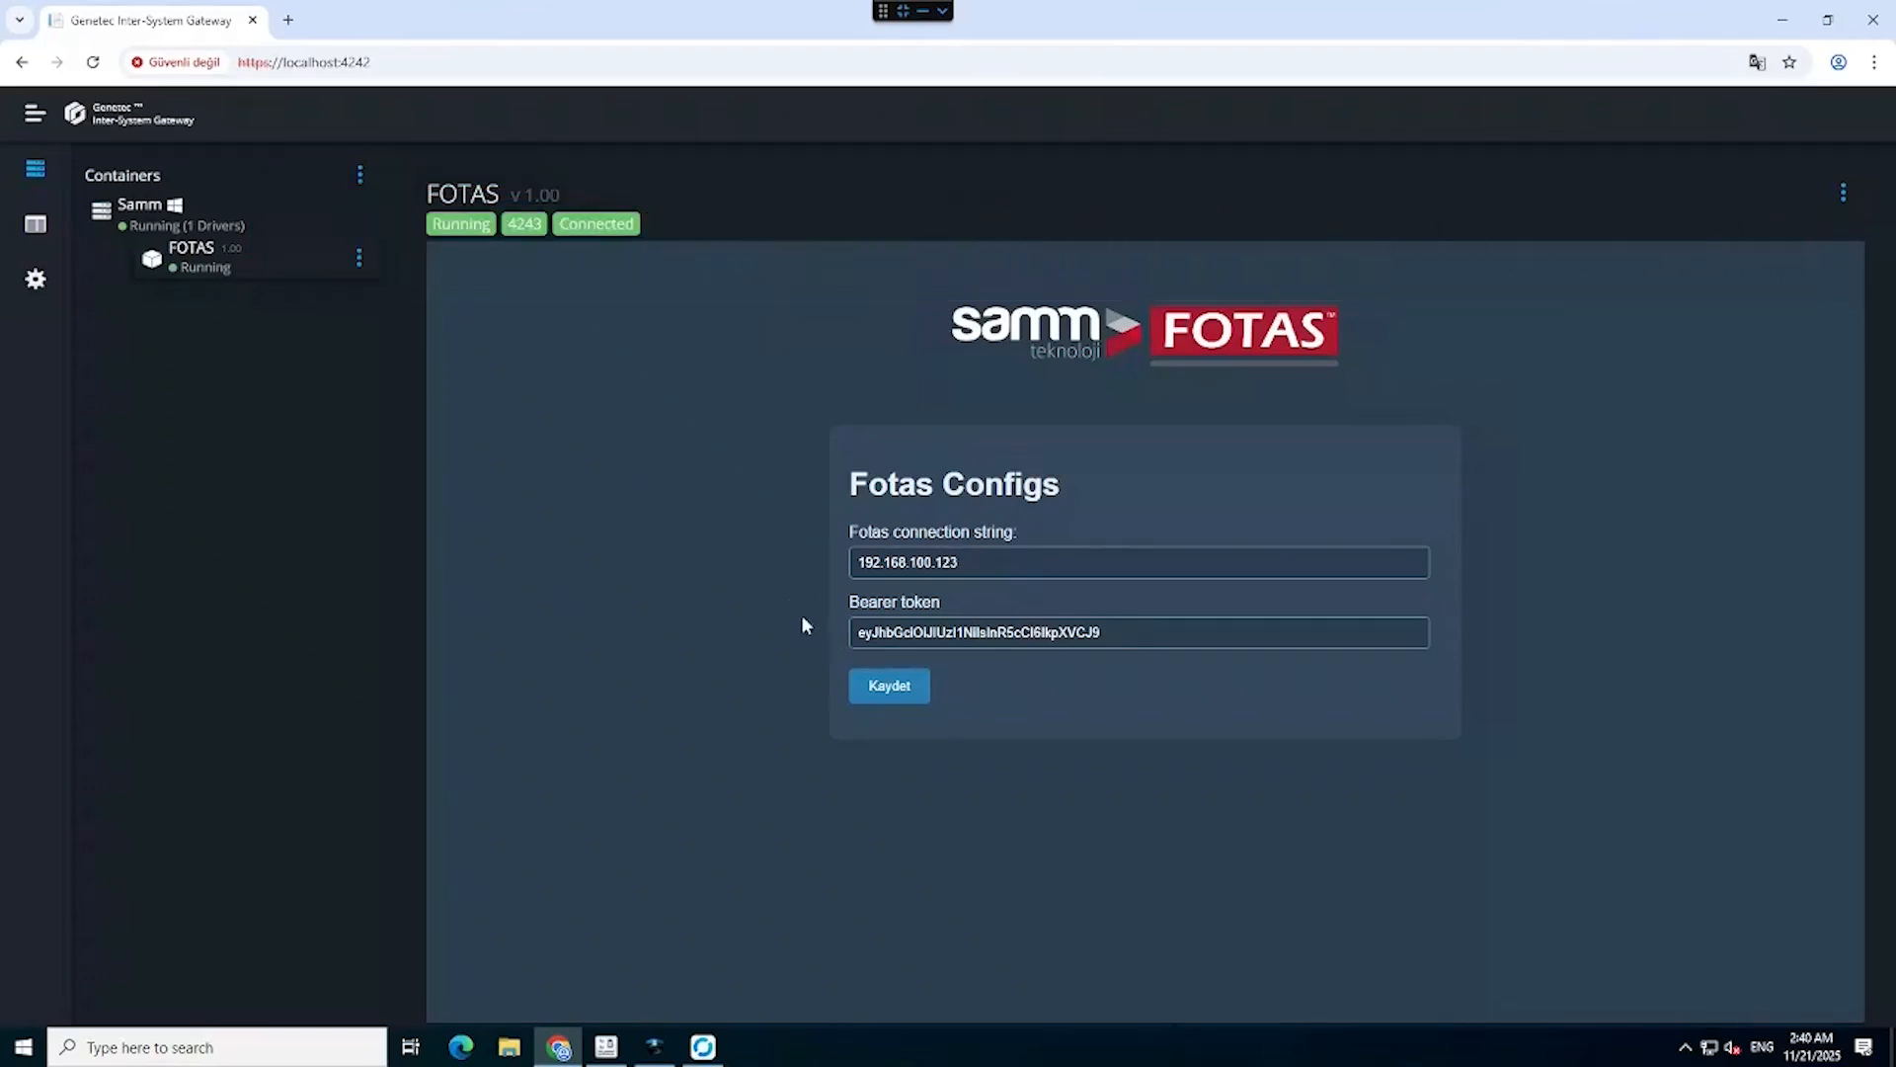
Verify the connection string 192.168.100.123 and the bearer token in Fotas Configs.
double_click(996, 565)
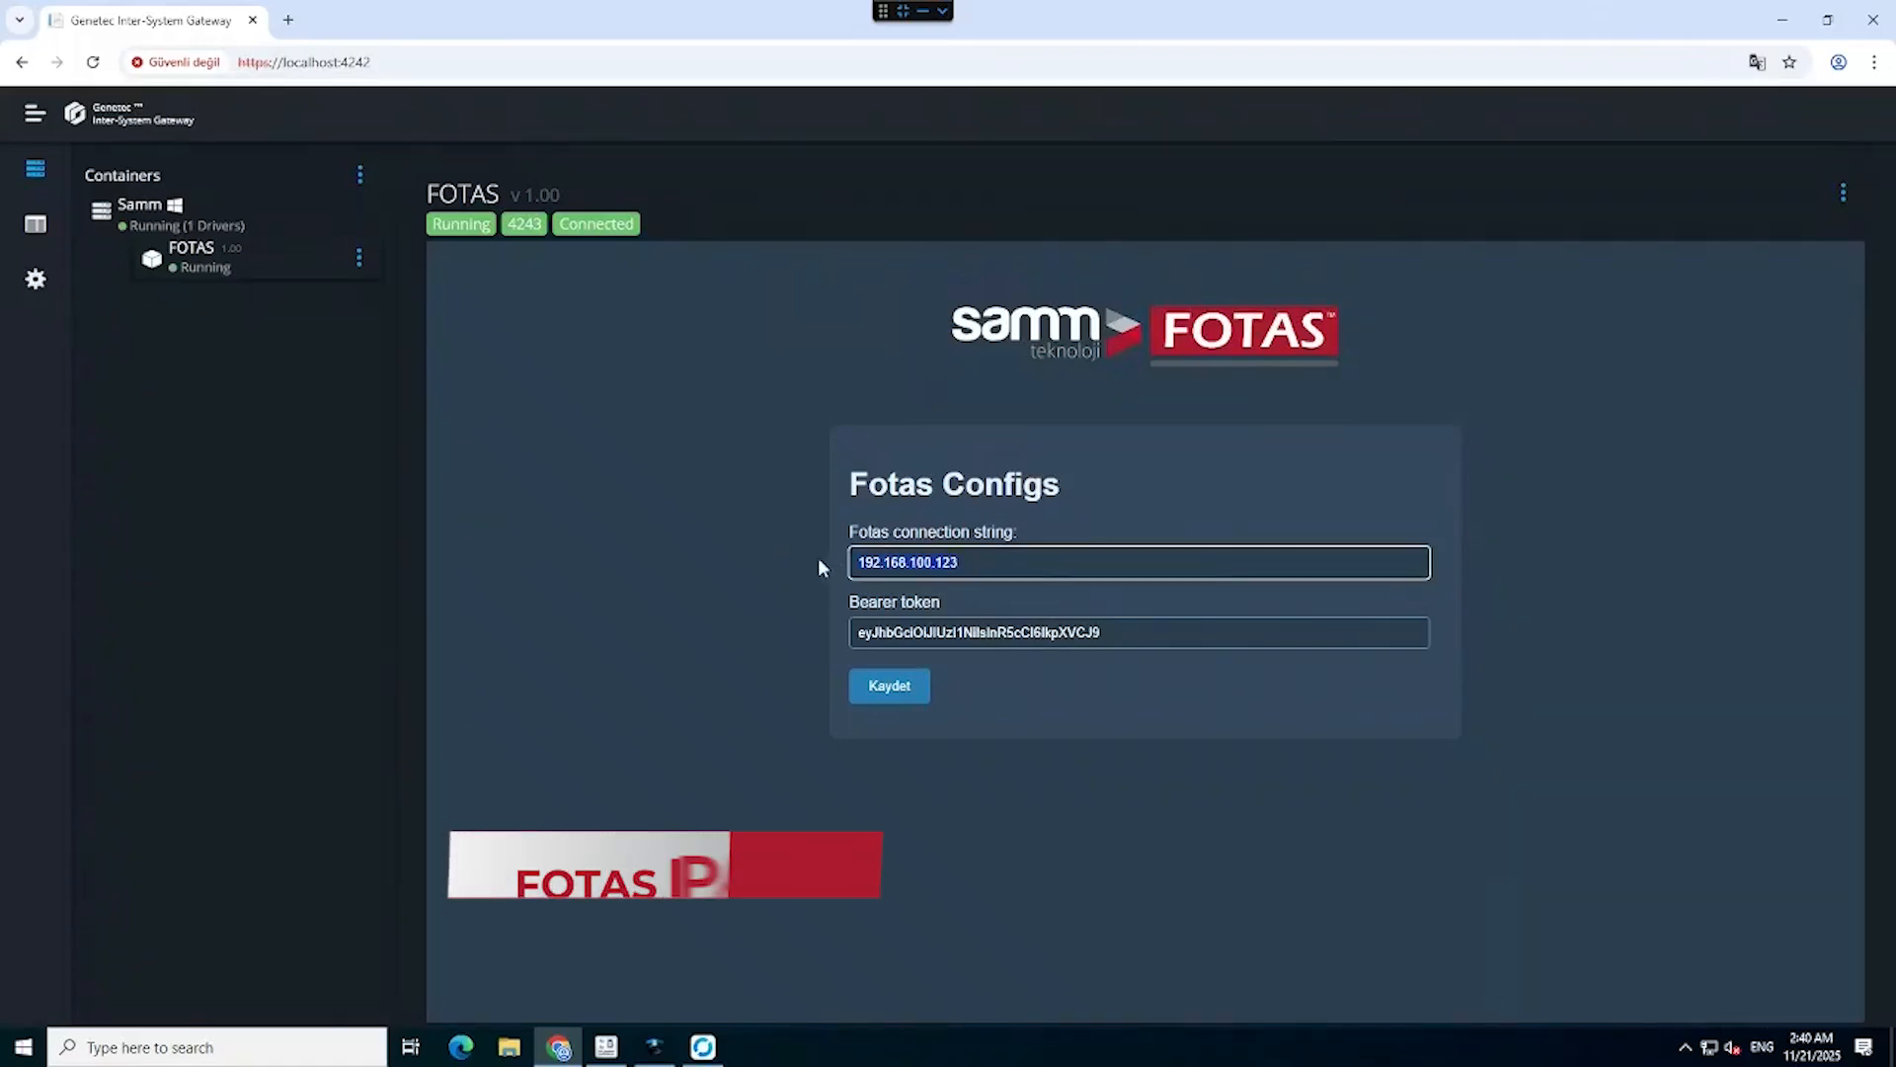
left_click(1113, 632)
double_click(1113, 632)
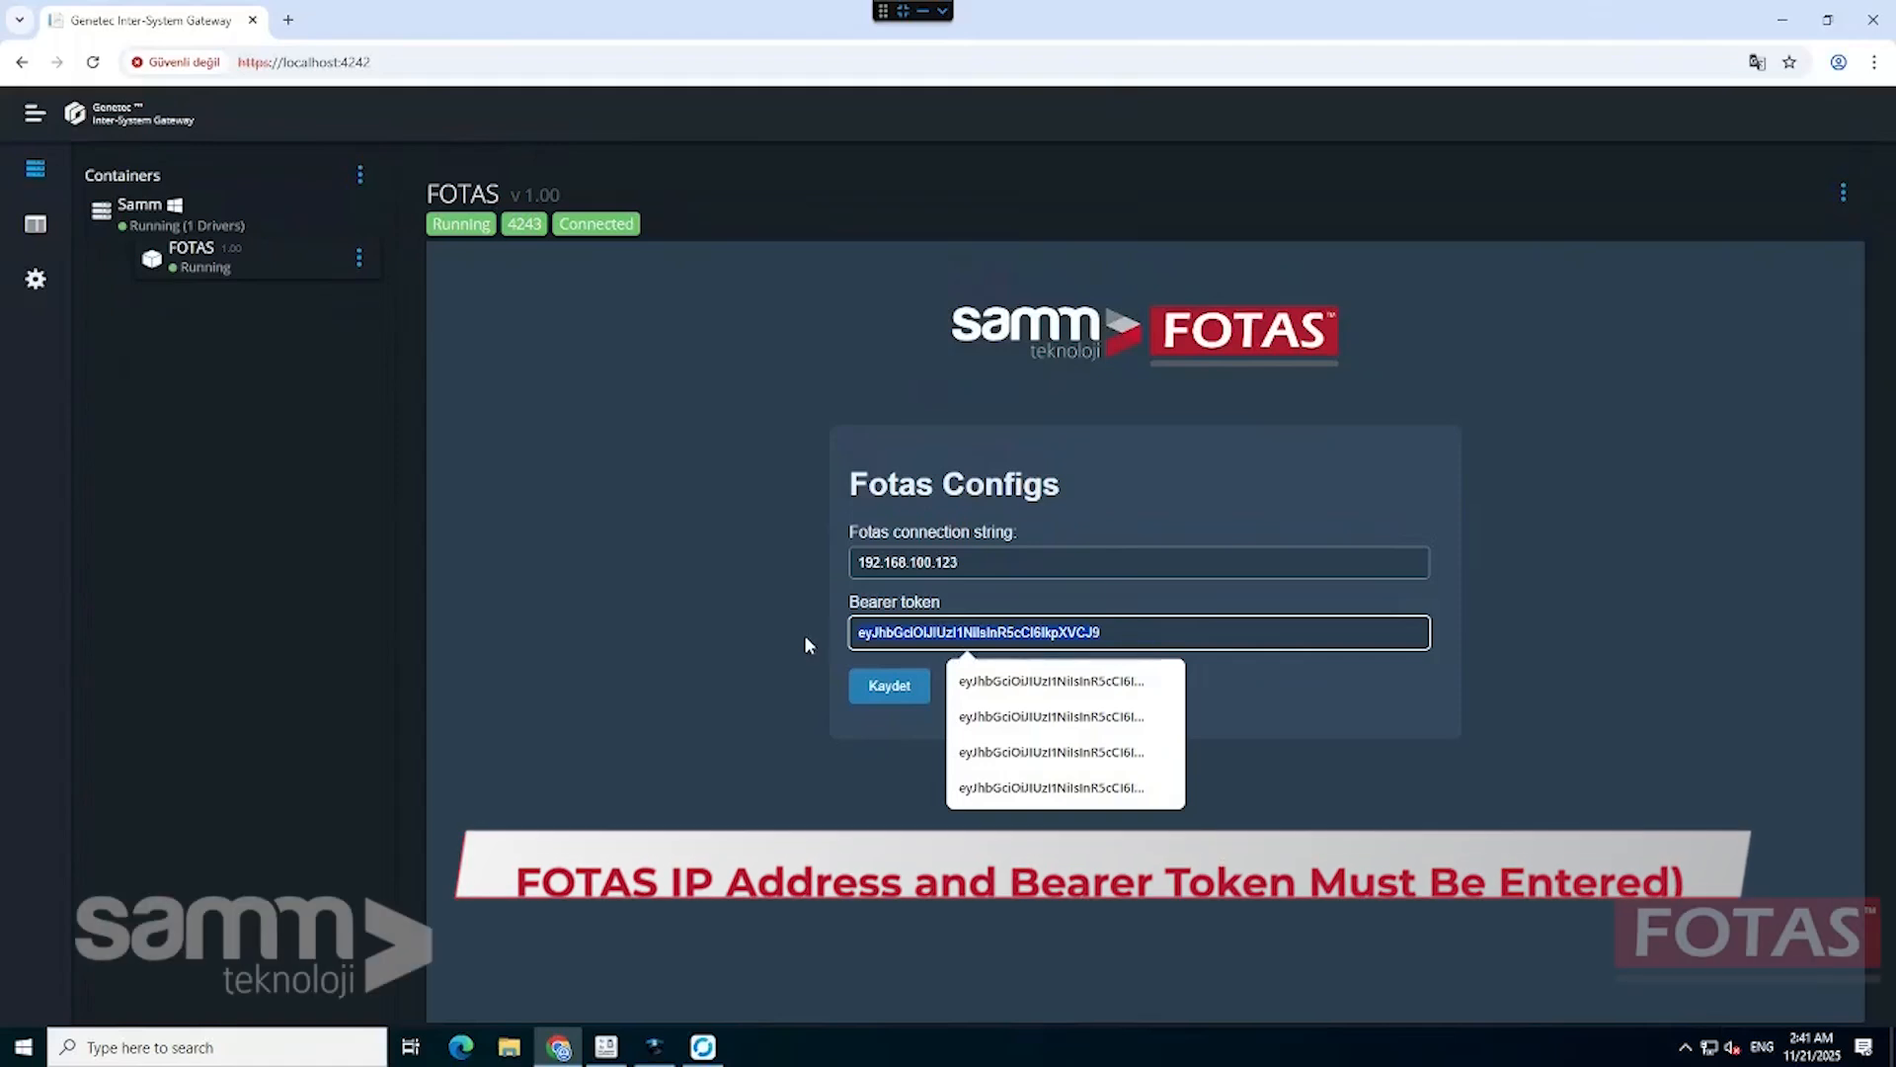
left_click(804, 634)
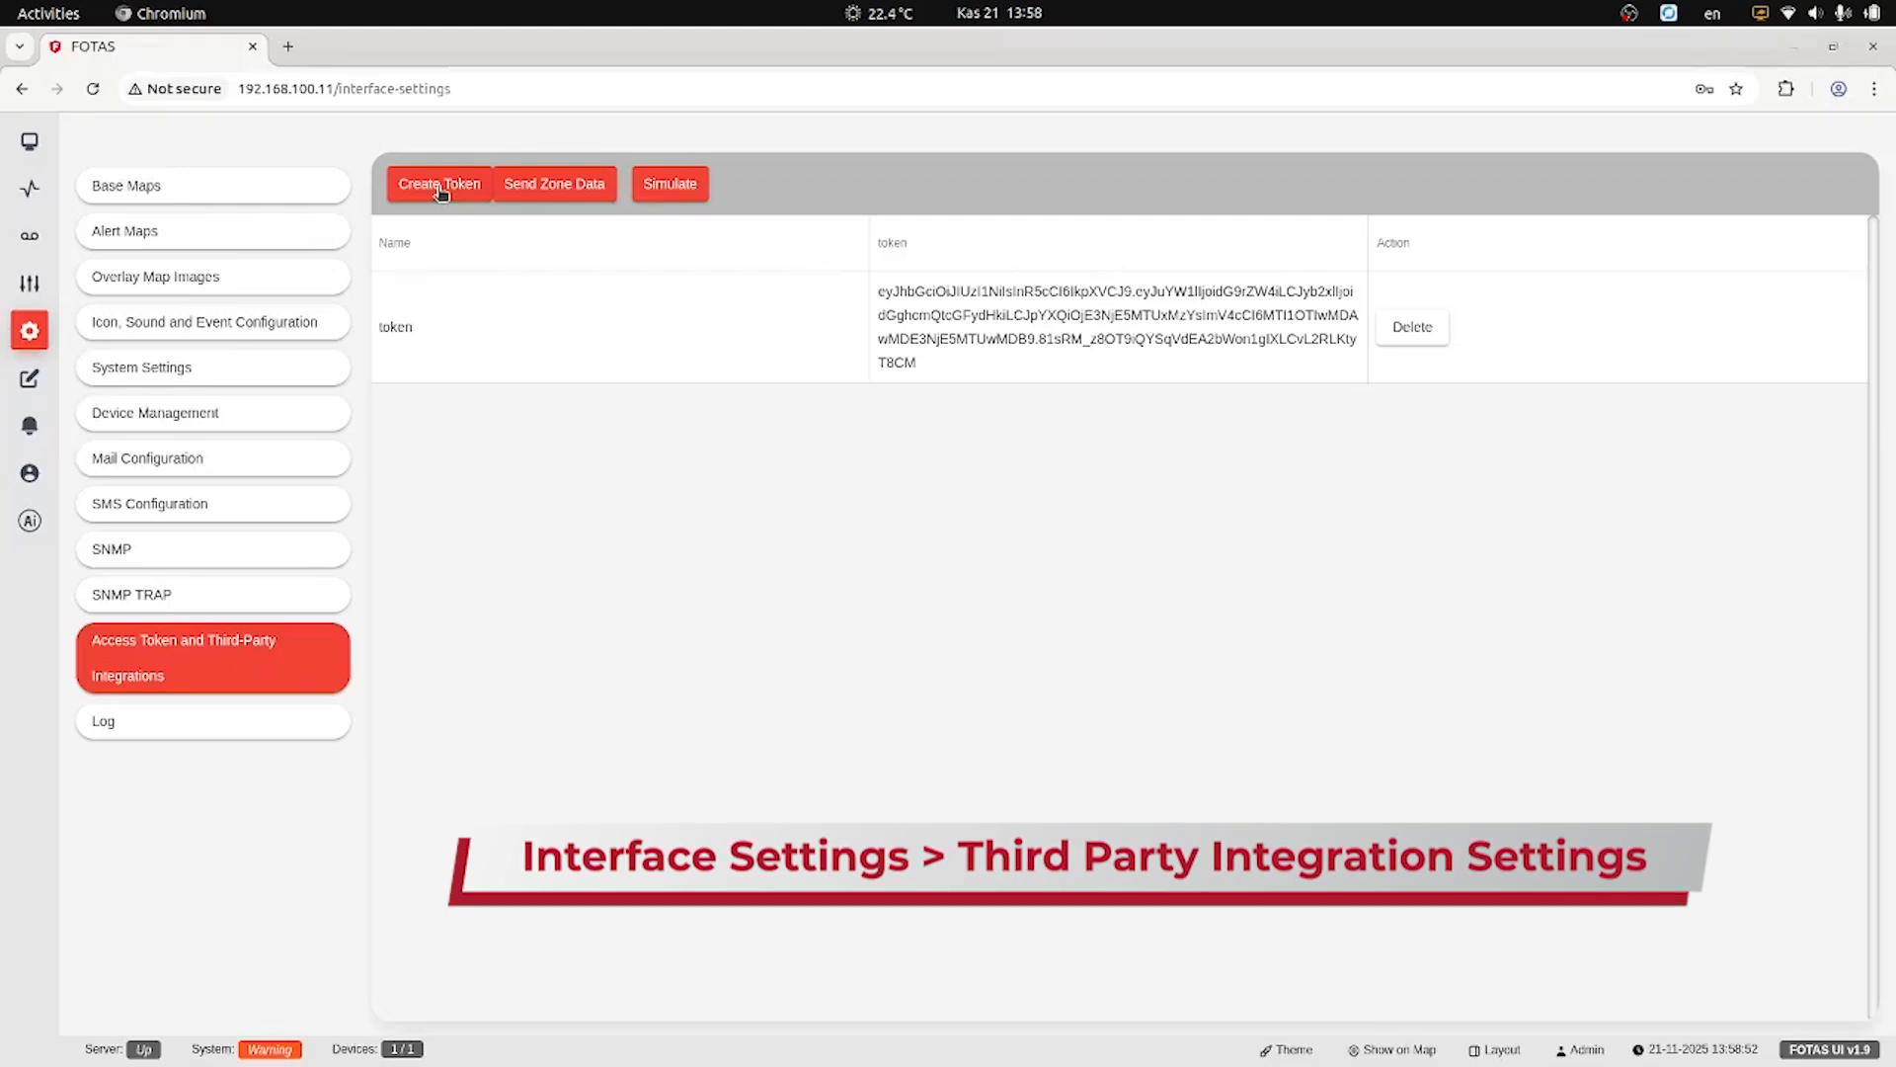
Create a new ISG access token in FOTAS and copy its value.
left_click(436, 186)
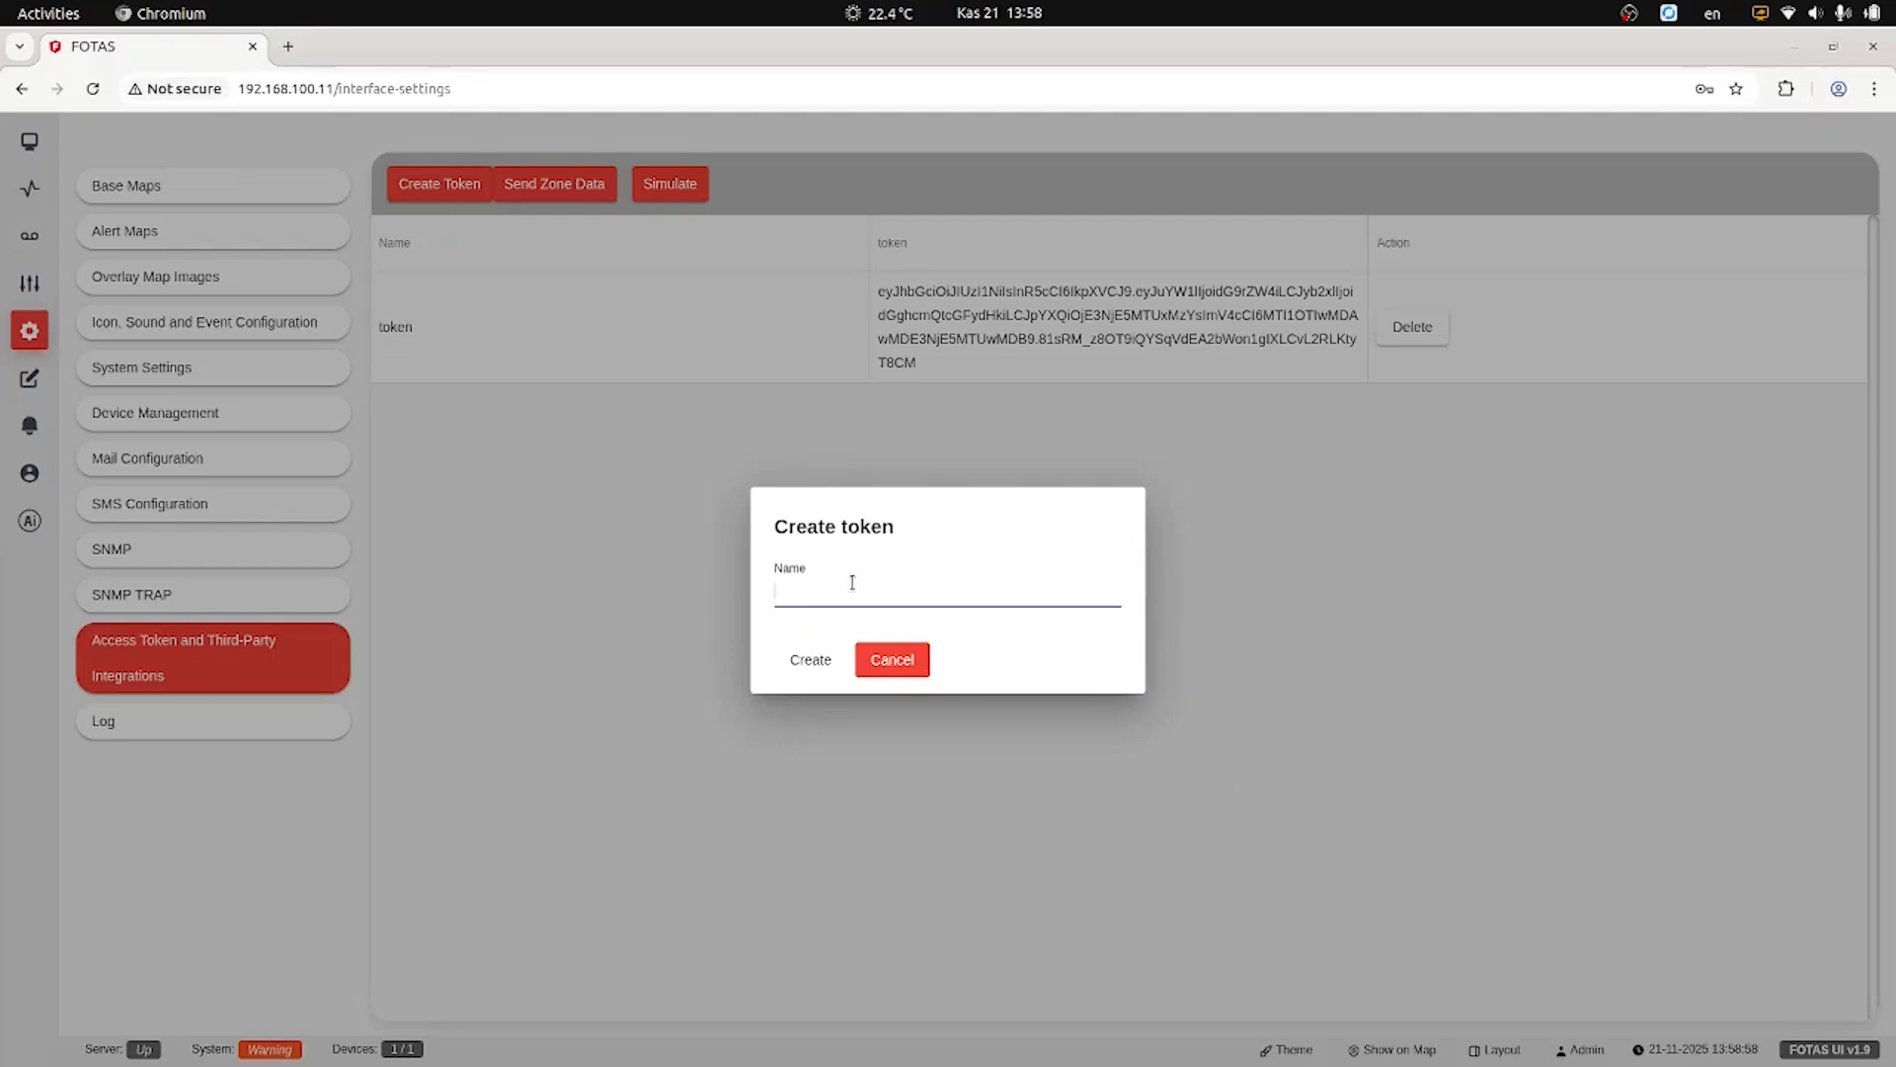
type("ISG")
left_click(814, 661)
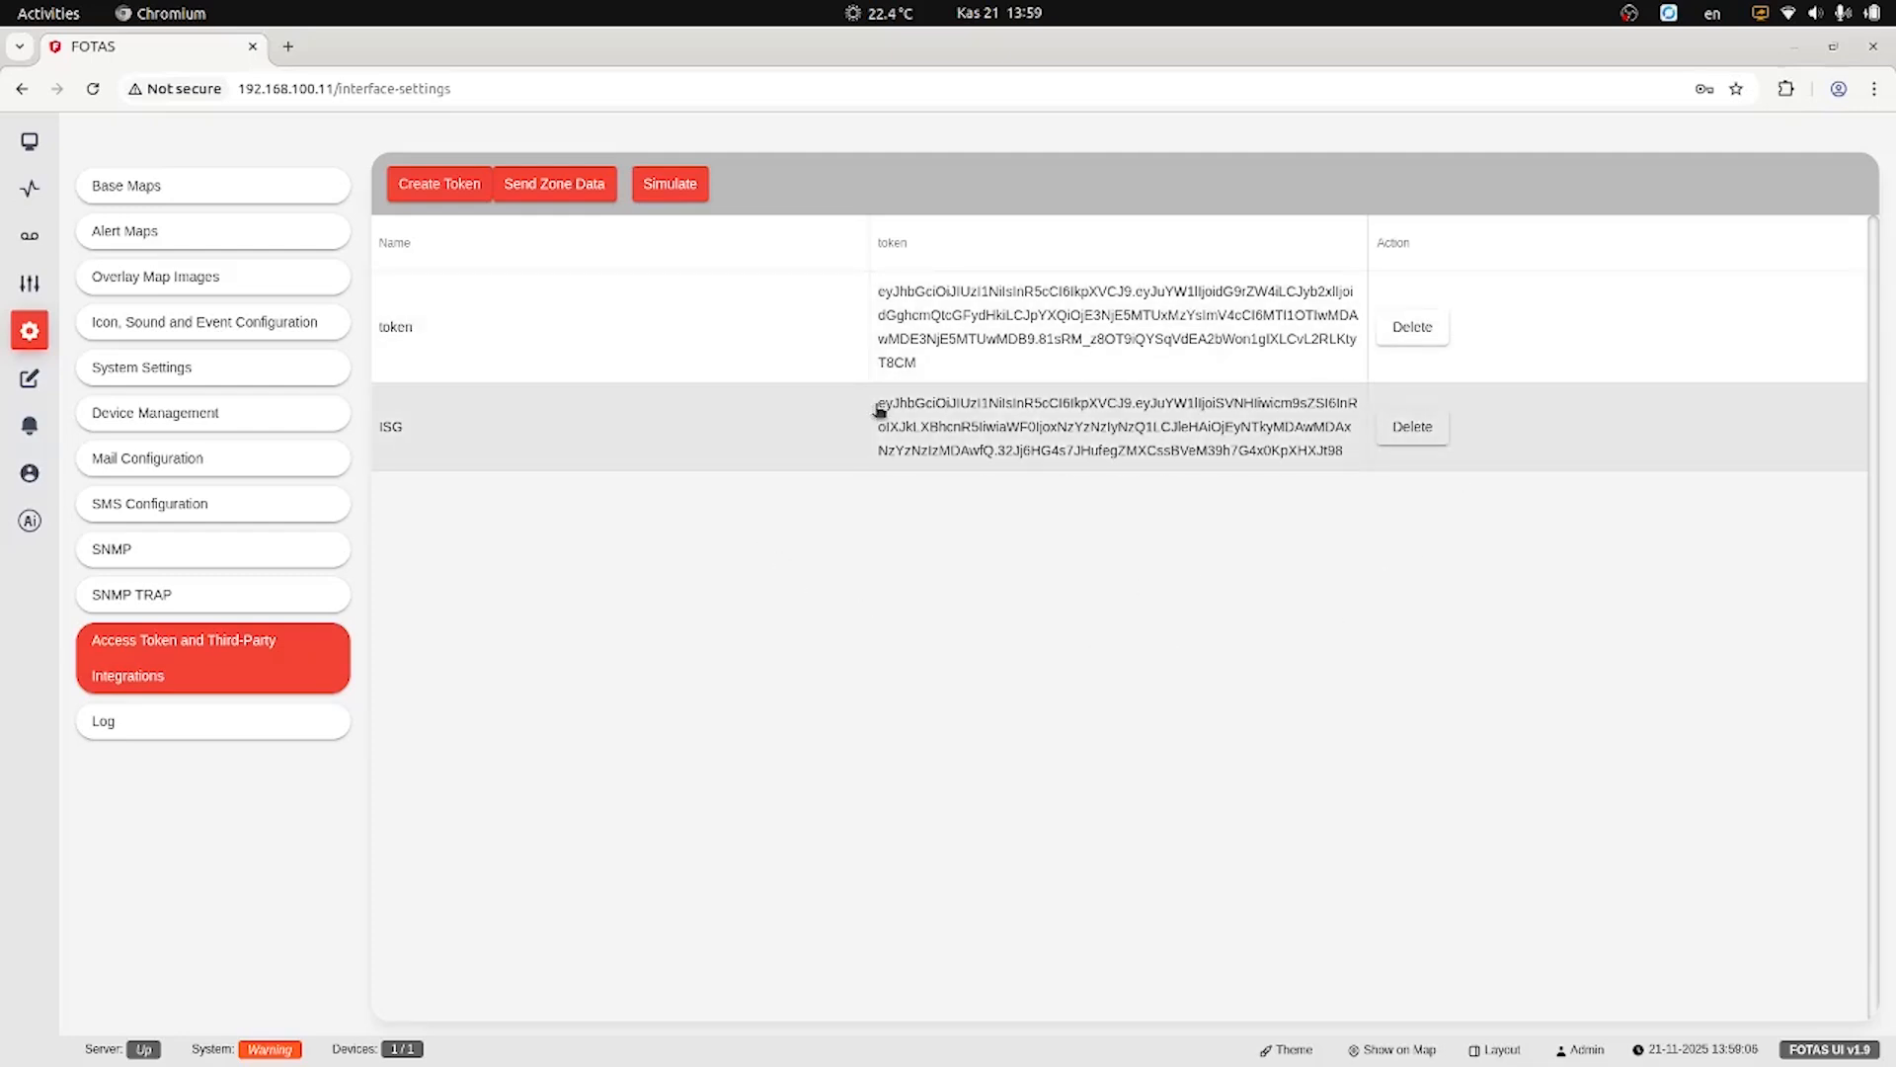
left_click_drag(872, 406, 1346, 462)
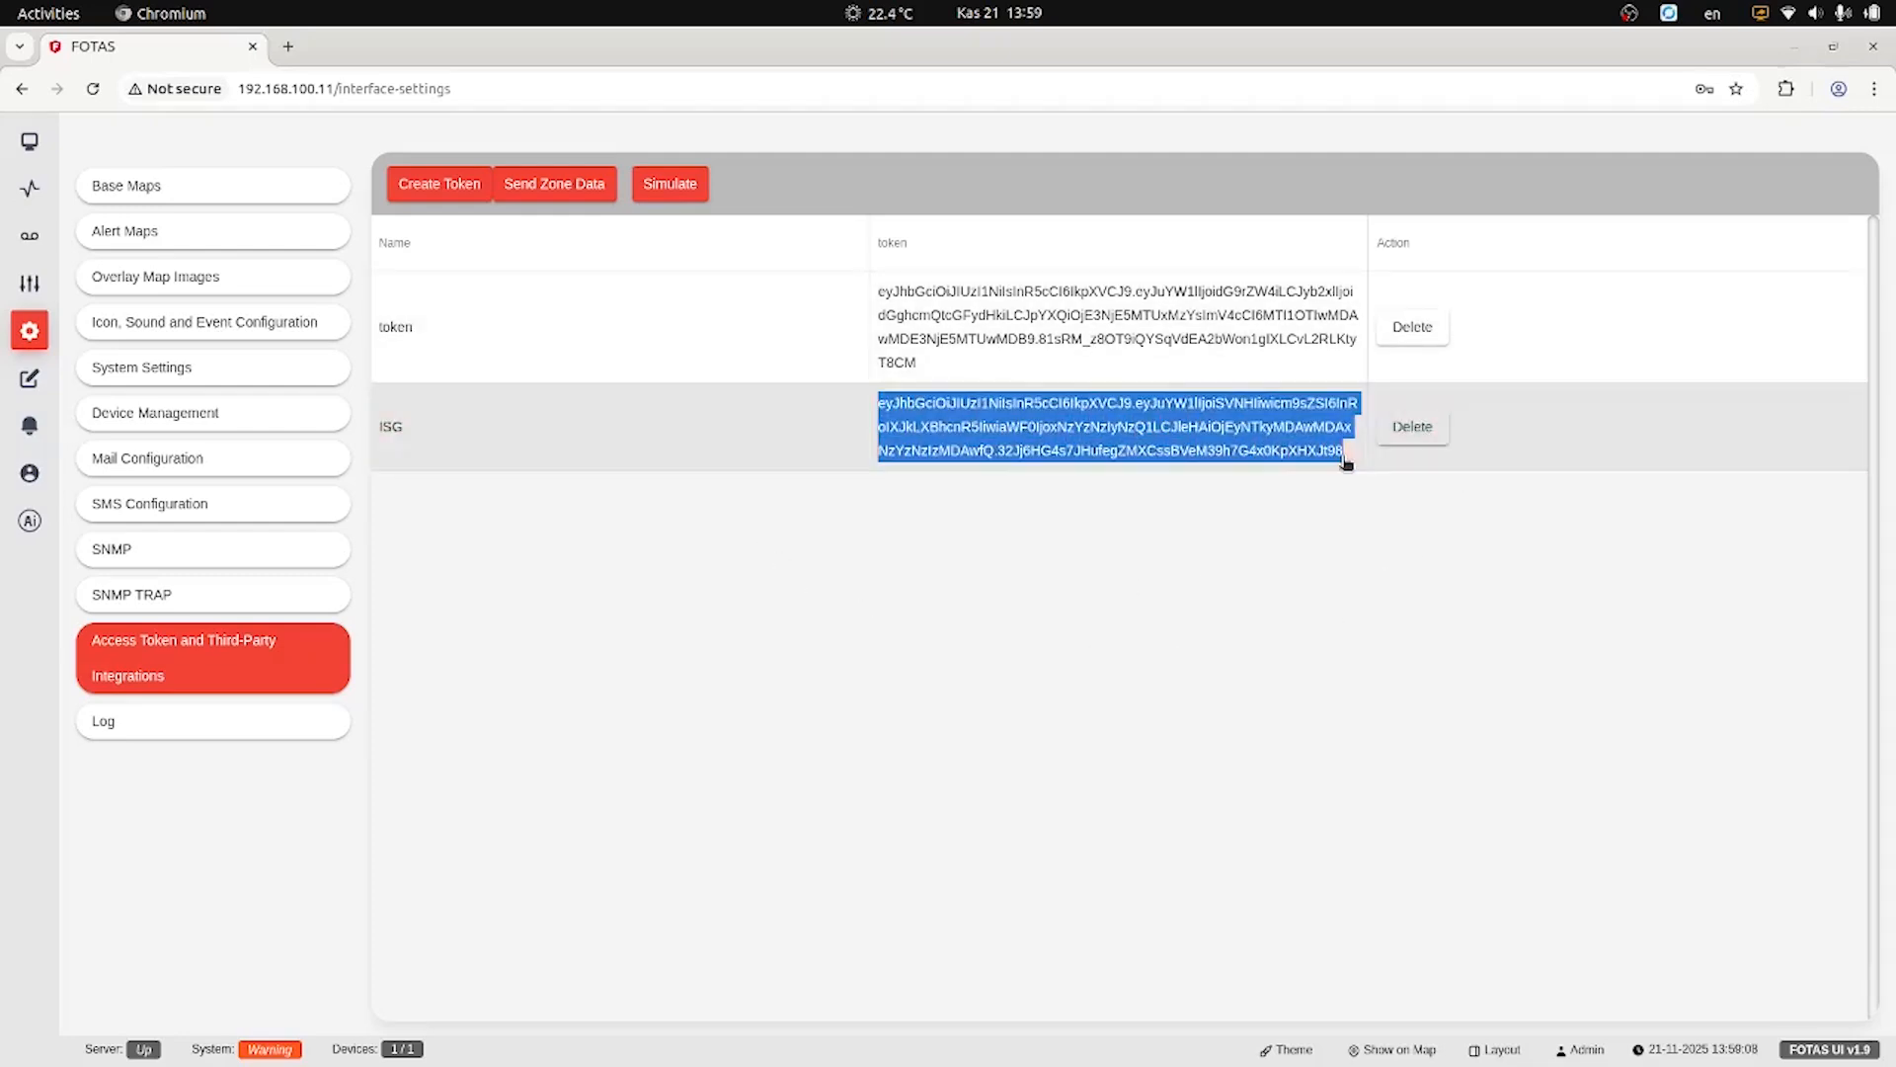
key("ctrl+alt+Left")
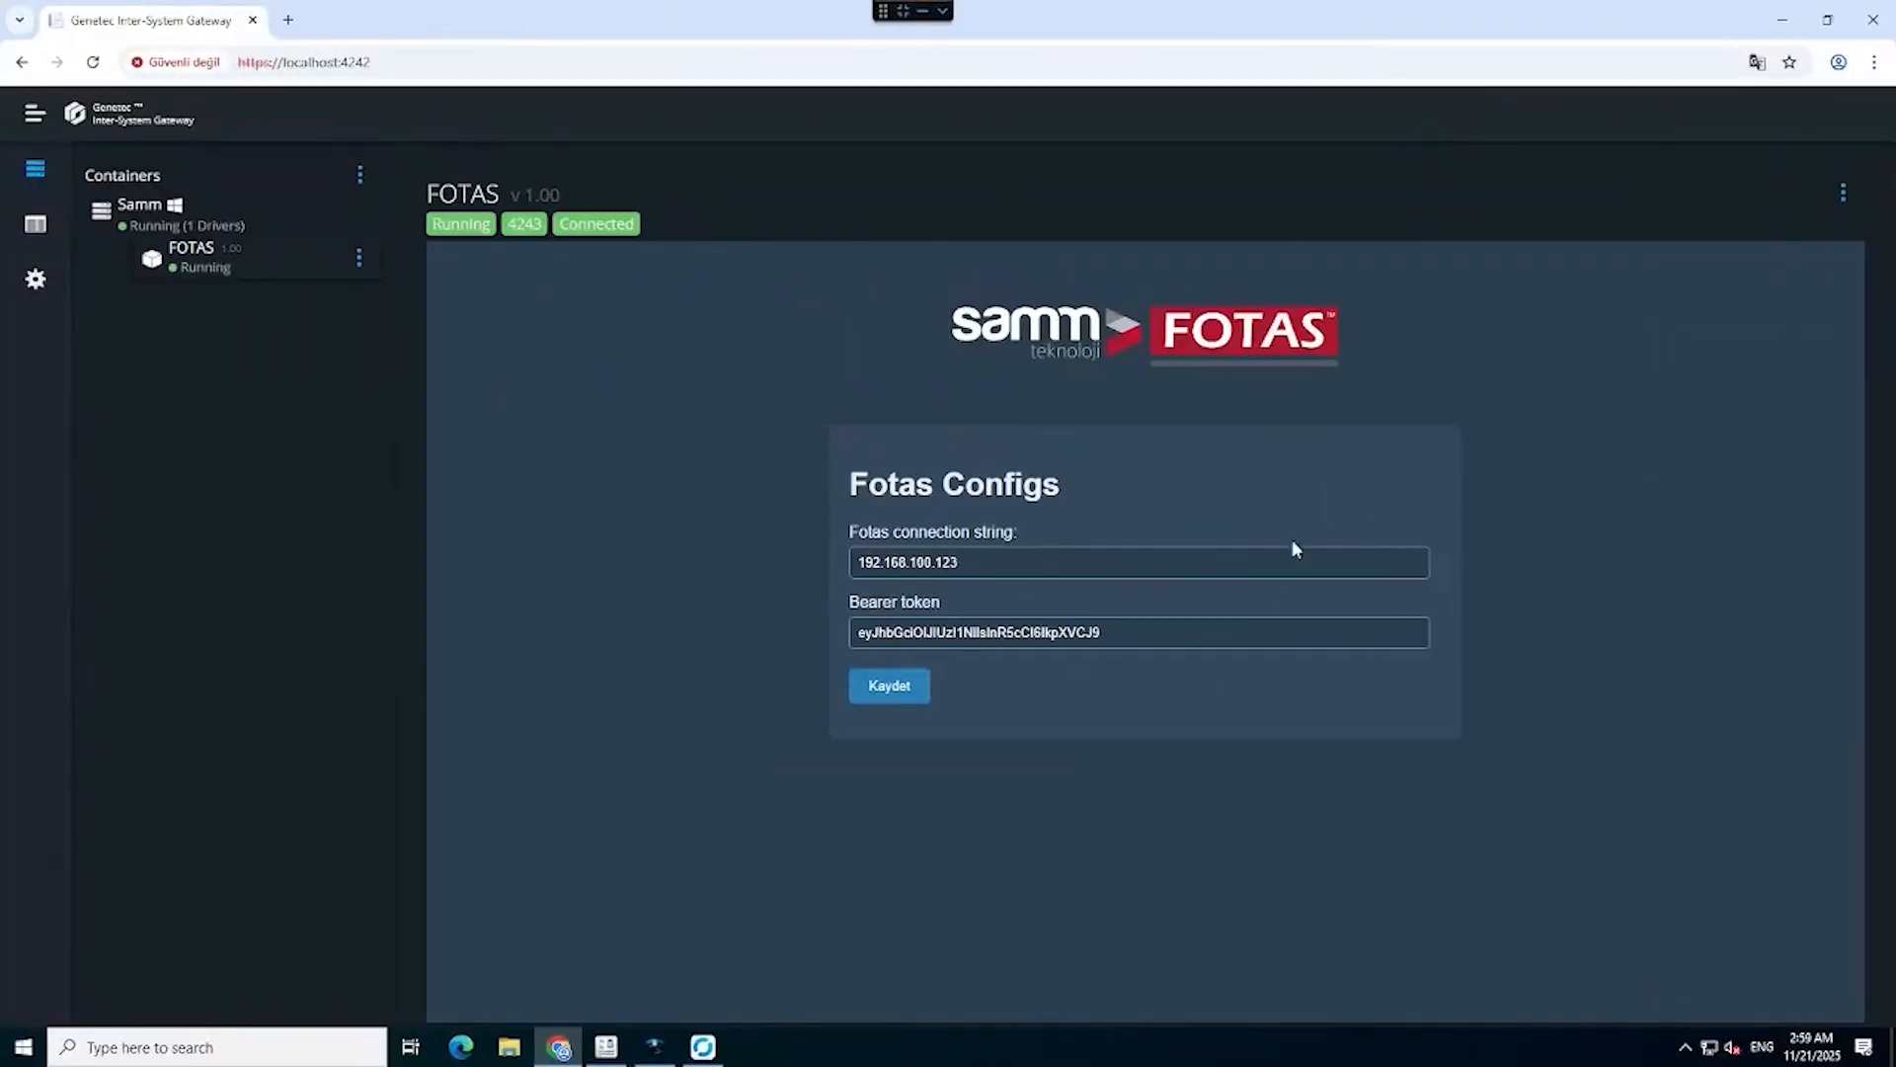
Replace the bearer token with the ISG token and change the connection string to 192.168.100.11.
triple_click(1166, 633)
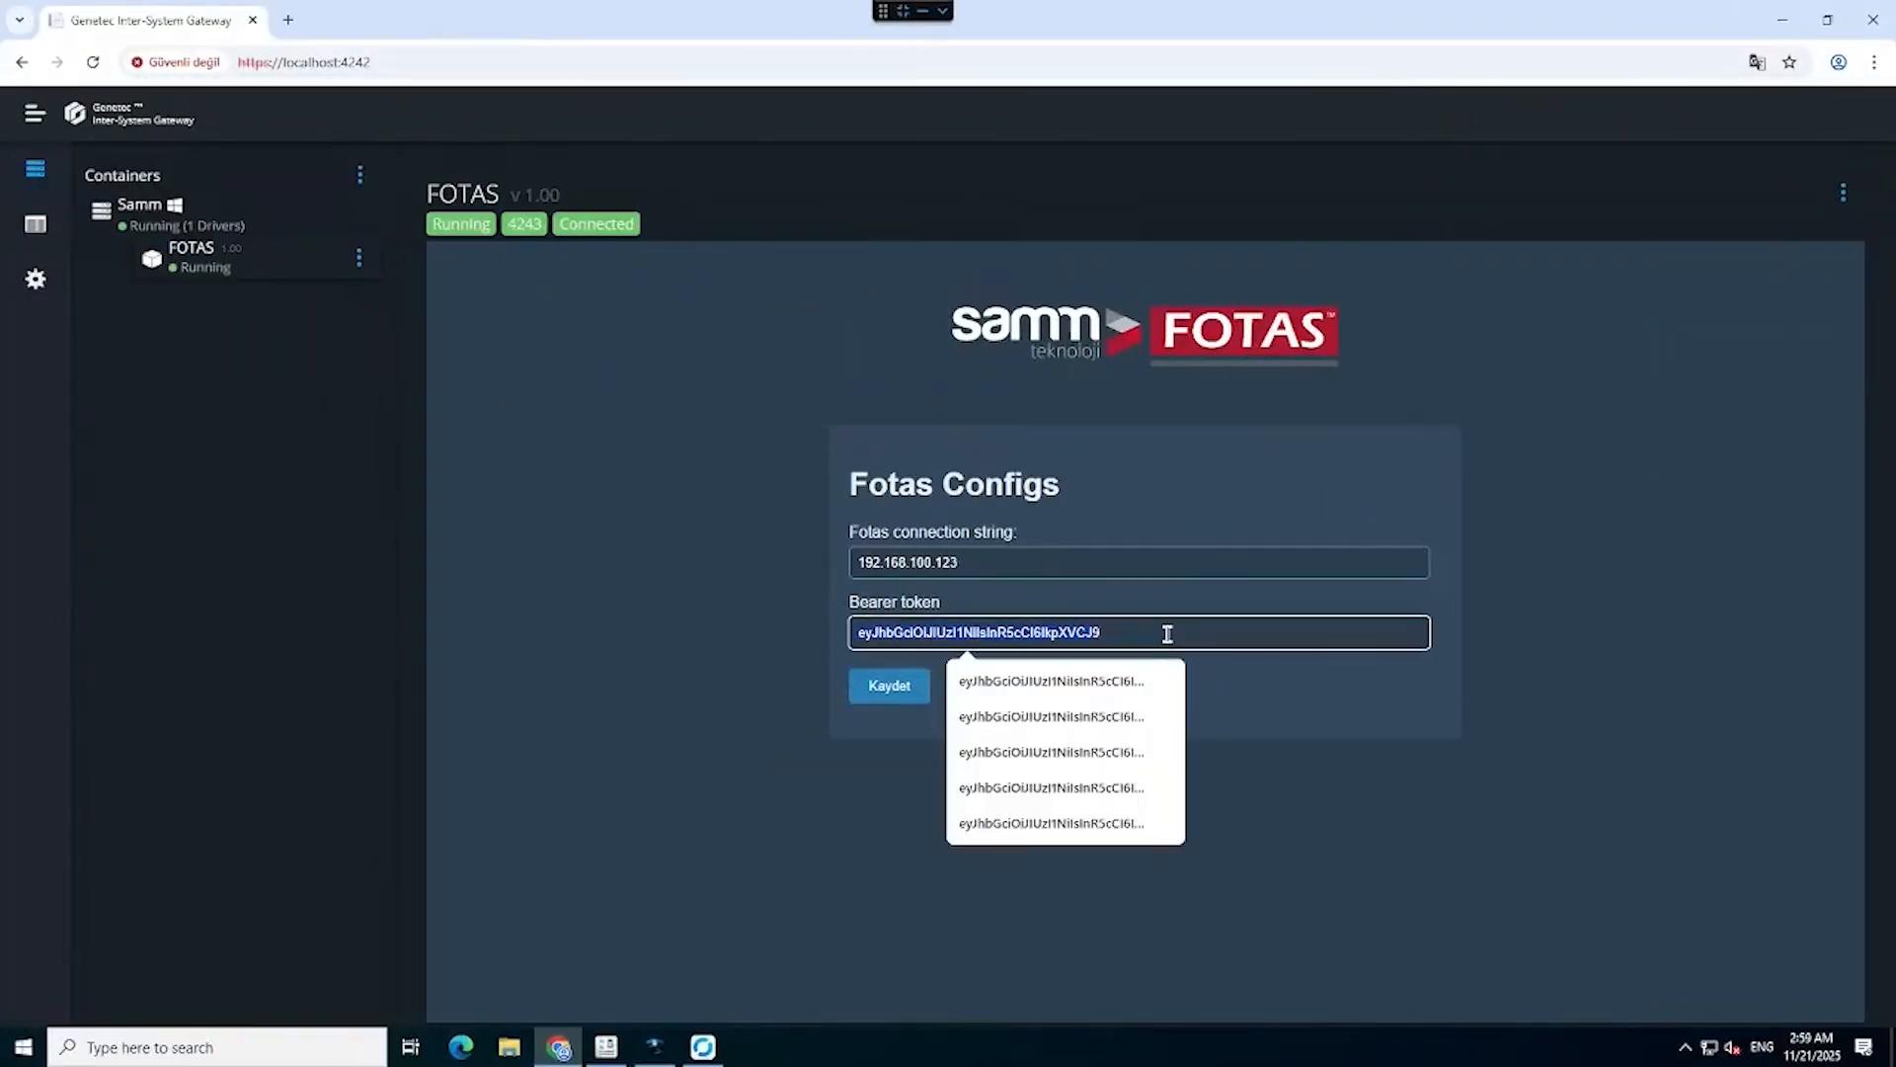
key("ctrl+v")
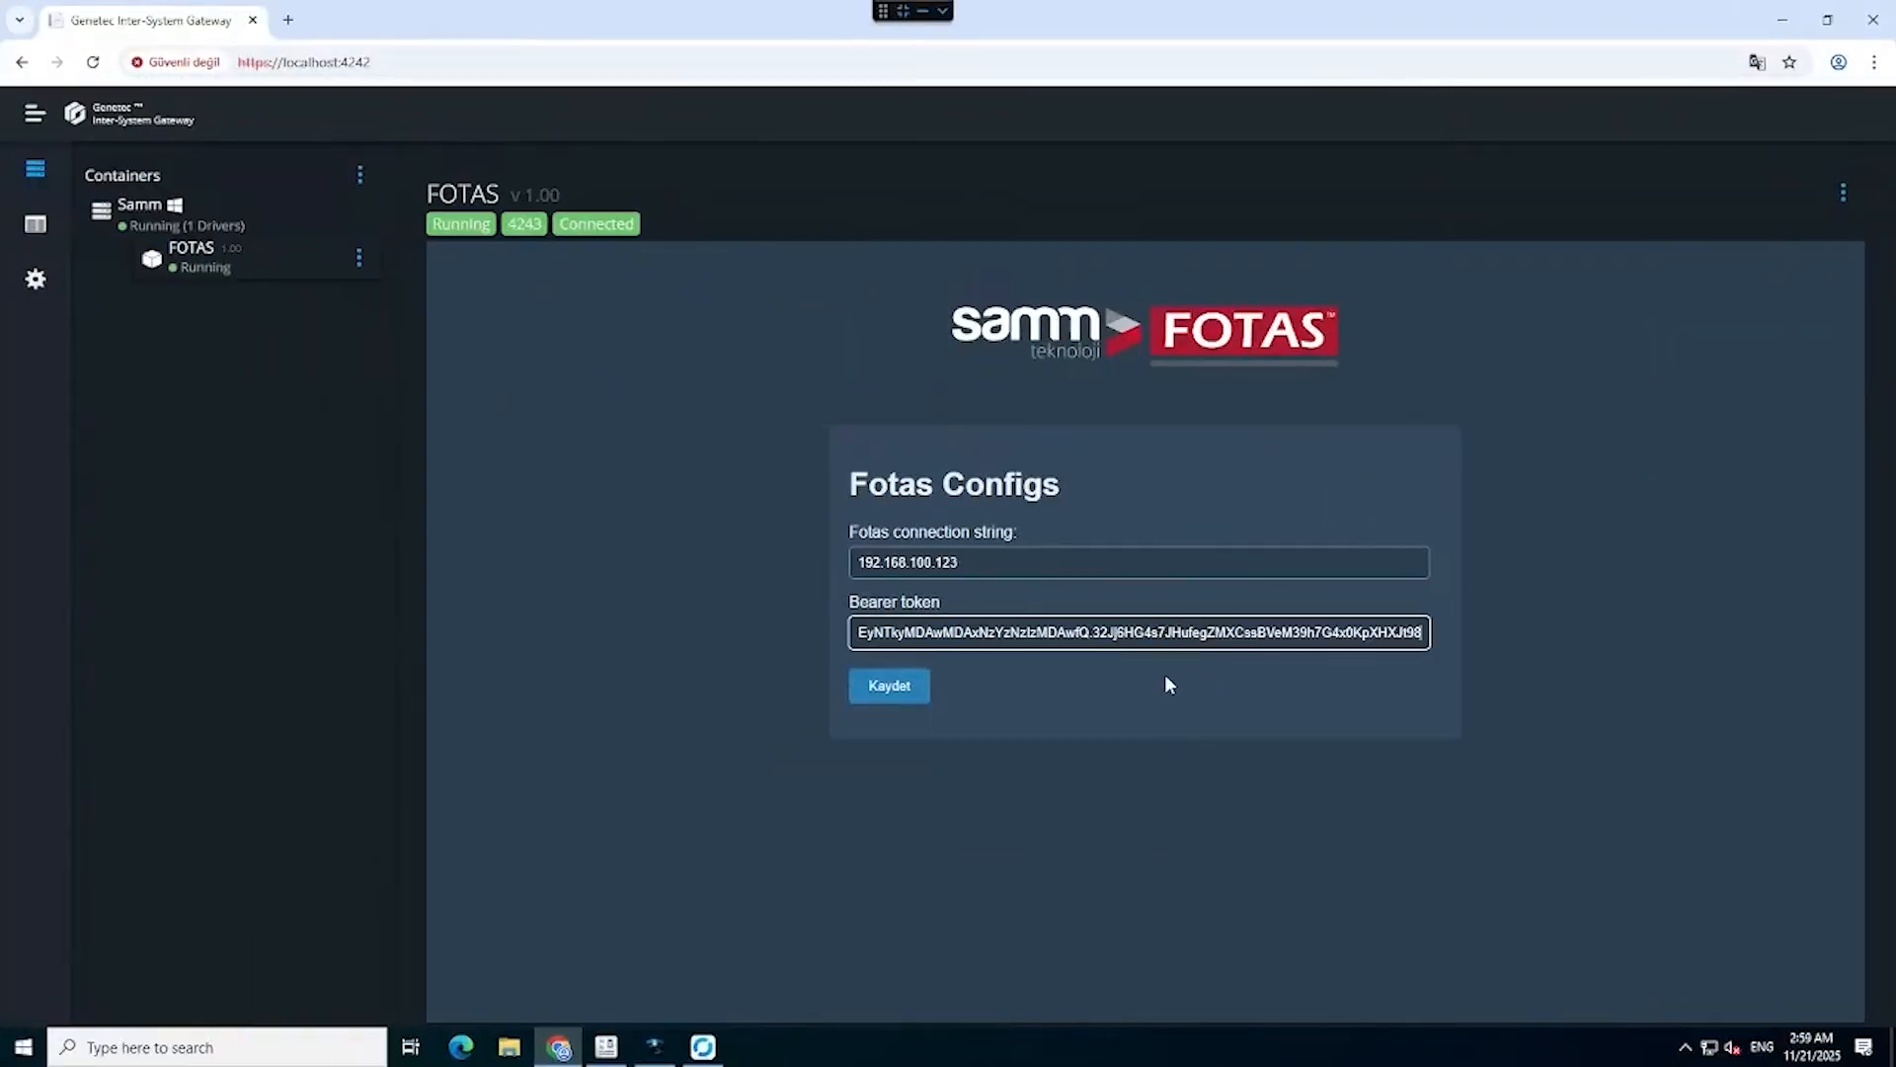
left_click(1170, 681)
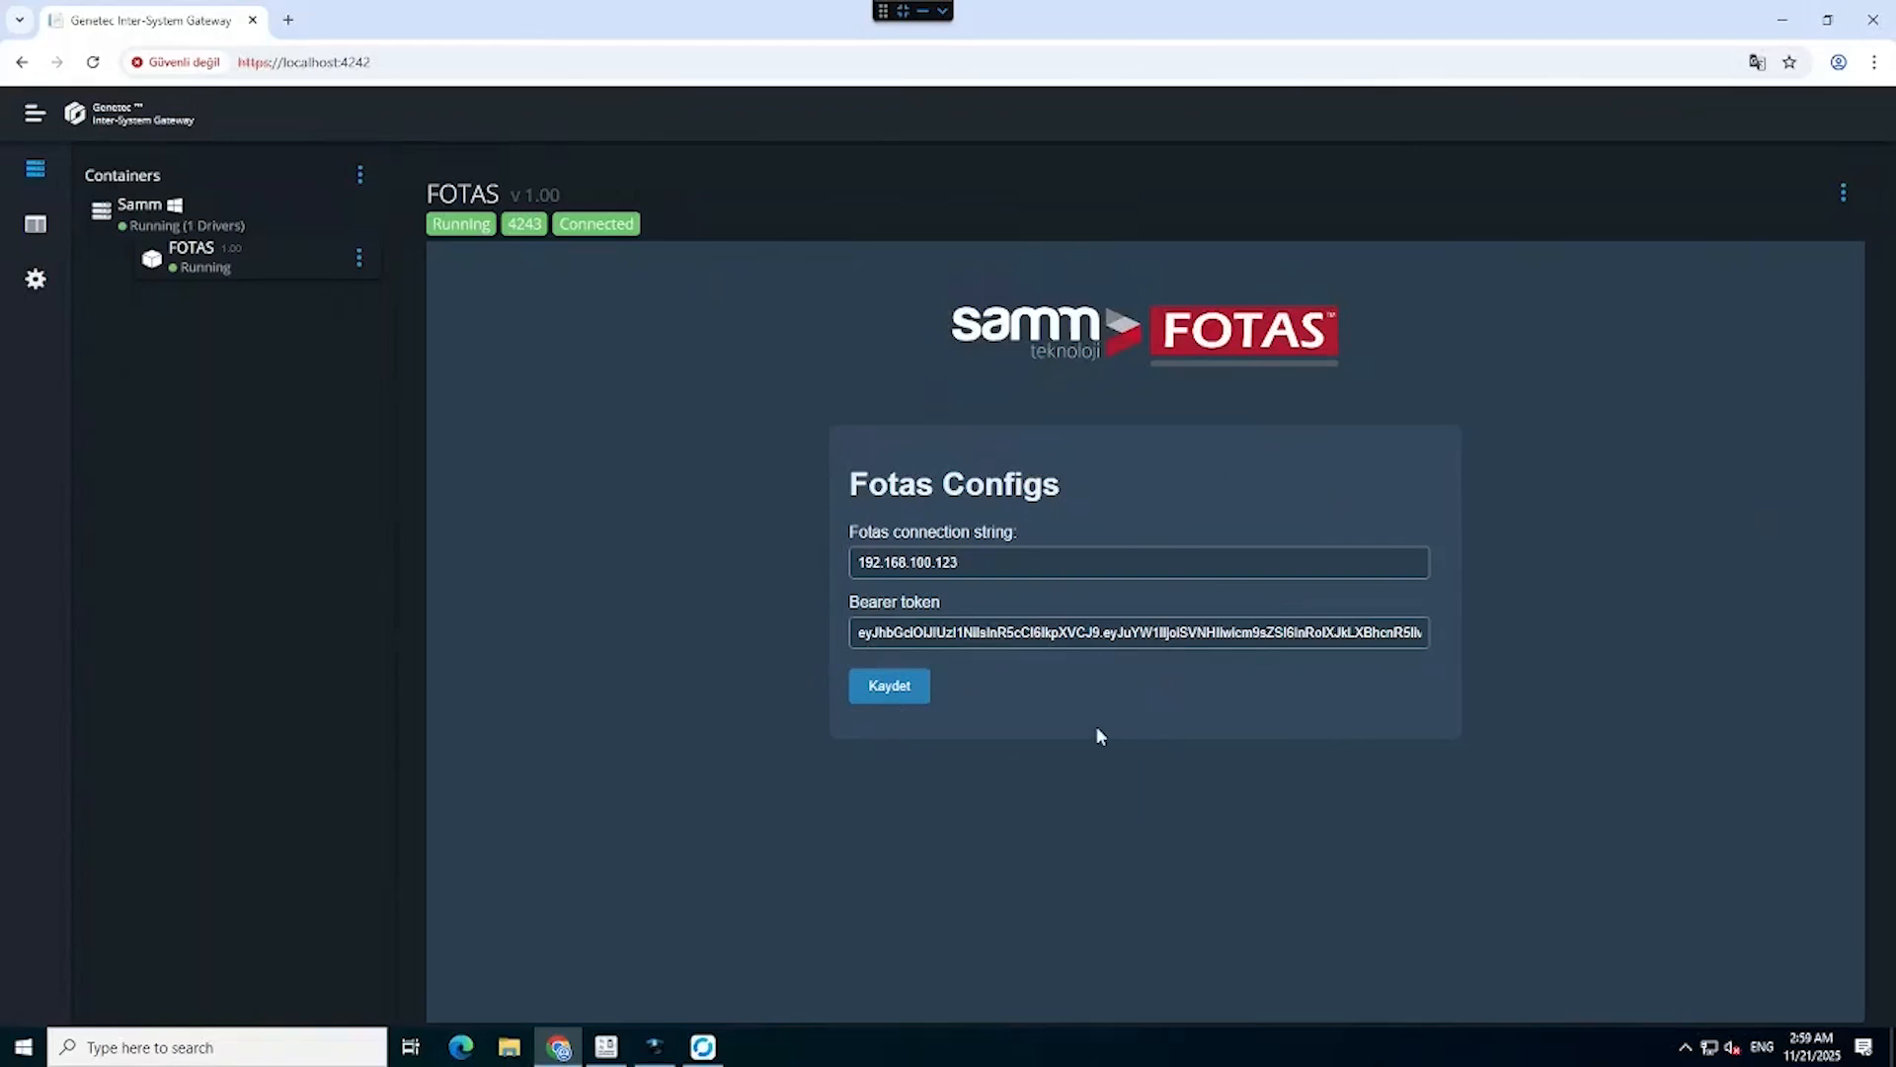
left_click(971, 559)
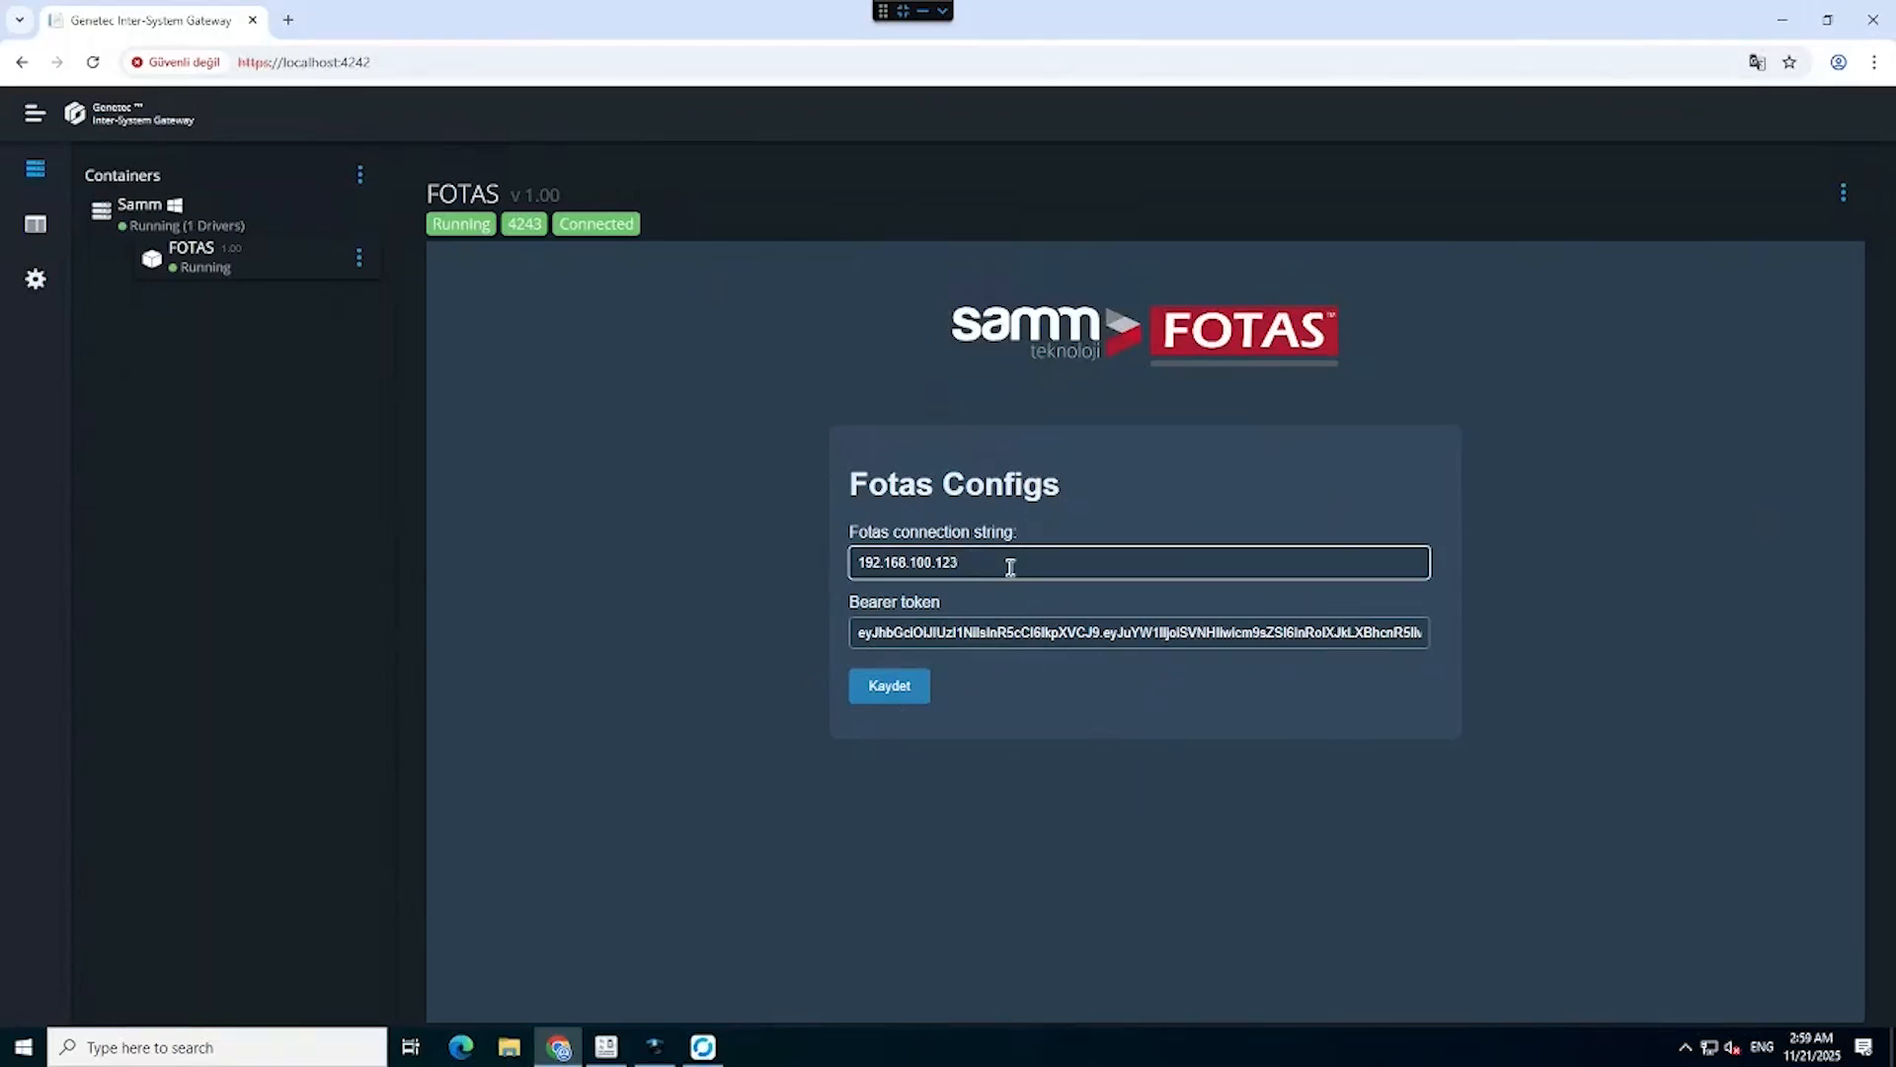
key("BackSpace")
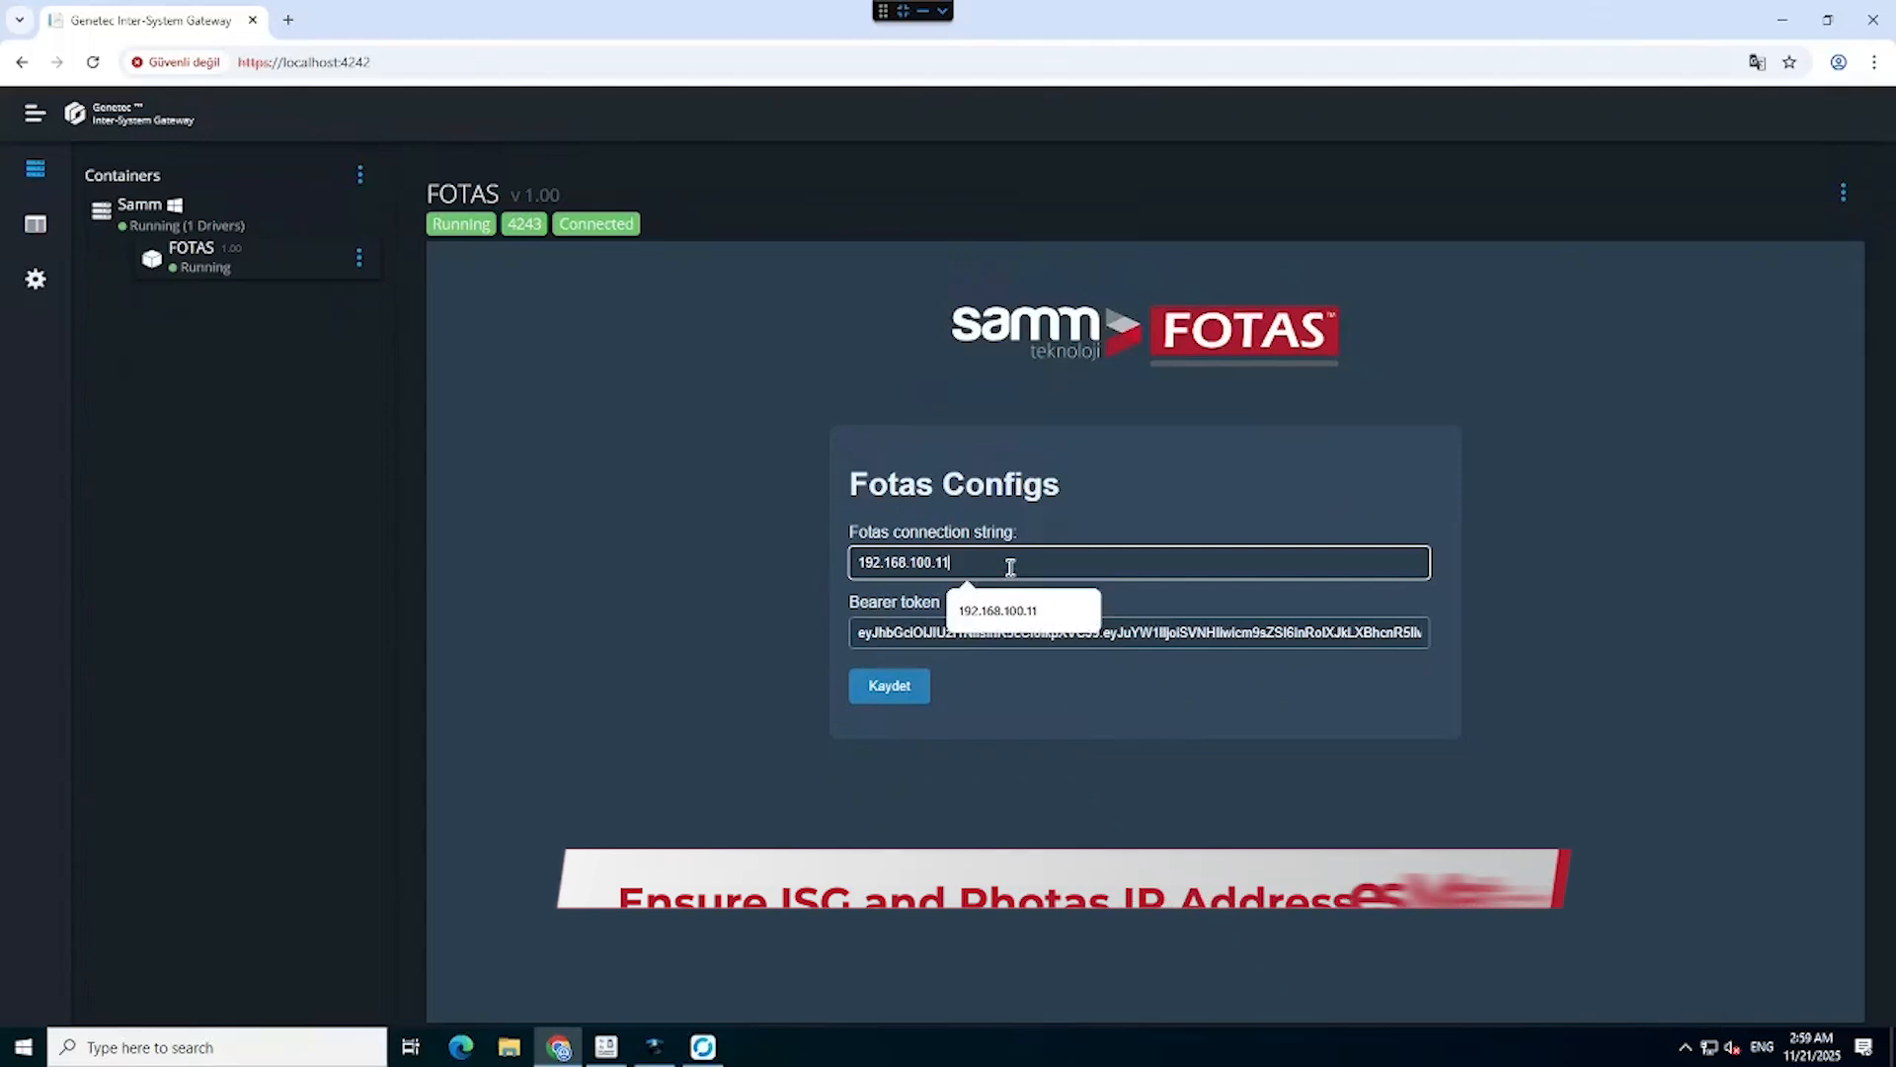
type("1")
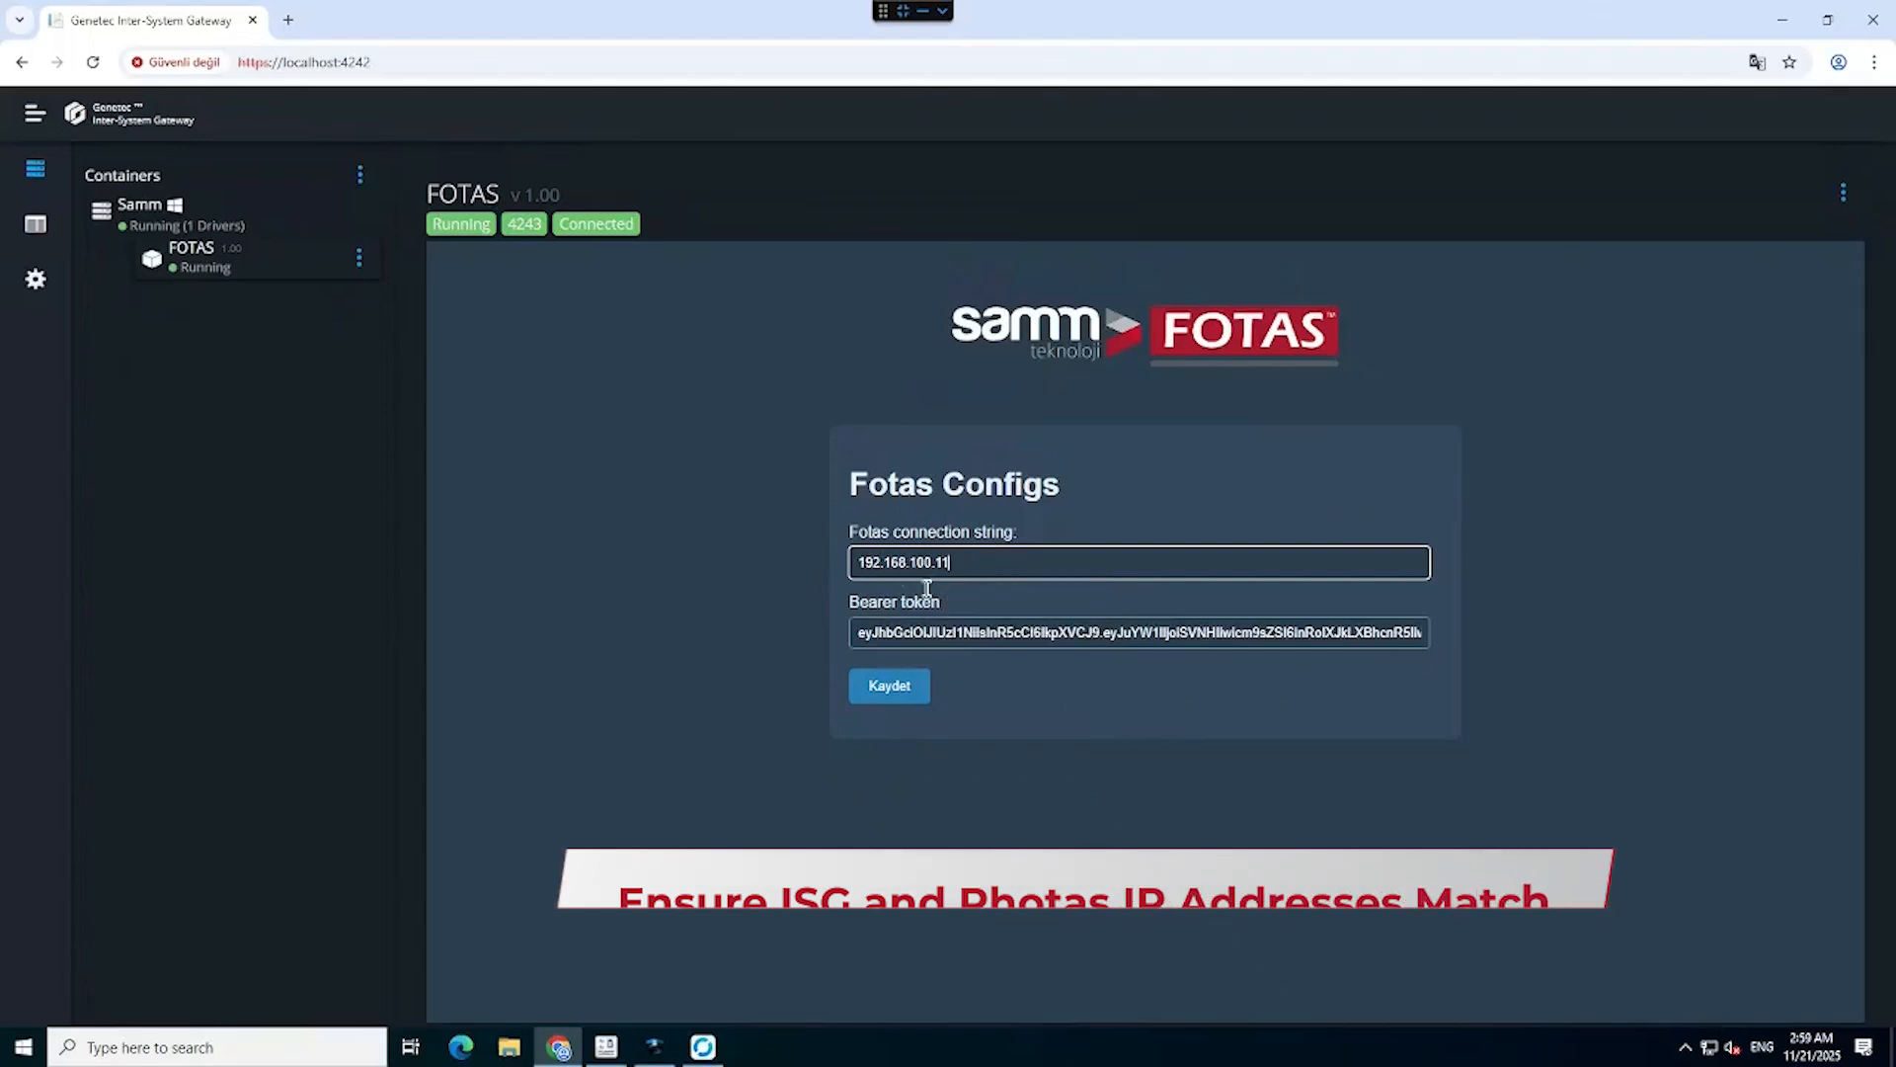
left_click(992, 583)
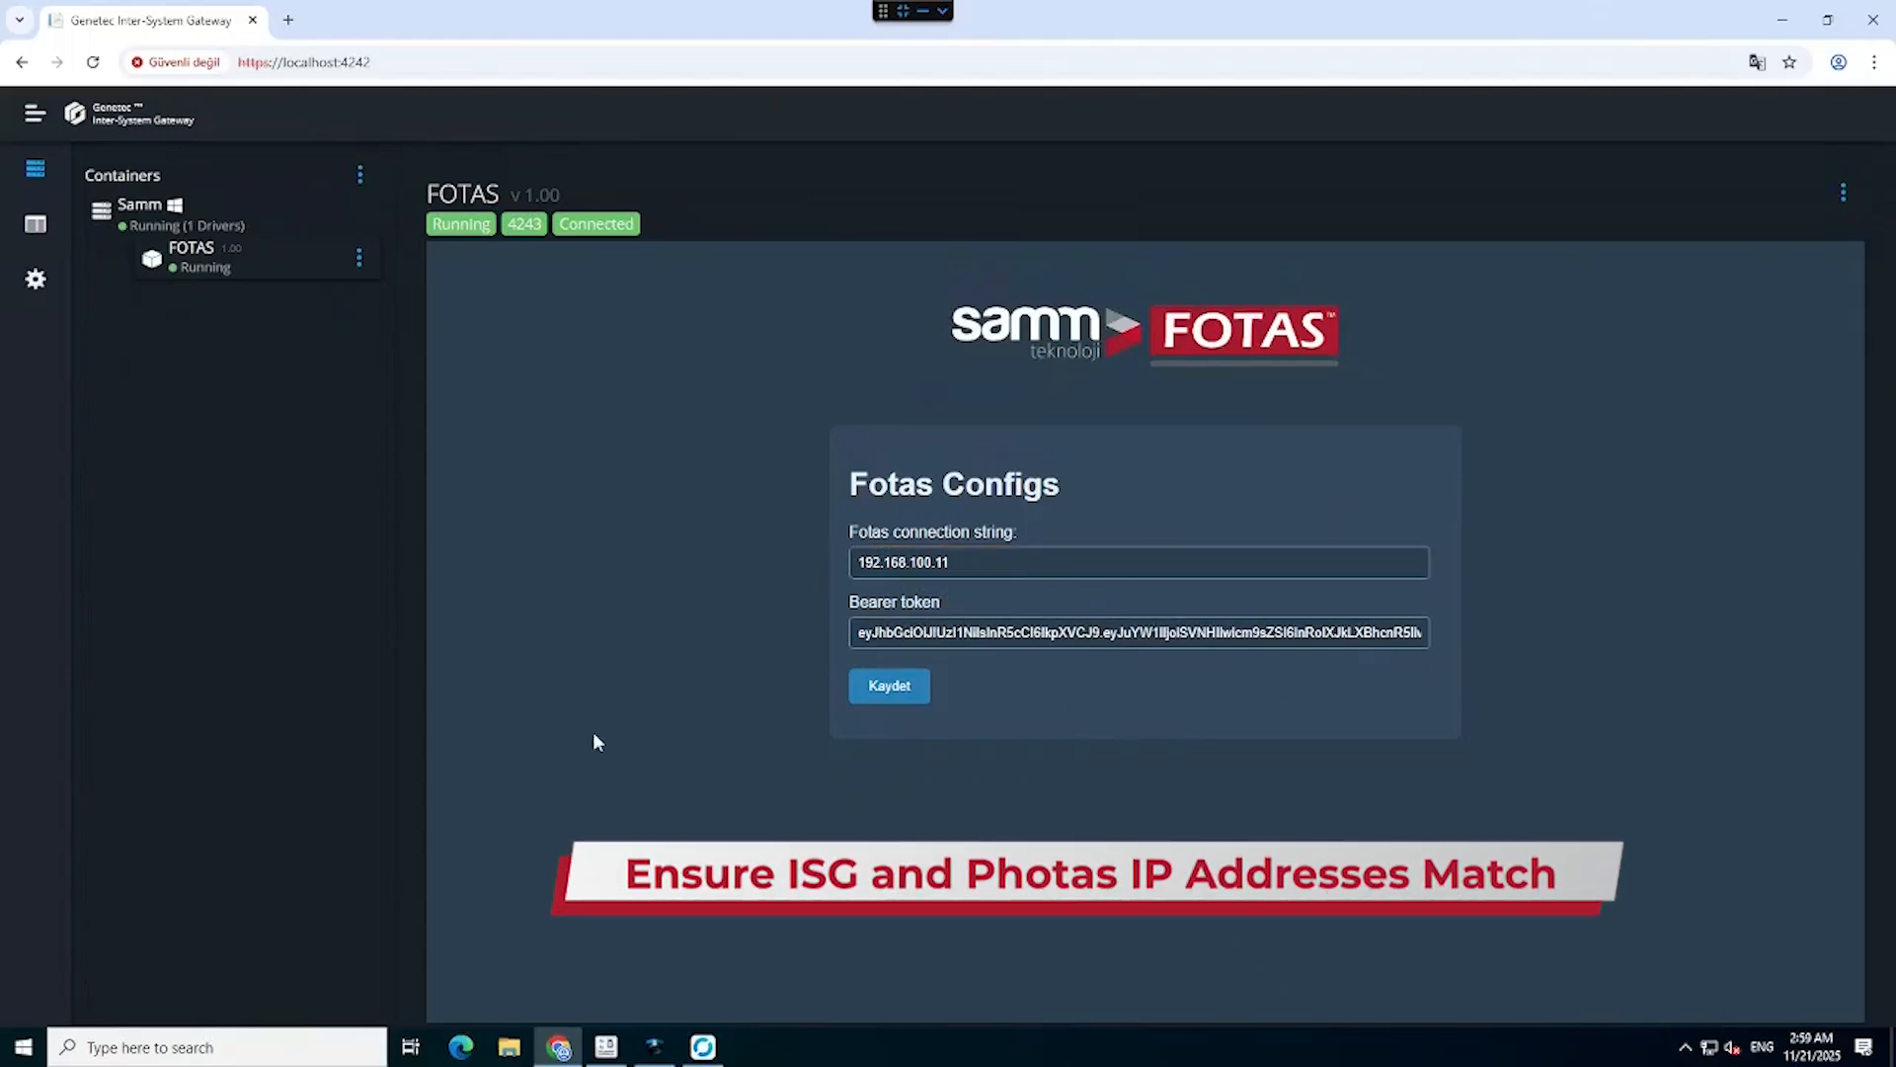
Save the Fotas configs, then enter the ISG bridge password and save the bridge credentials.
left_click(879, 686)
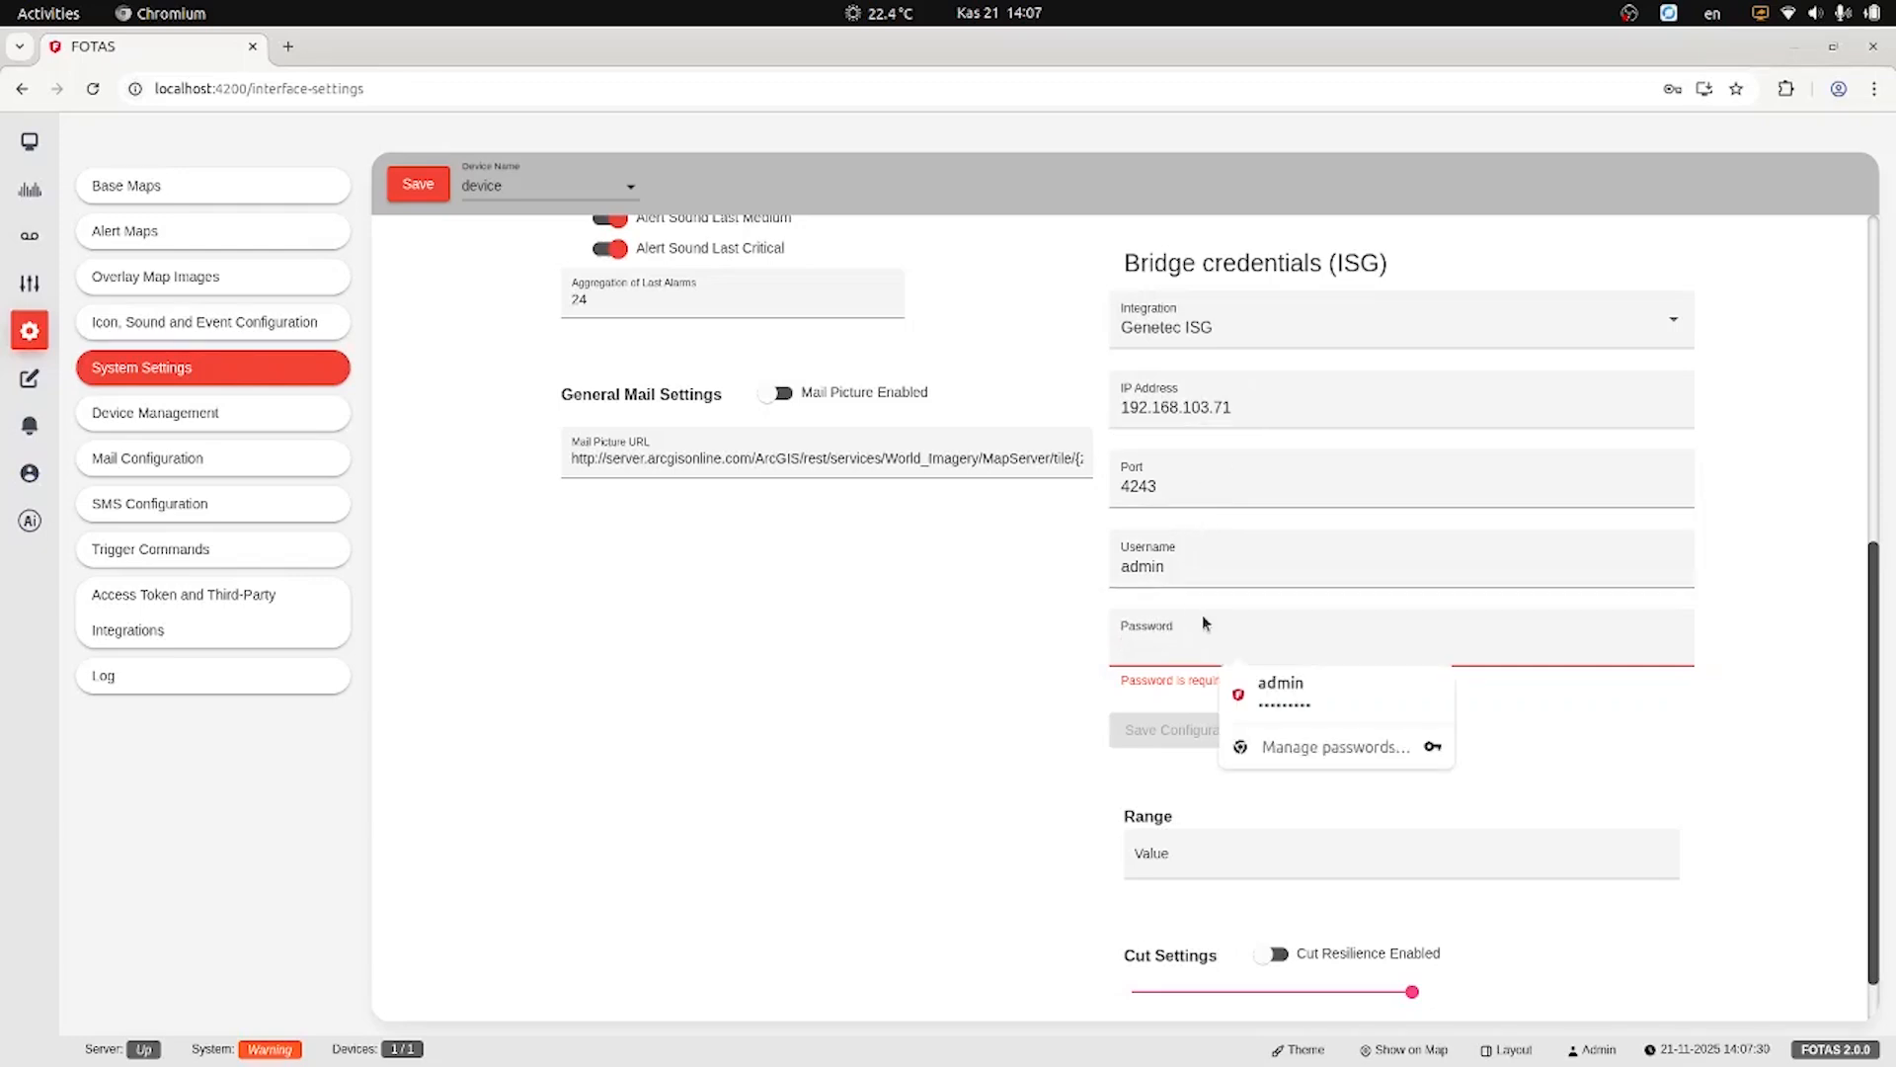
type("••••")
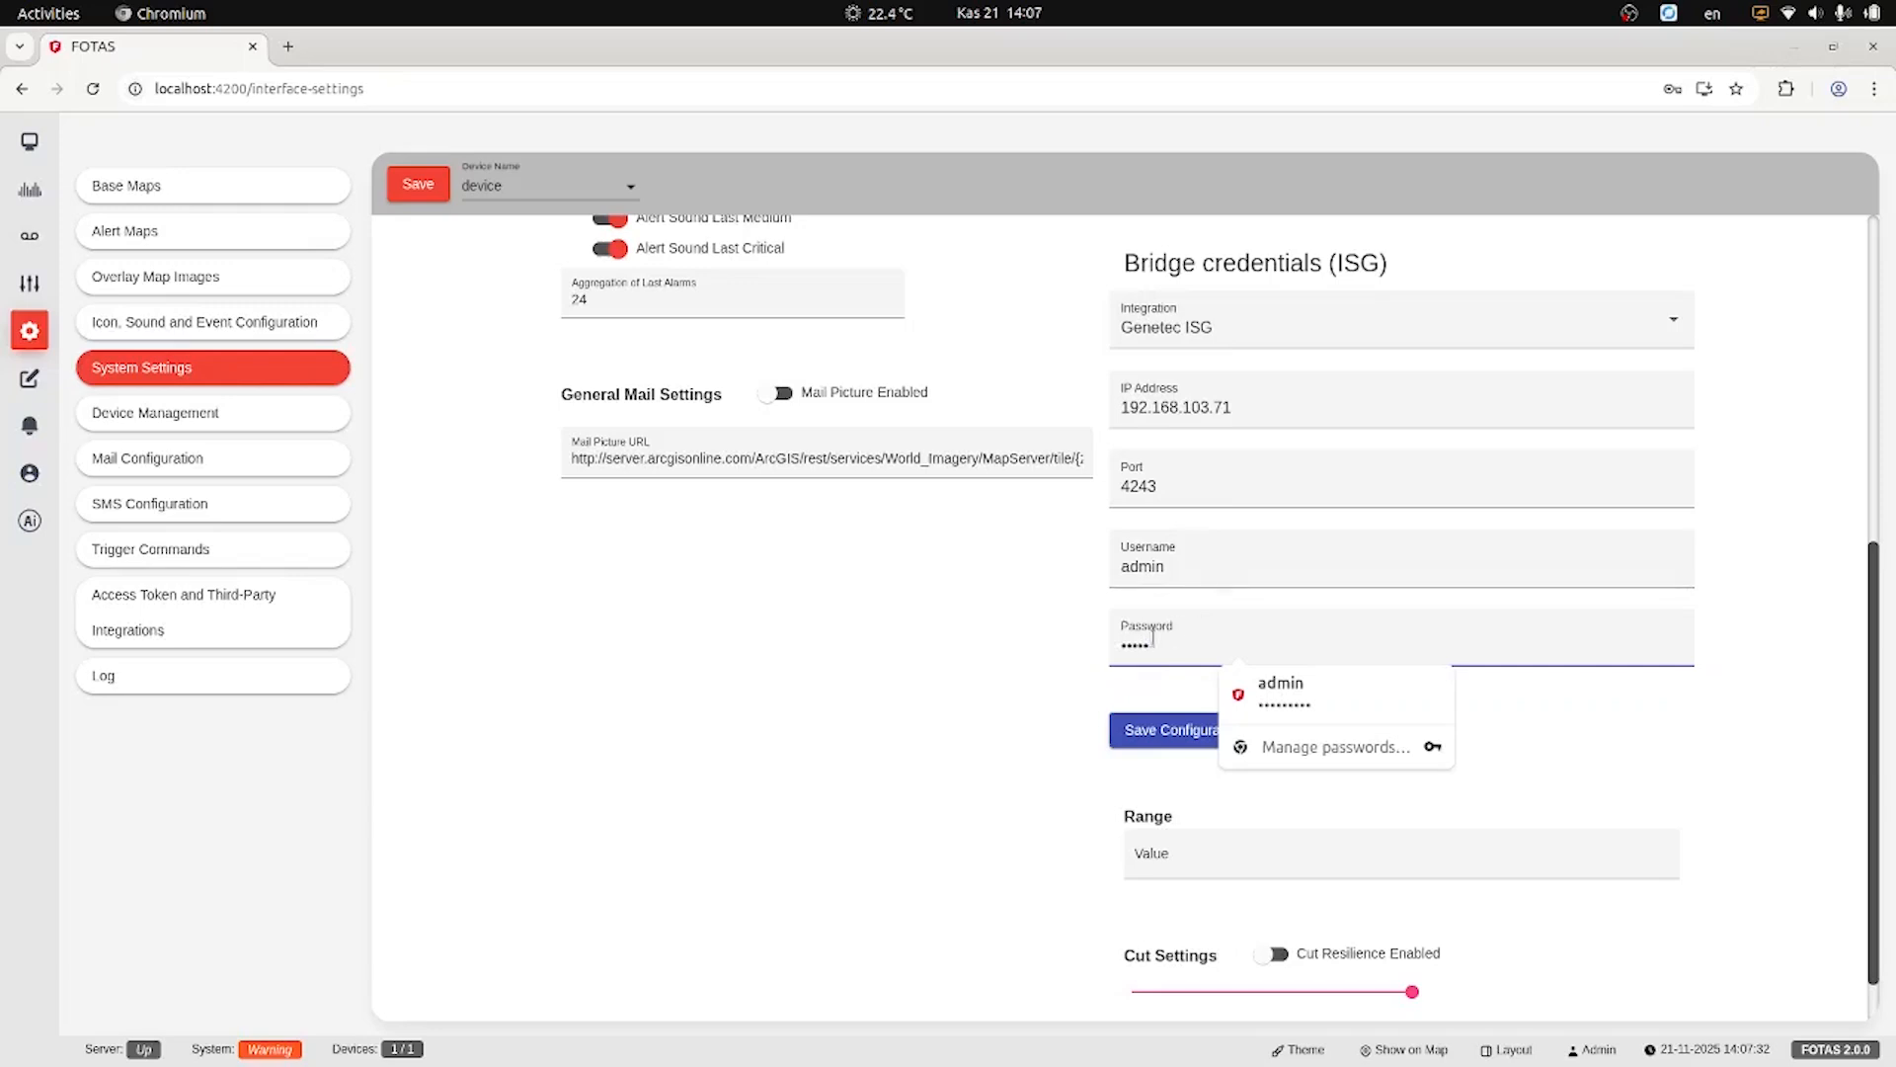
left_click(1076, 696)
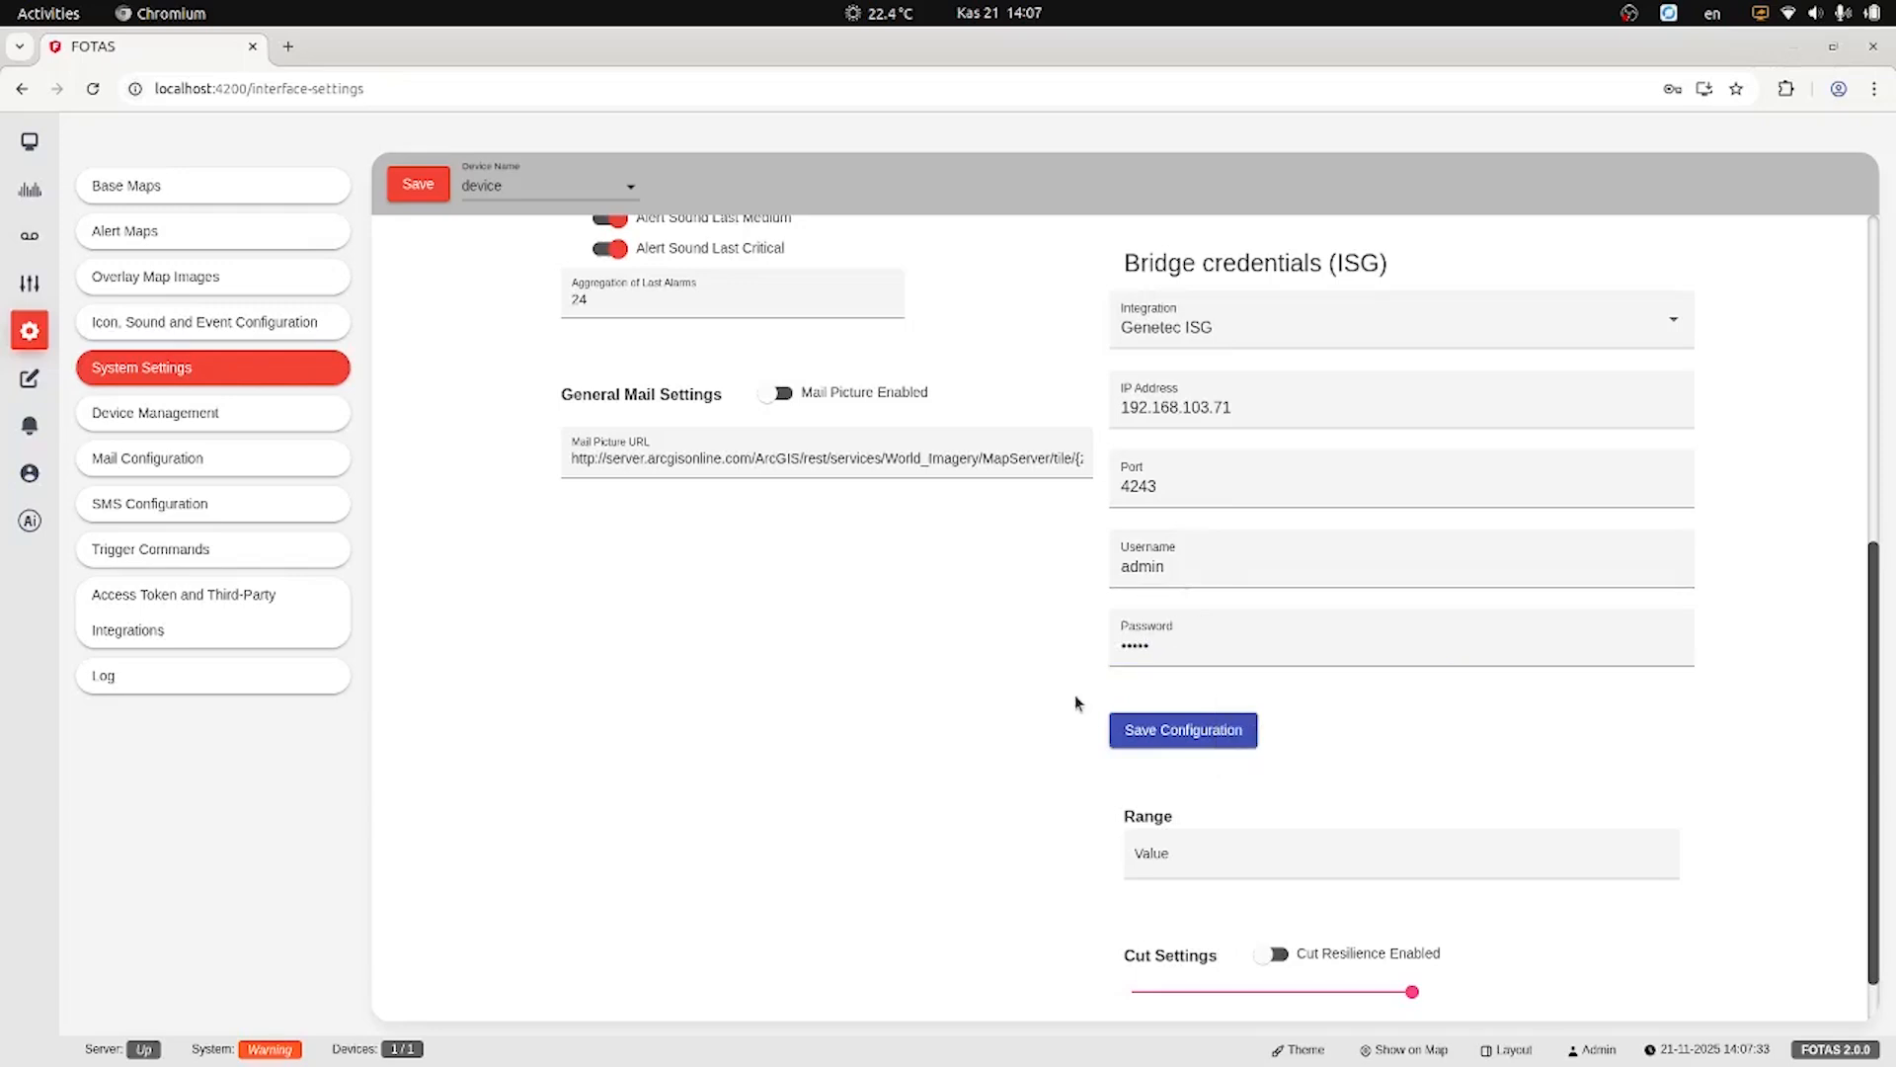
left_click(1161, 736)
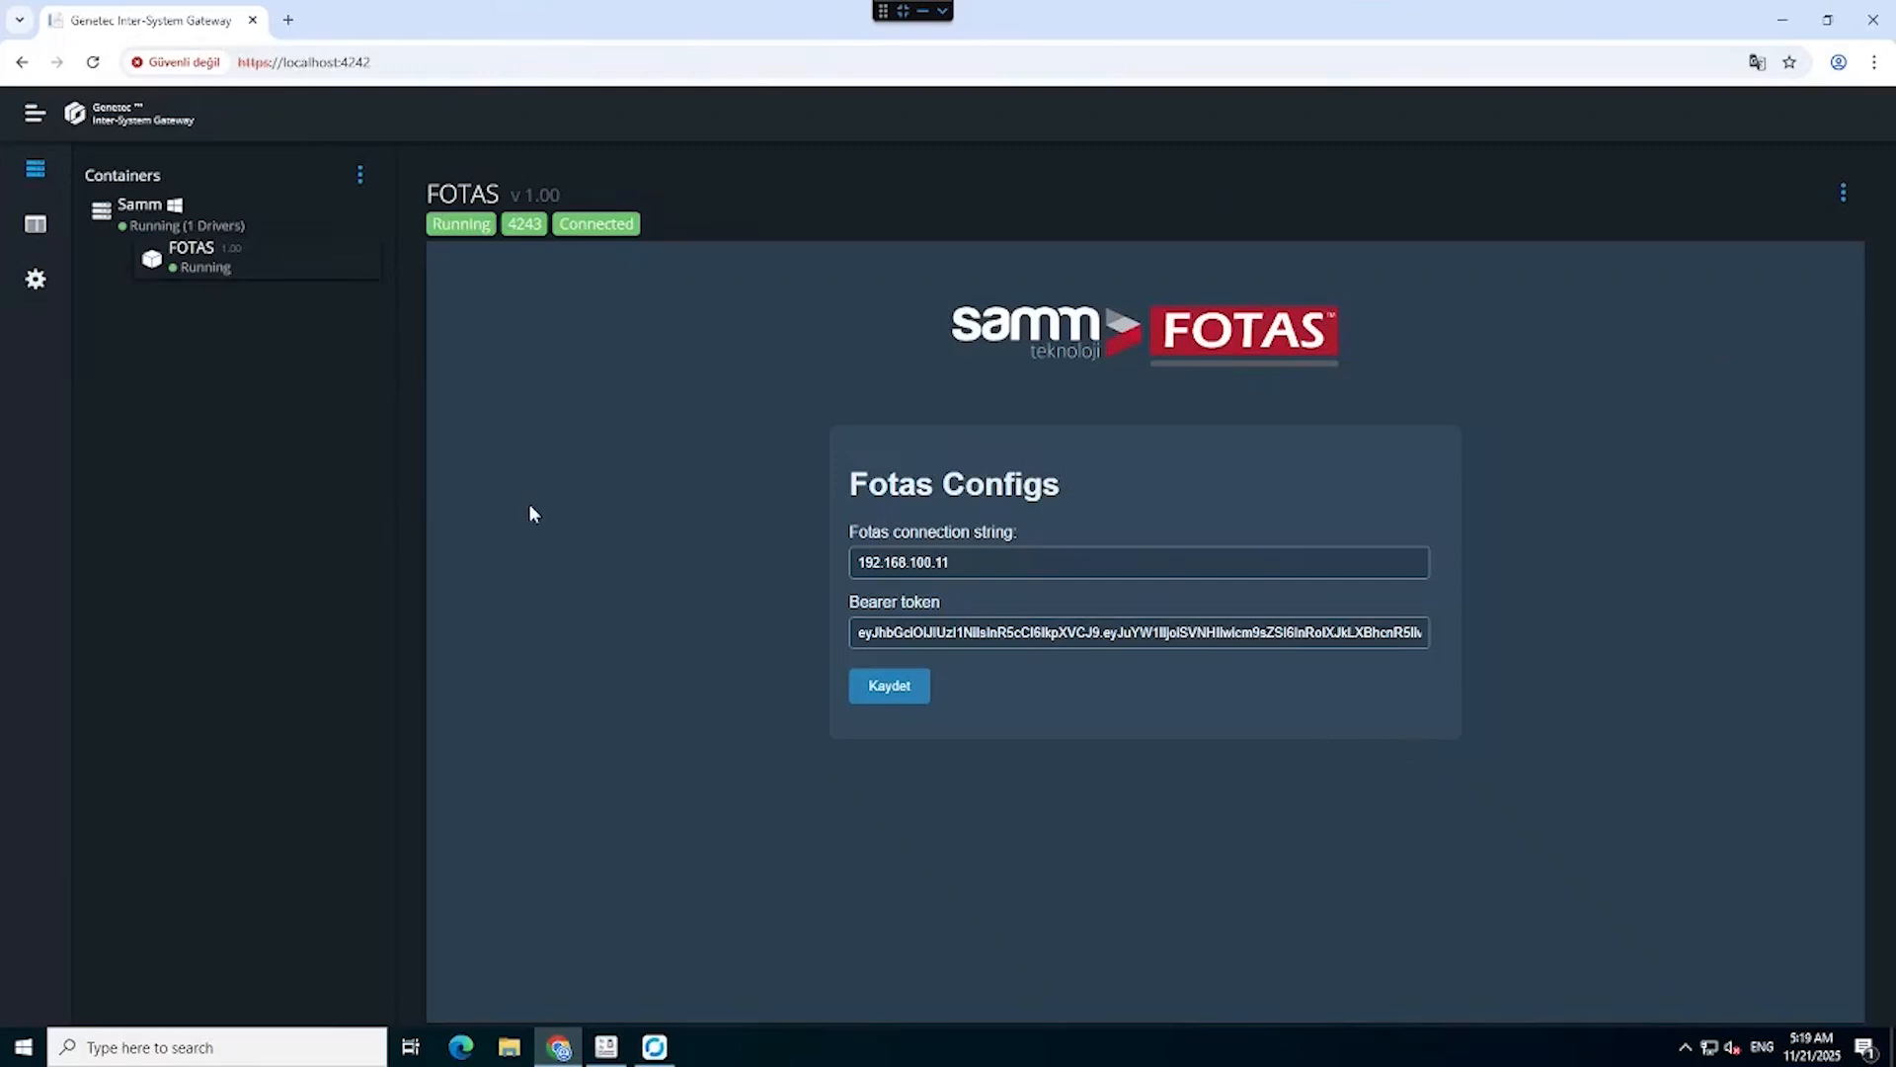
Add an Inter-System Gateway output on version 3.0.3 from the gateway settings.
left_click(38, 284)
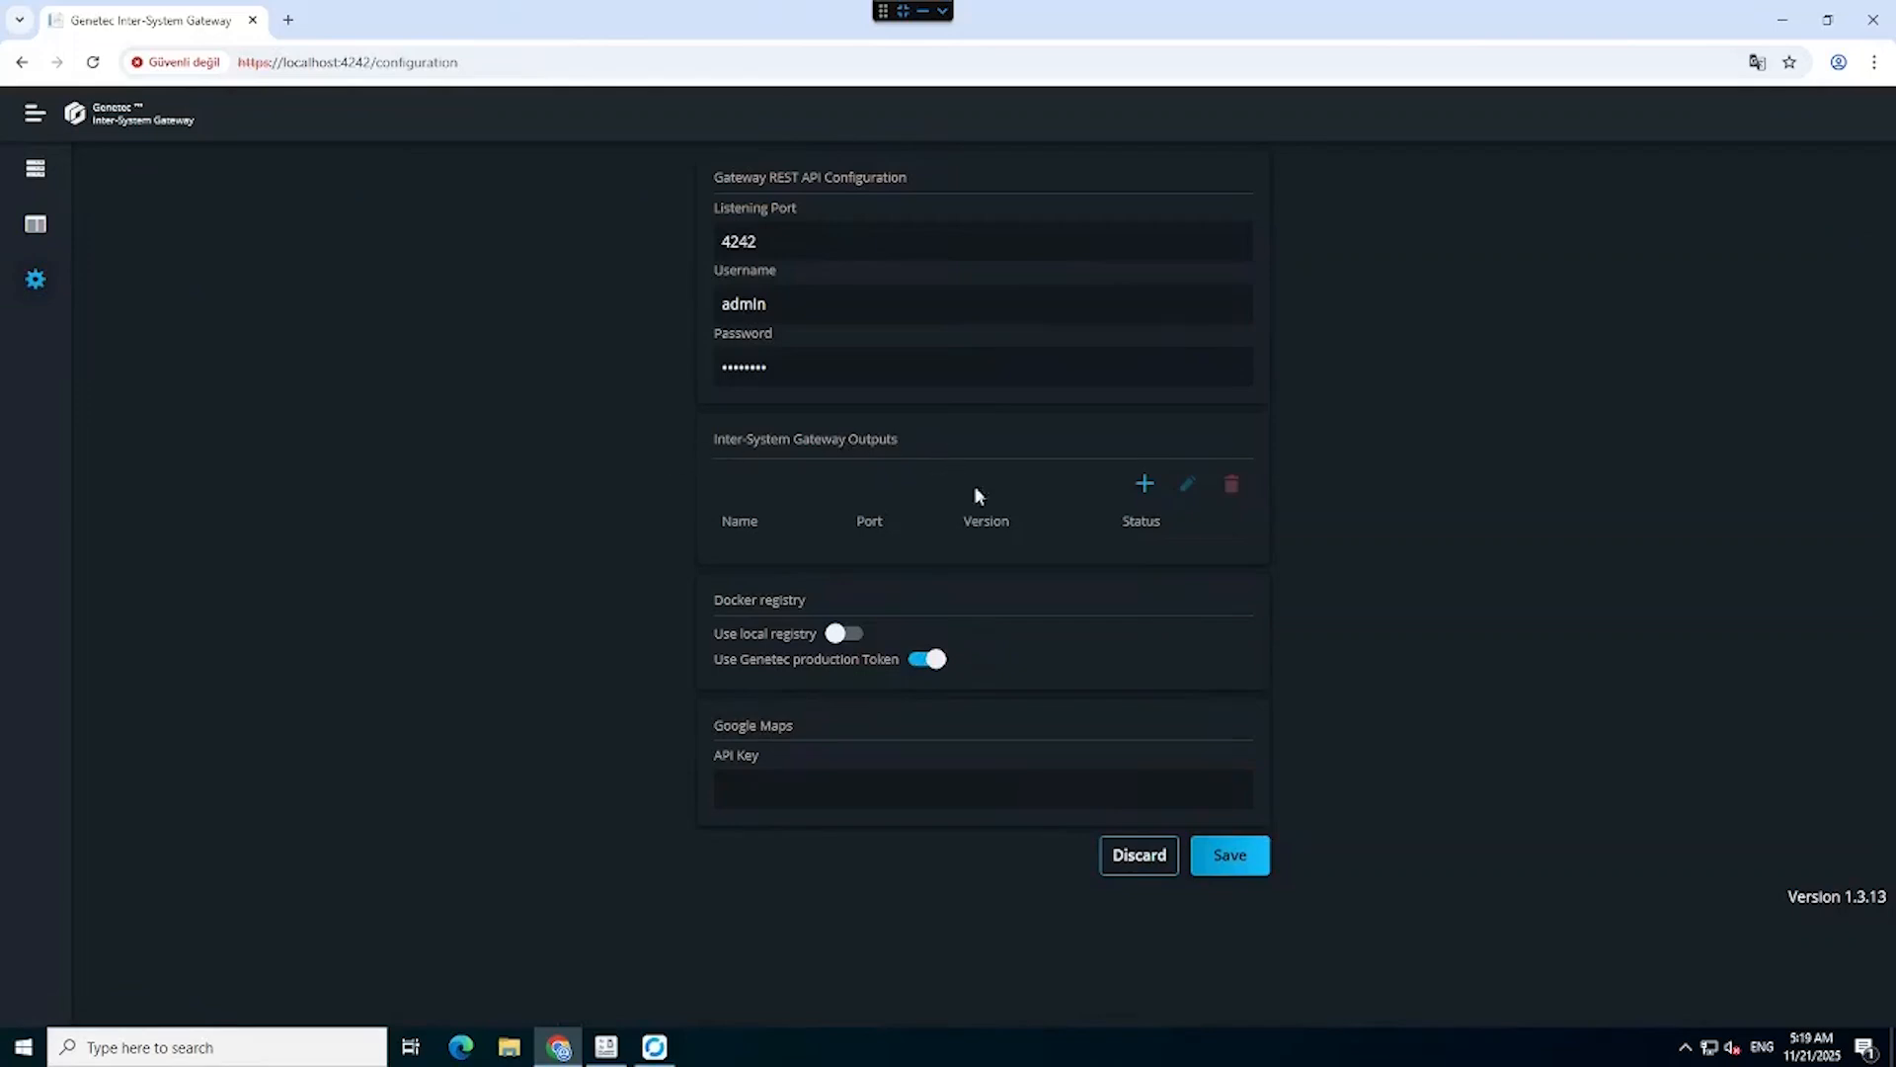
left_click(1144, 486)
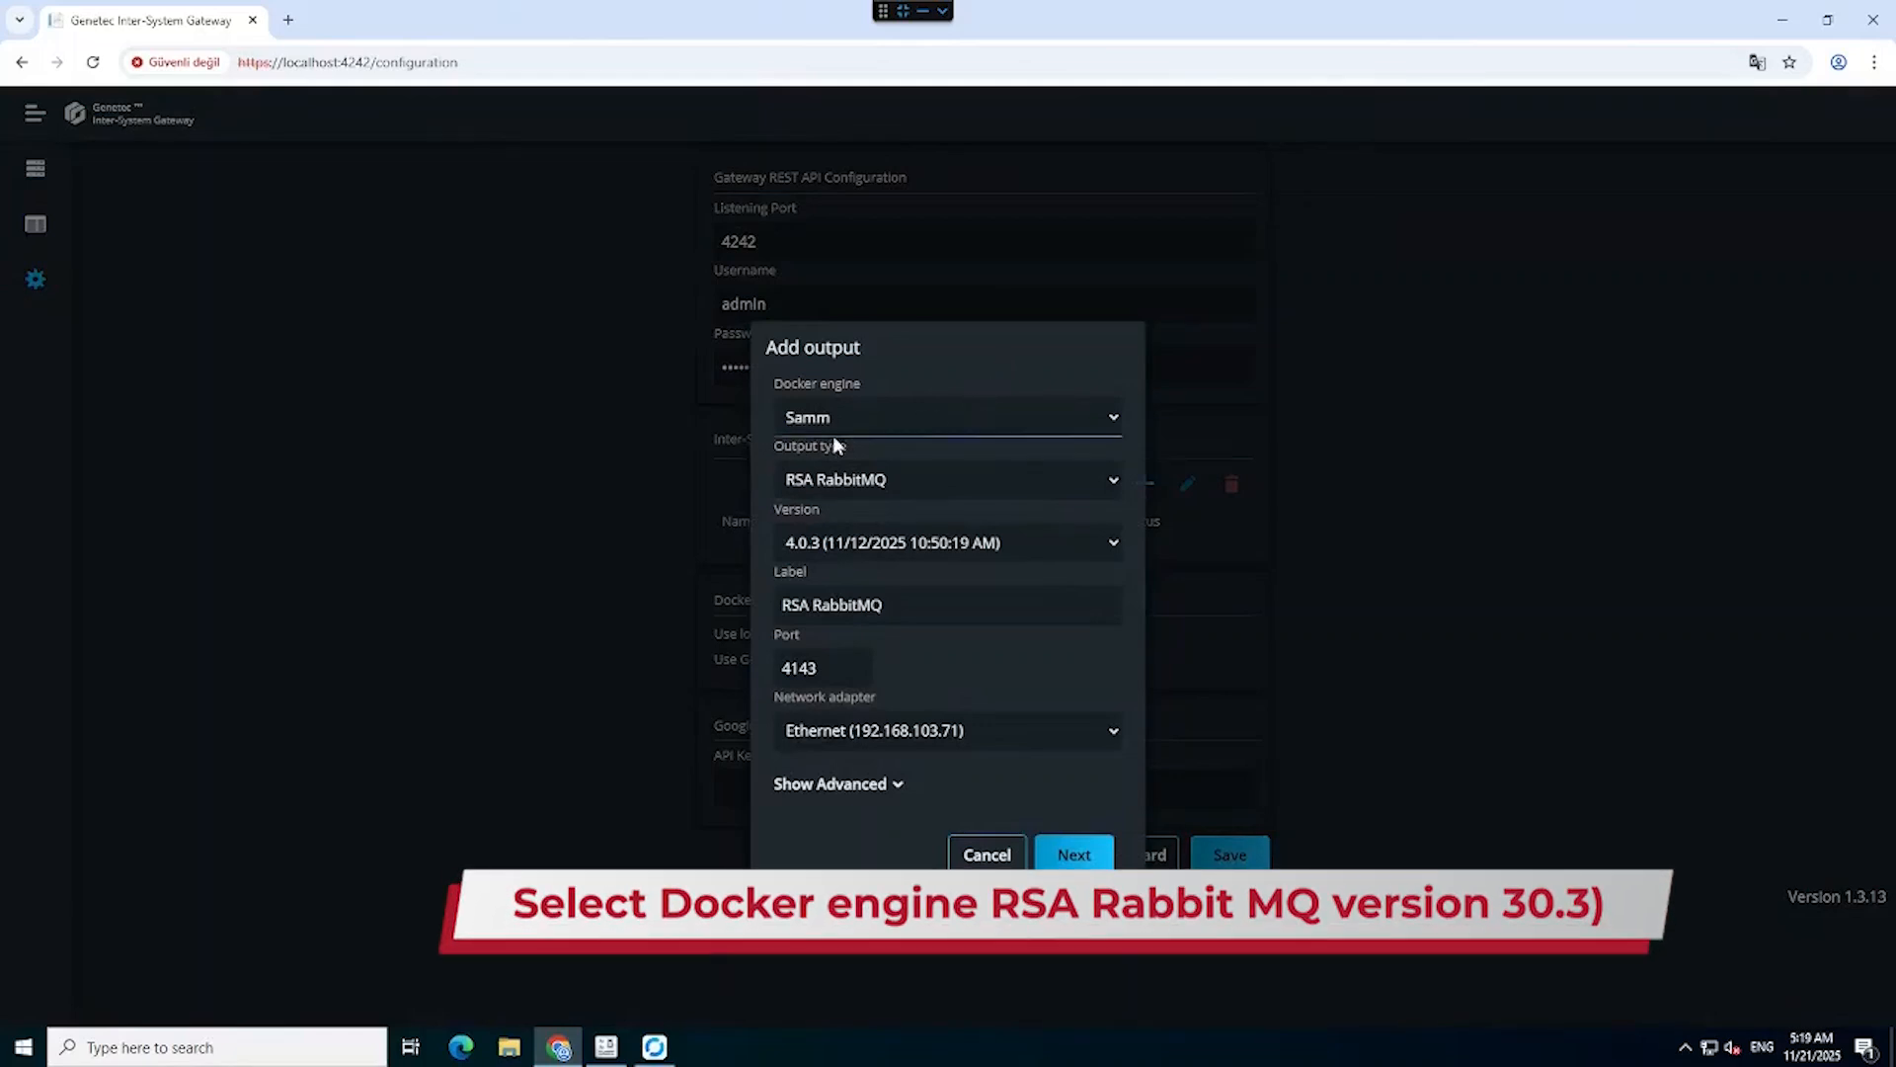
left_click(889, 543)
left_click(879, 661)
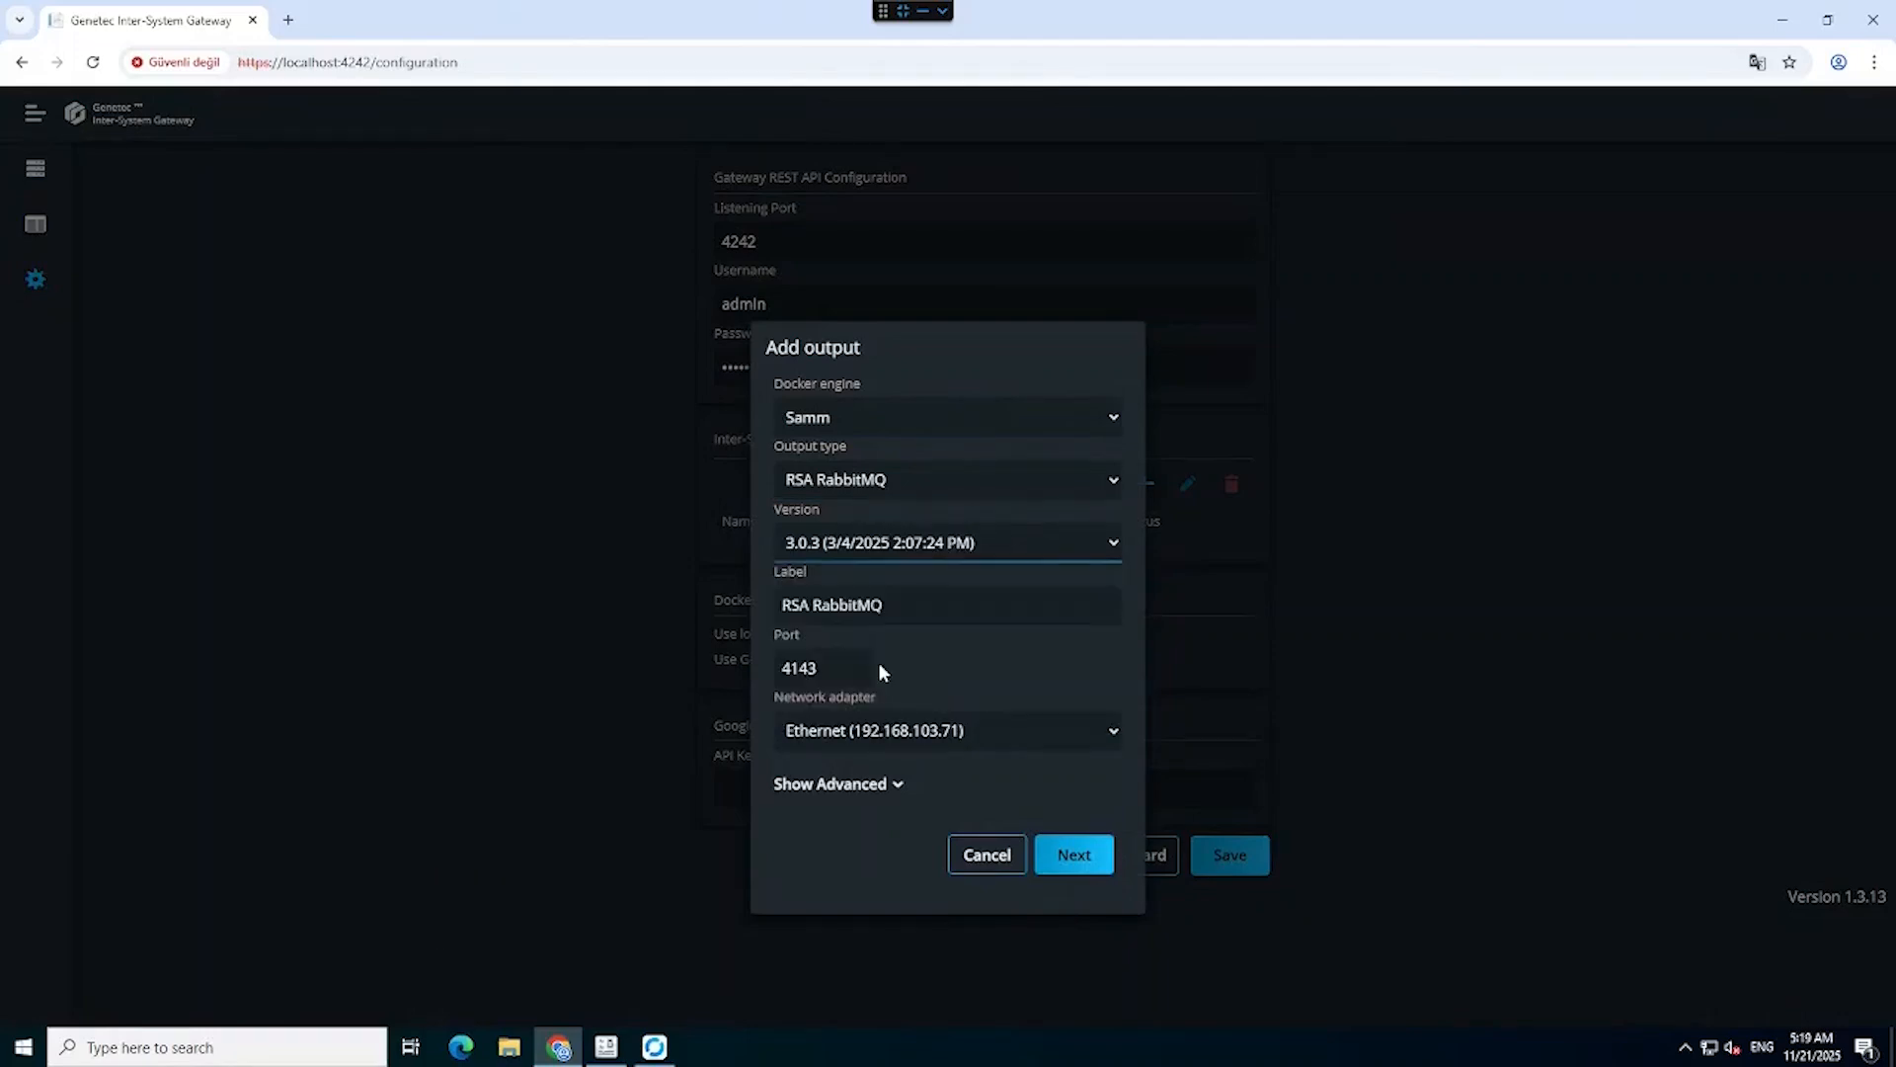
left_click(1082, 857)
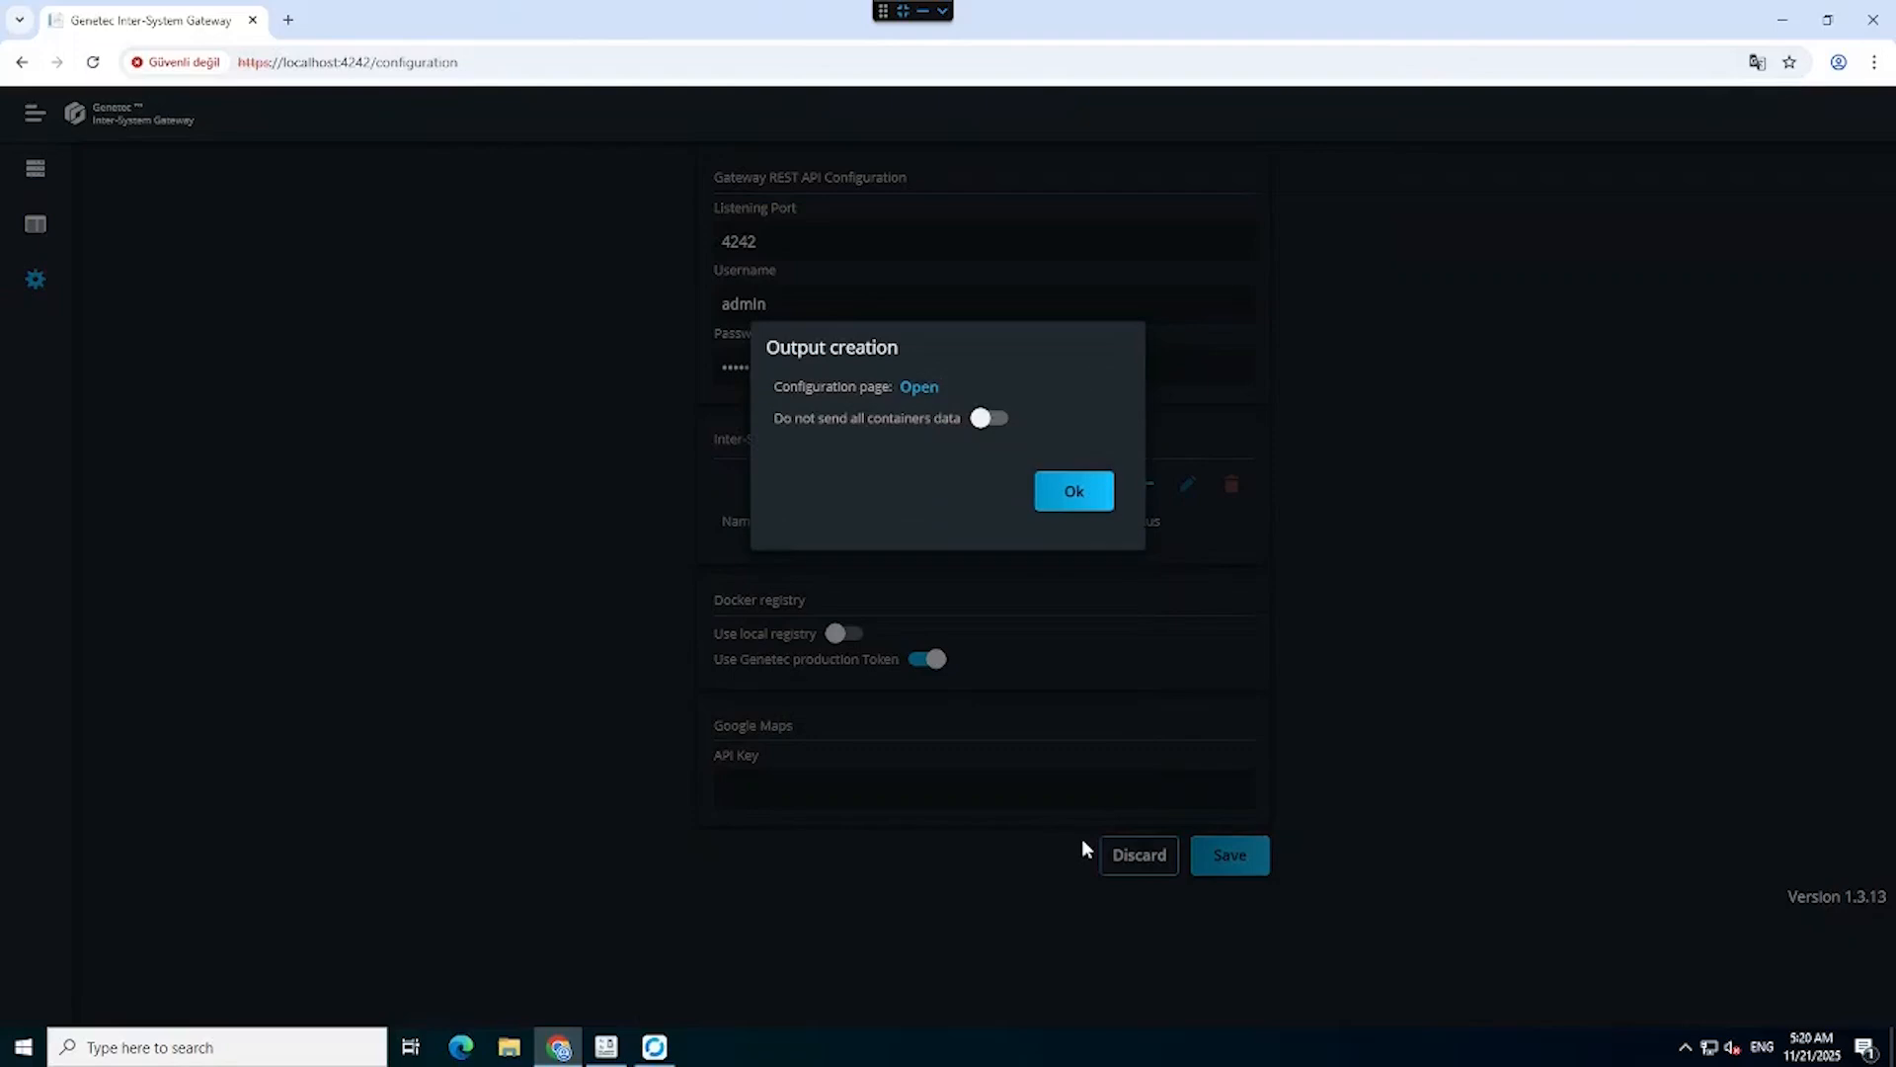
Open the new output's configuration page and focus its Username field.
left_click(922, 388)
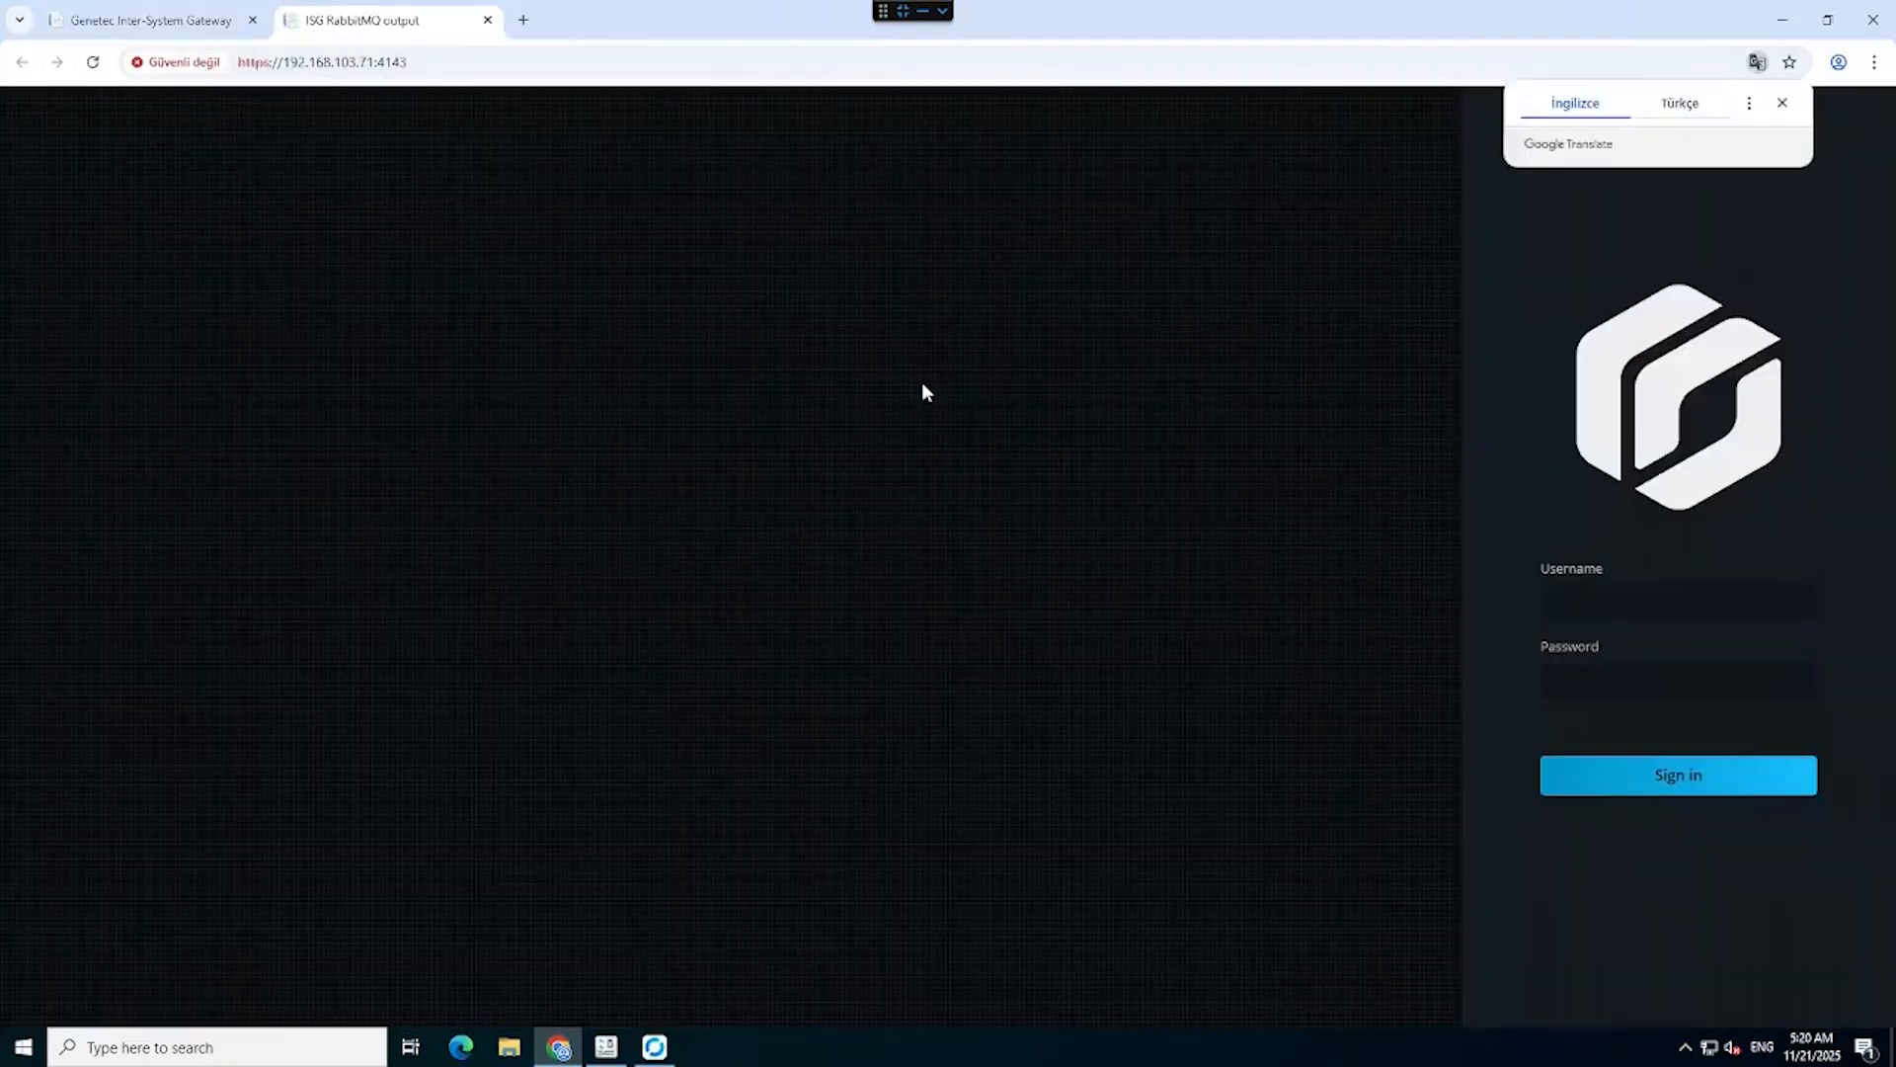
left_click(1585, 592)
left_click(1615, 597)
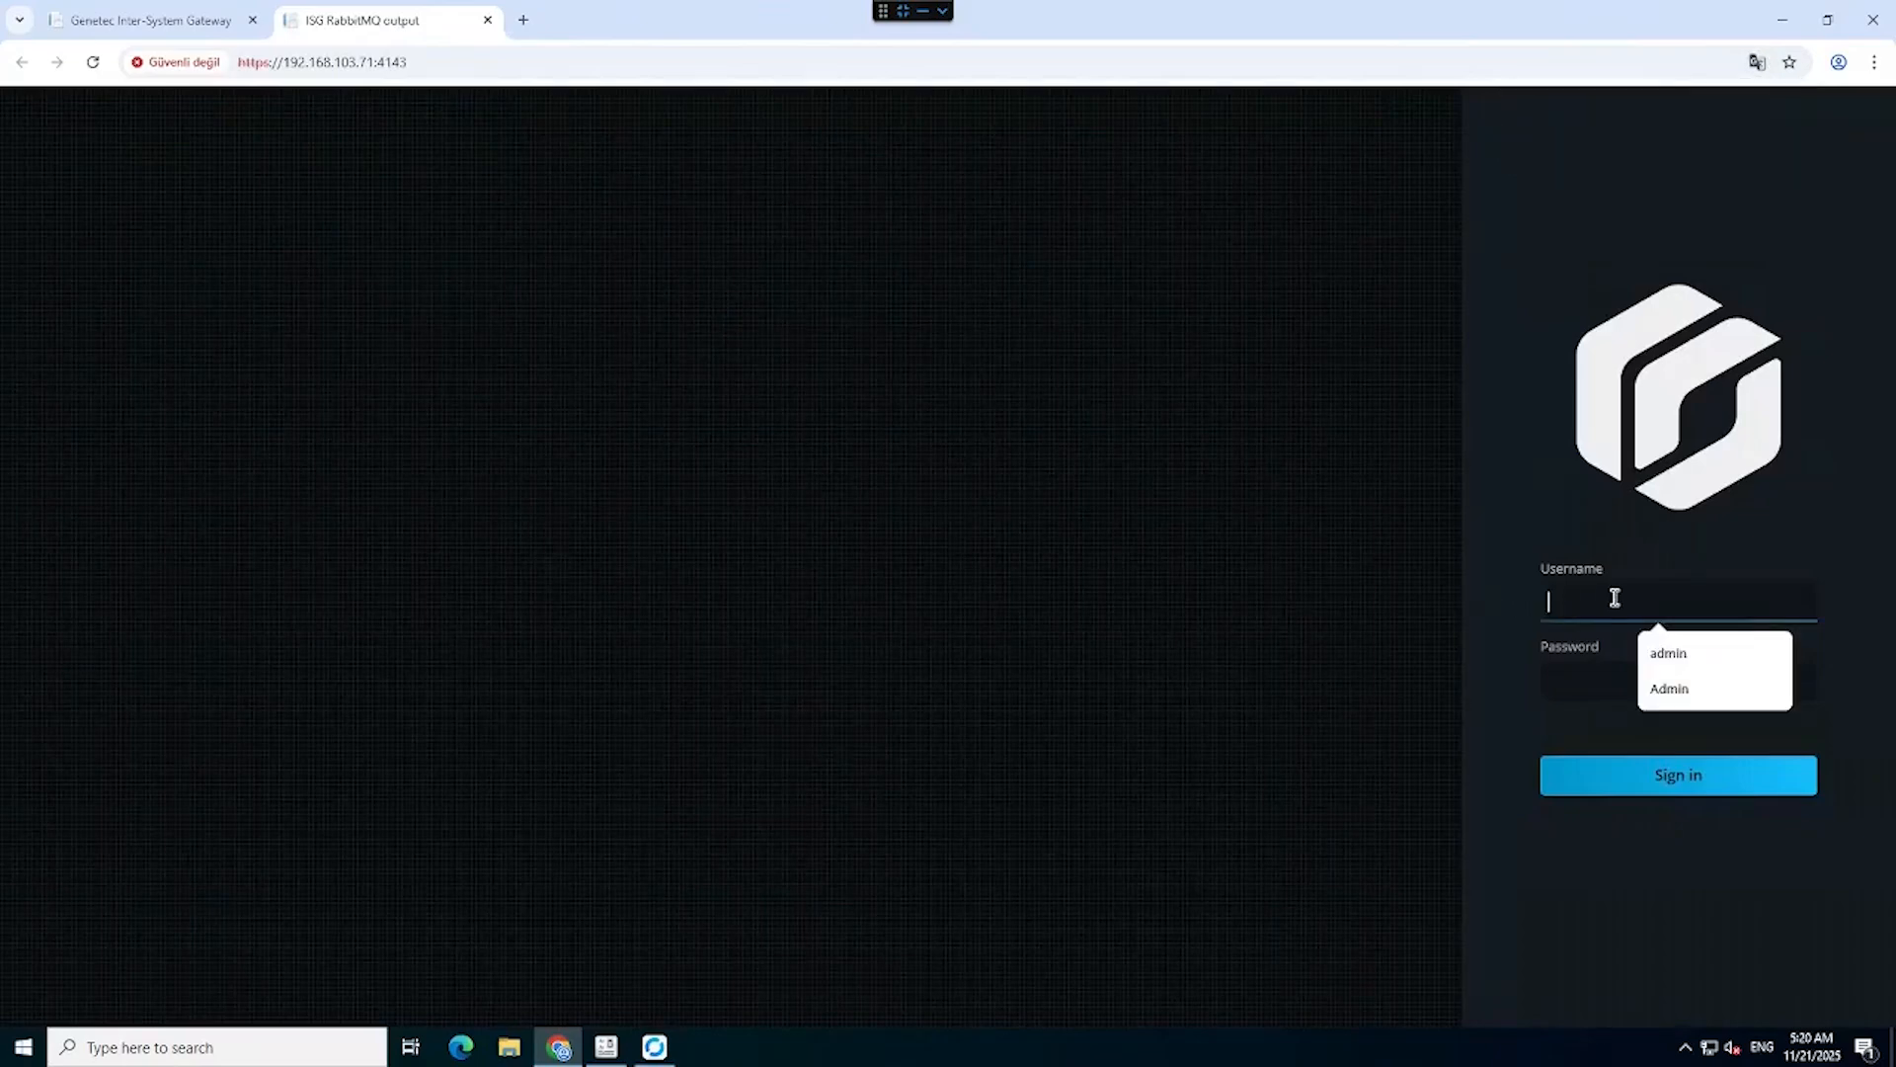
Sign in to the RabbitMQ output configuration page.
type("admin")
key("Tab")
type("•••••••")
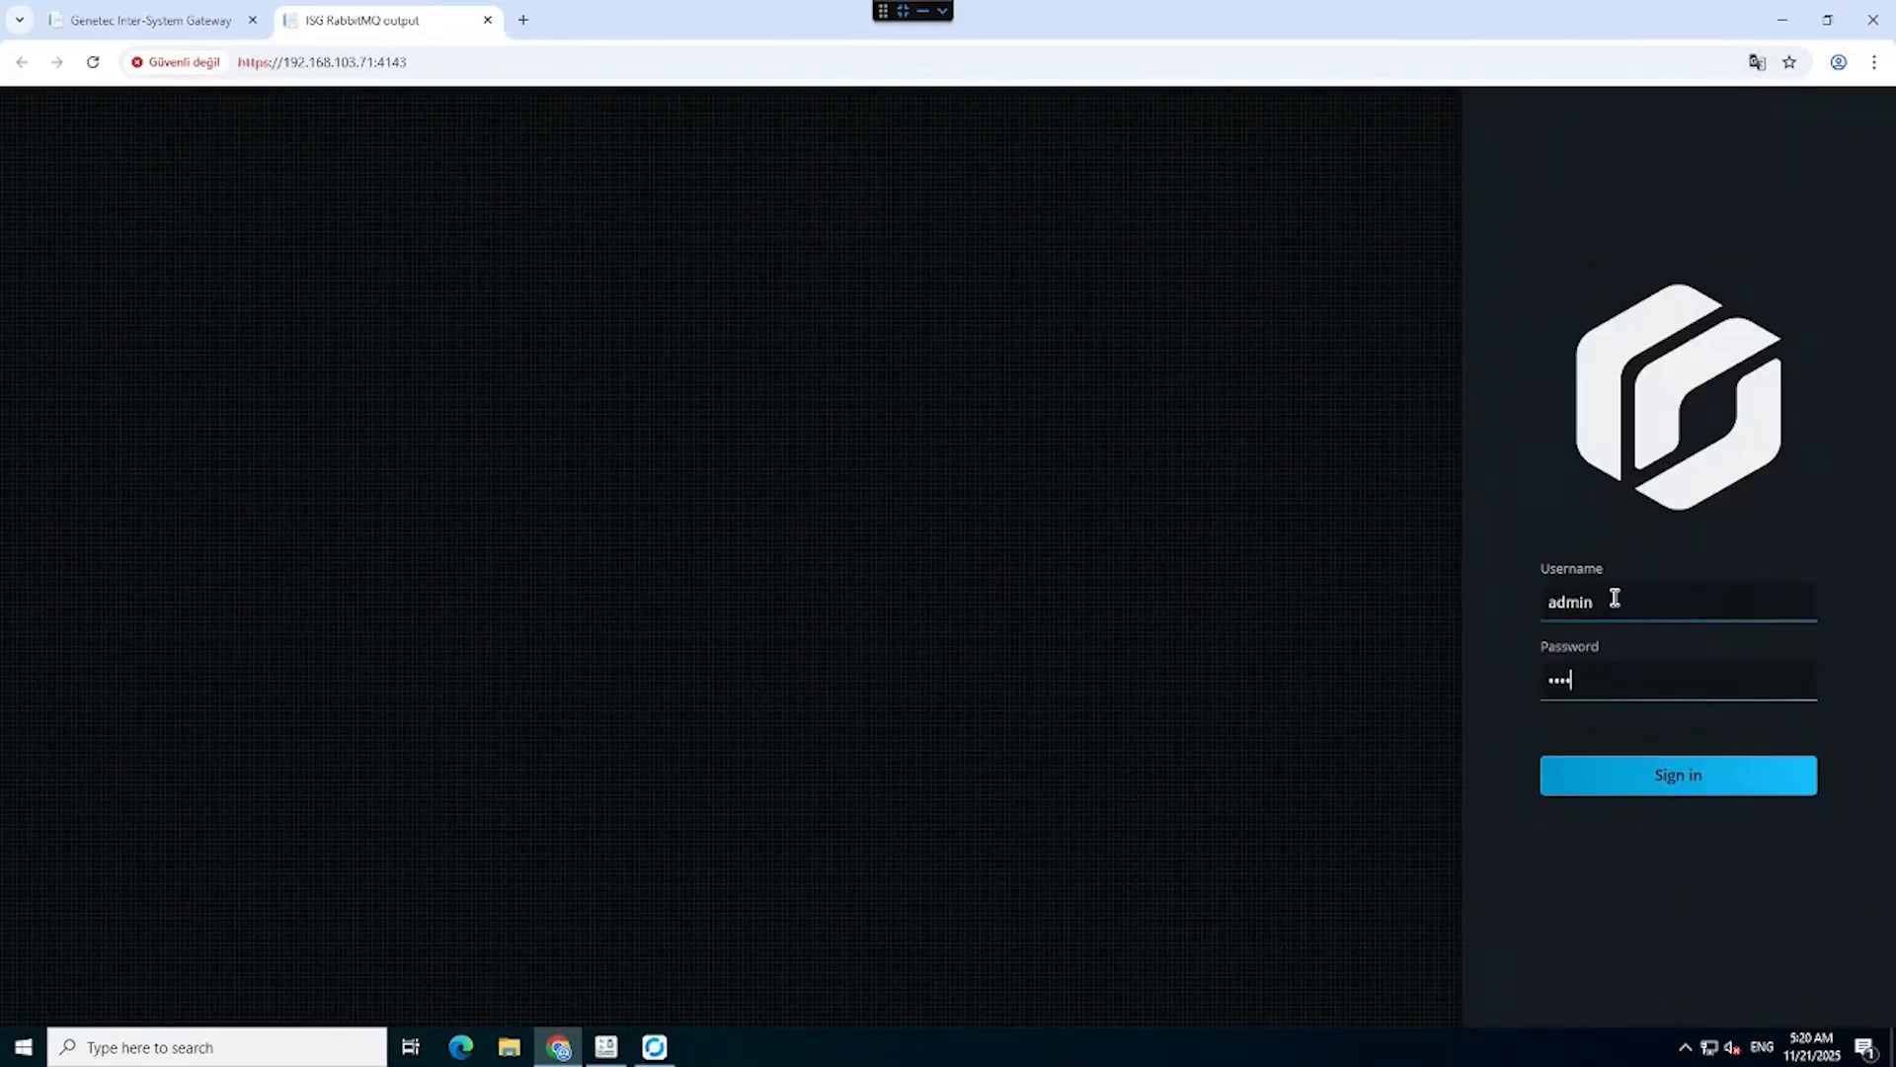
type("••")
key("Return")
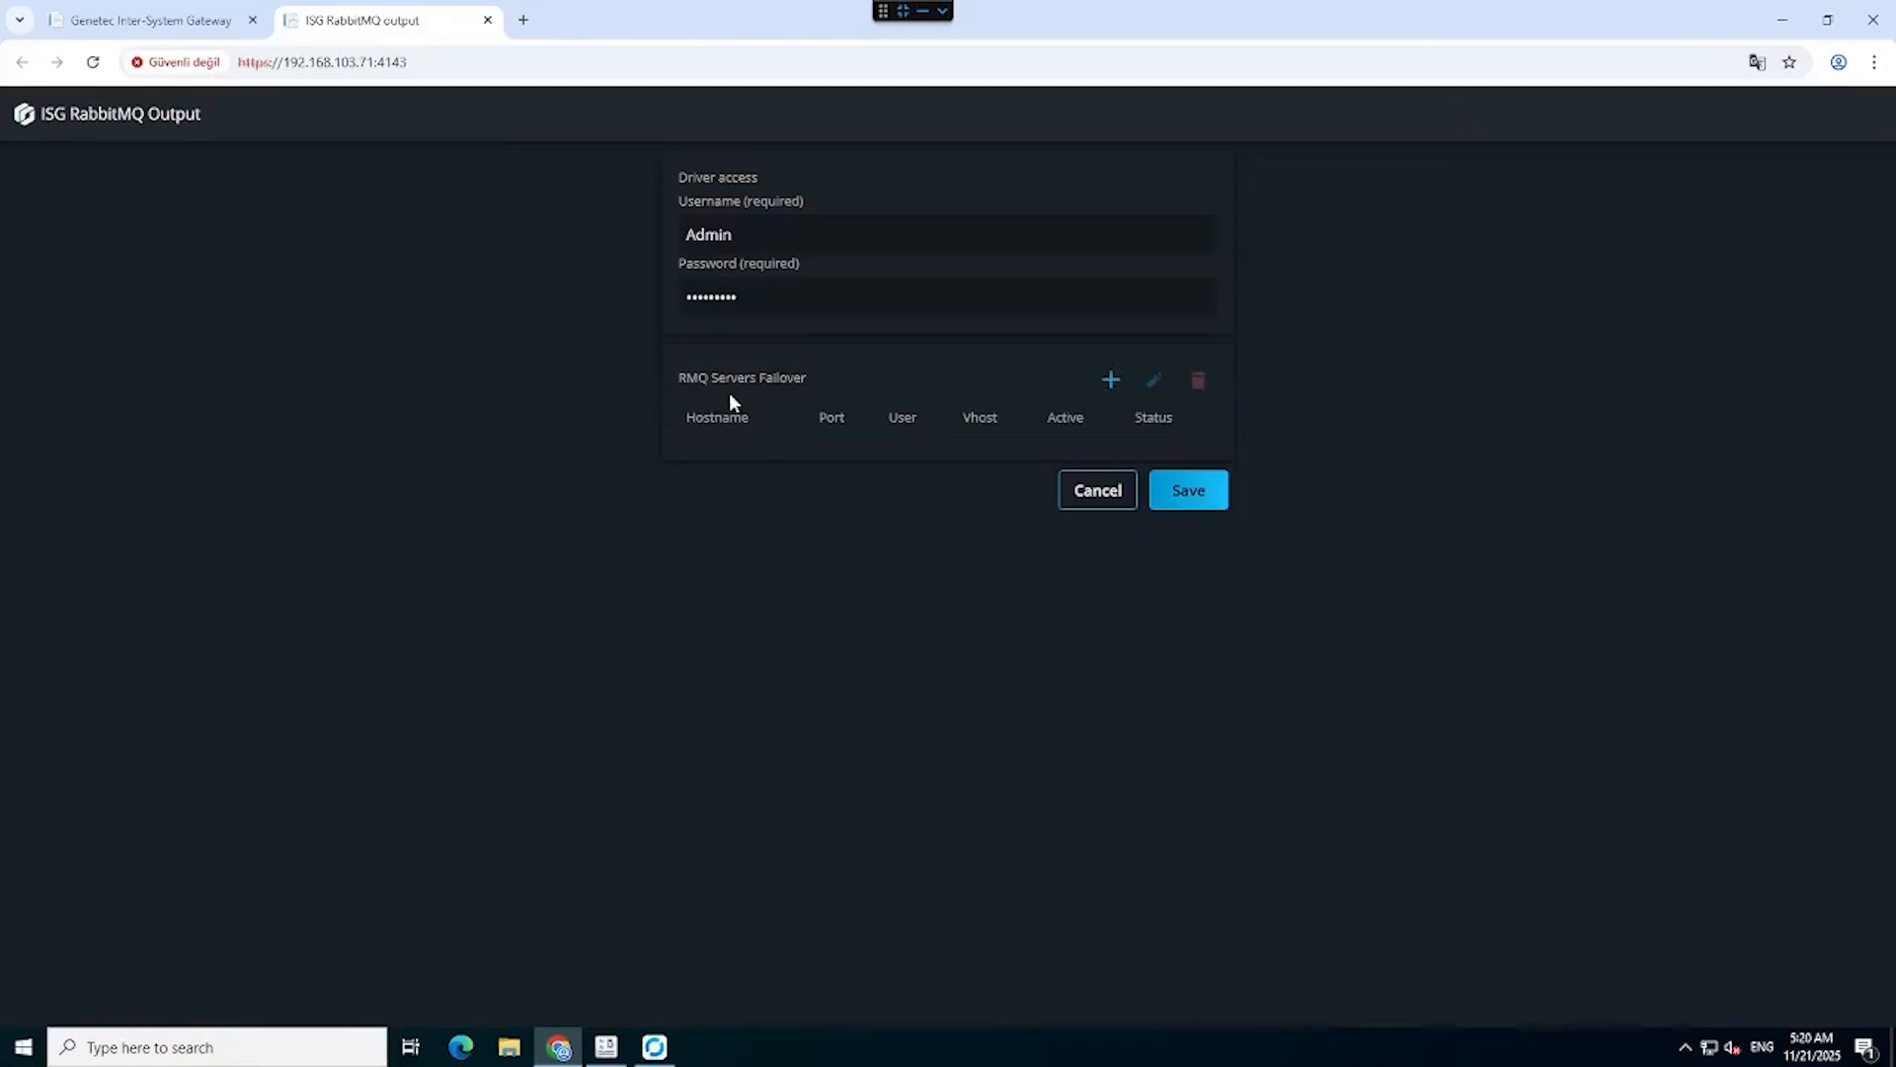
Add a RabbitMQ endpoint with host 192.168.103.71 and enter its user credentials.
left_click(1110, 380)
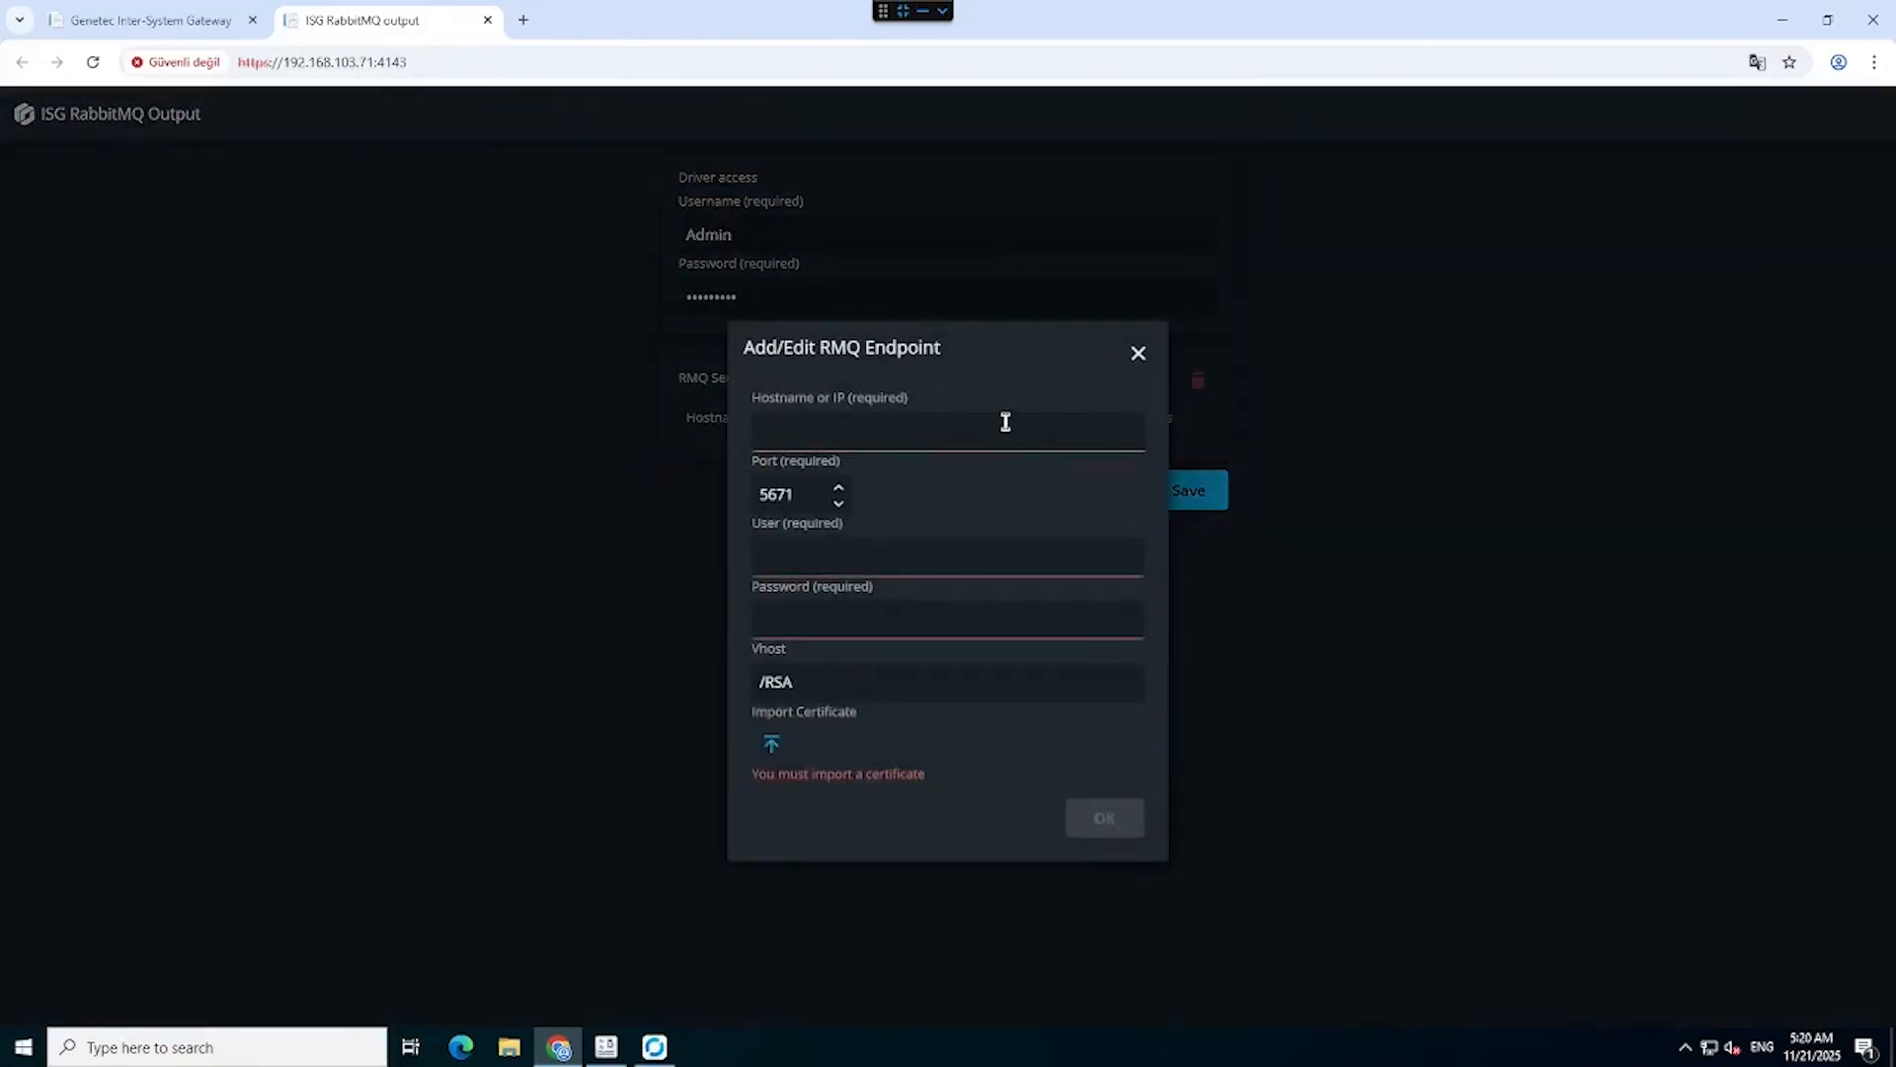
left_click(1004, 419)
left_click(924, 494)
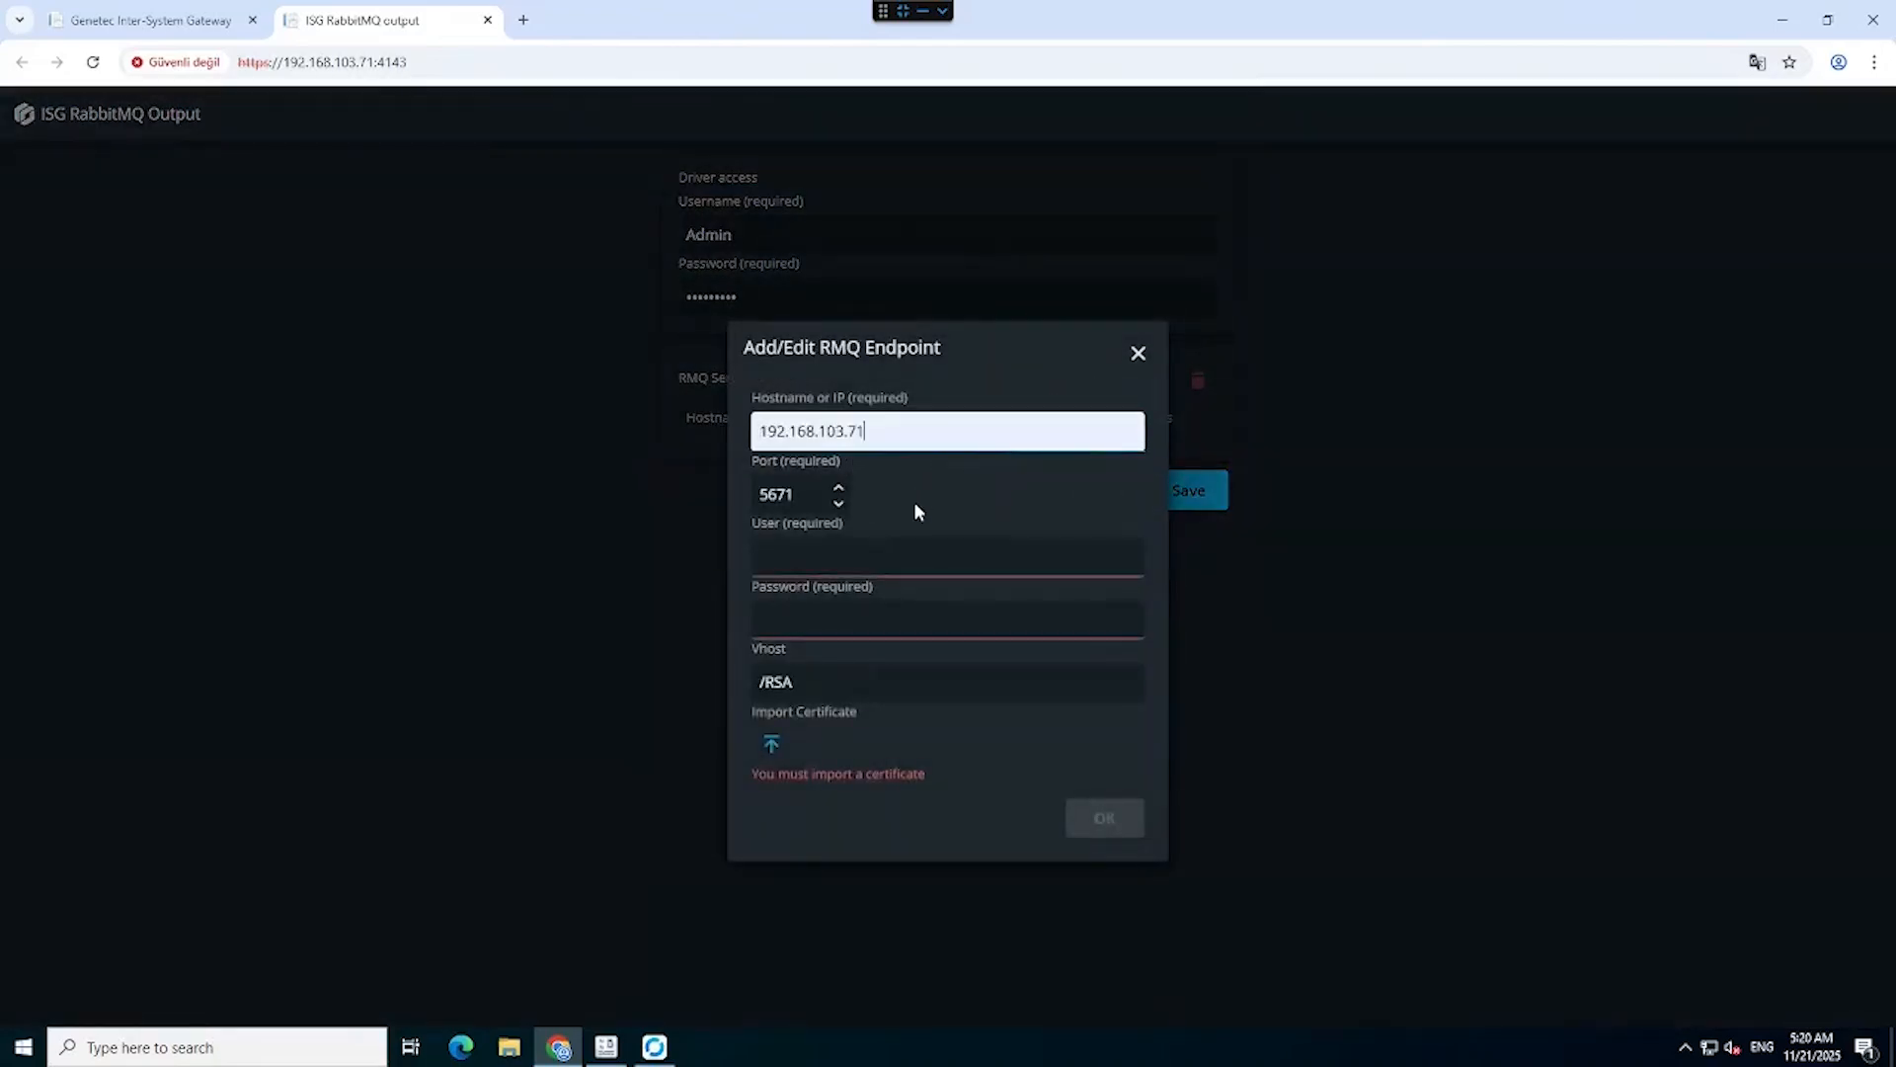
left_click(847, 554)
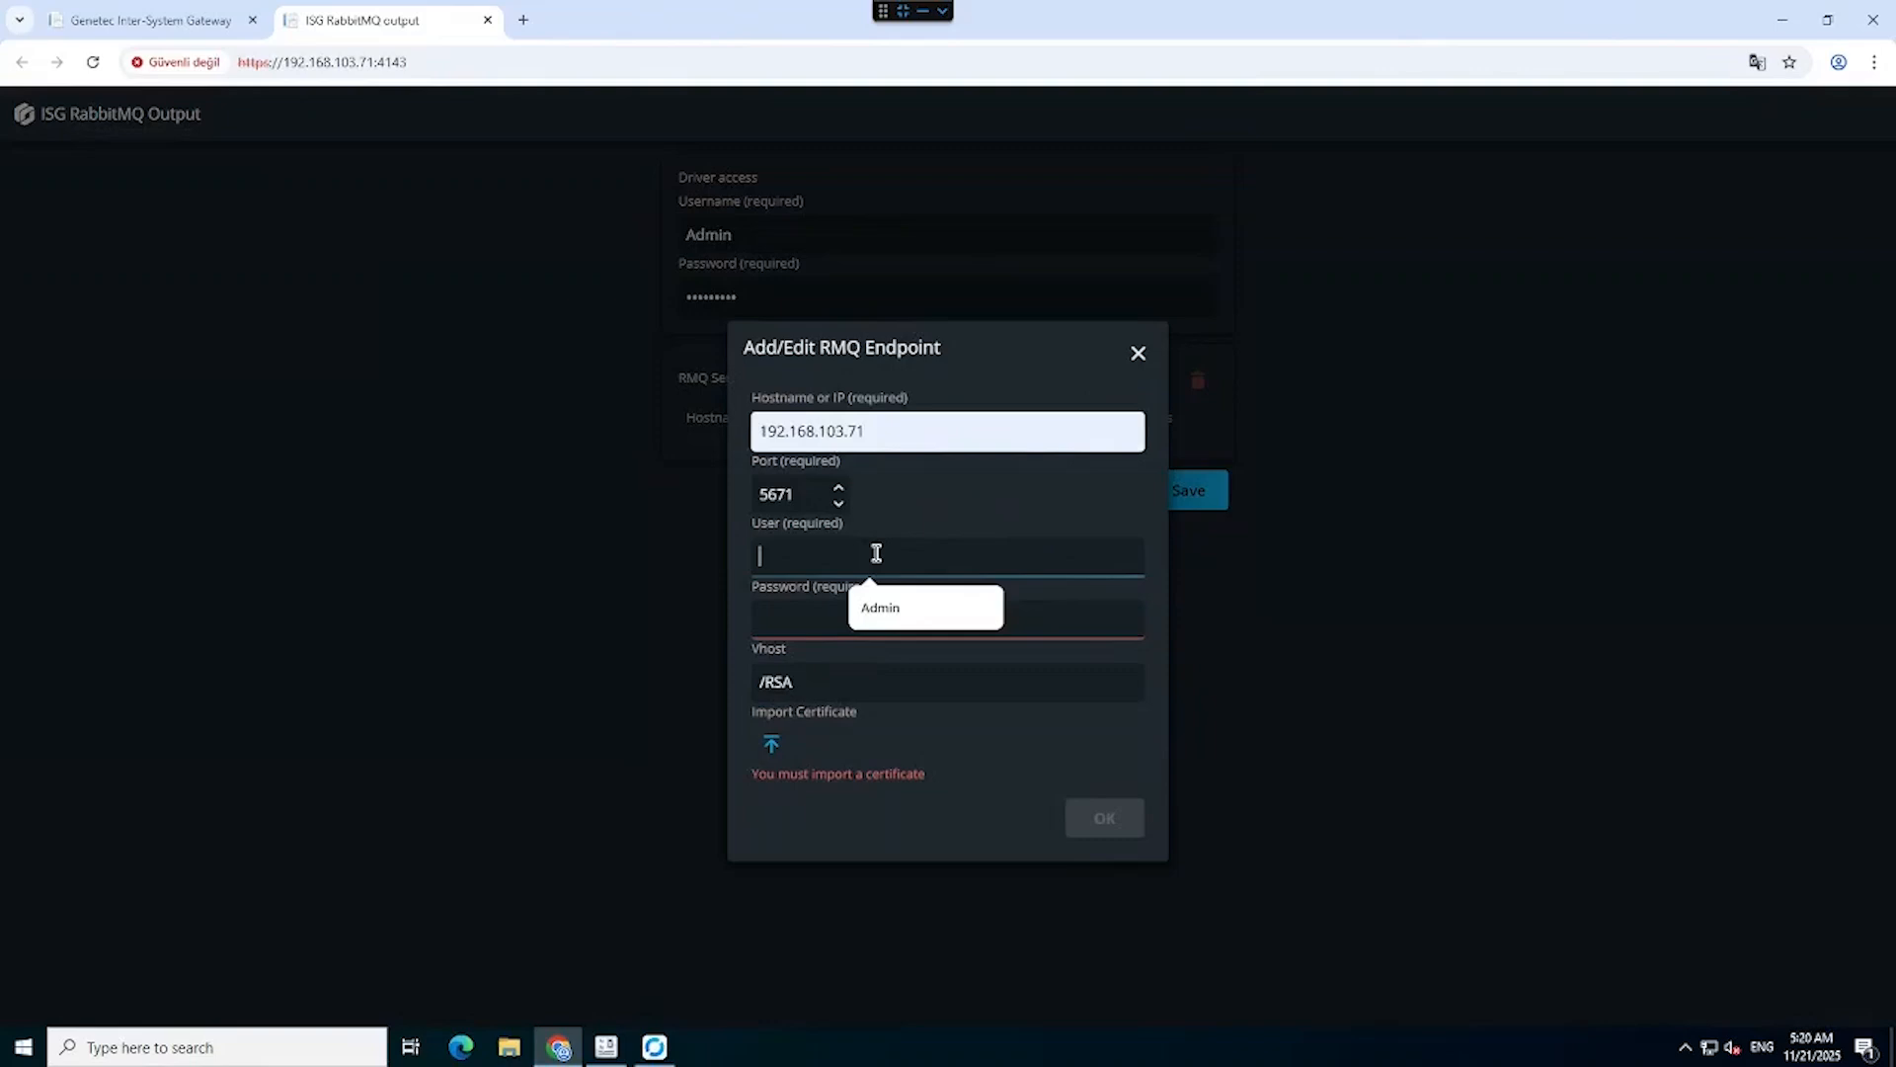
type("Admin")
key("Tab")
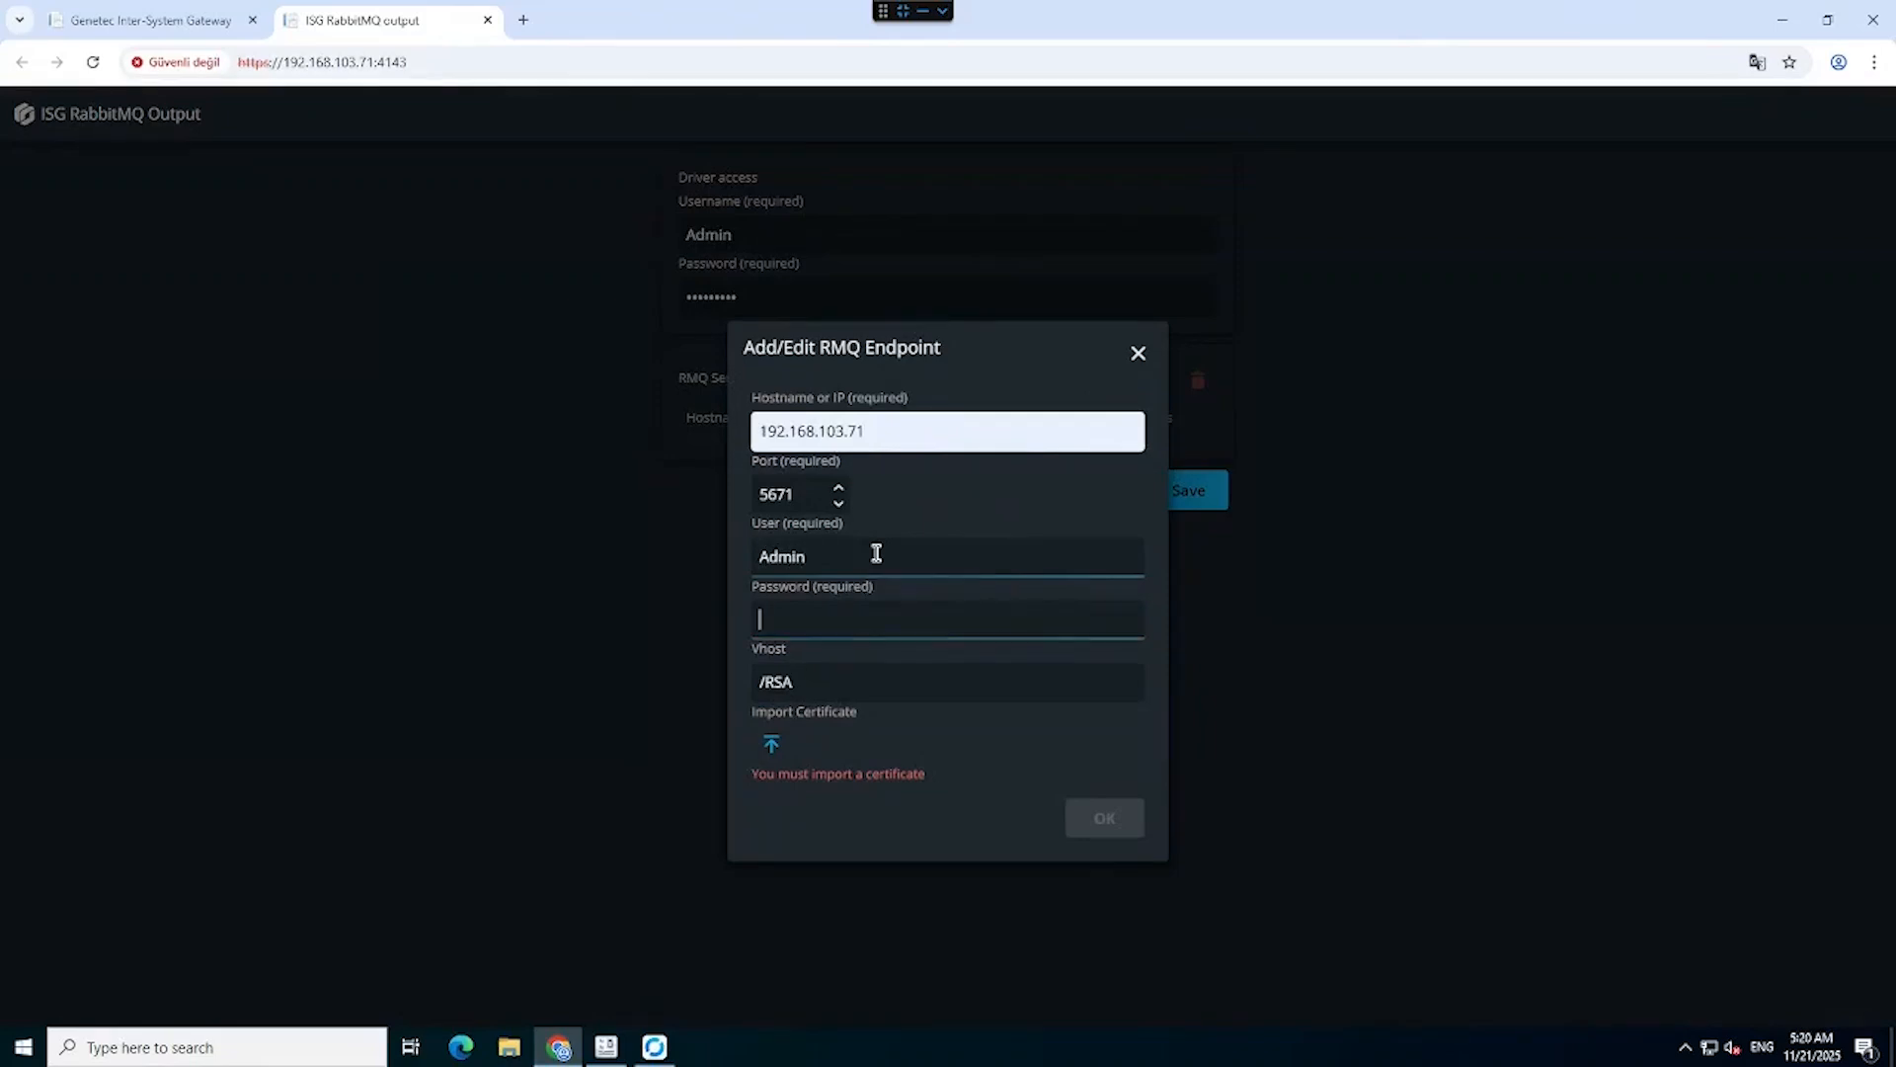
type("•••••")
Attach Cert.pem to the endpoint, add it, and save the output configuration.
left_click(769, 751)
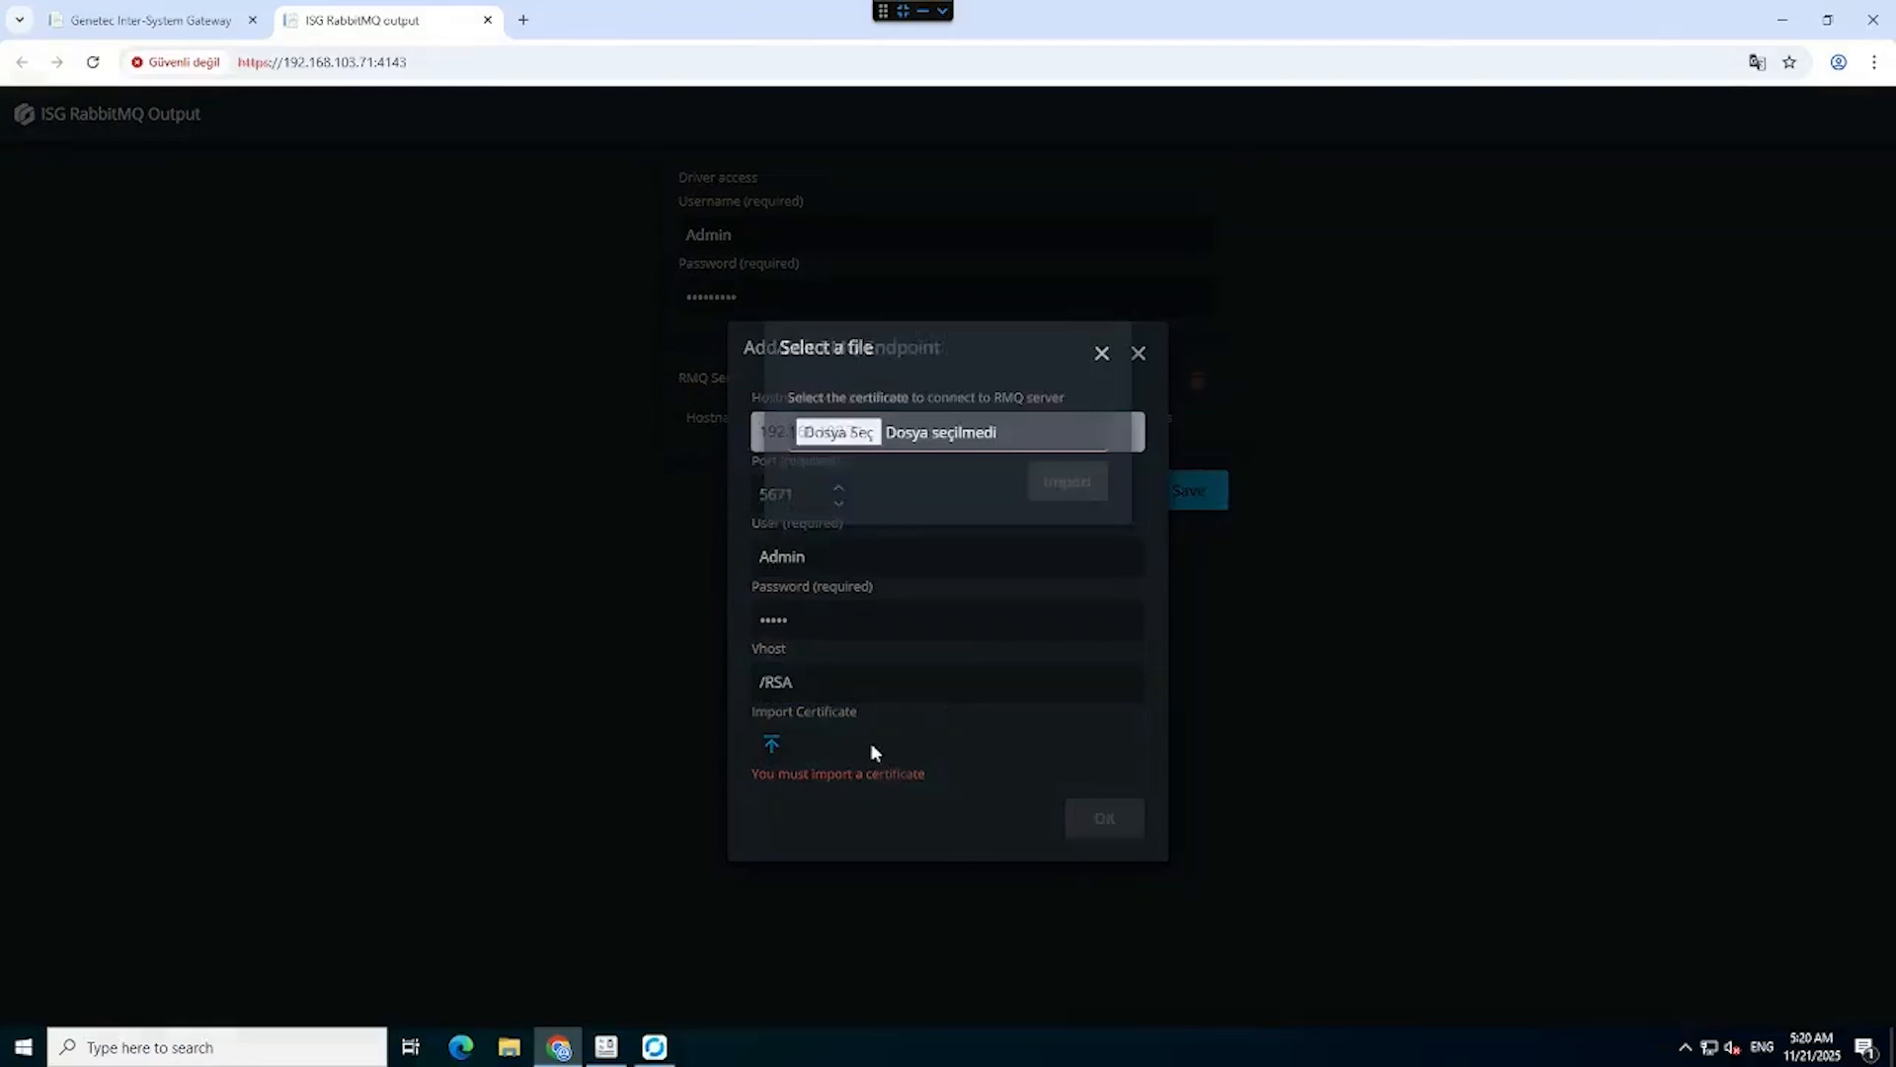
left_click(895, 423)
double_click(635, 317)
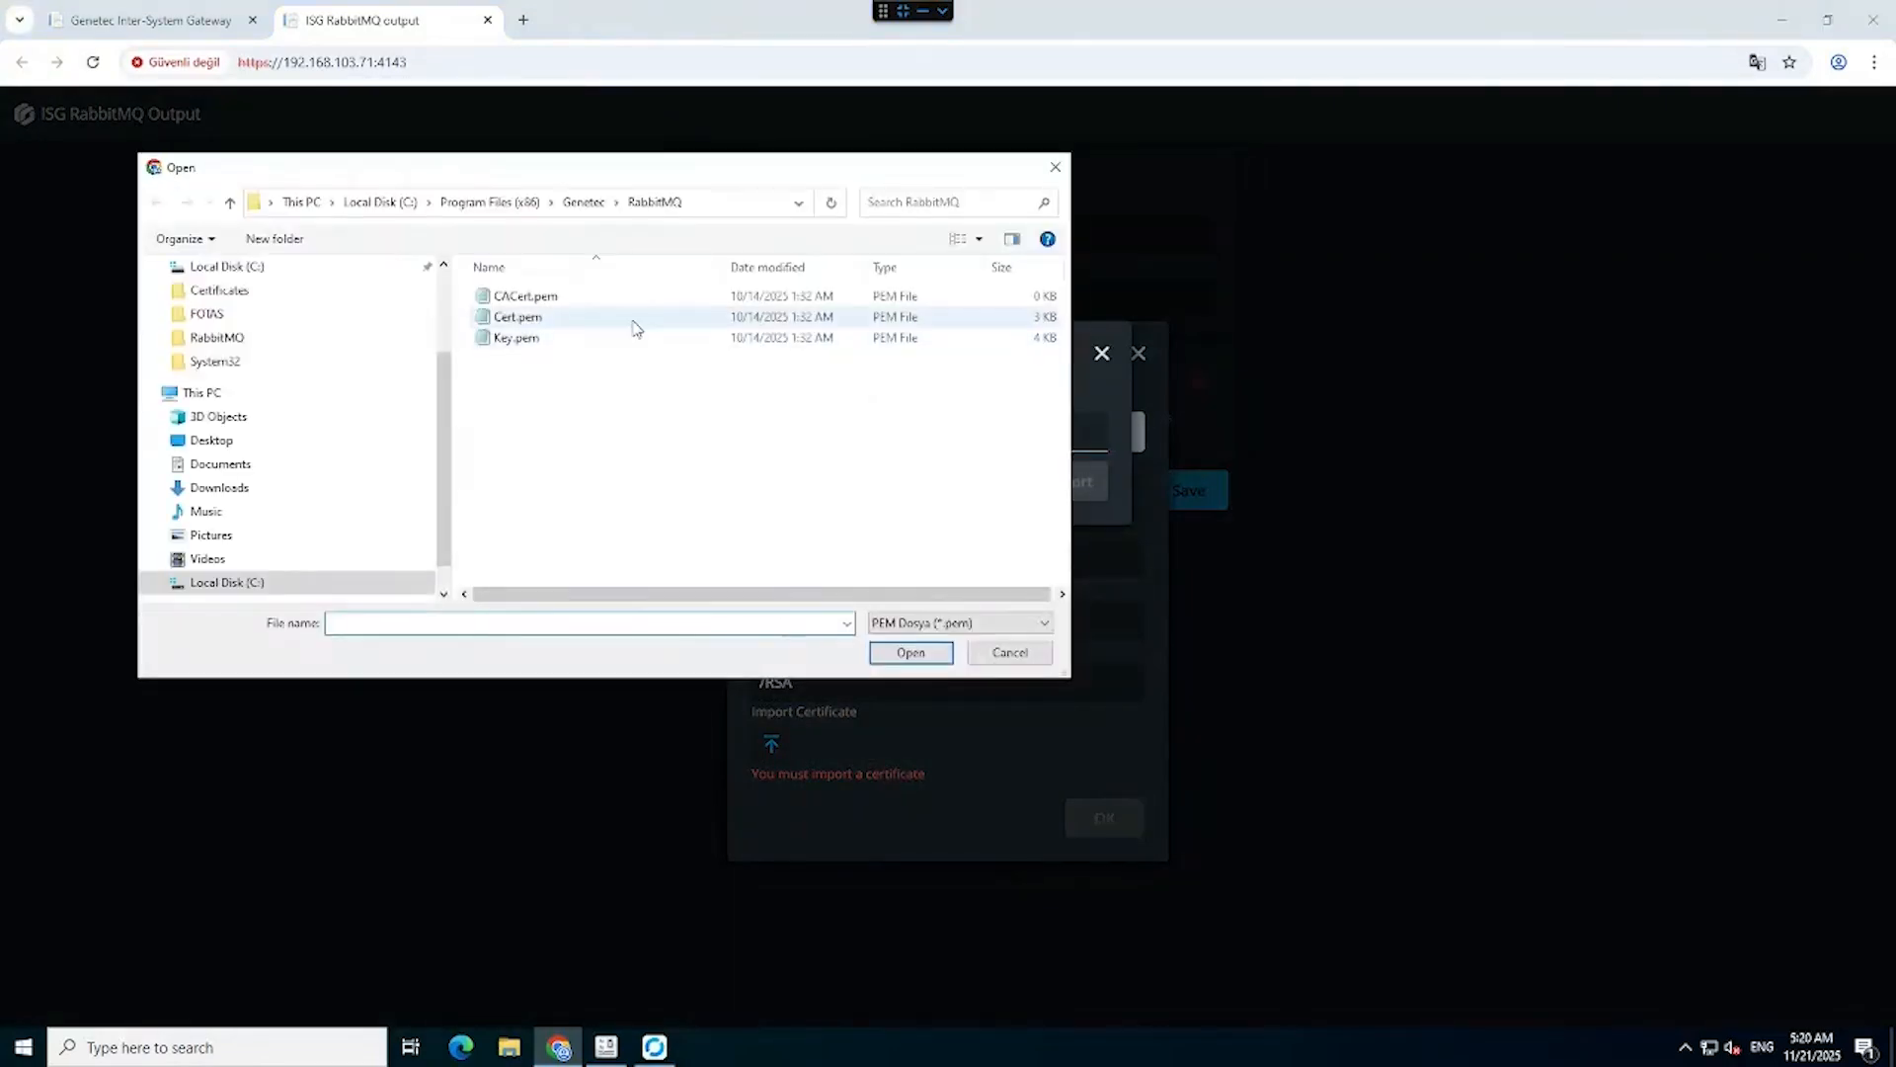
left_click(1052, 480)
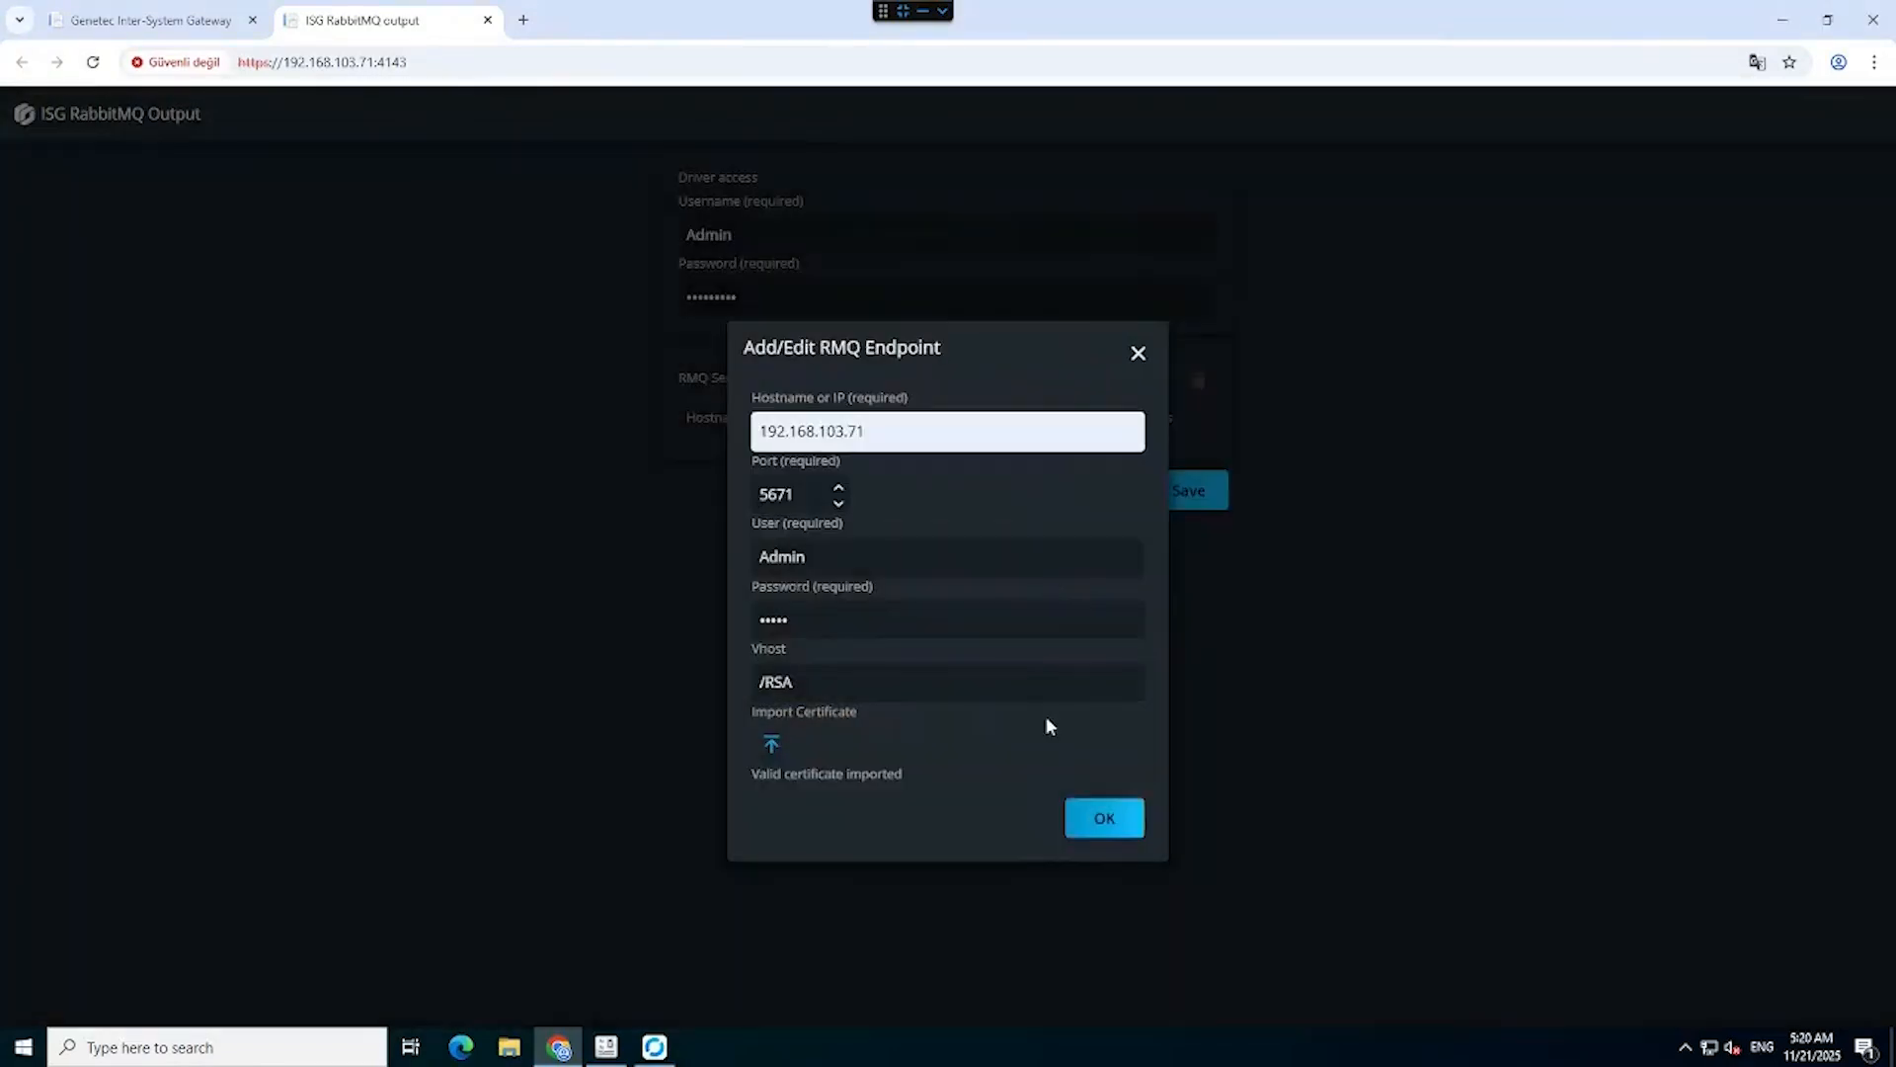
left_click(1102, 819)
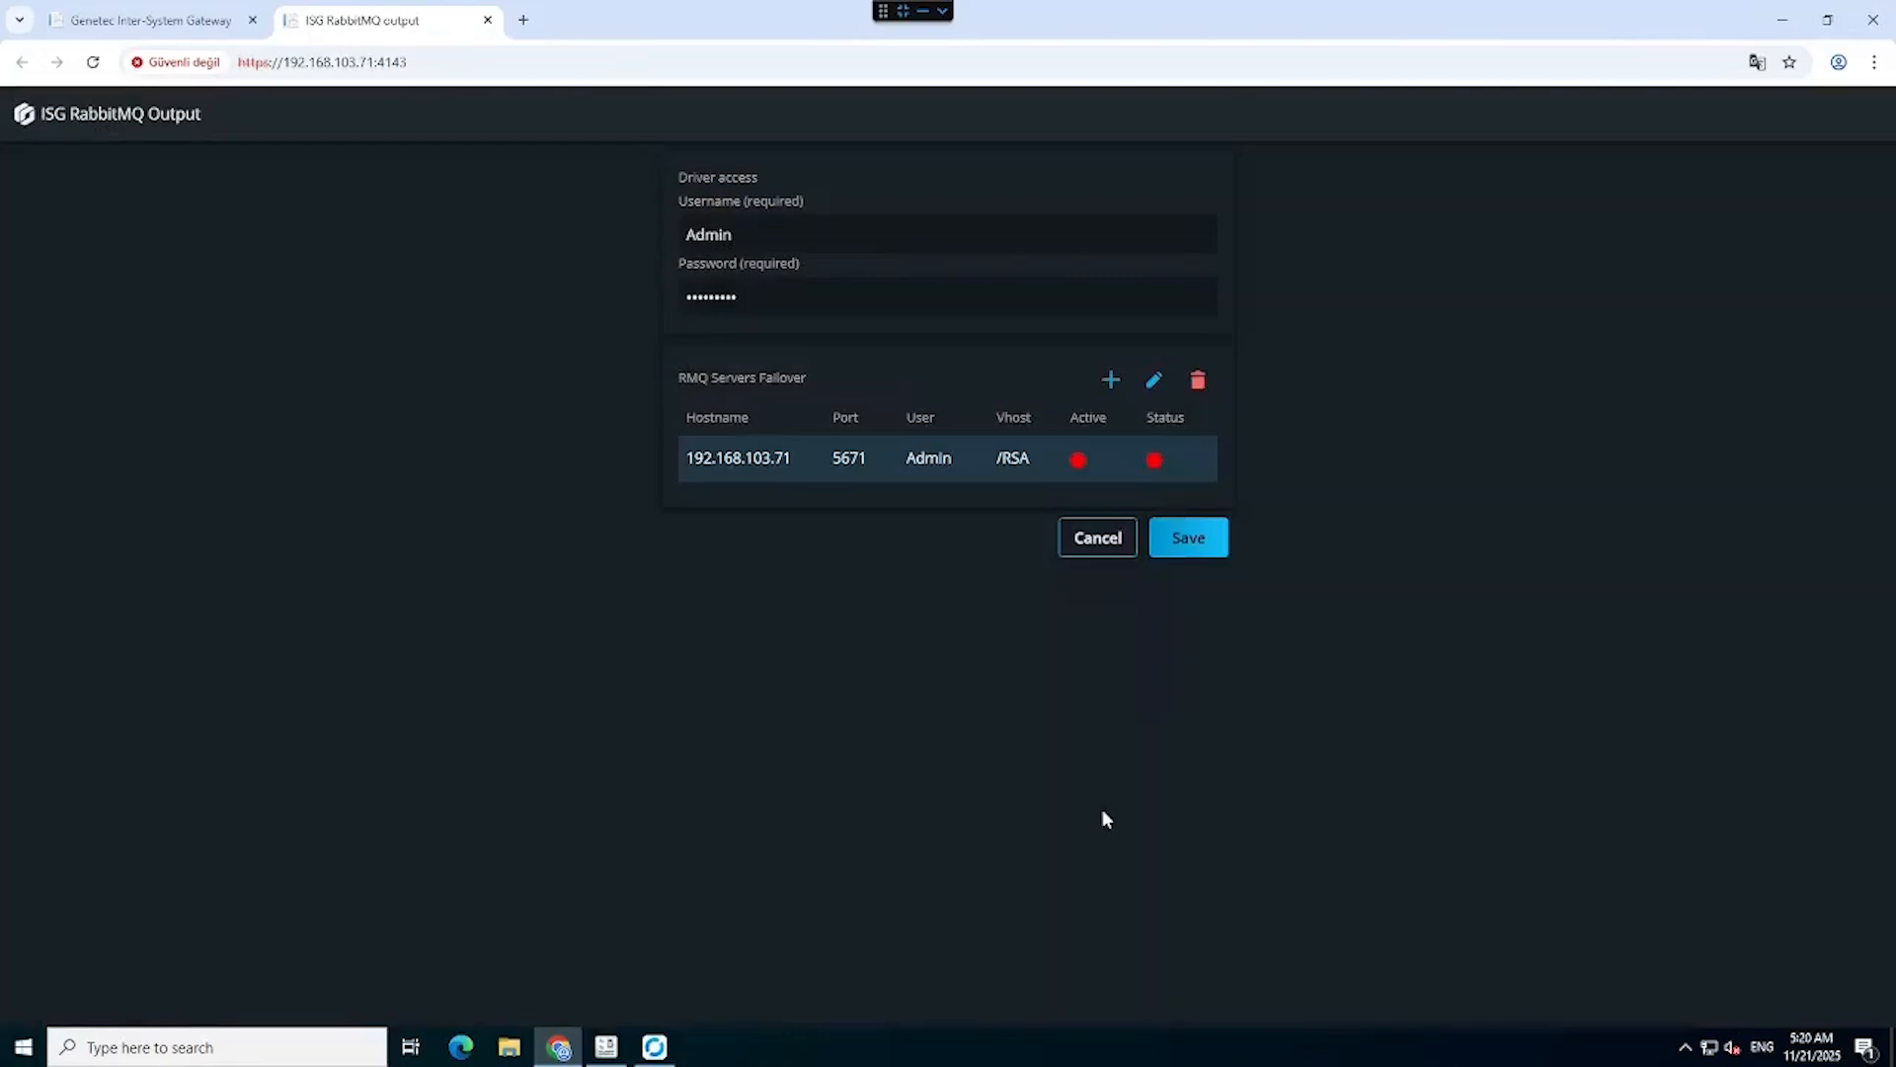
left_click(1186, 541)
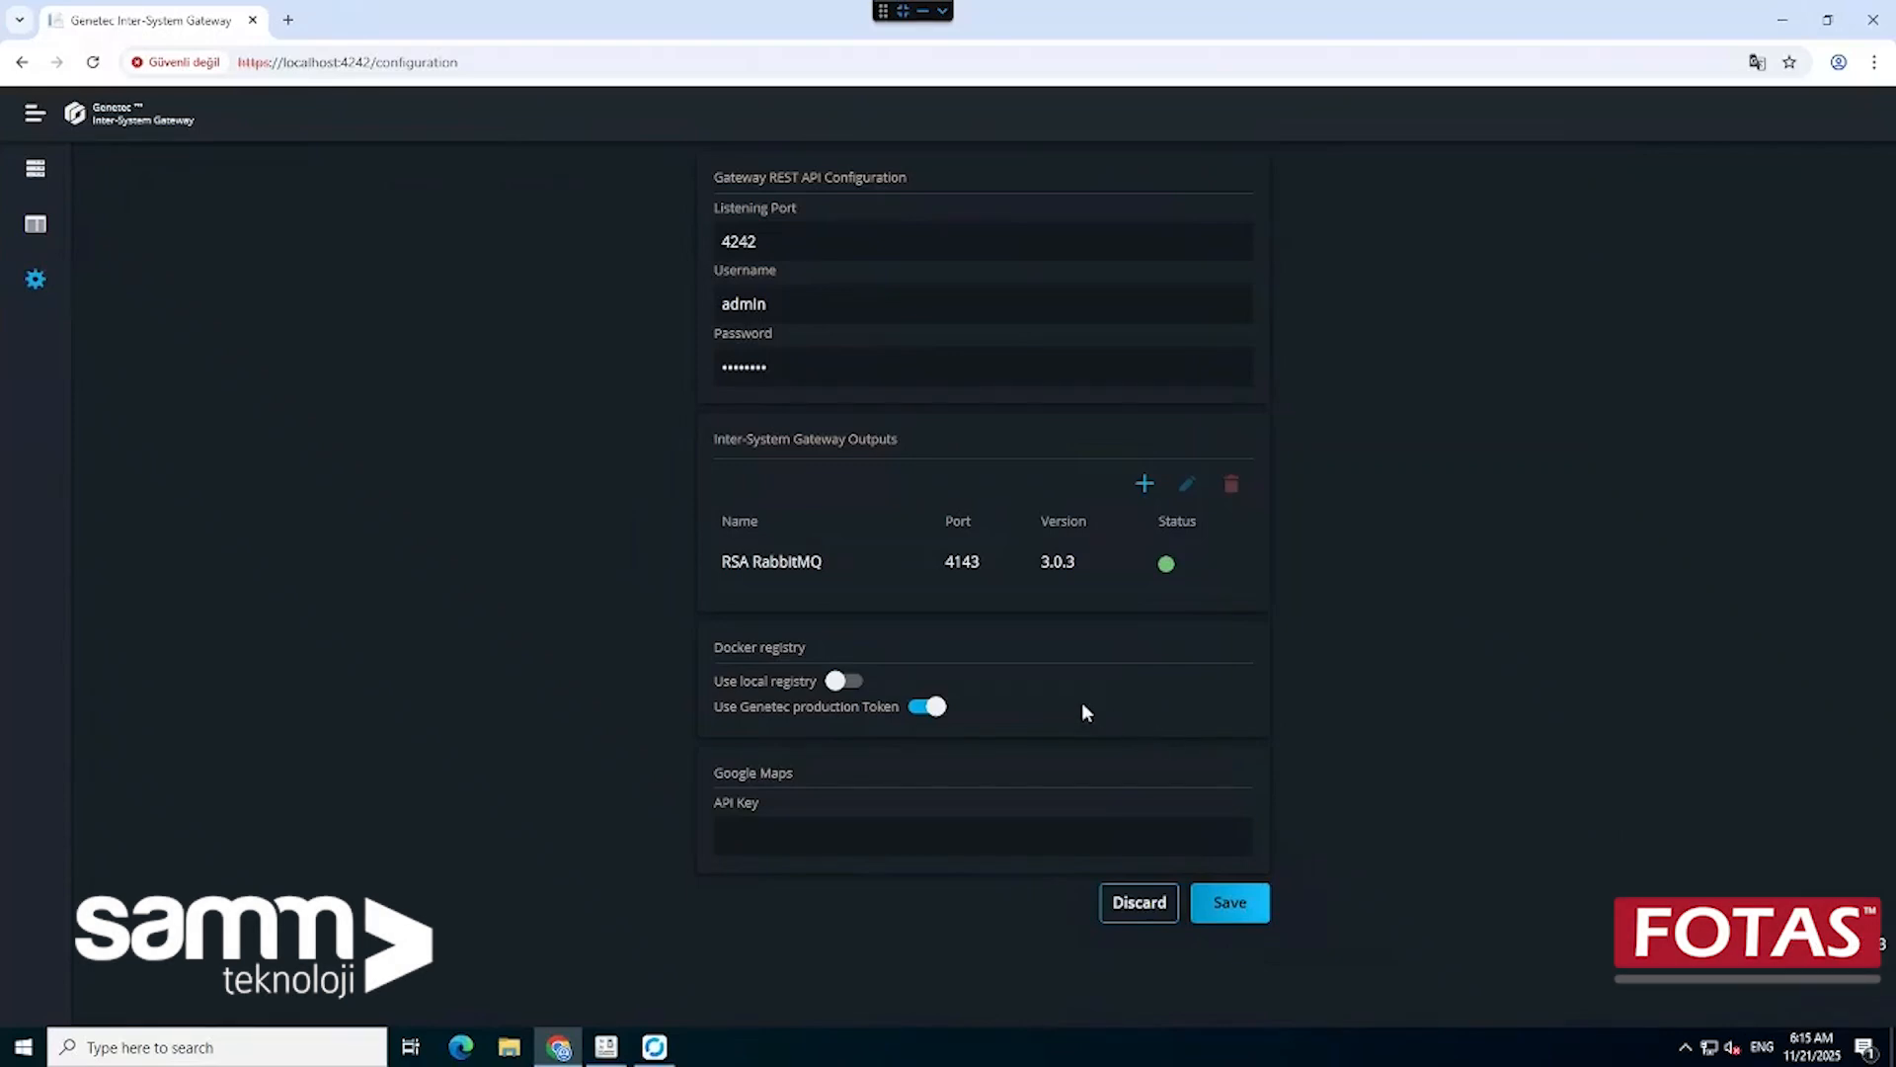
Bring the Config Tool window to the front, leaving the healthy RSA RabbitMQ output behind.
left_click(609, 1055)
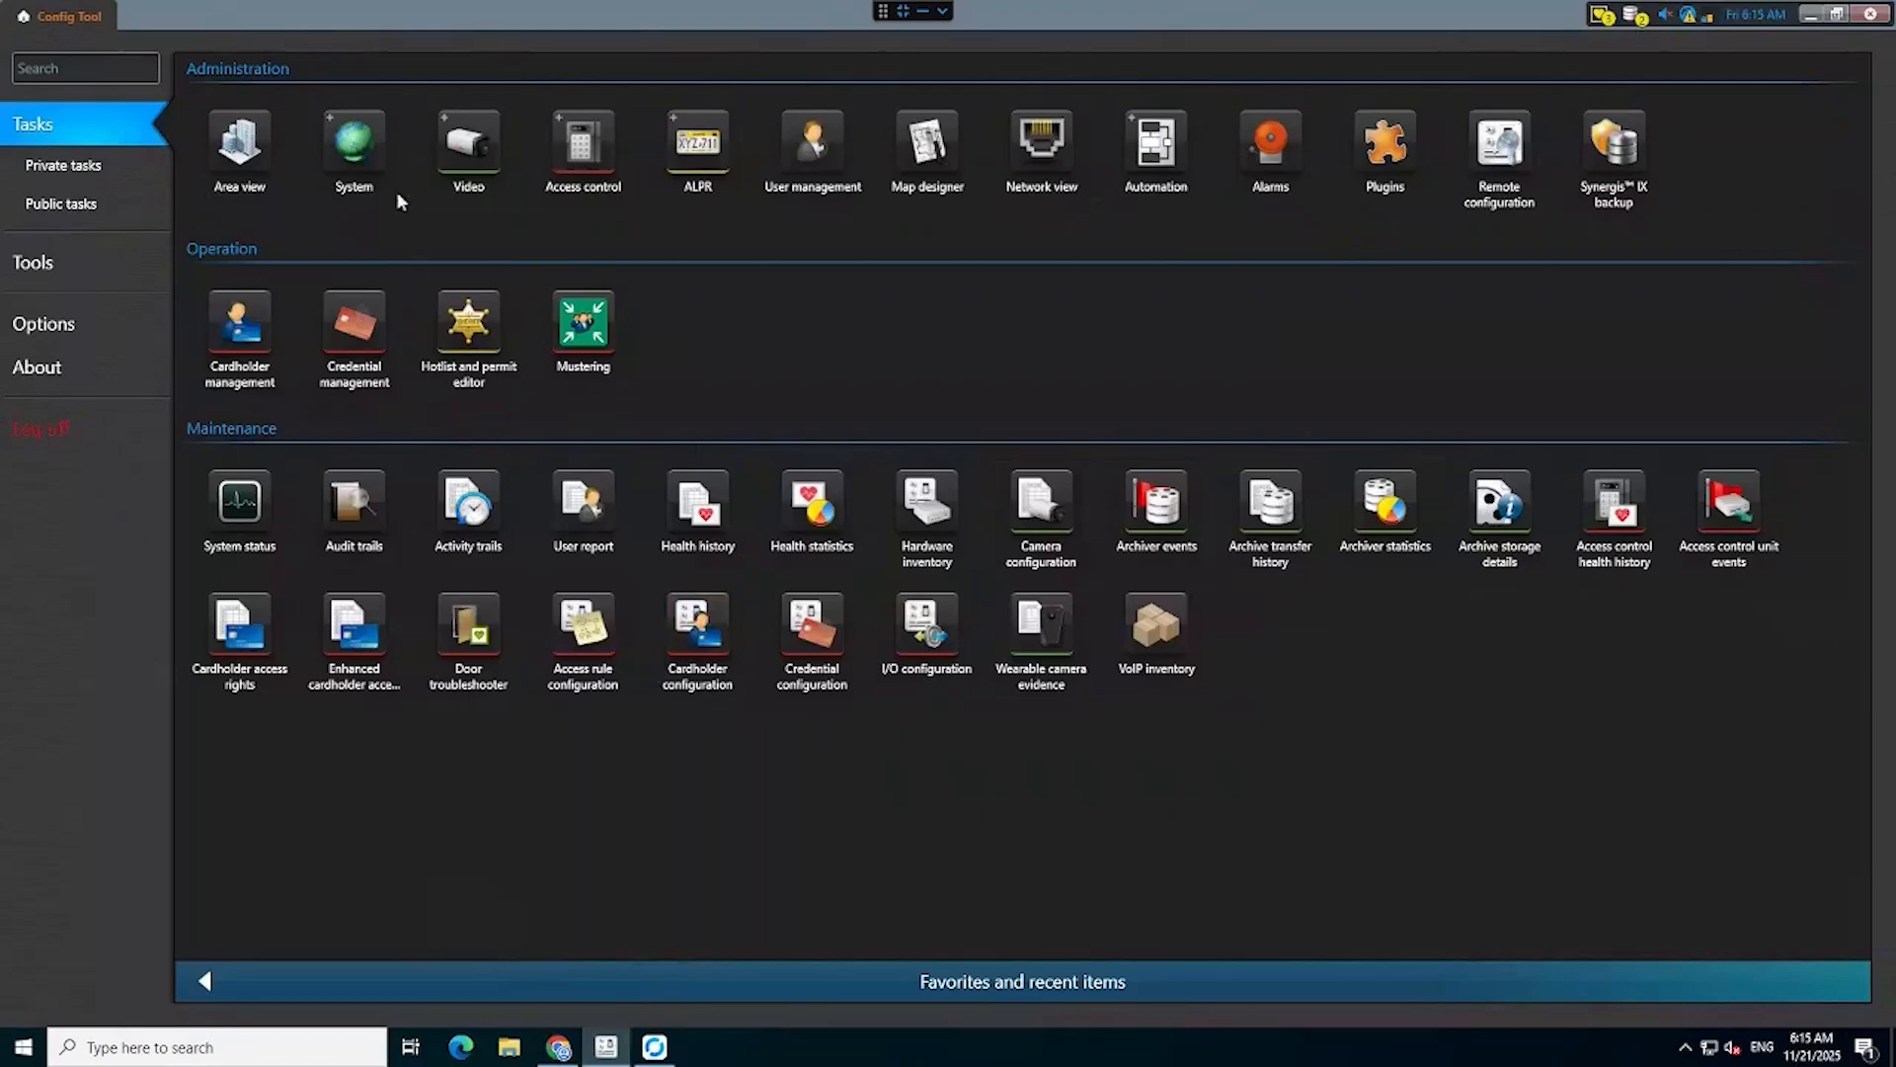
Add a Restricted Security Area Surveillance plugin role under System > Roles with the default wizard settings.
mouse_move(360, 158)
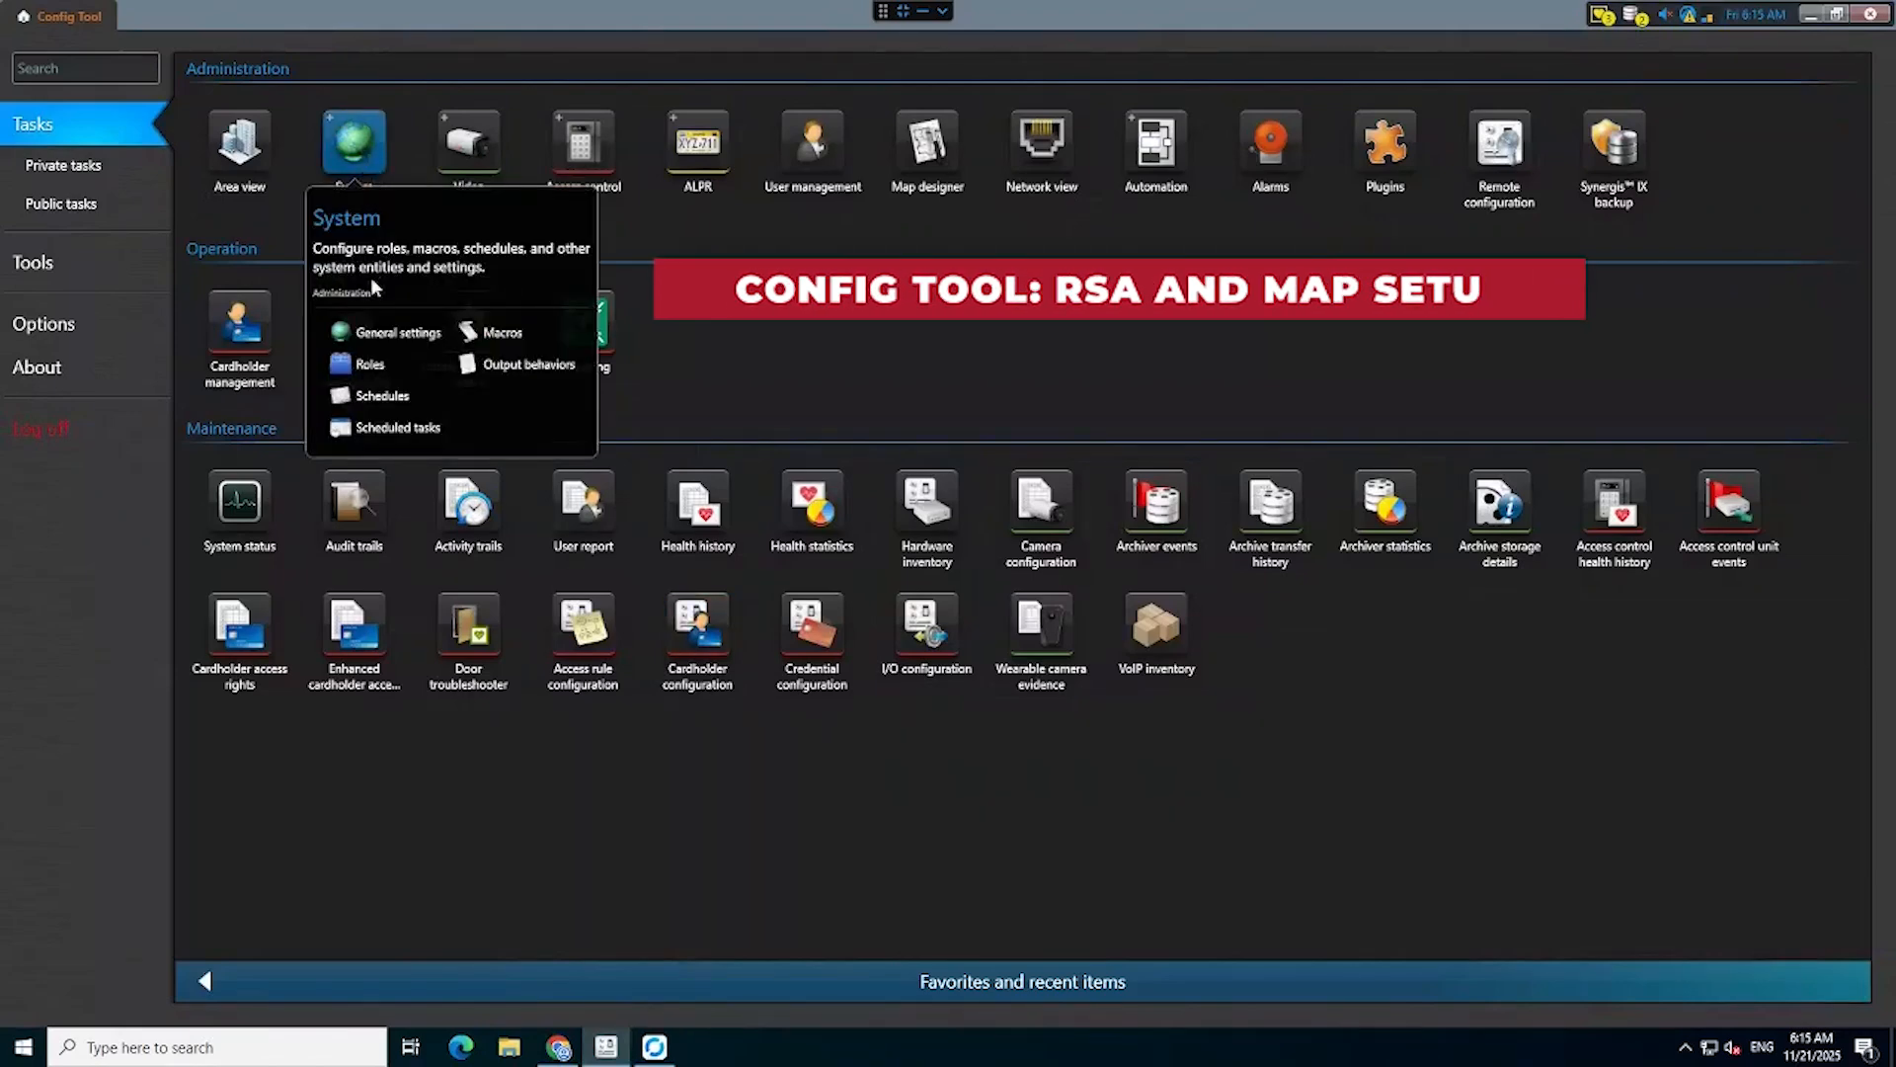
left_click(369, 364)
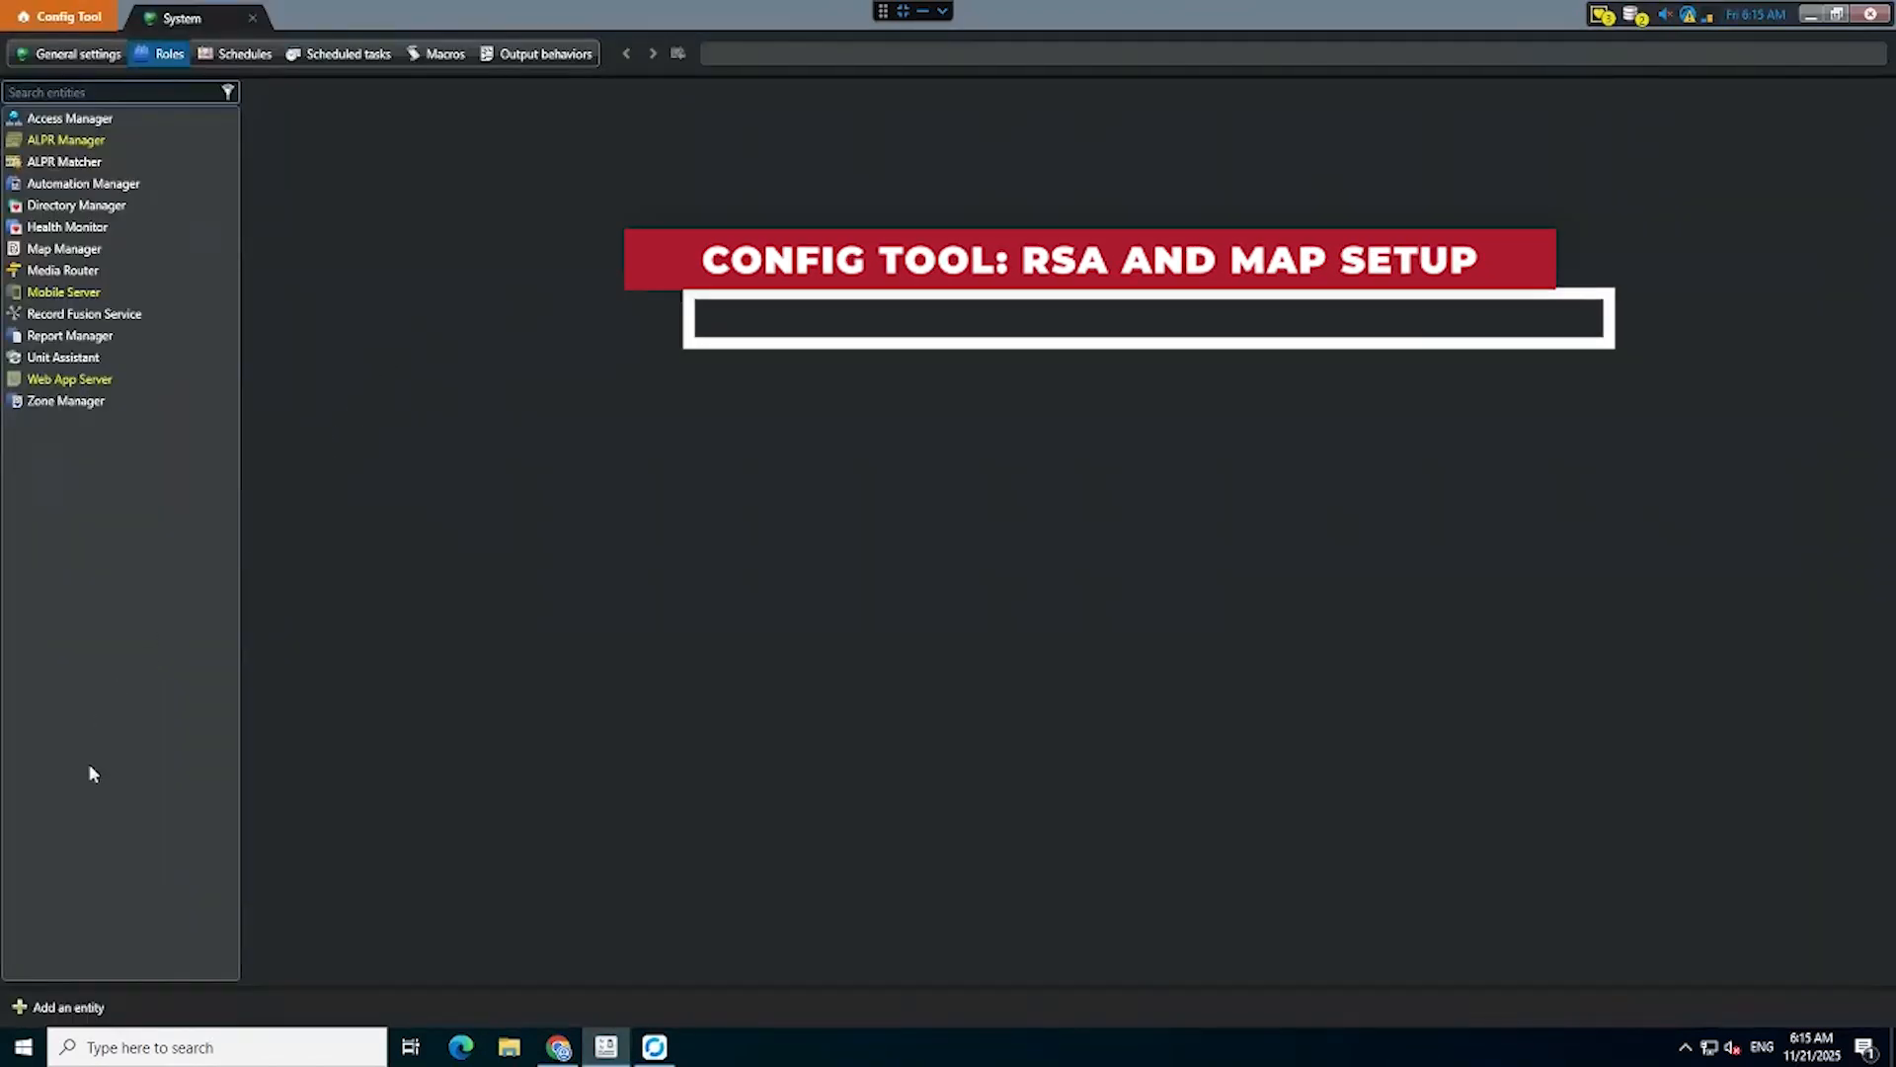
left_click(77, 1008)
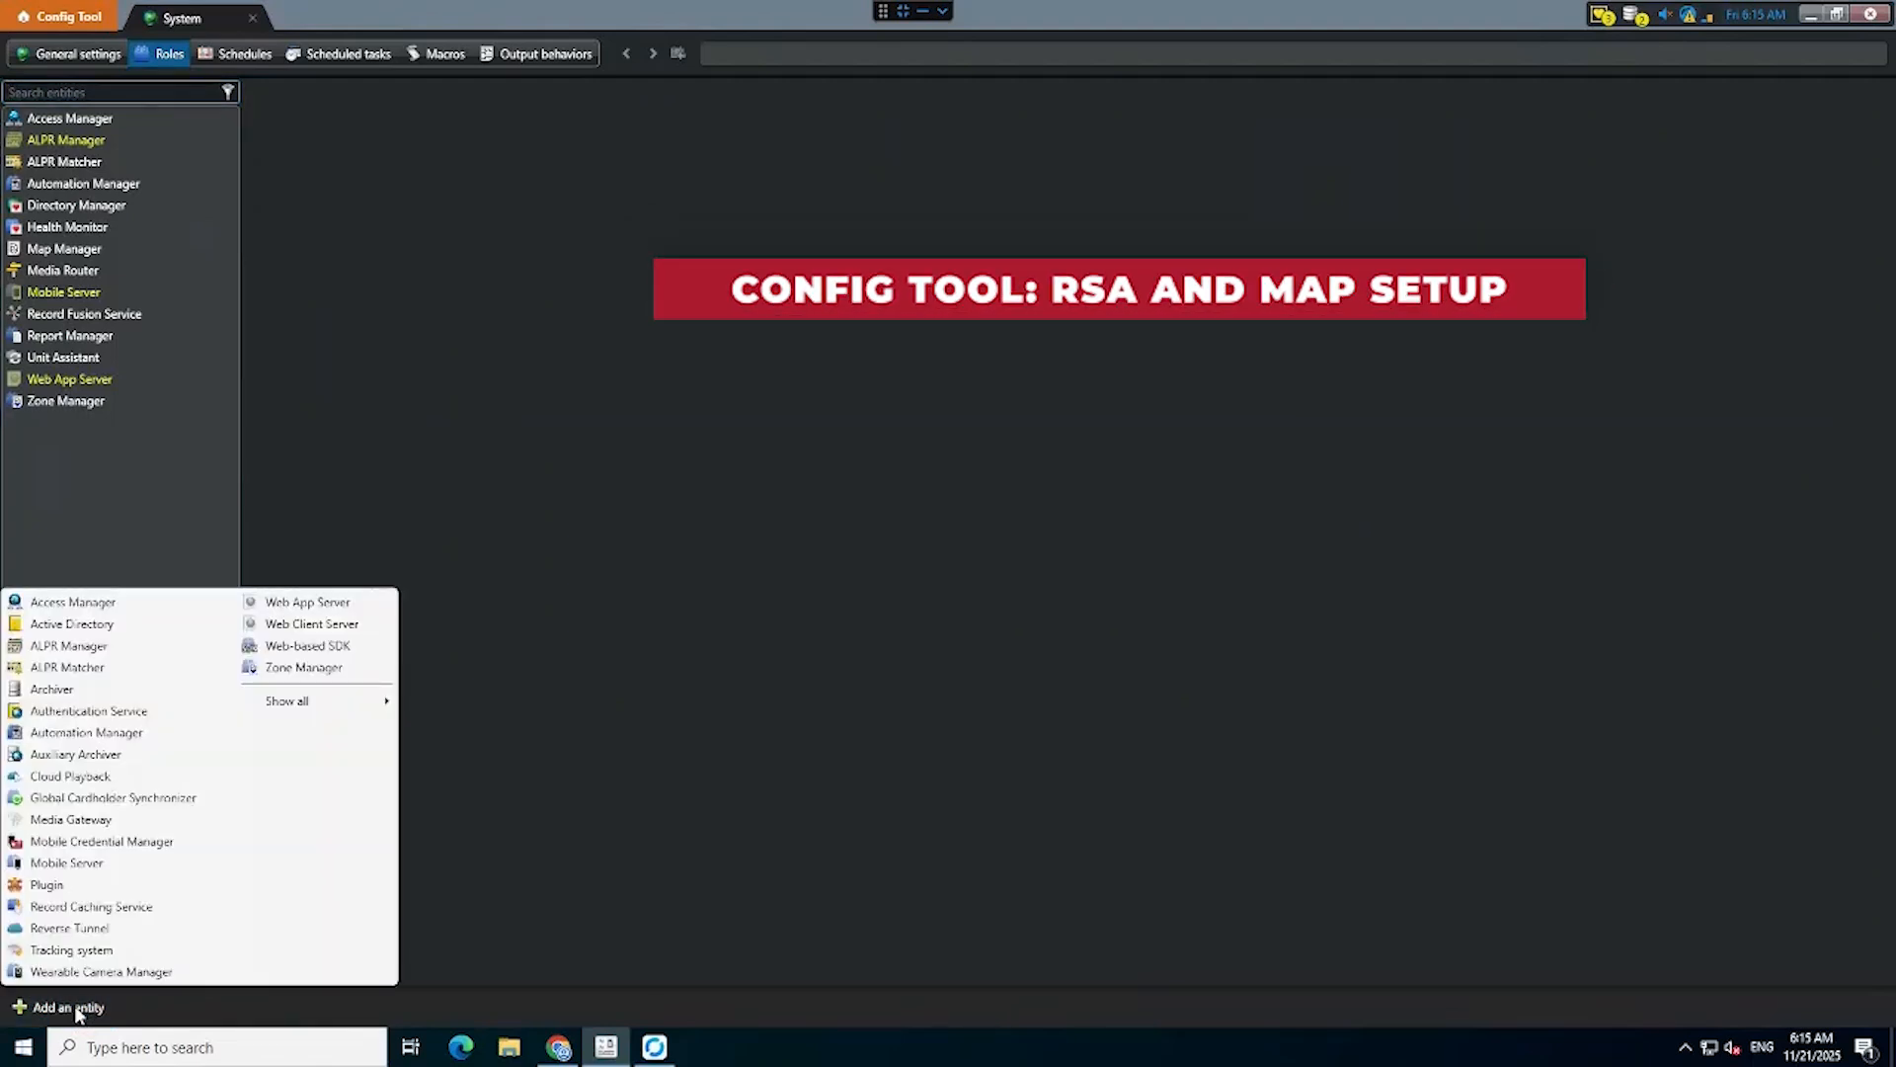
left_click(65, 893)
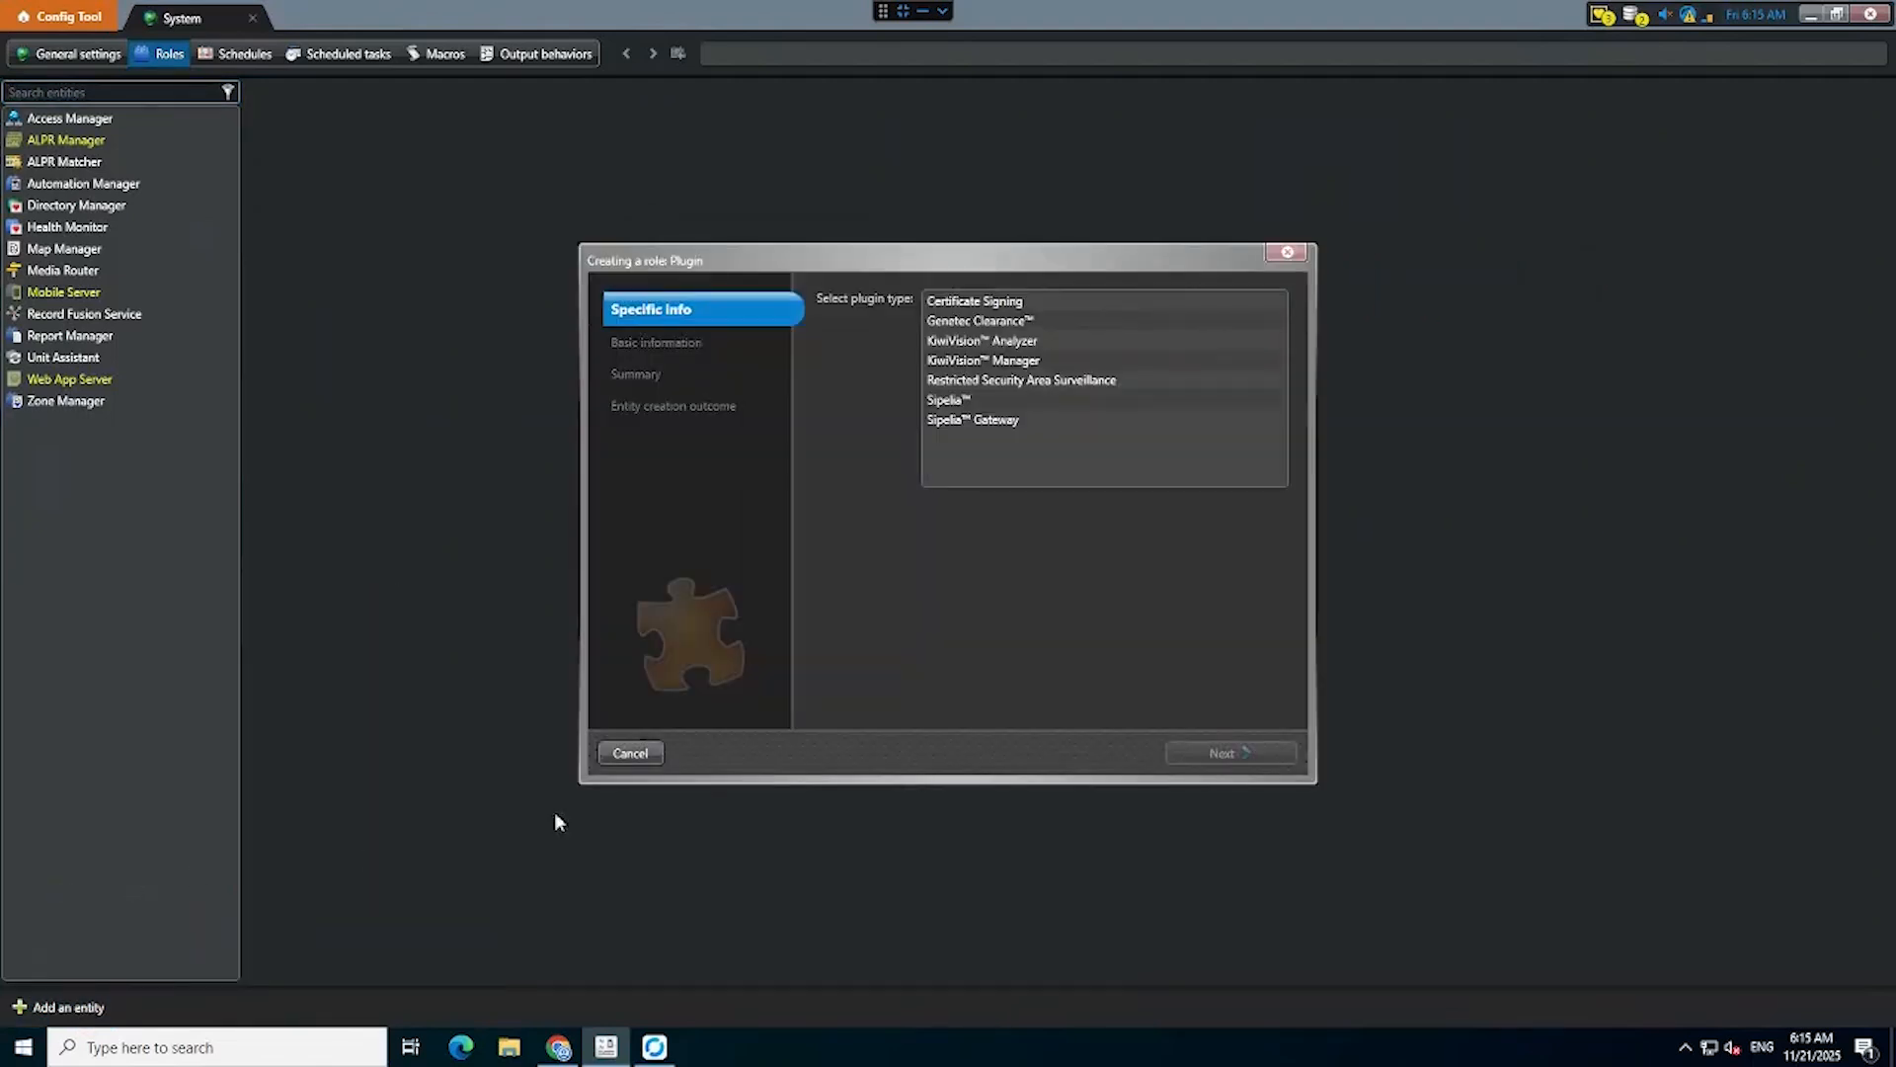
left_click(1021, 384)
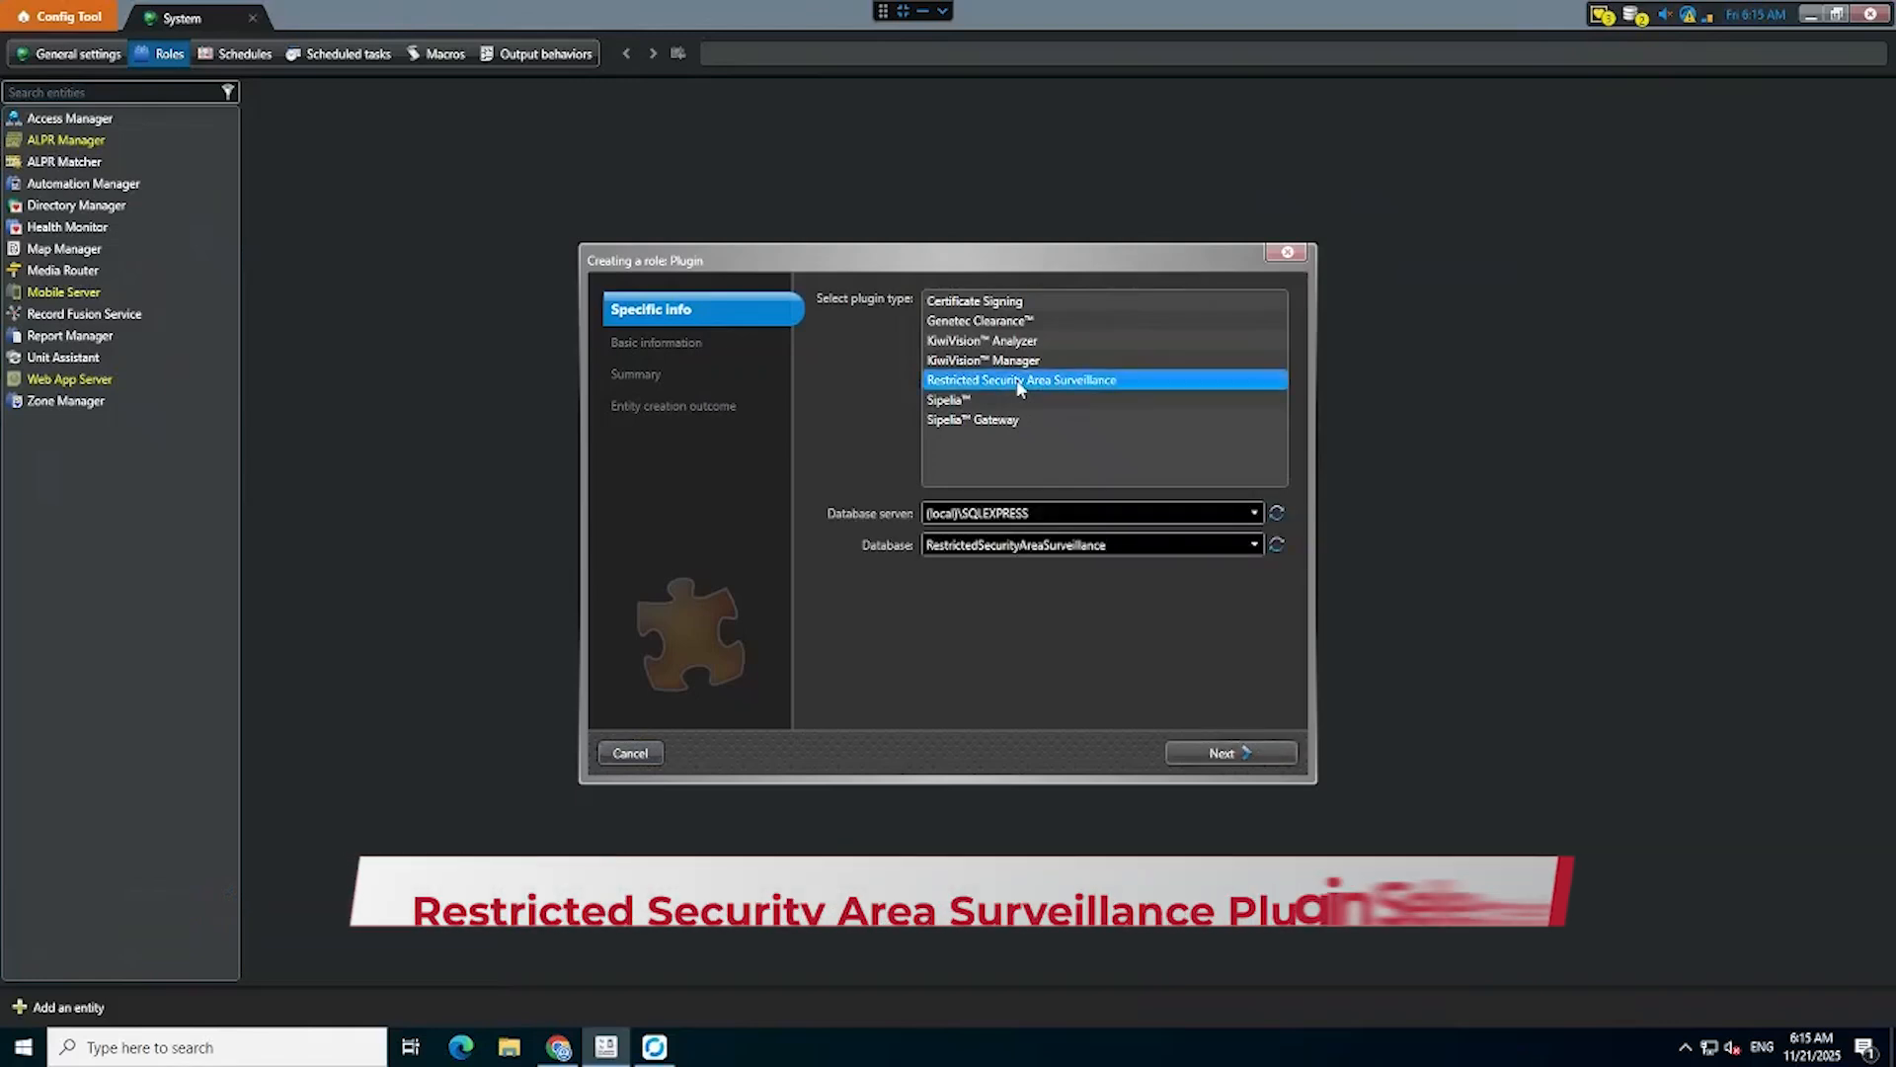
left_click(1215, 757)
left_click(1214, 756)
left_click(1212, 756)
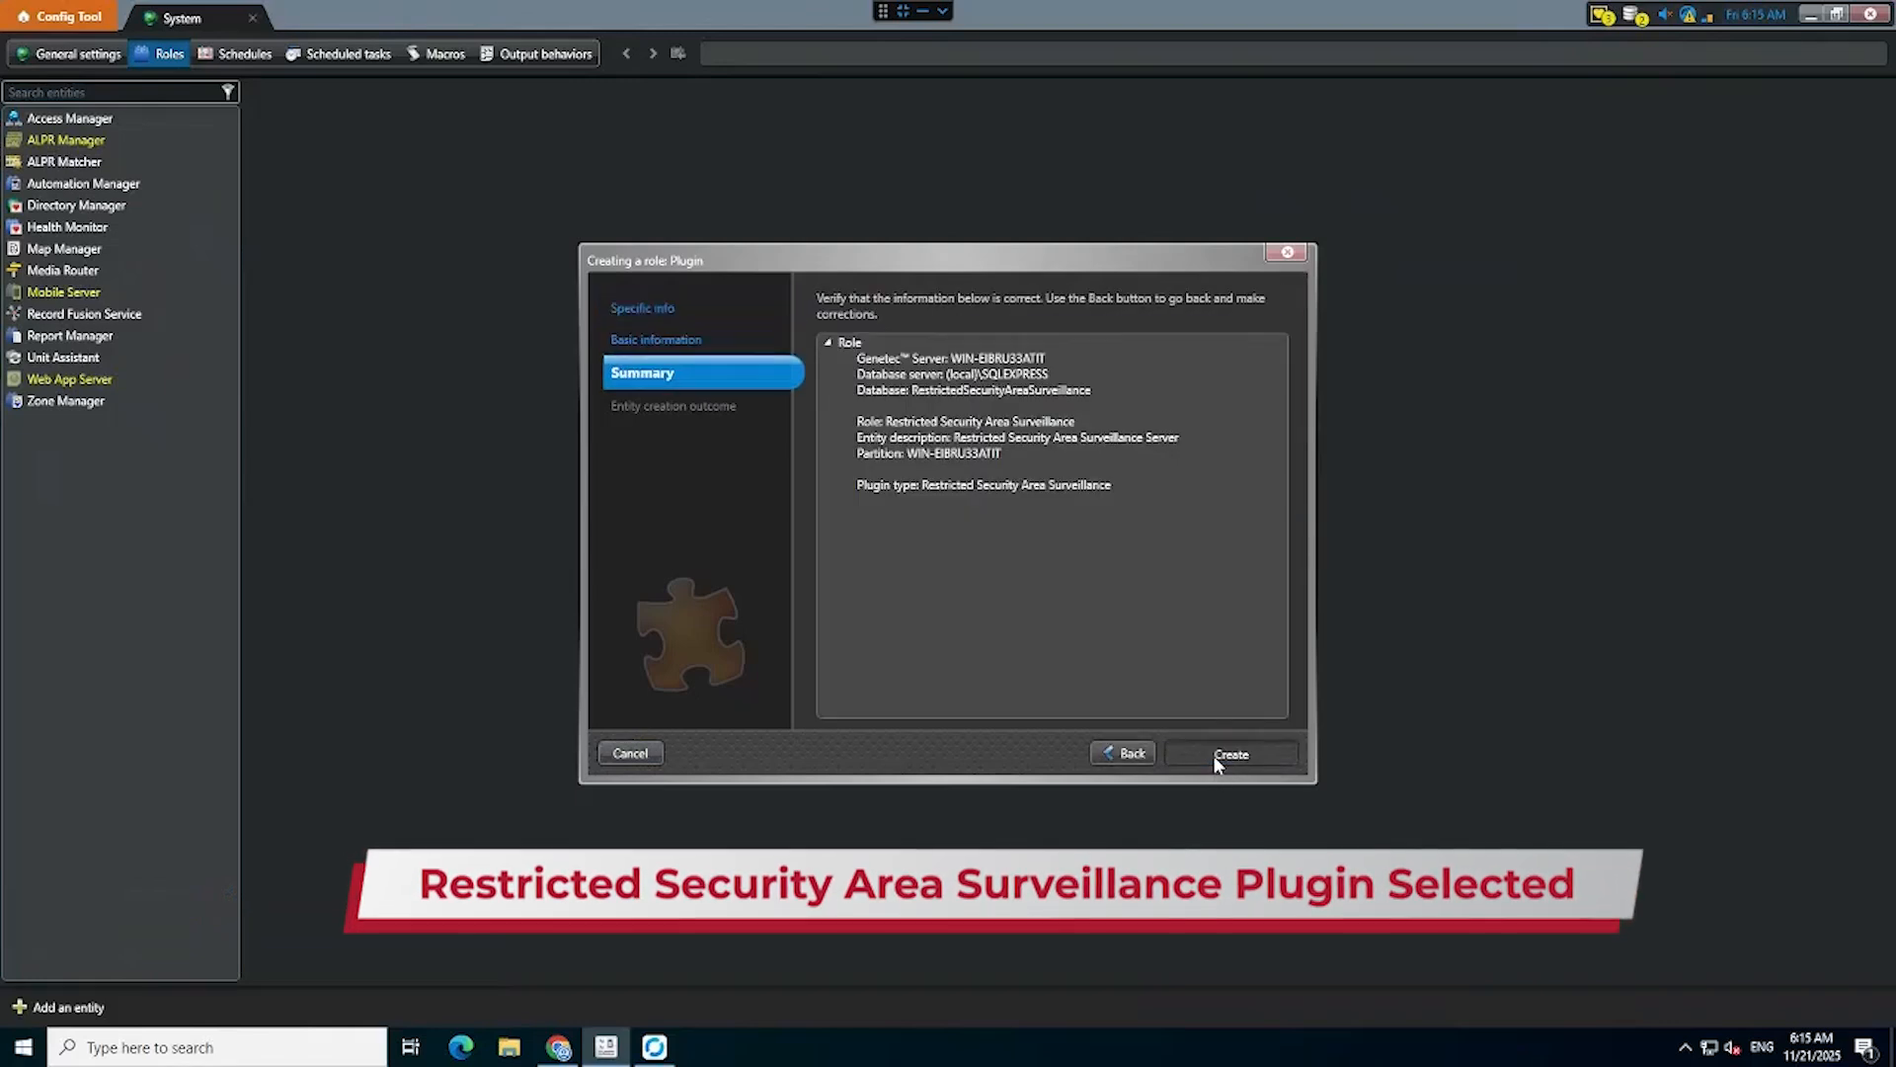
left_click(1213, 755)
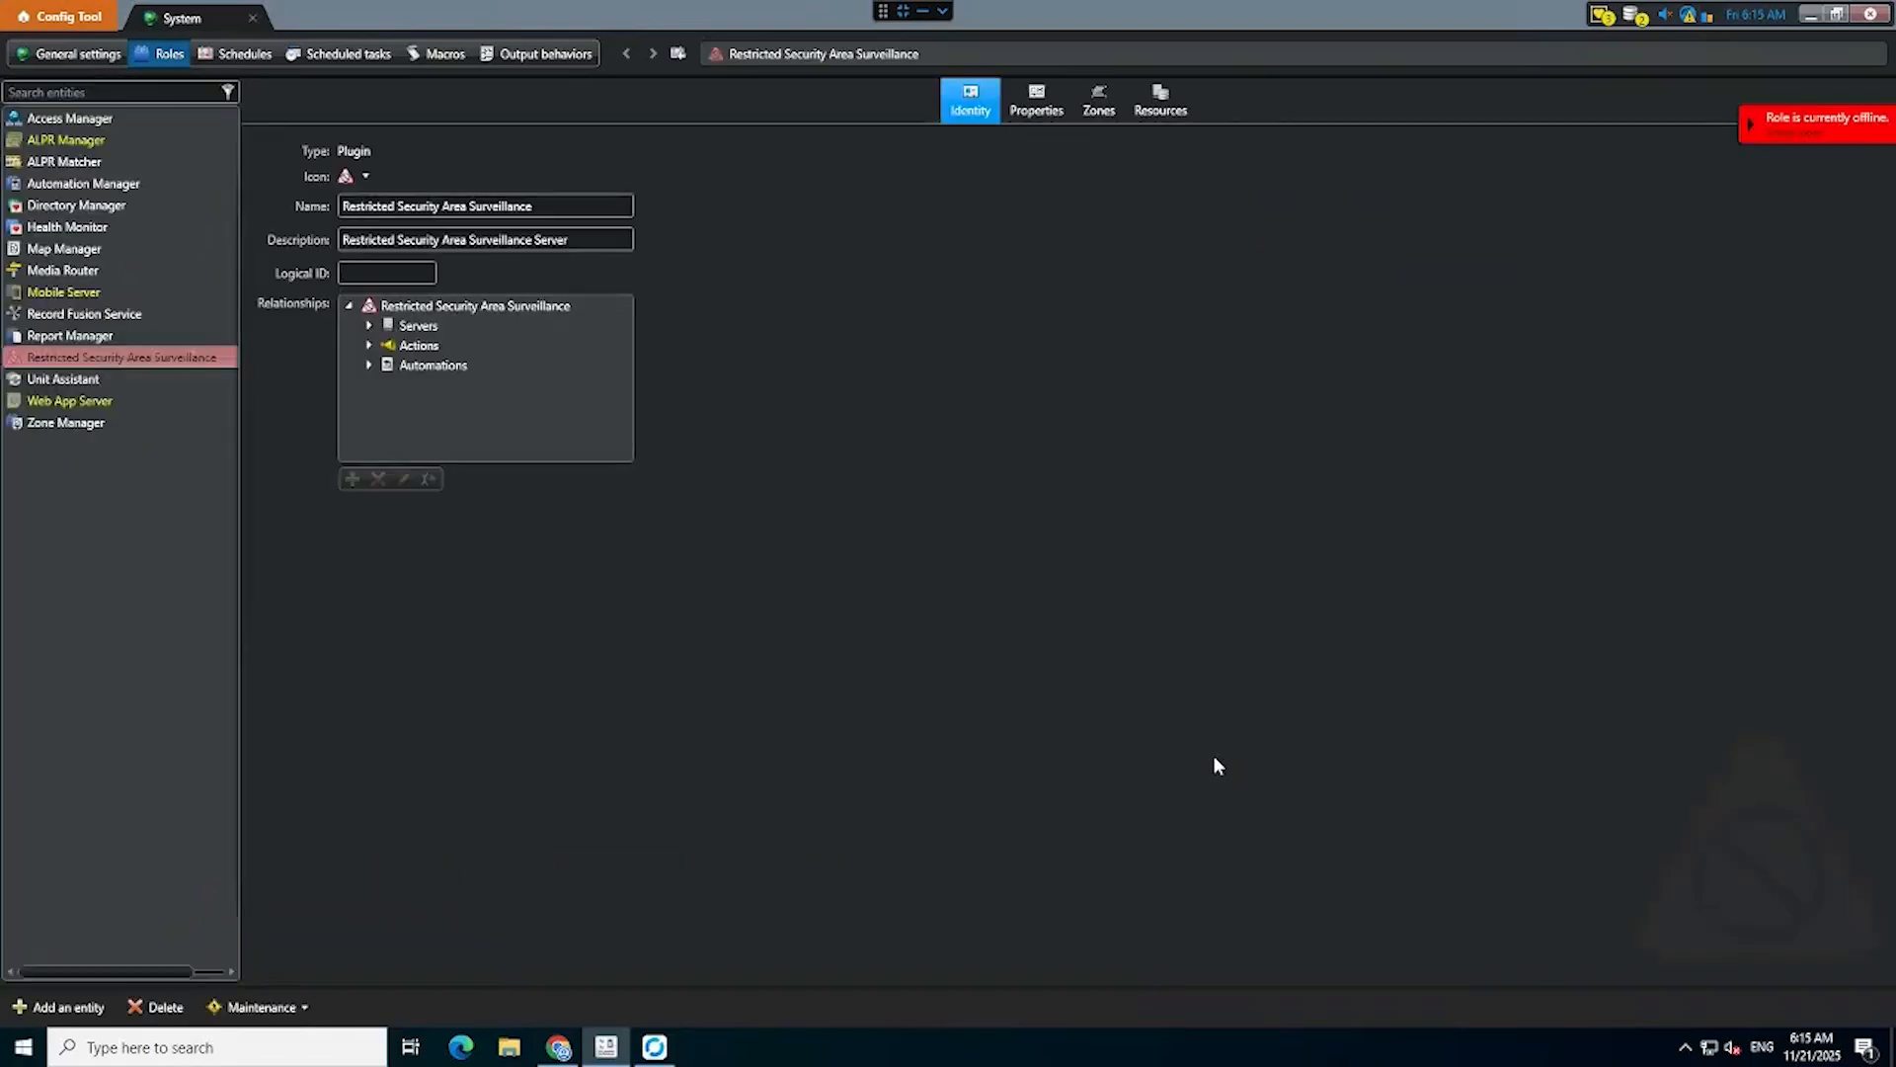
Show the role's advanced RabbitMQ properties and set the IP address to 192.168.103.71.
left_click(1049, 114)
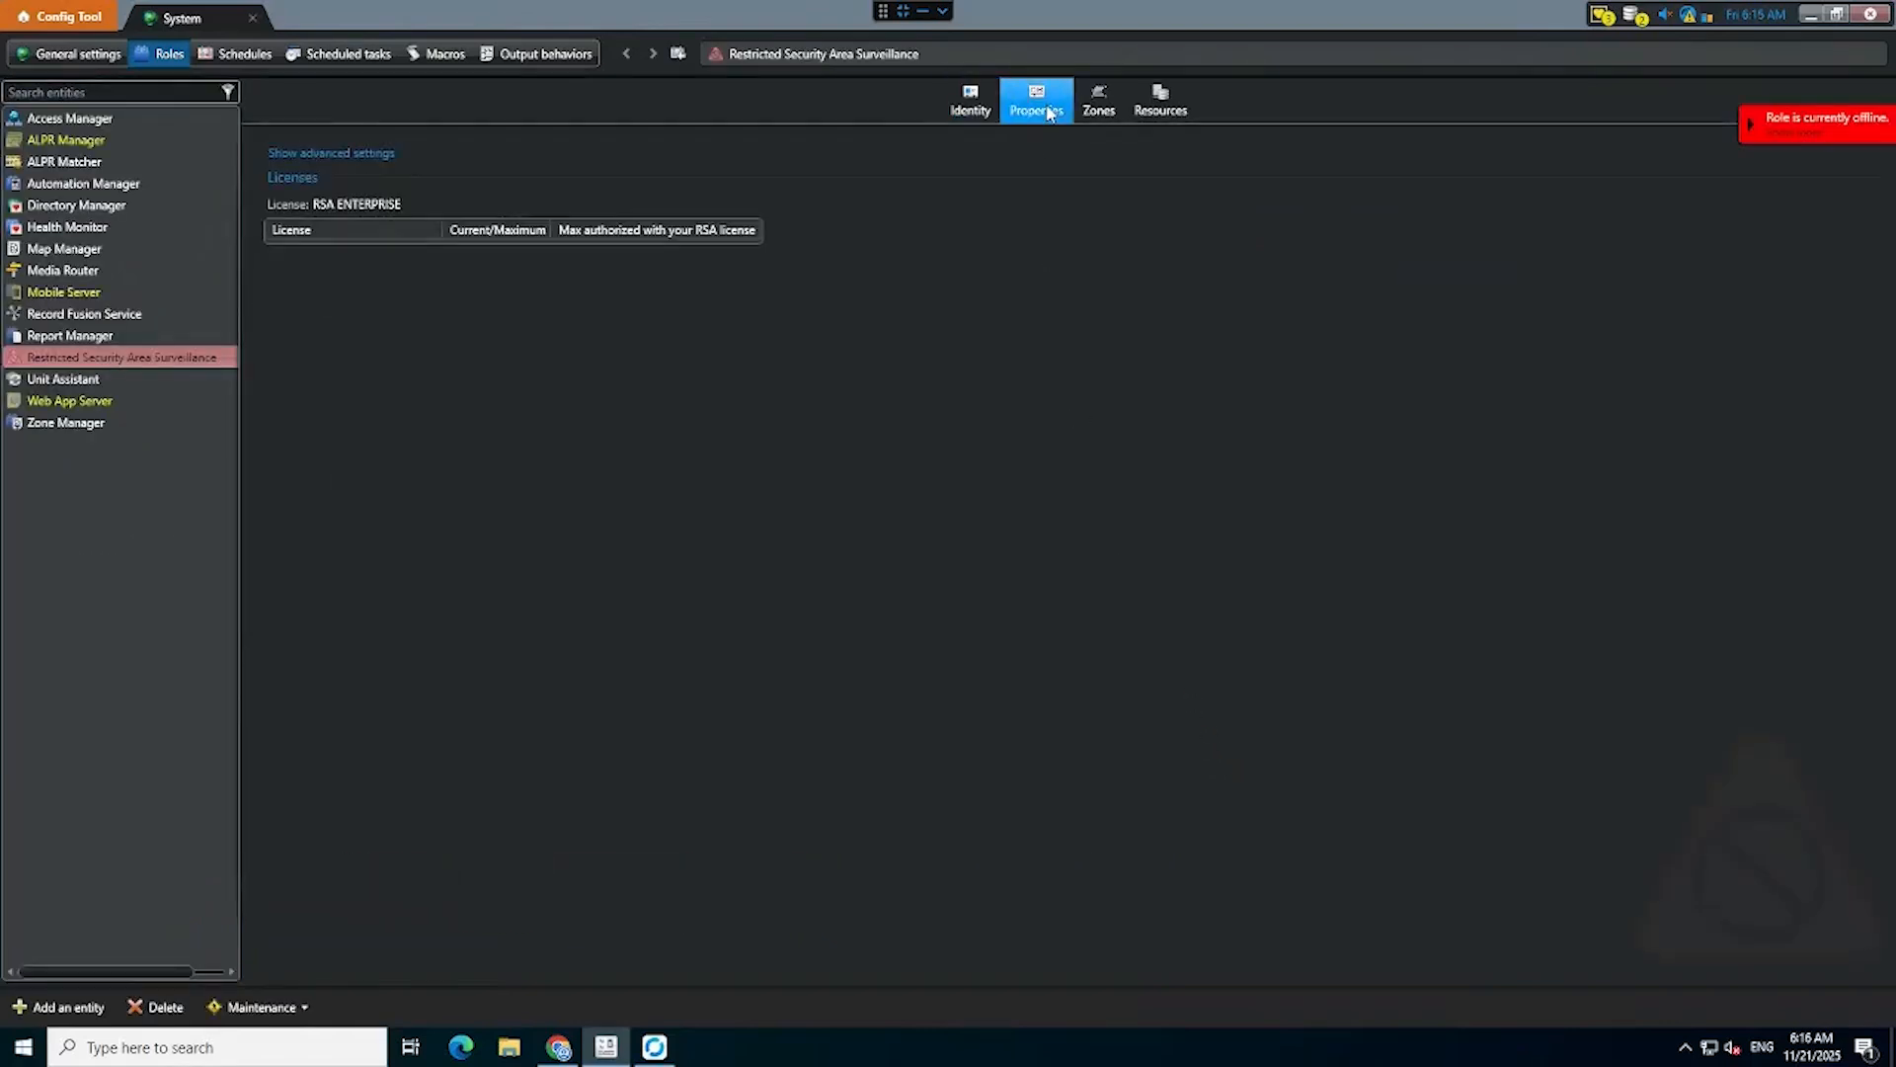
left_click(325, 156)
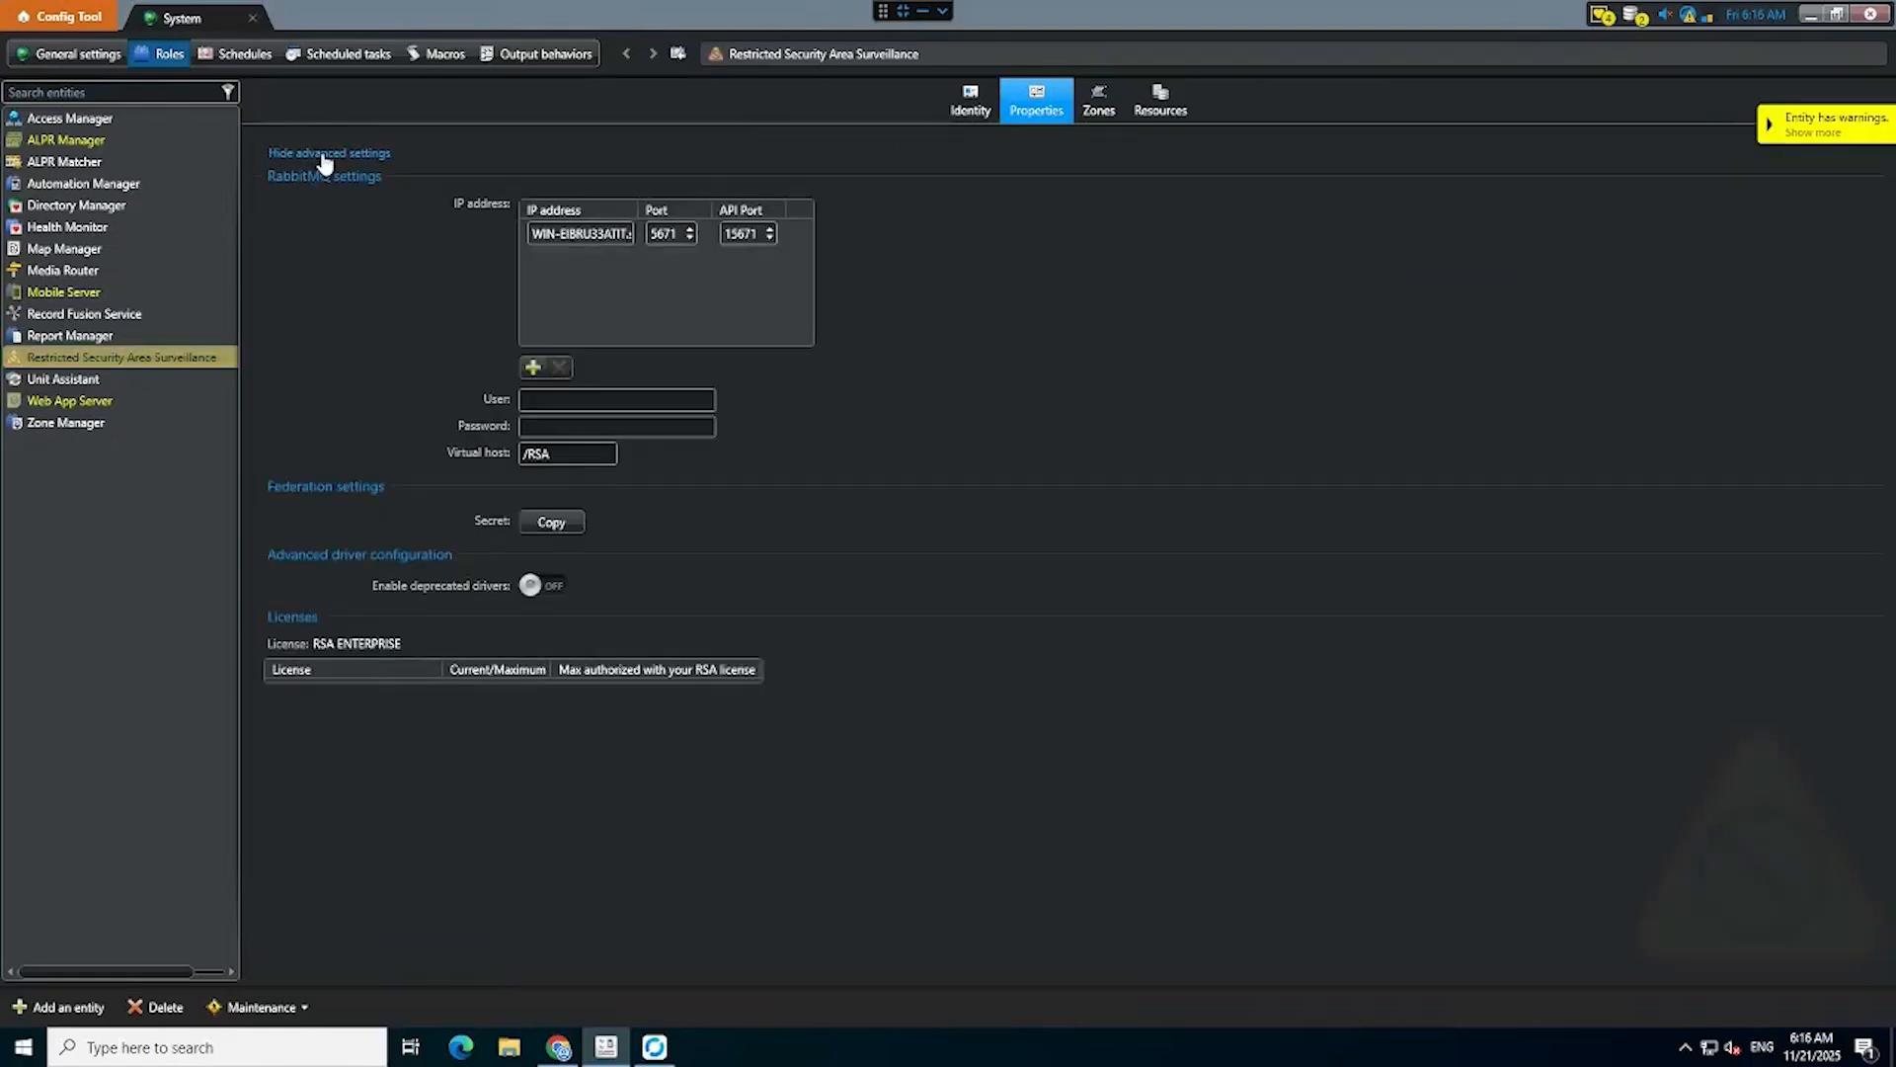
double_click(591, 234)
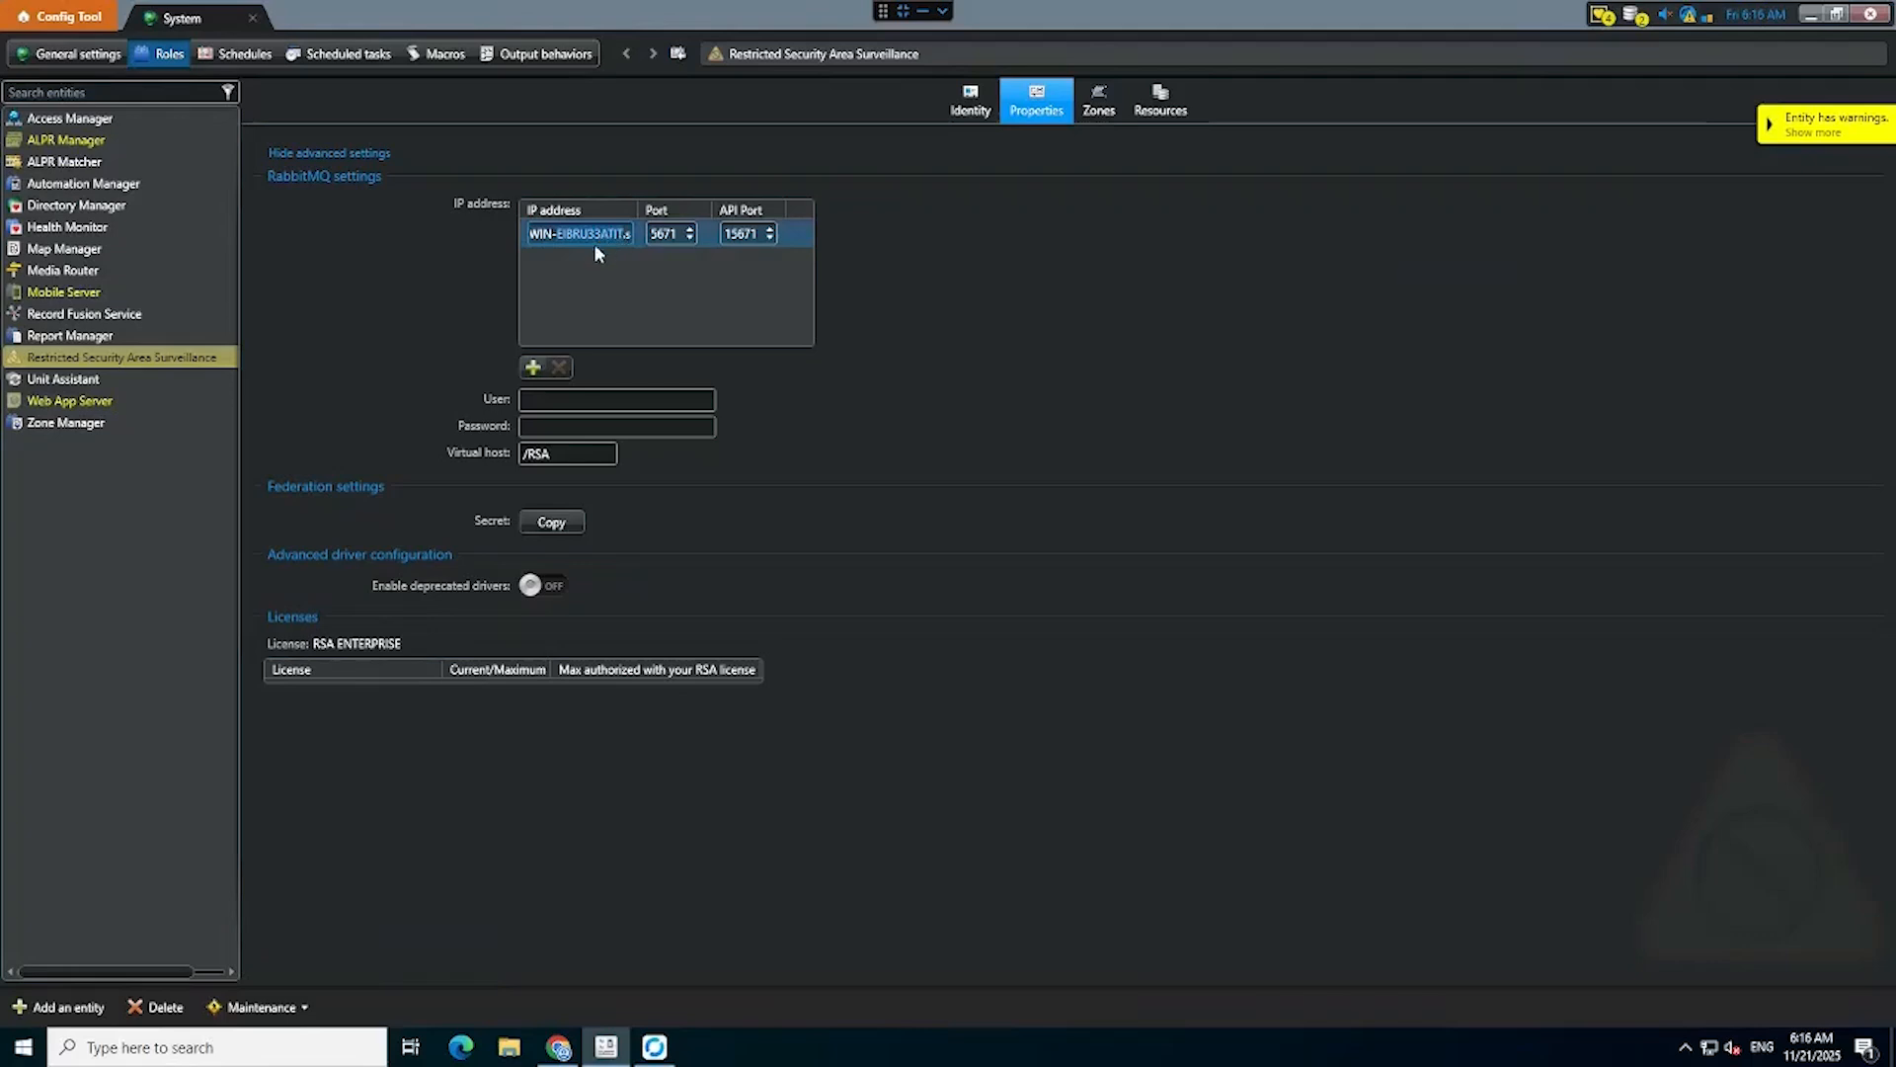
key("ctrl+a")
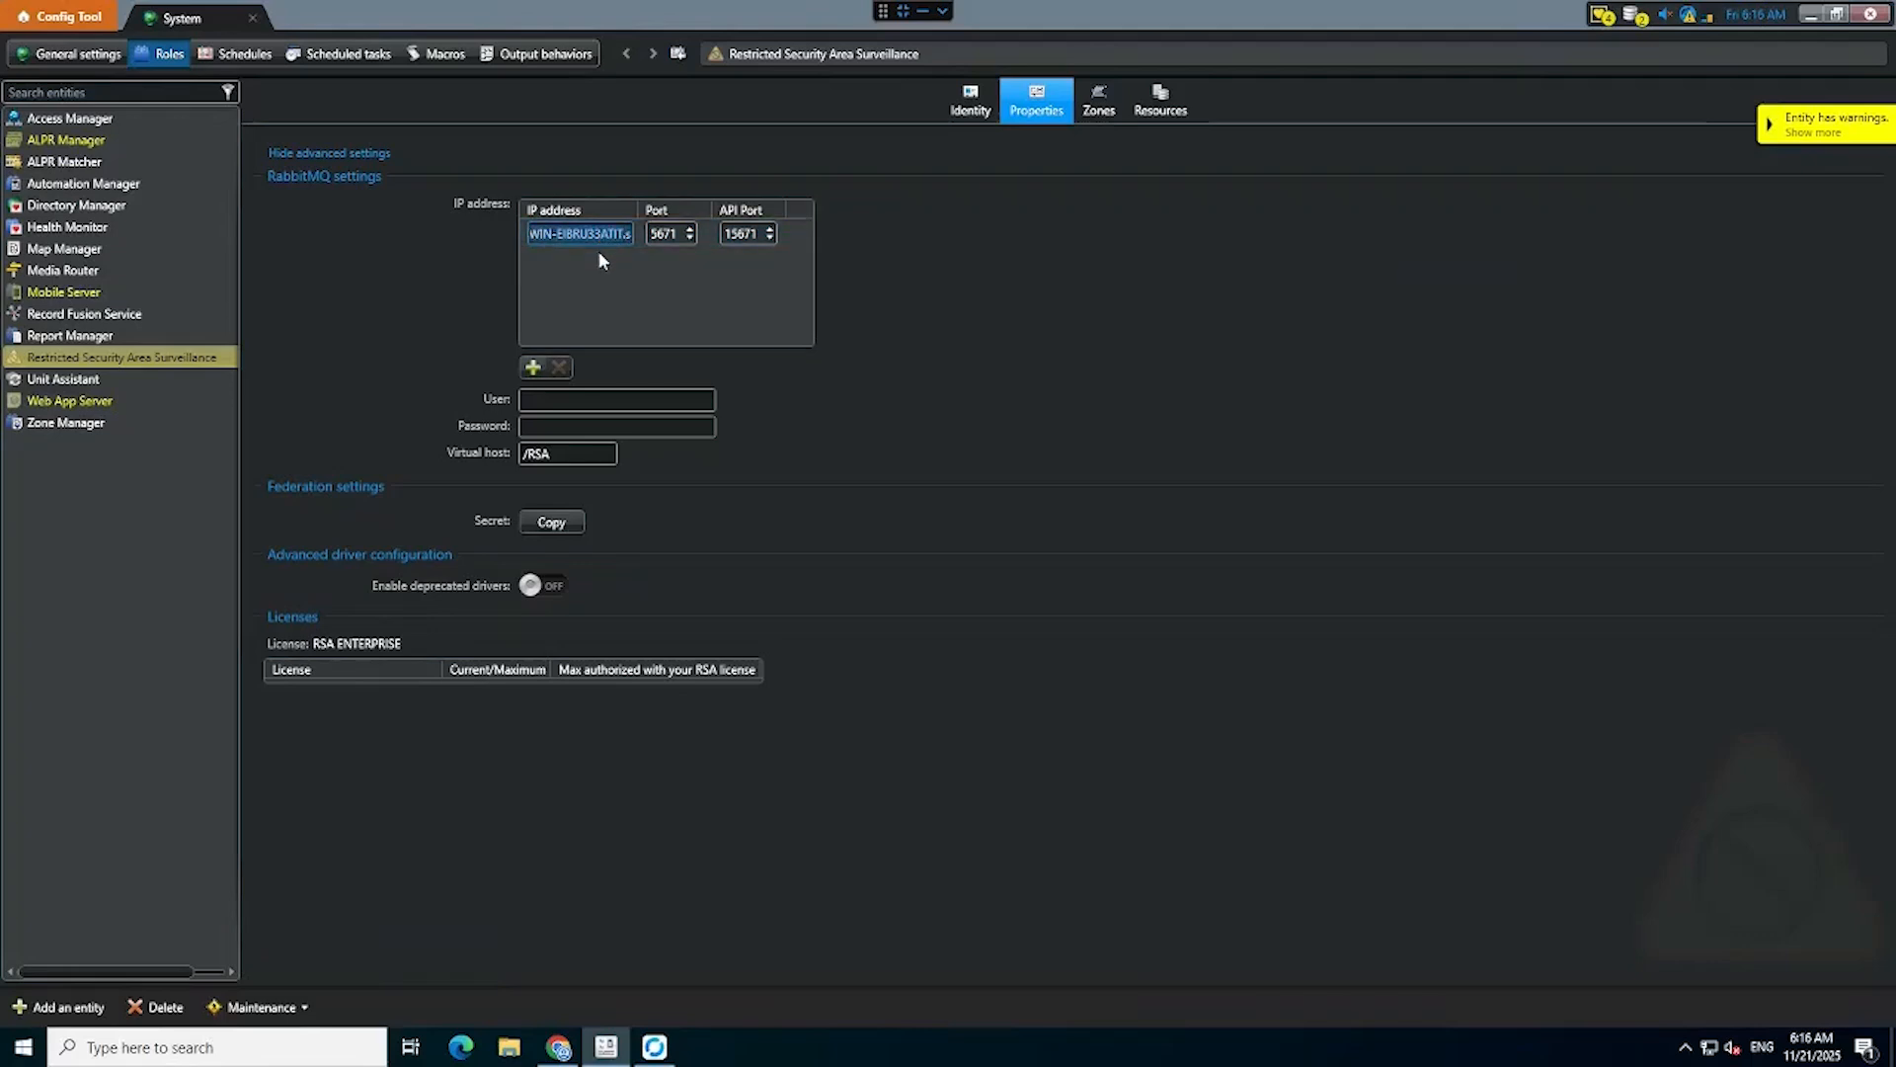
type("192.168.103.71")
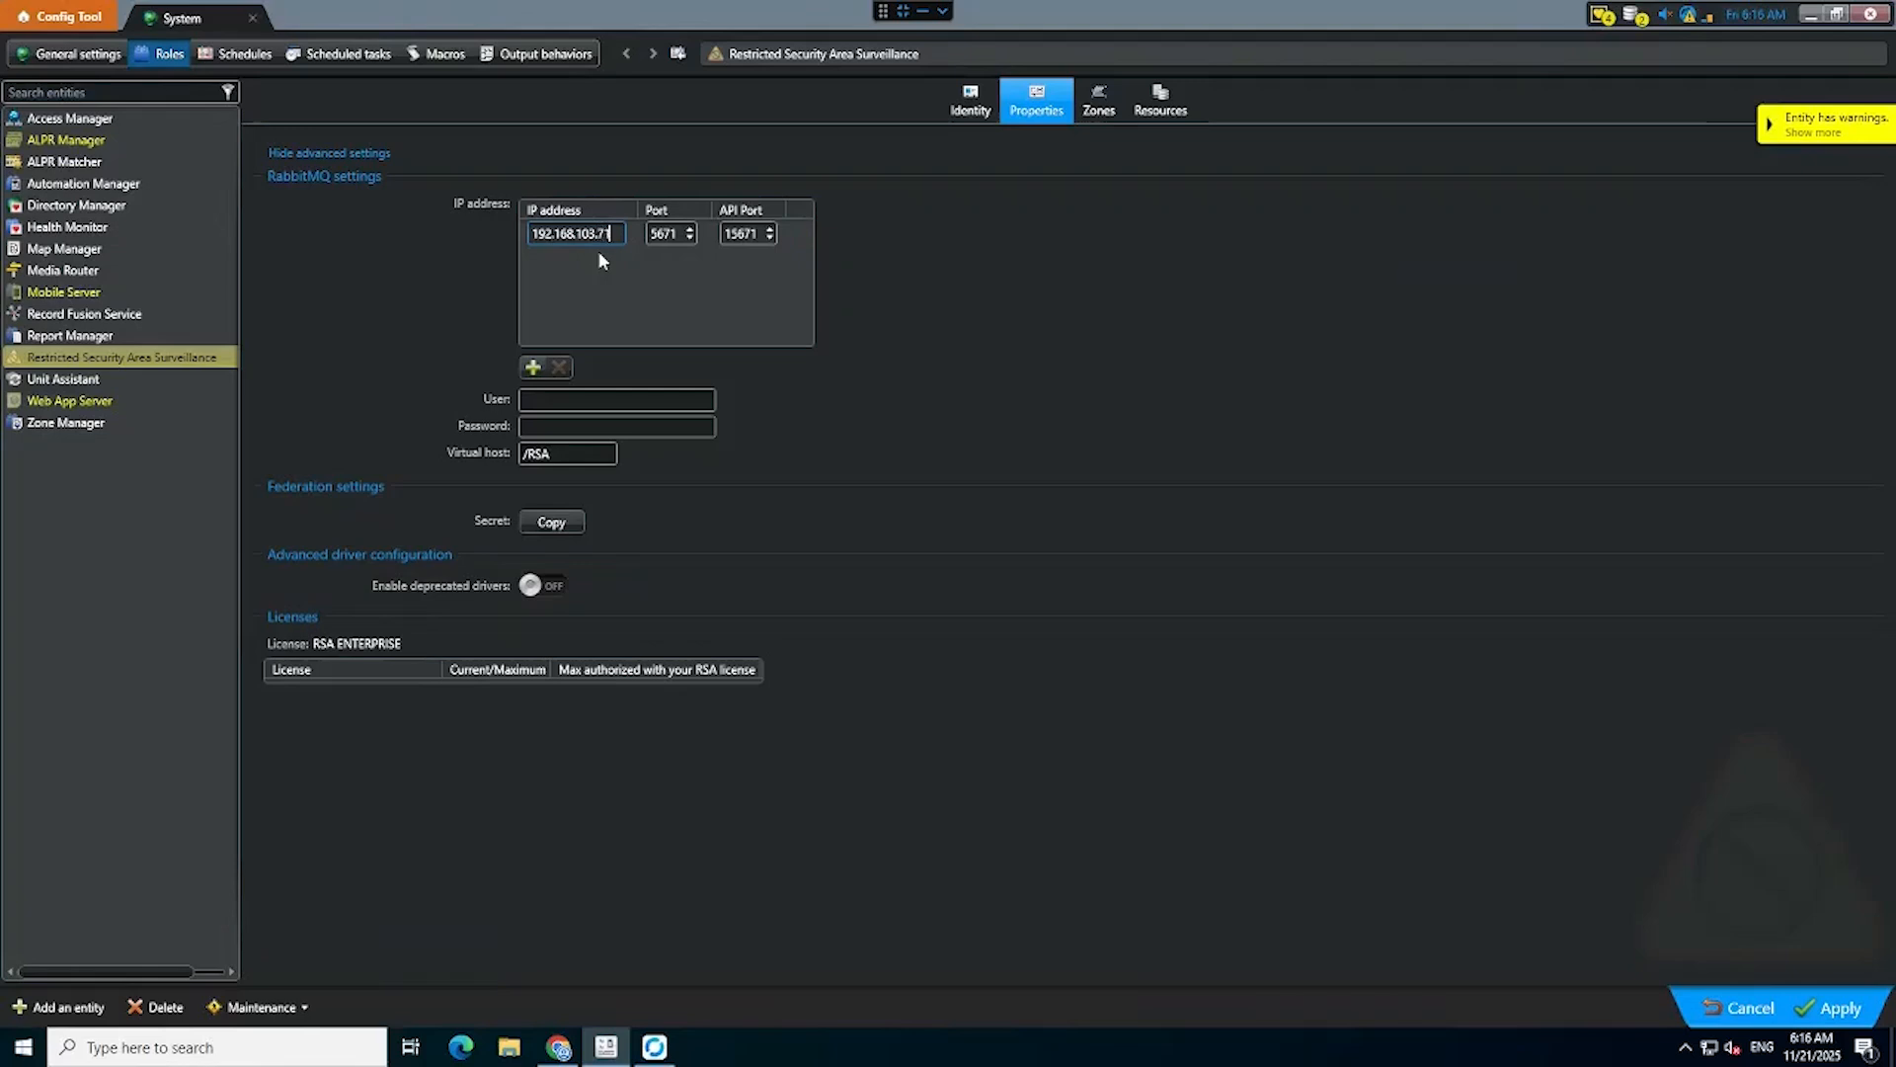
Enter the RabbitMQ user name and password, then apply the role settings.
left_click(584, 399)
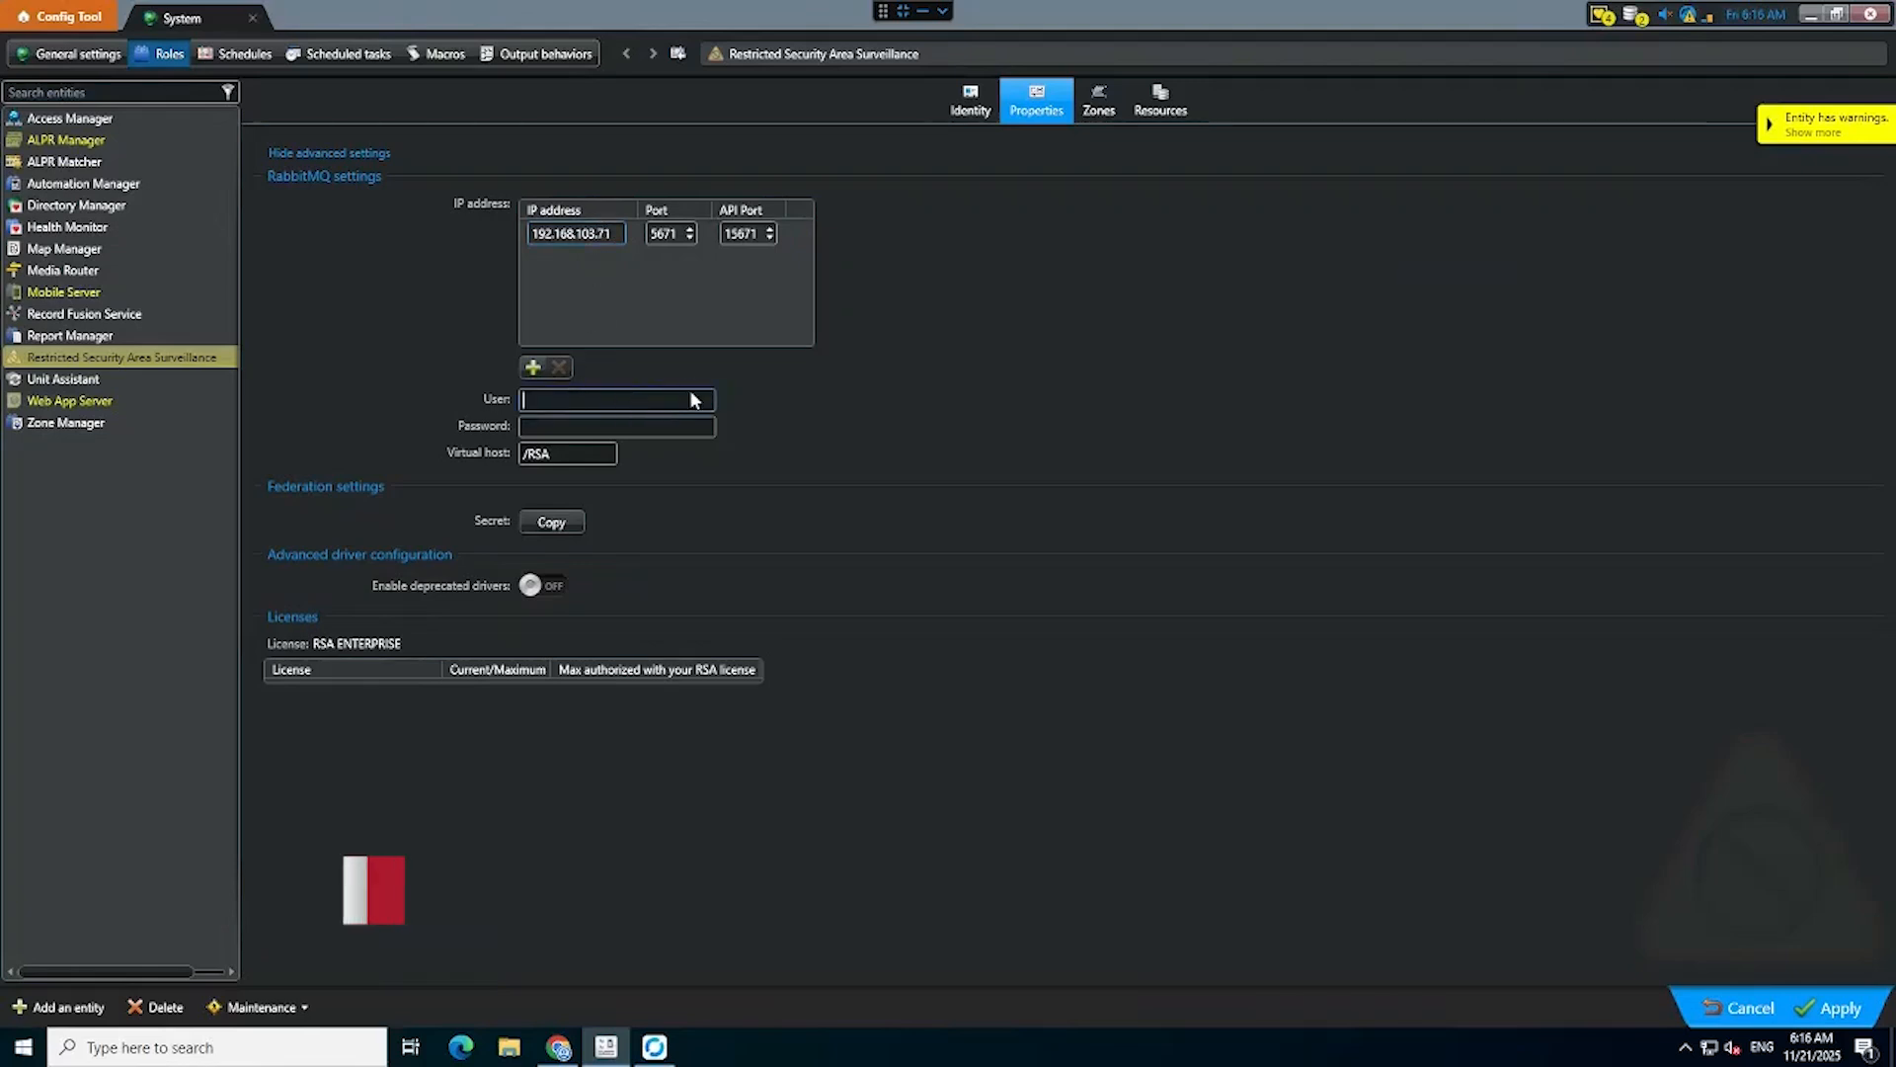
type("A")
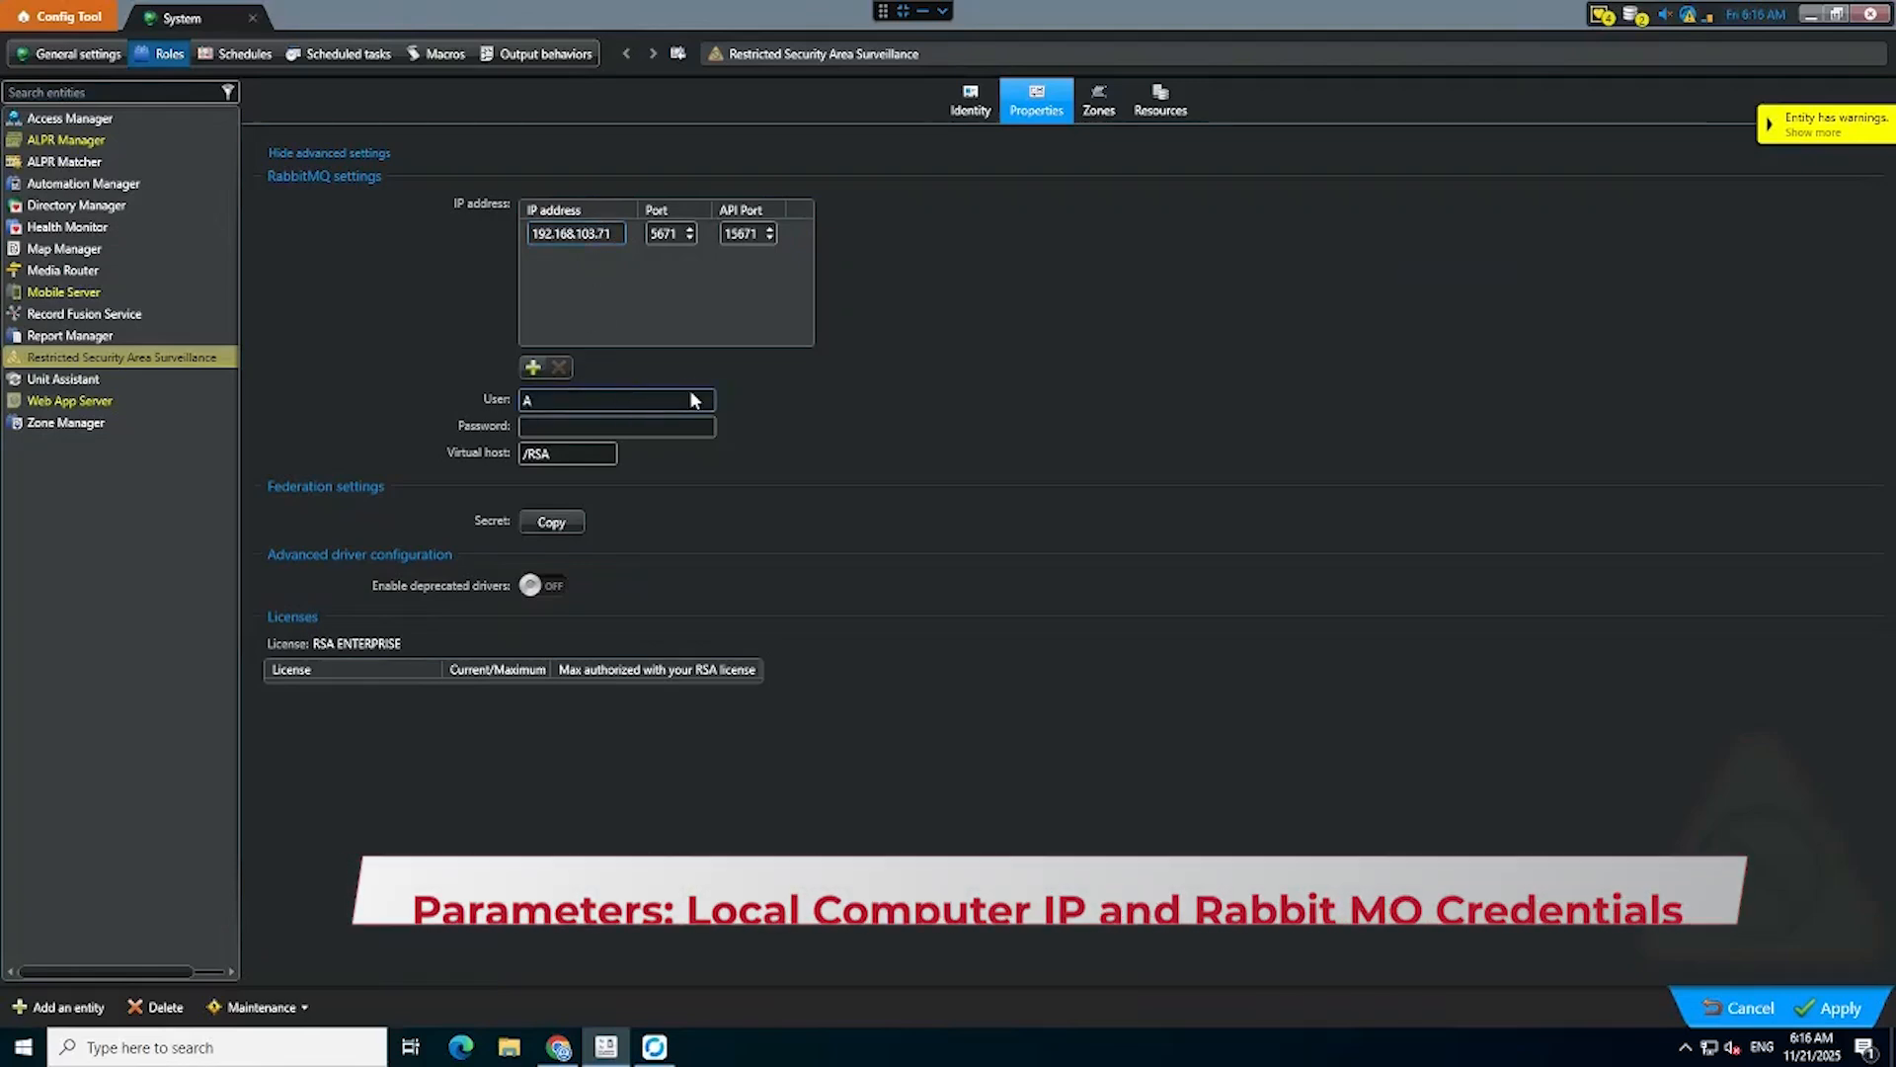
type("dmin")
key("Tab")
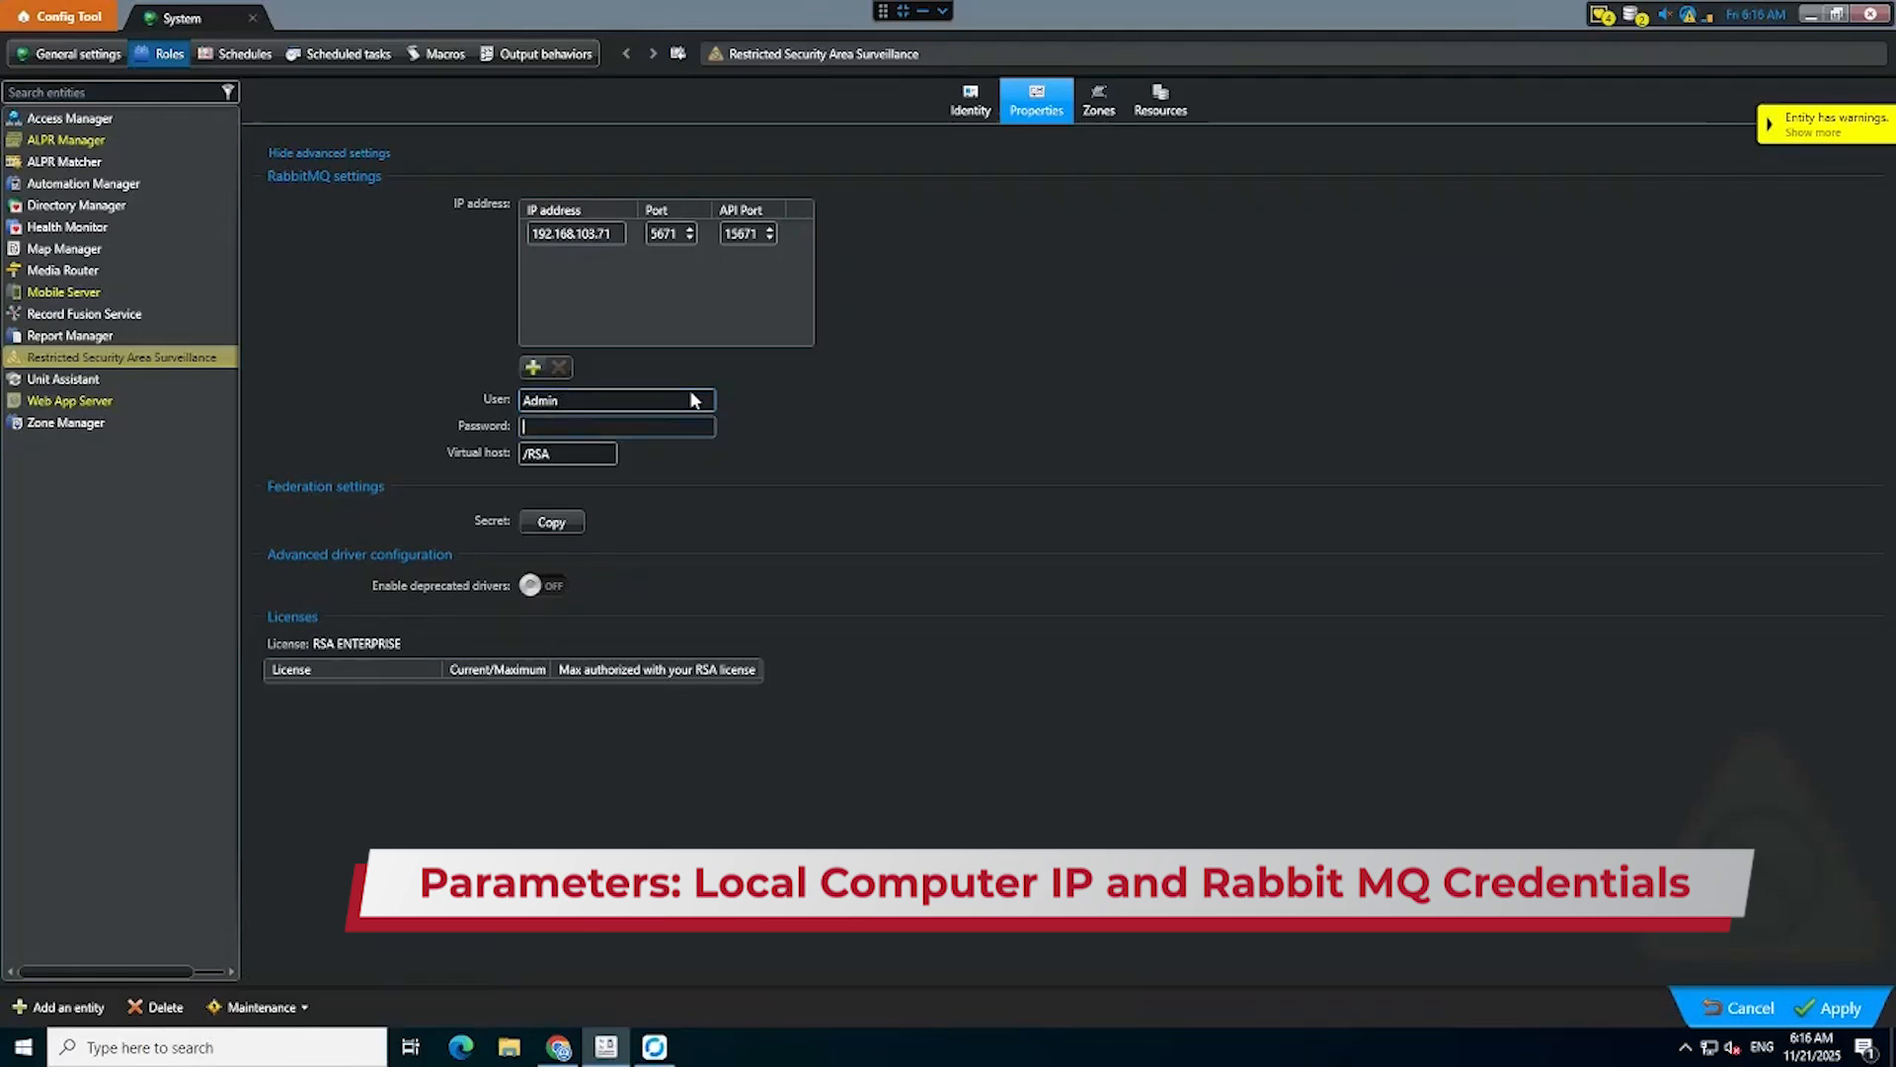
type("admin")
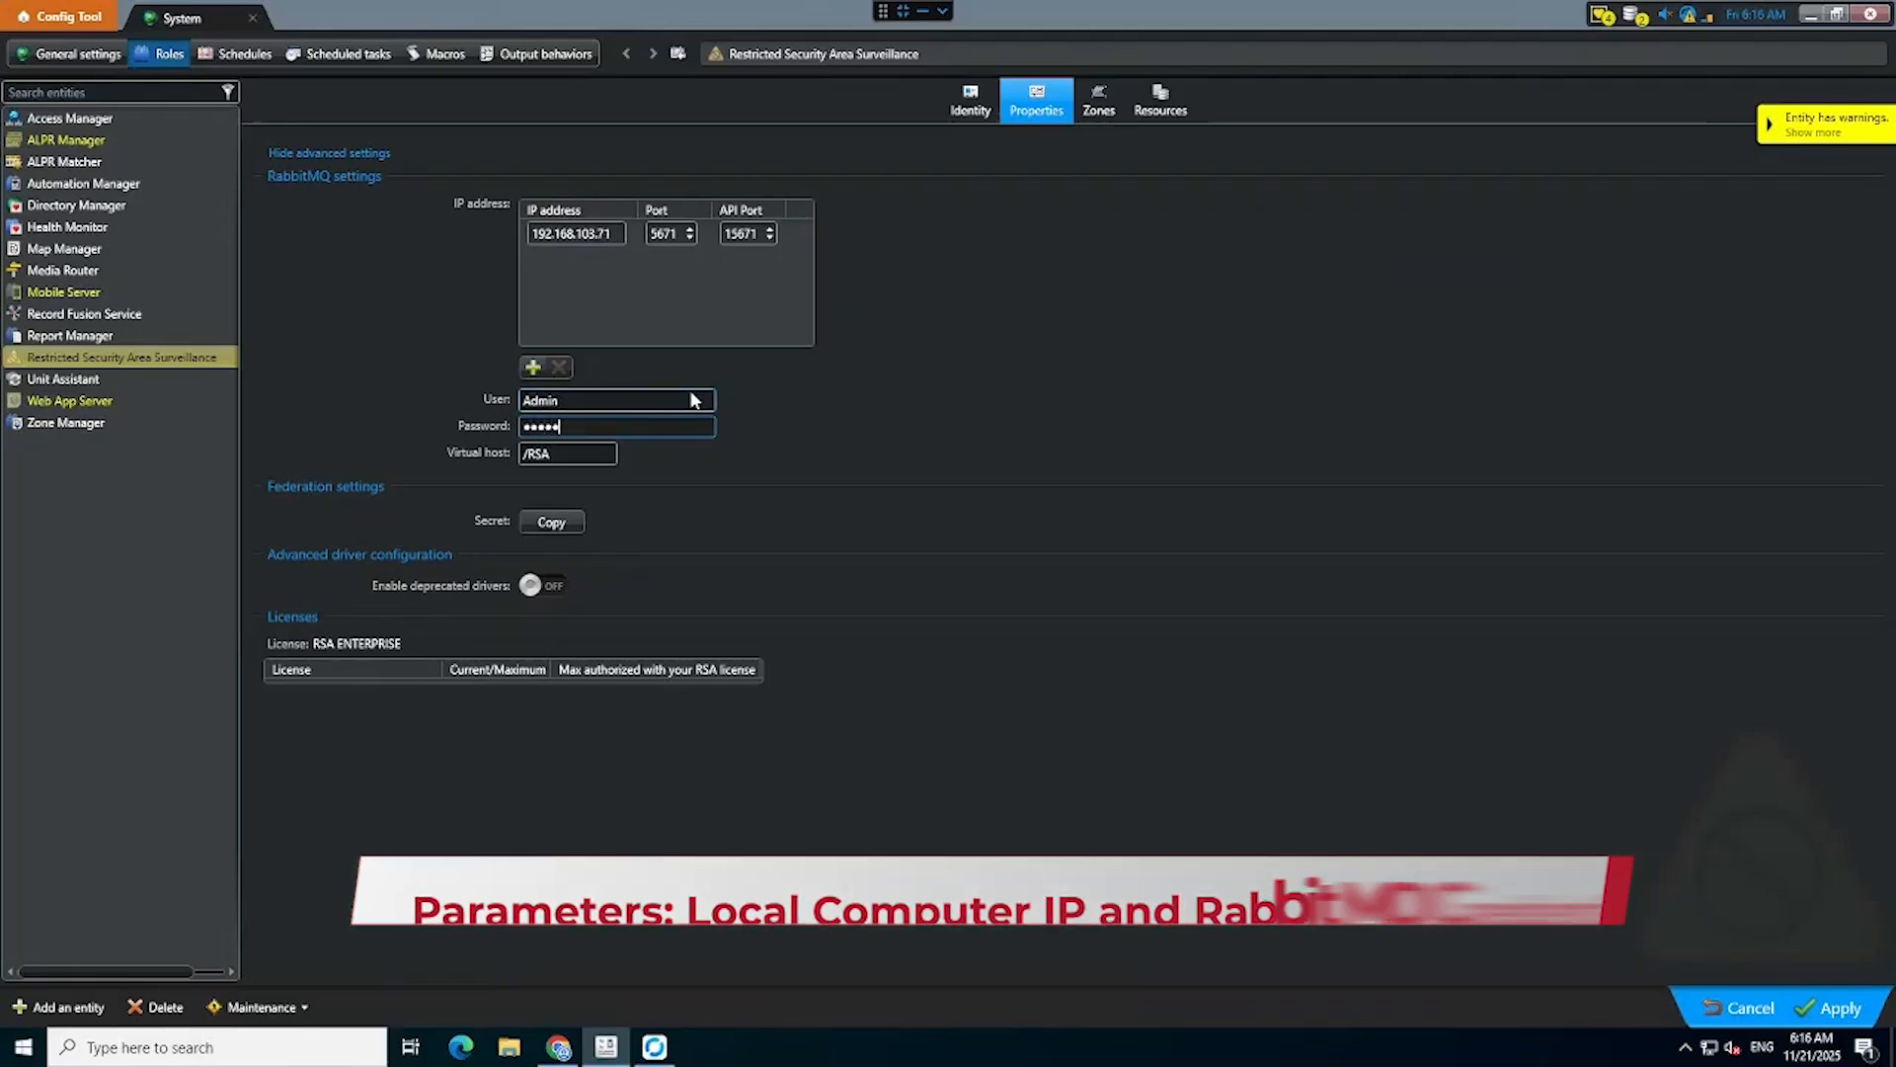
left_click(1837, 1010)
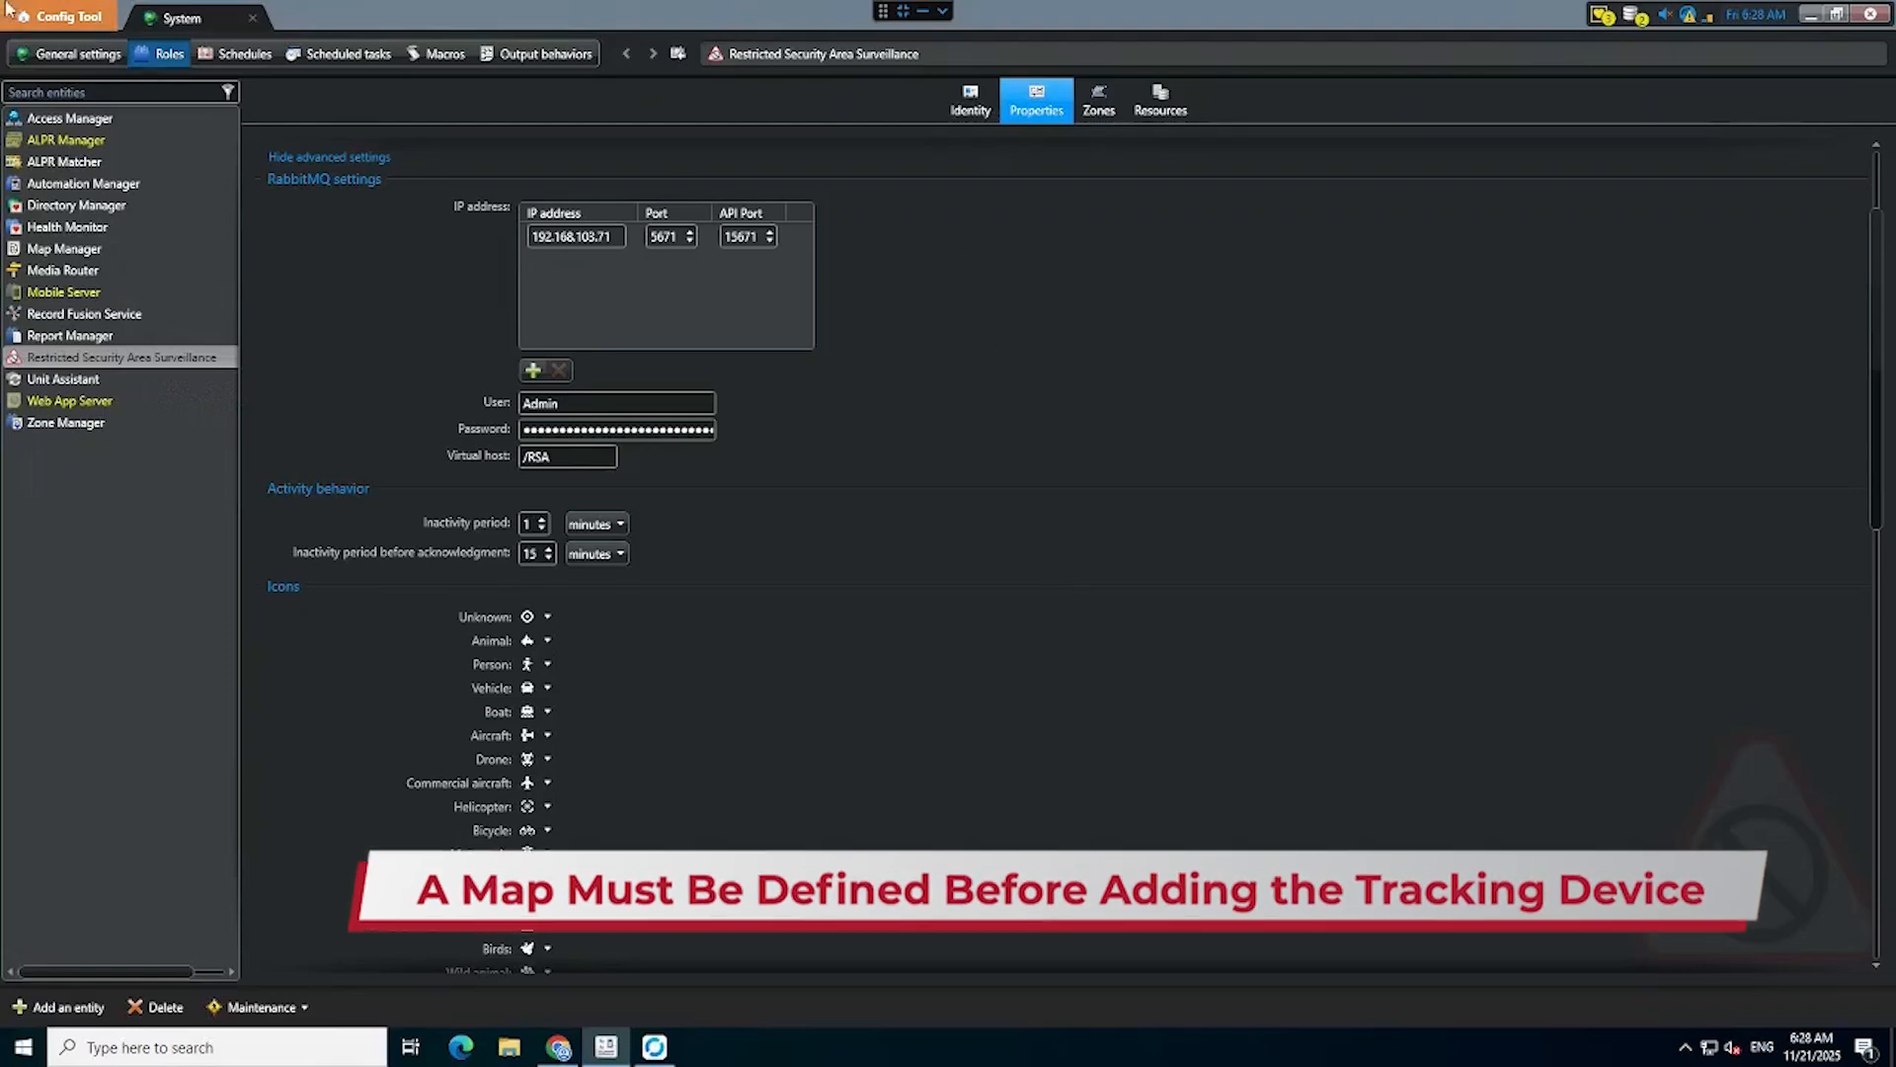
Add a new area in Area view, rename it GOSB, and apply the change.
left_click(54, 20)
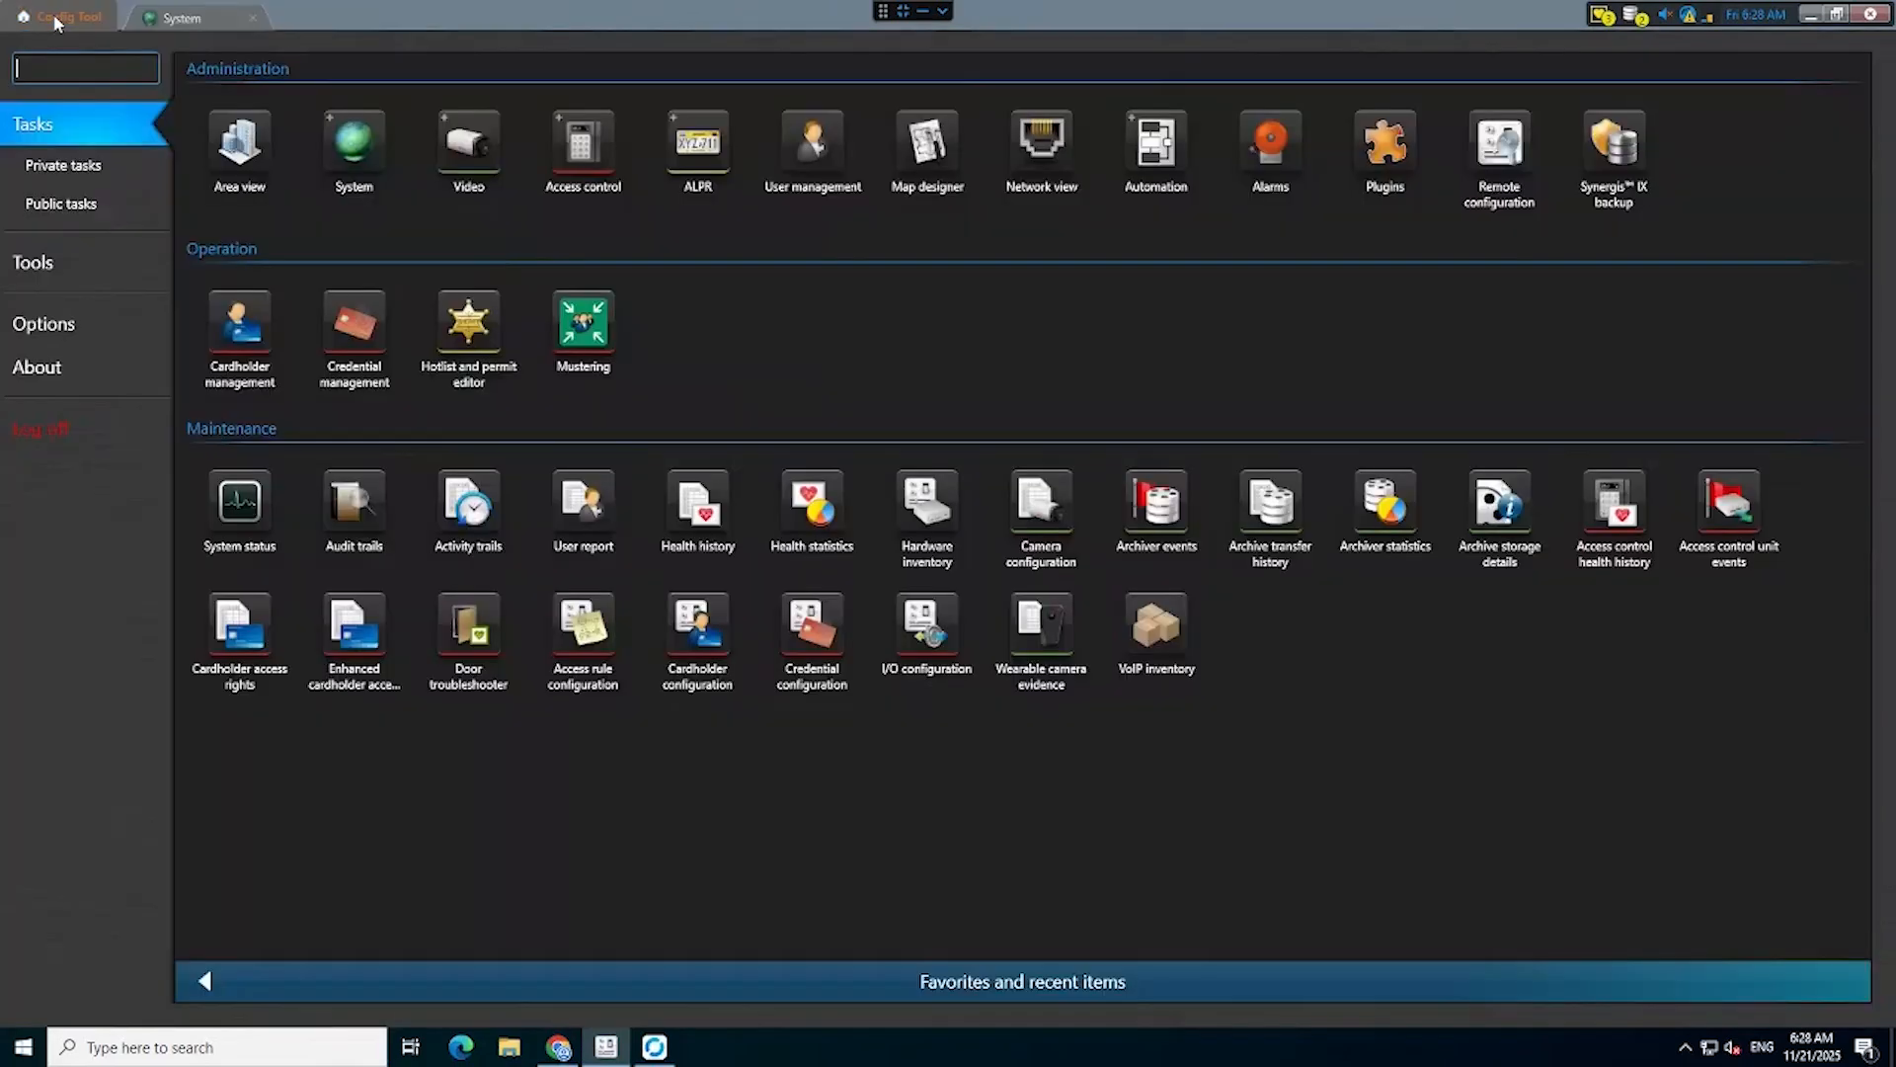
left_click(239, 148)
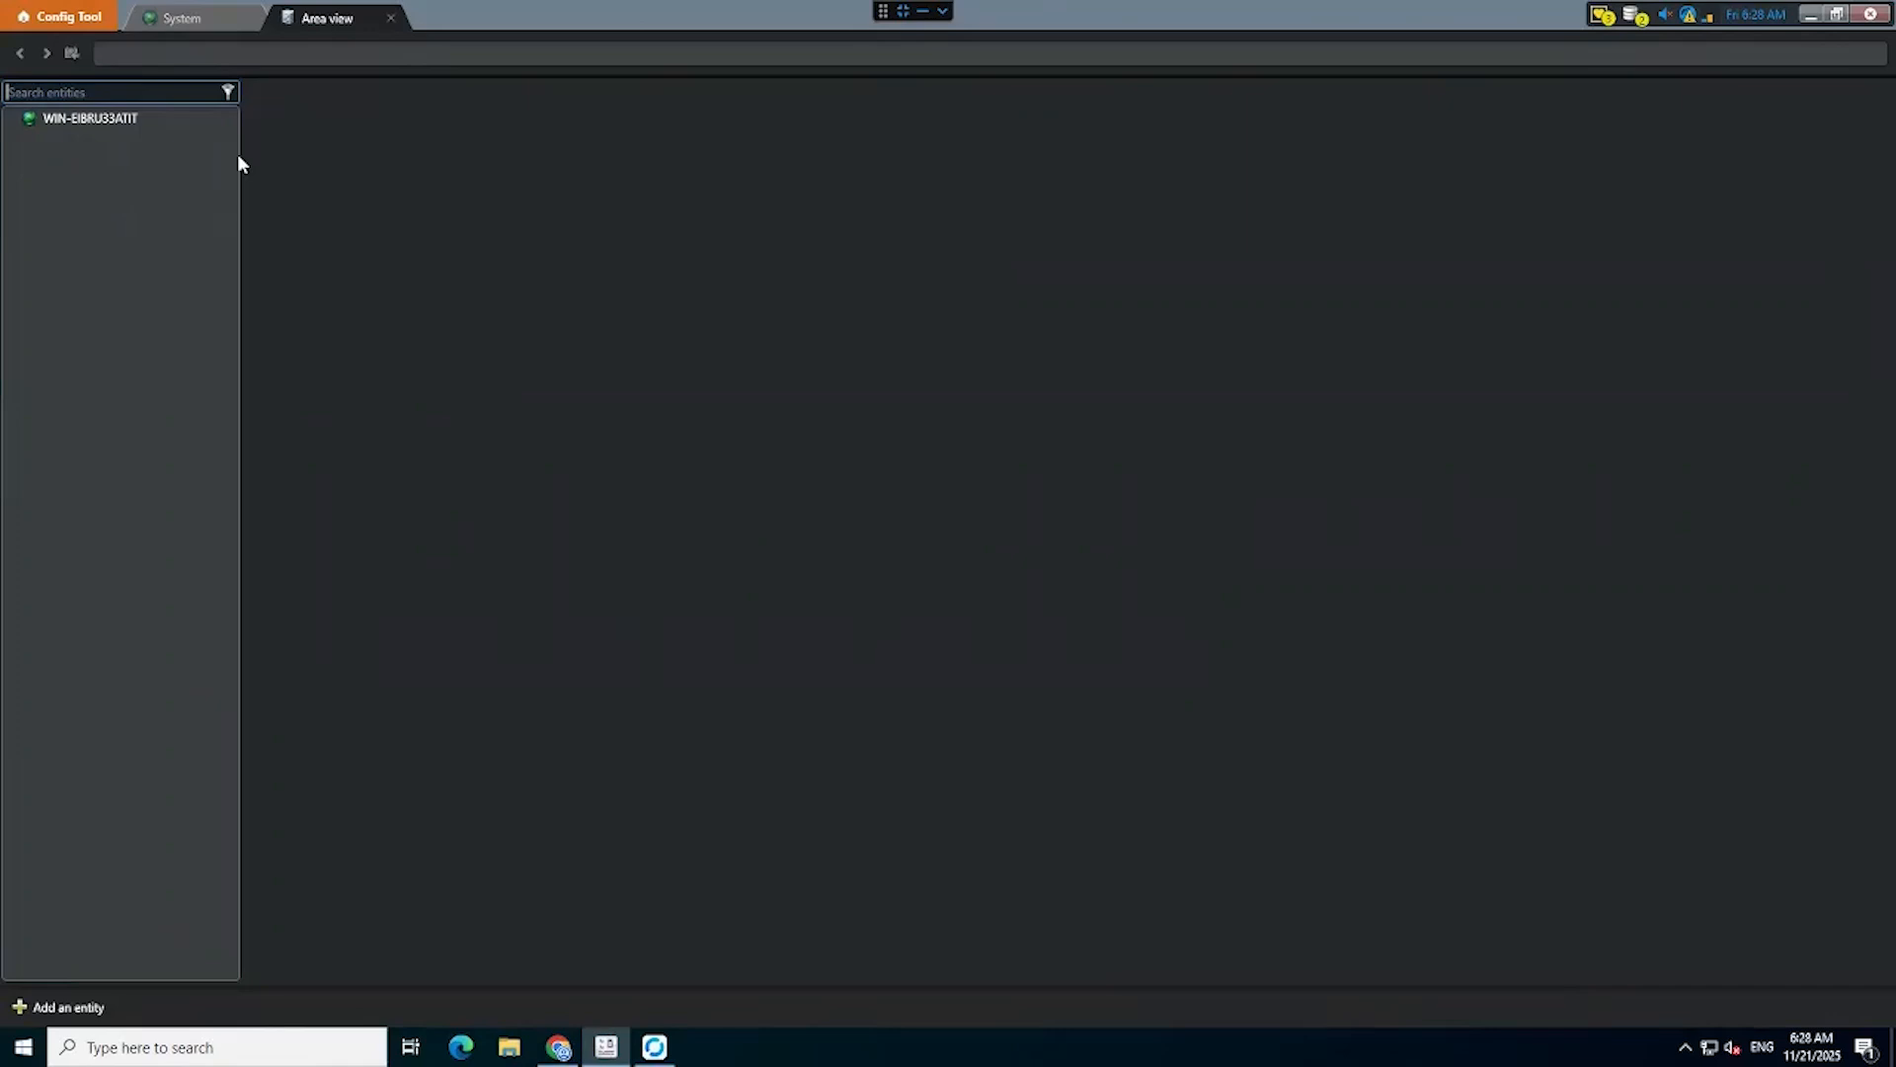
left_click(63, 1008)
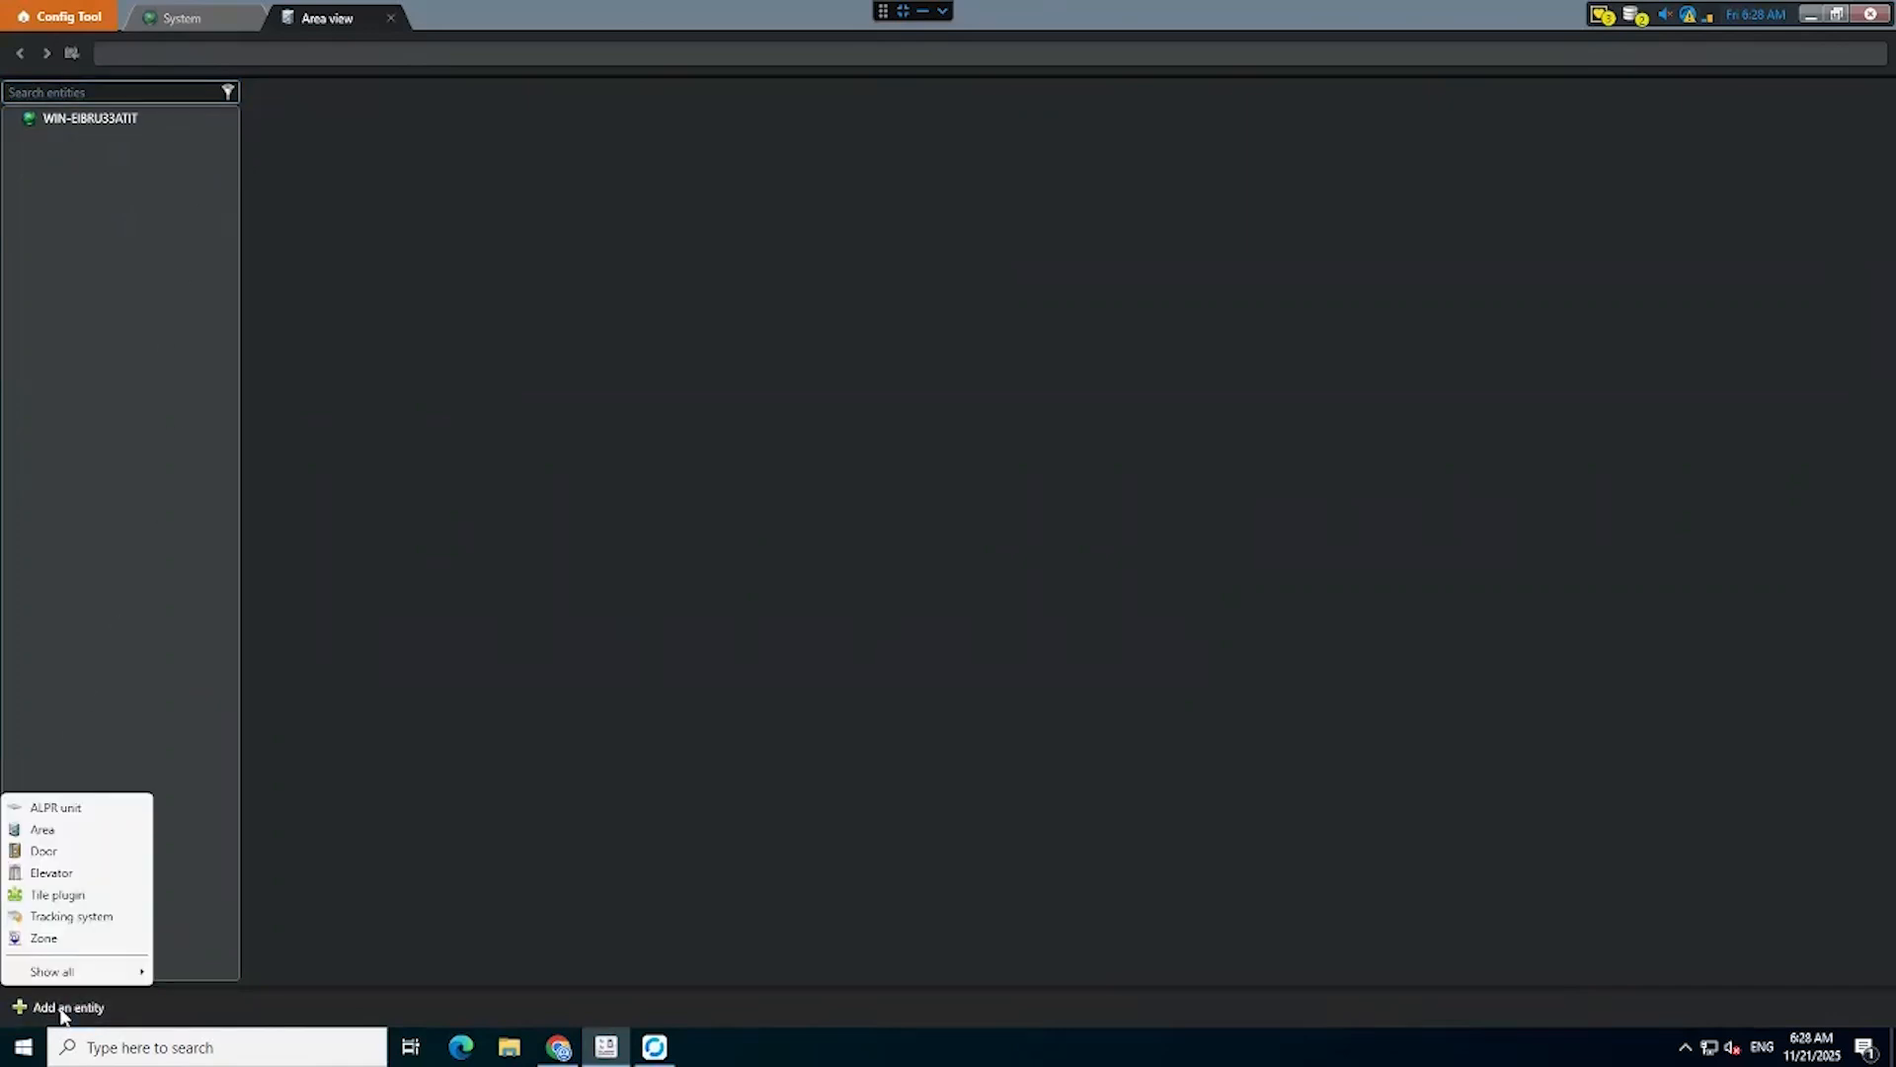
left_click(68, 828)
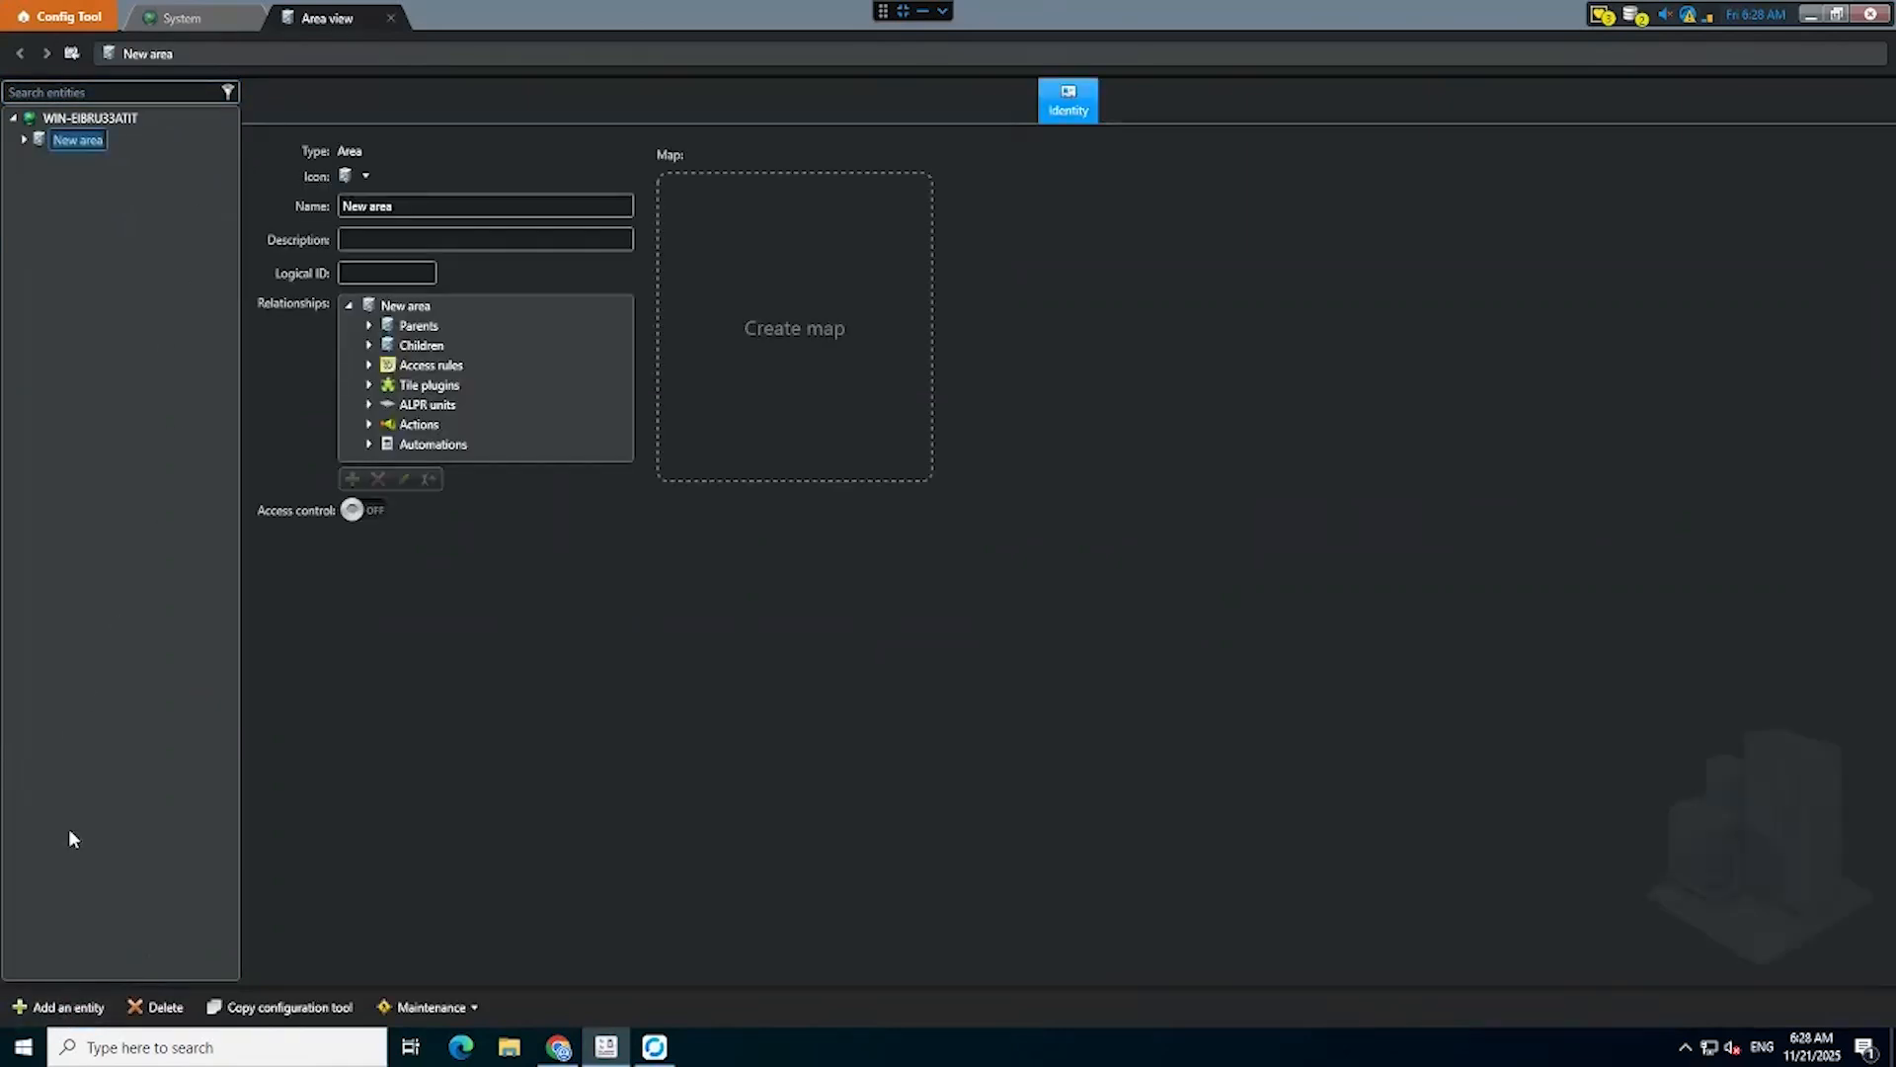
left_click(443, 211)
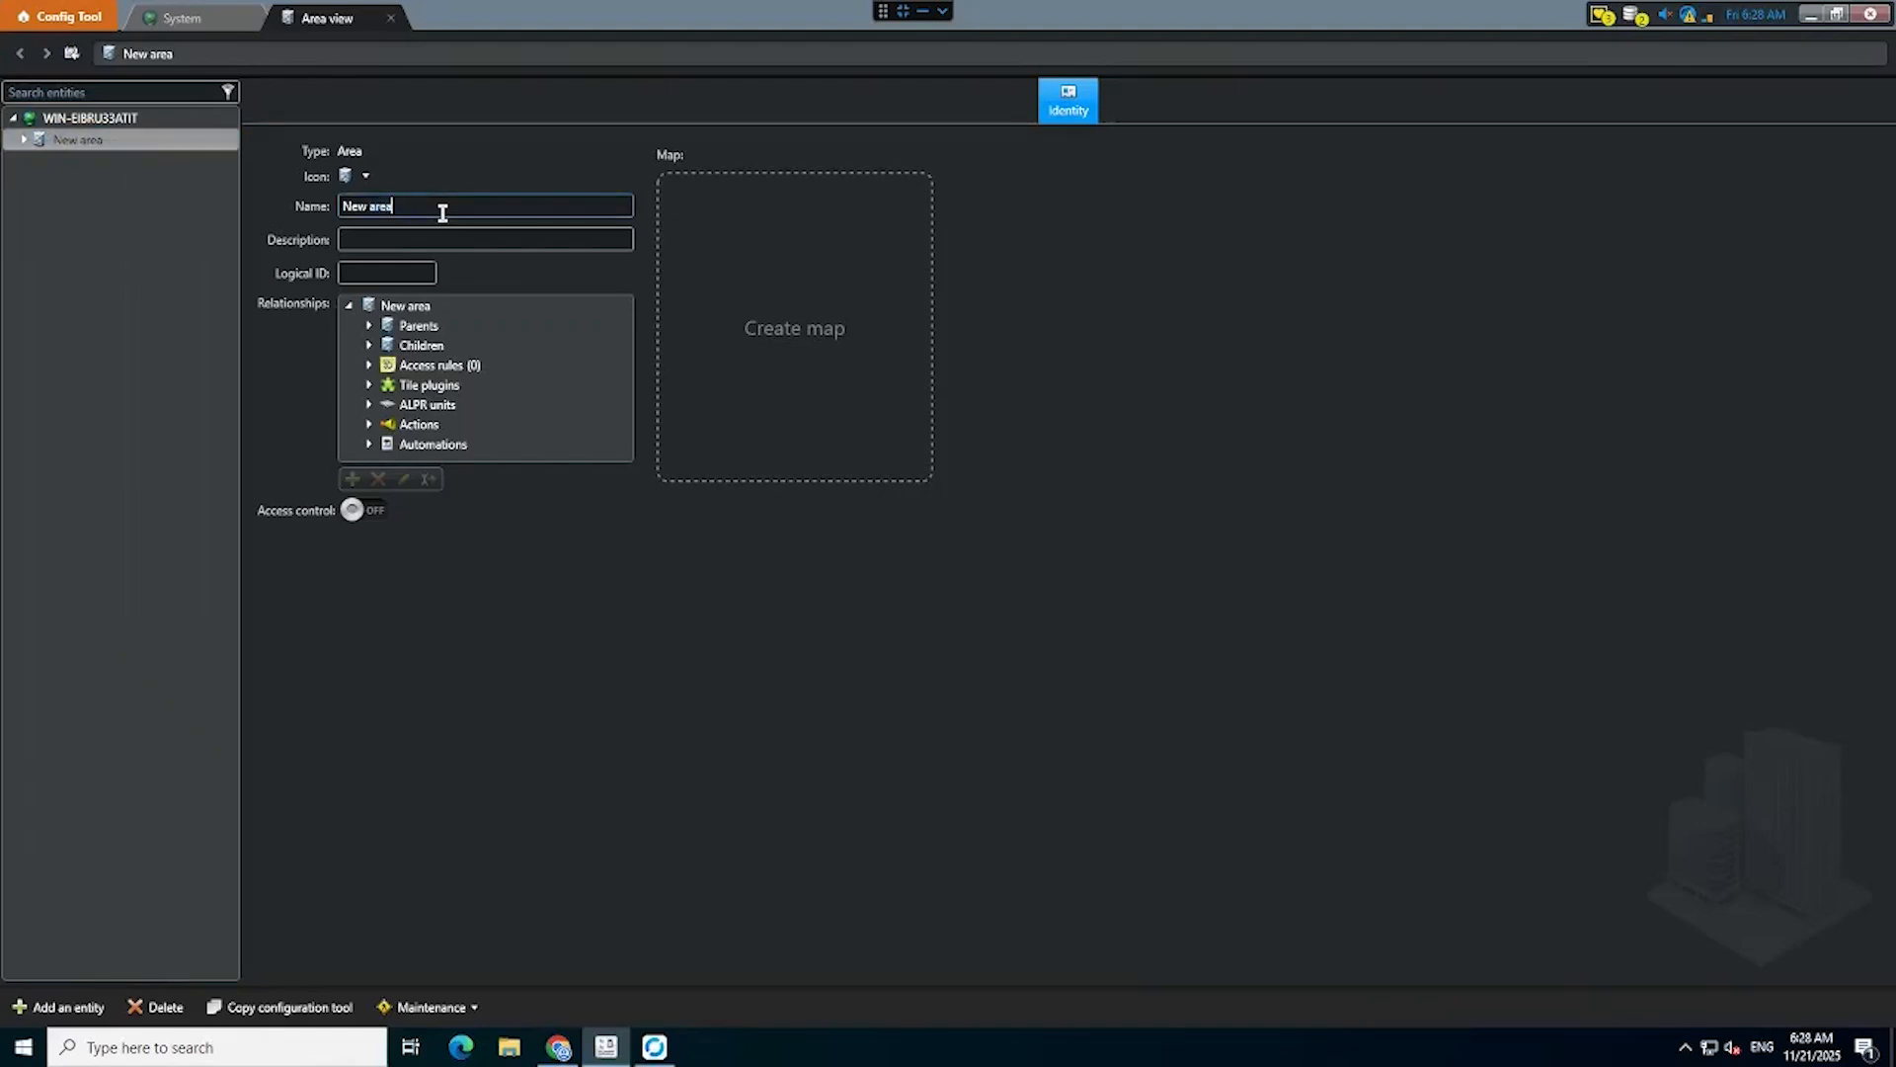
key("ctrl+a")
type("GOSE")
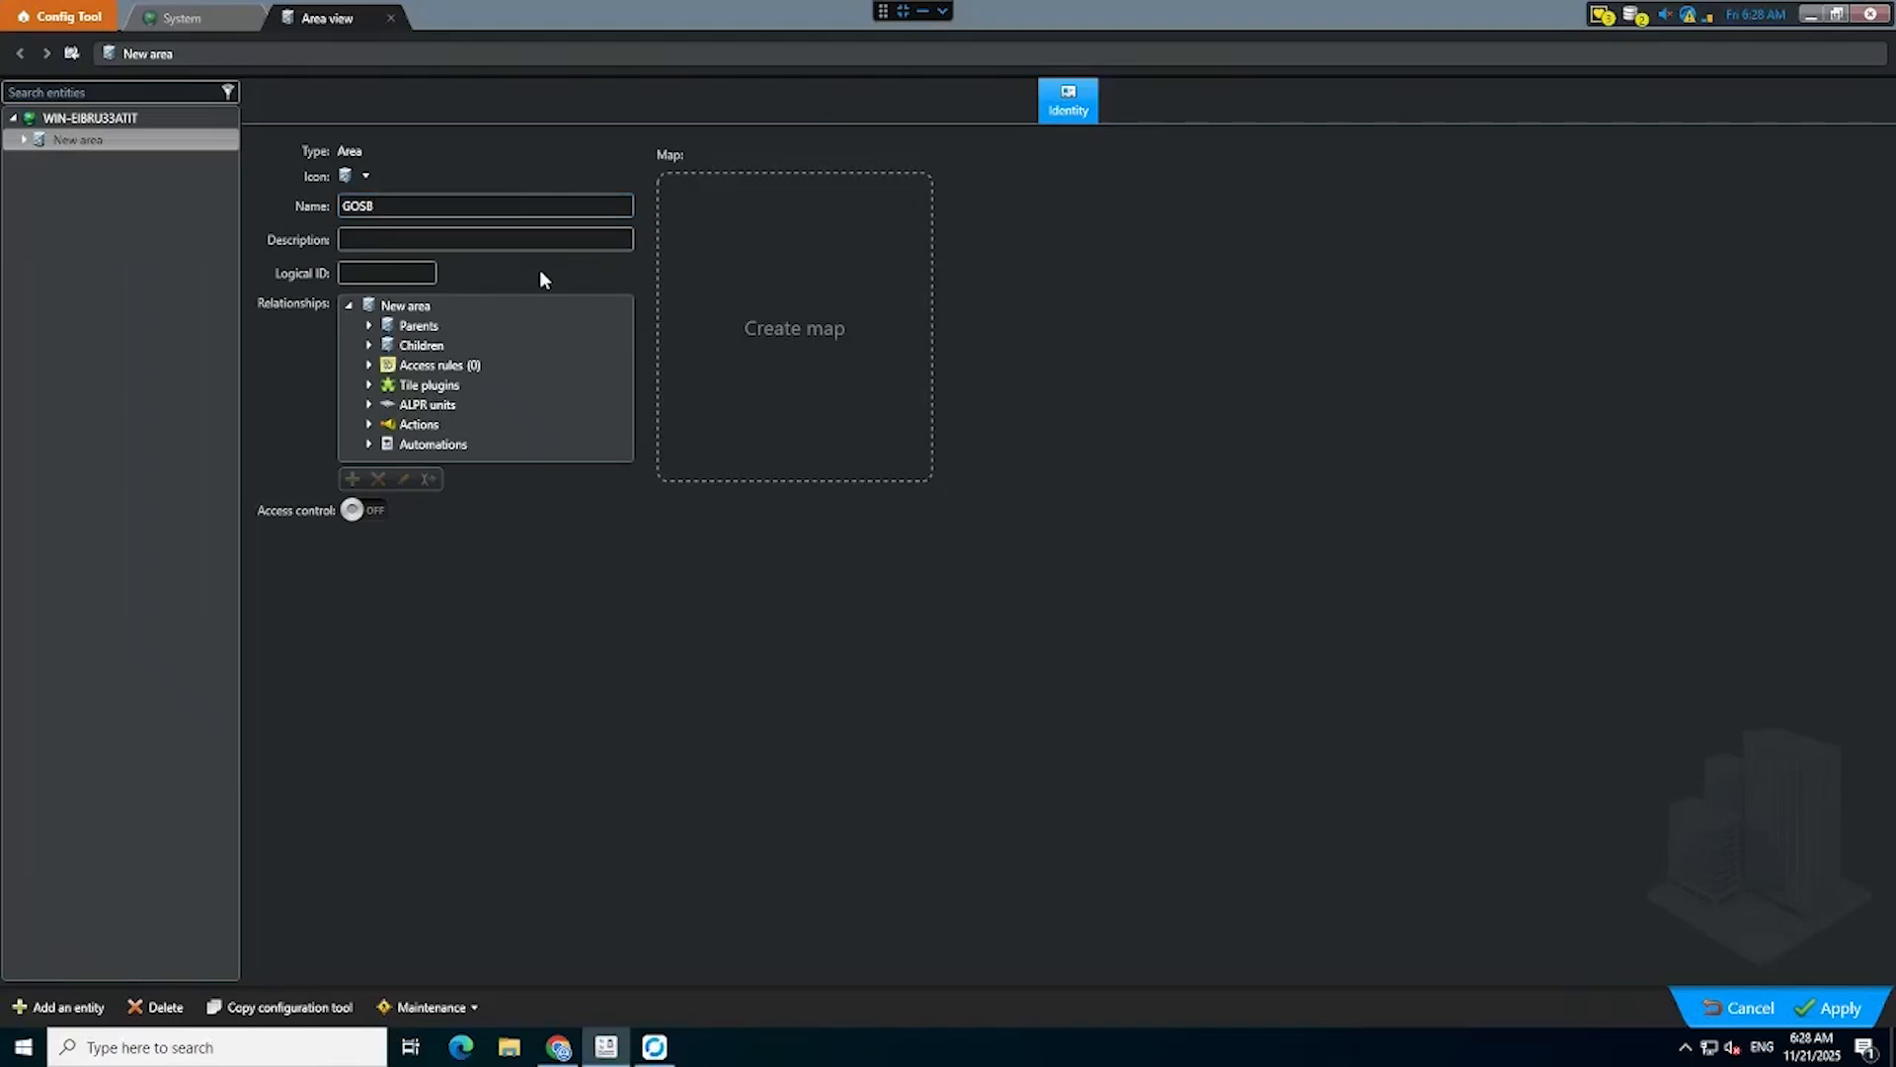
left_click(796, 326)
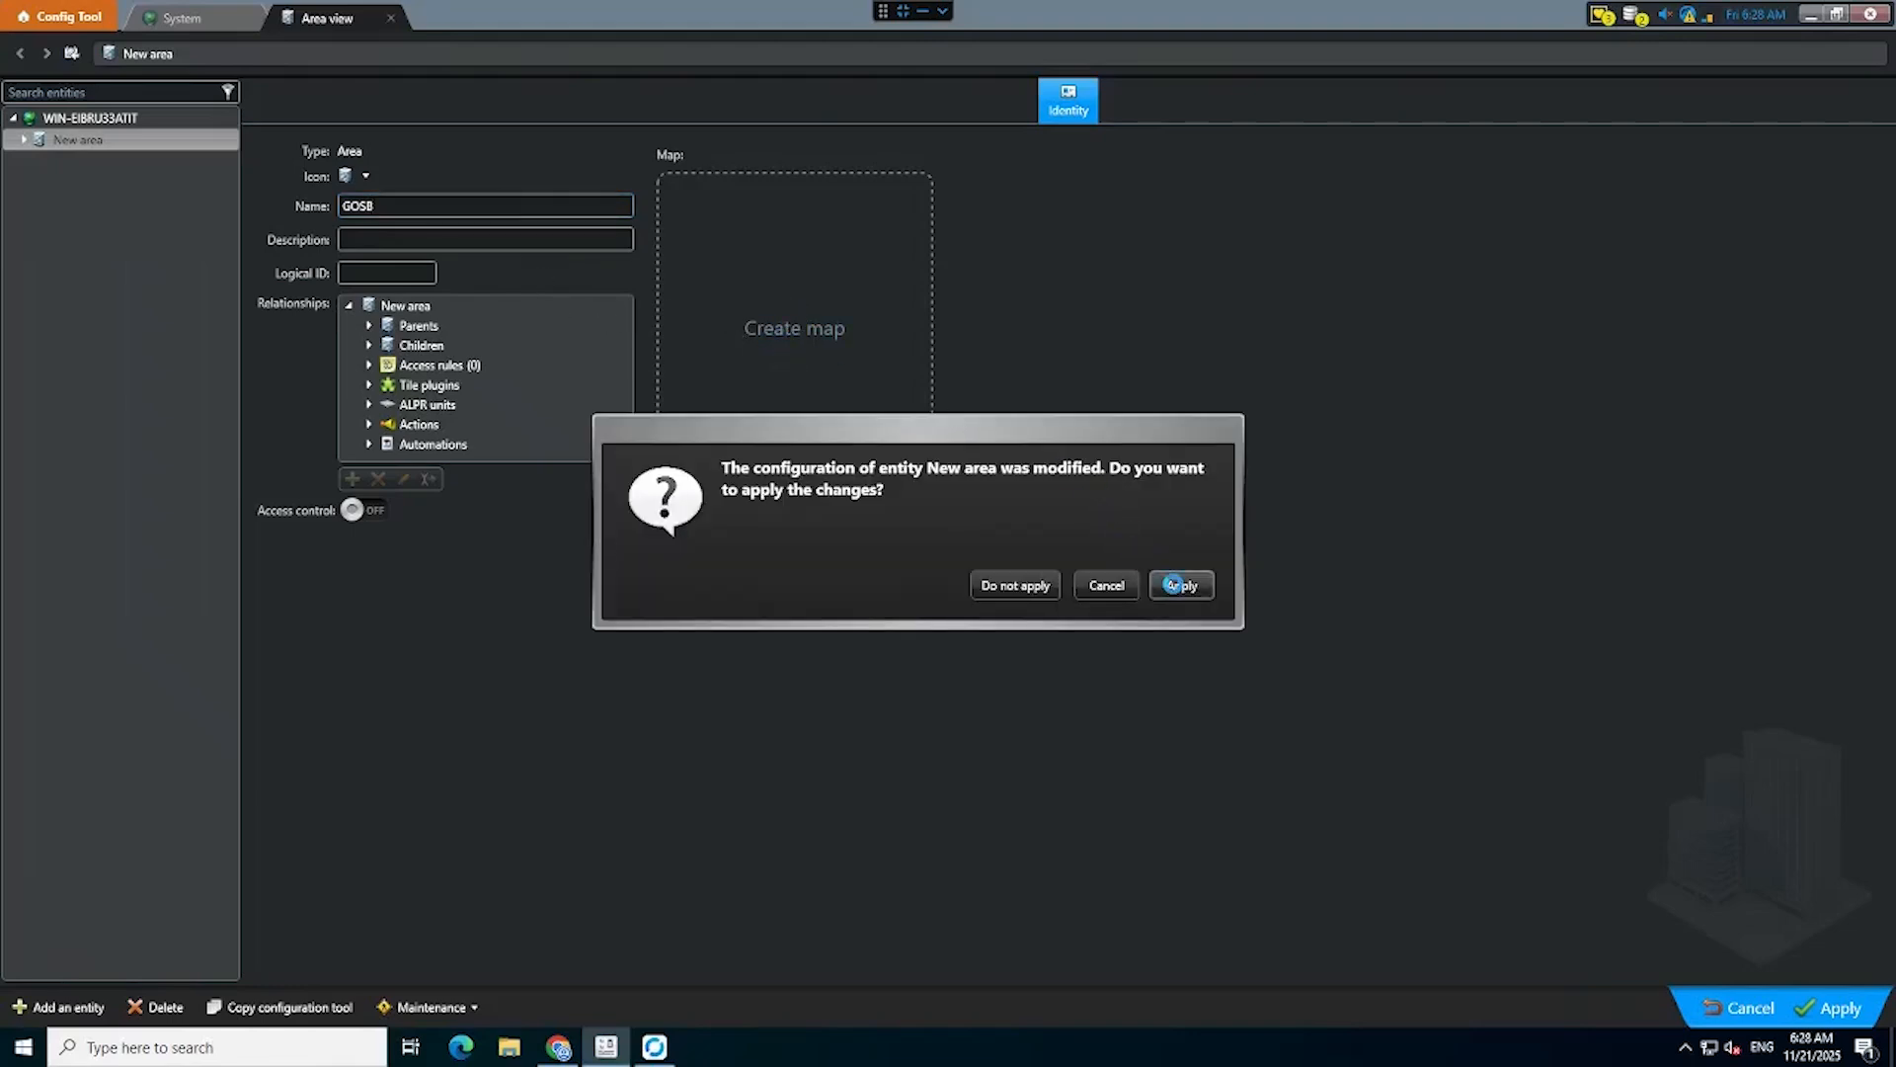
left_click(1173, 585)
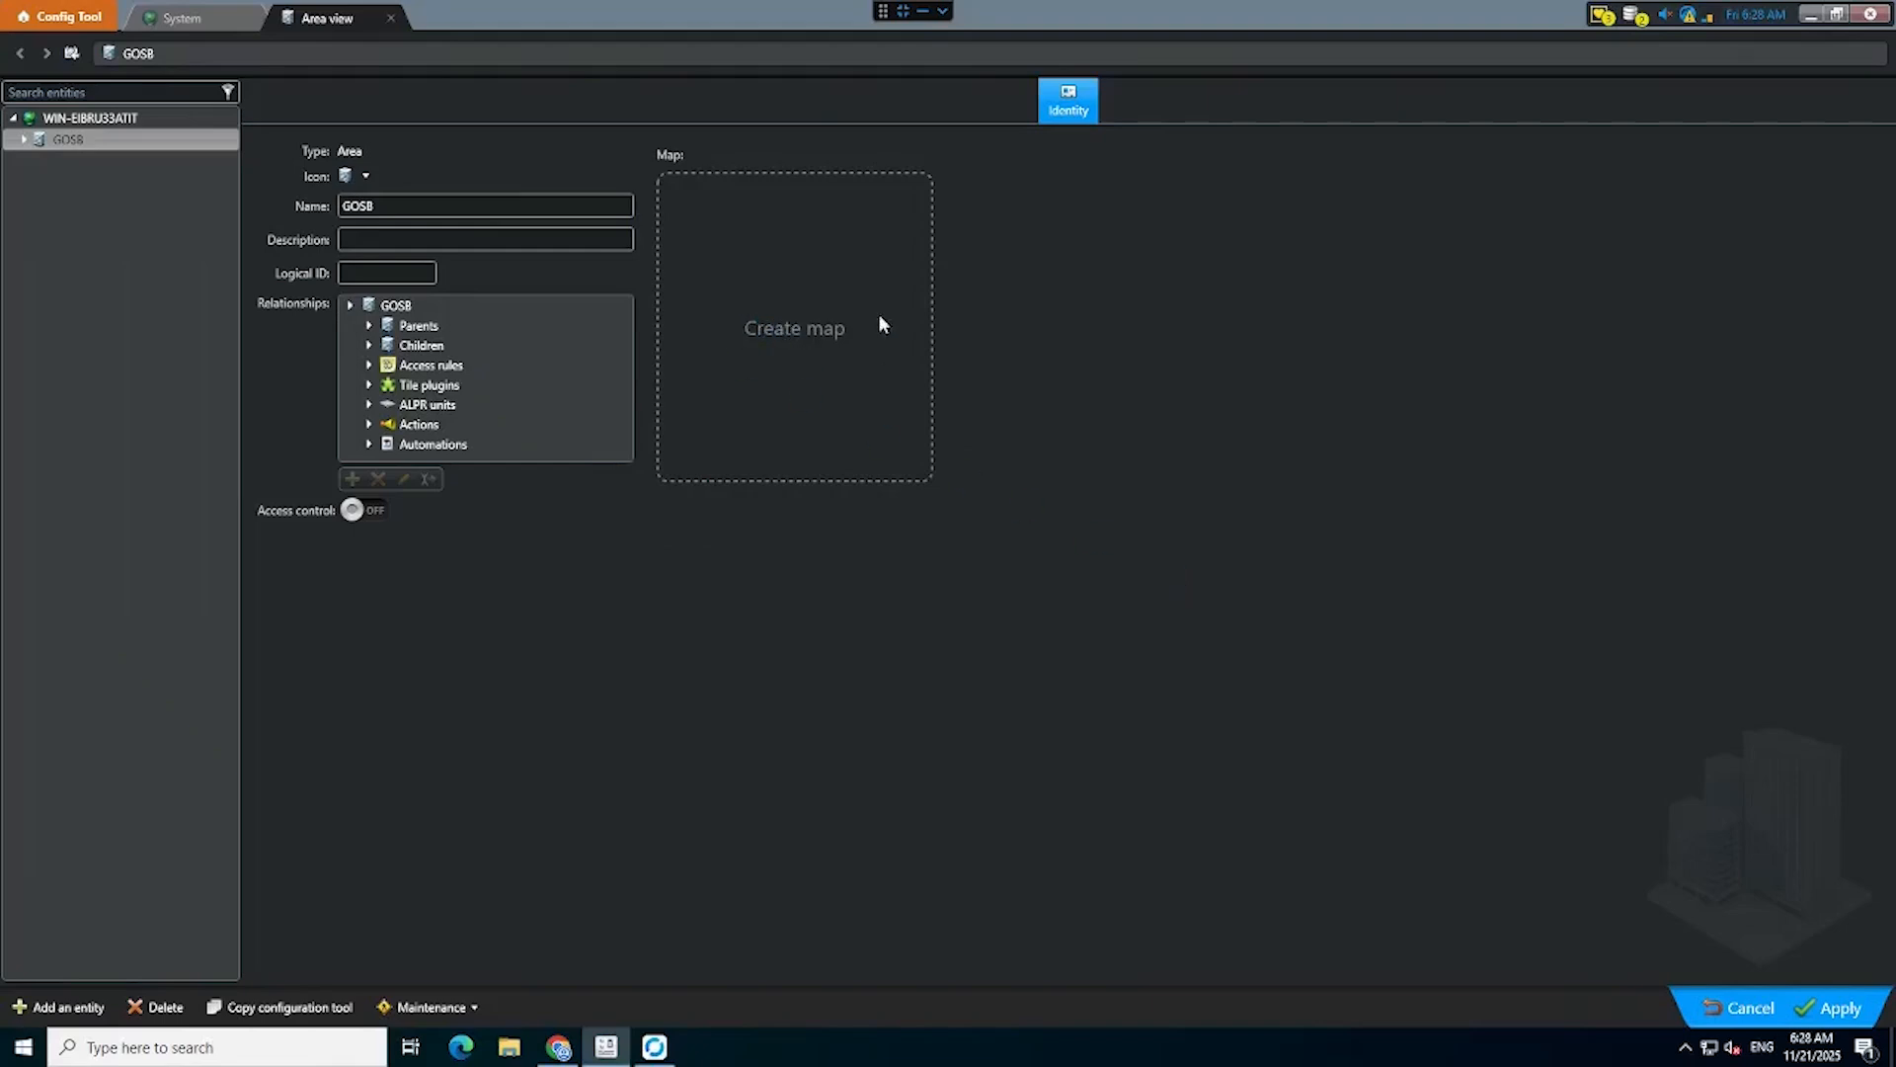
Start a geographic map for the area using the services.arcgisonline.com layer.
left_click(791, 341)
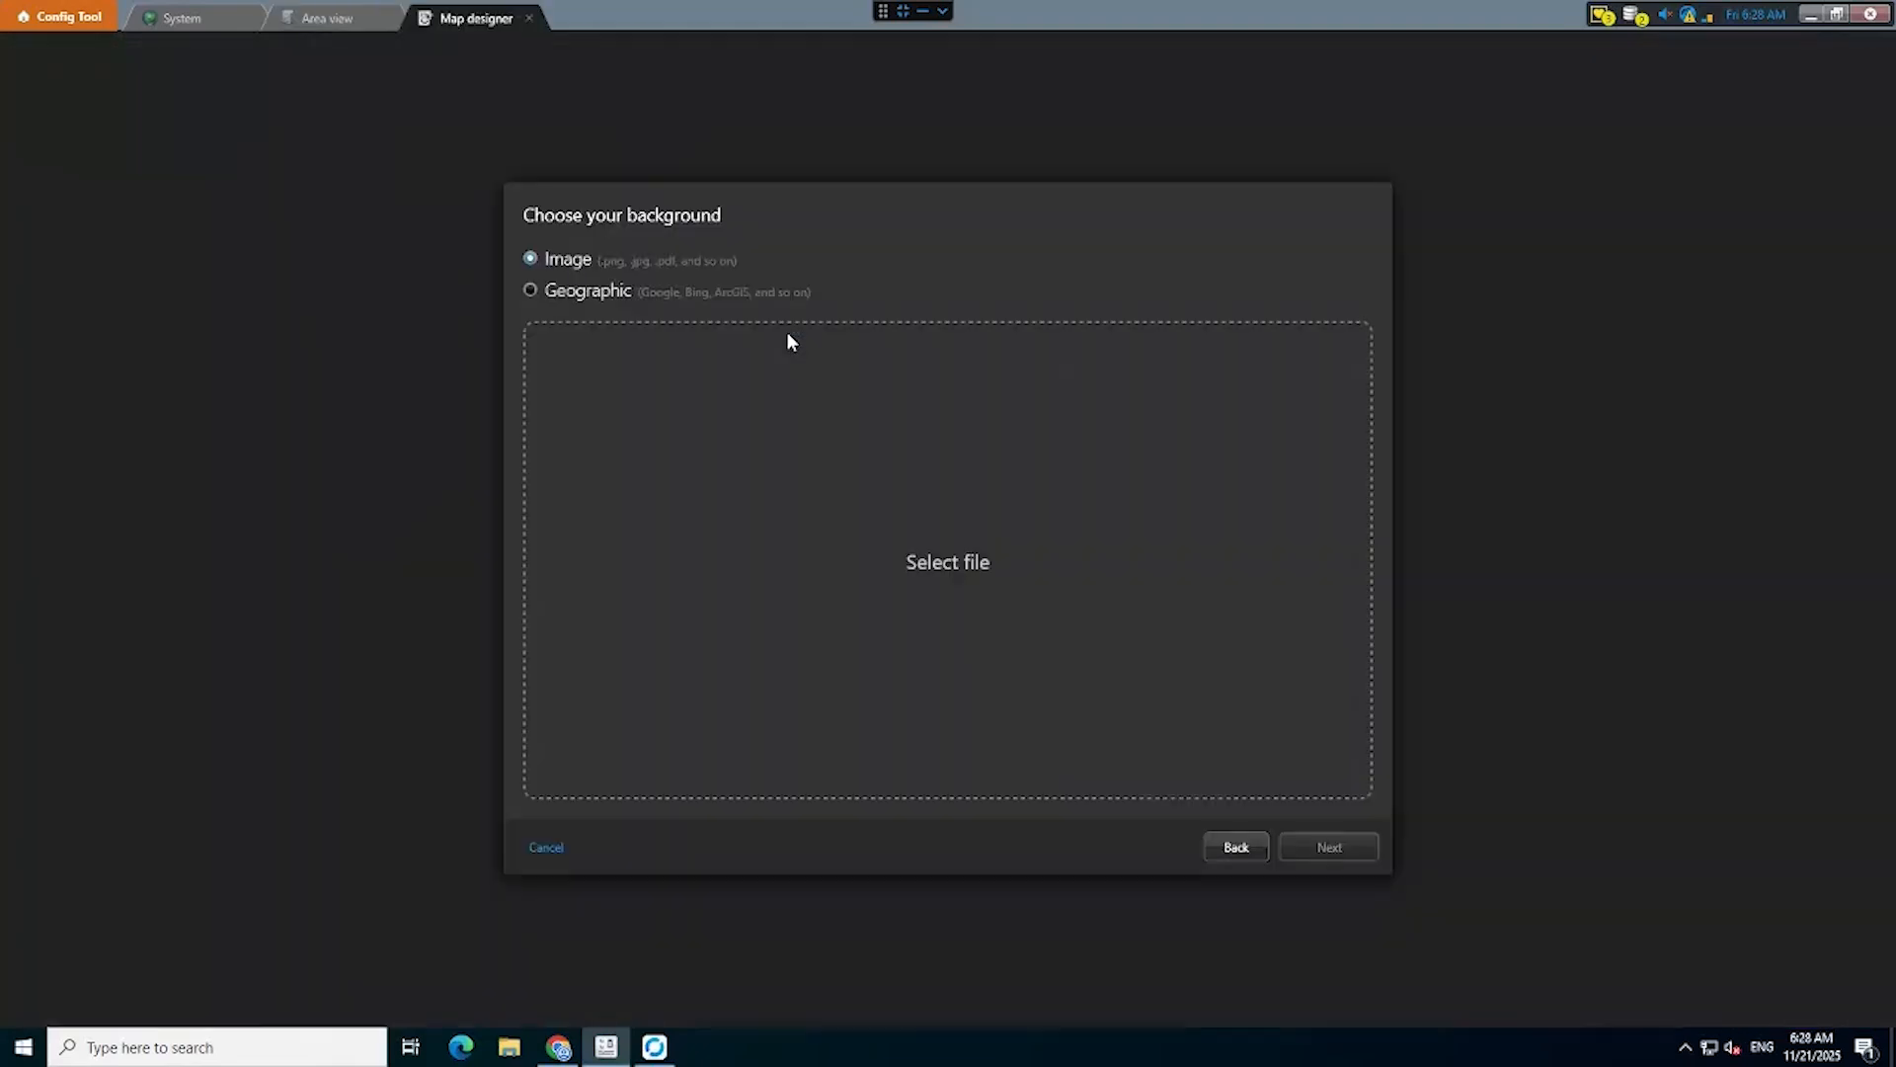
left_click(534, 291)
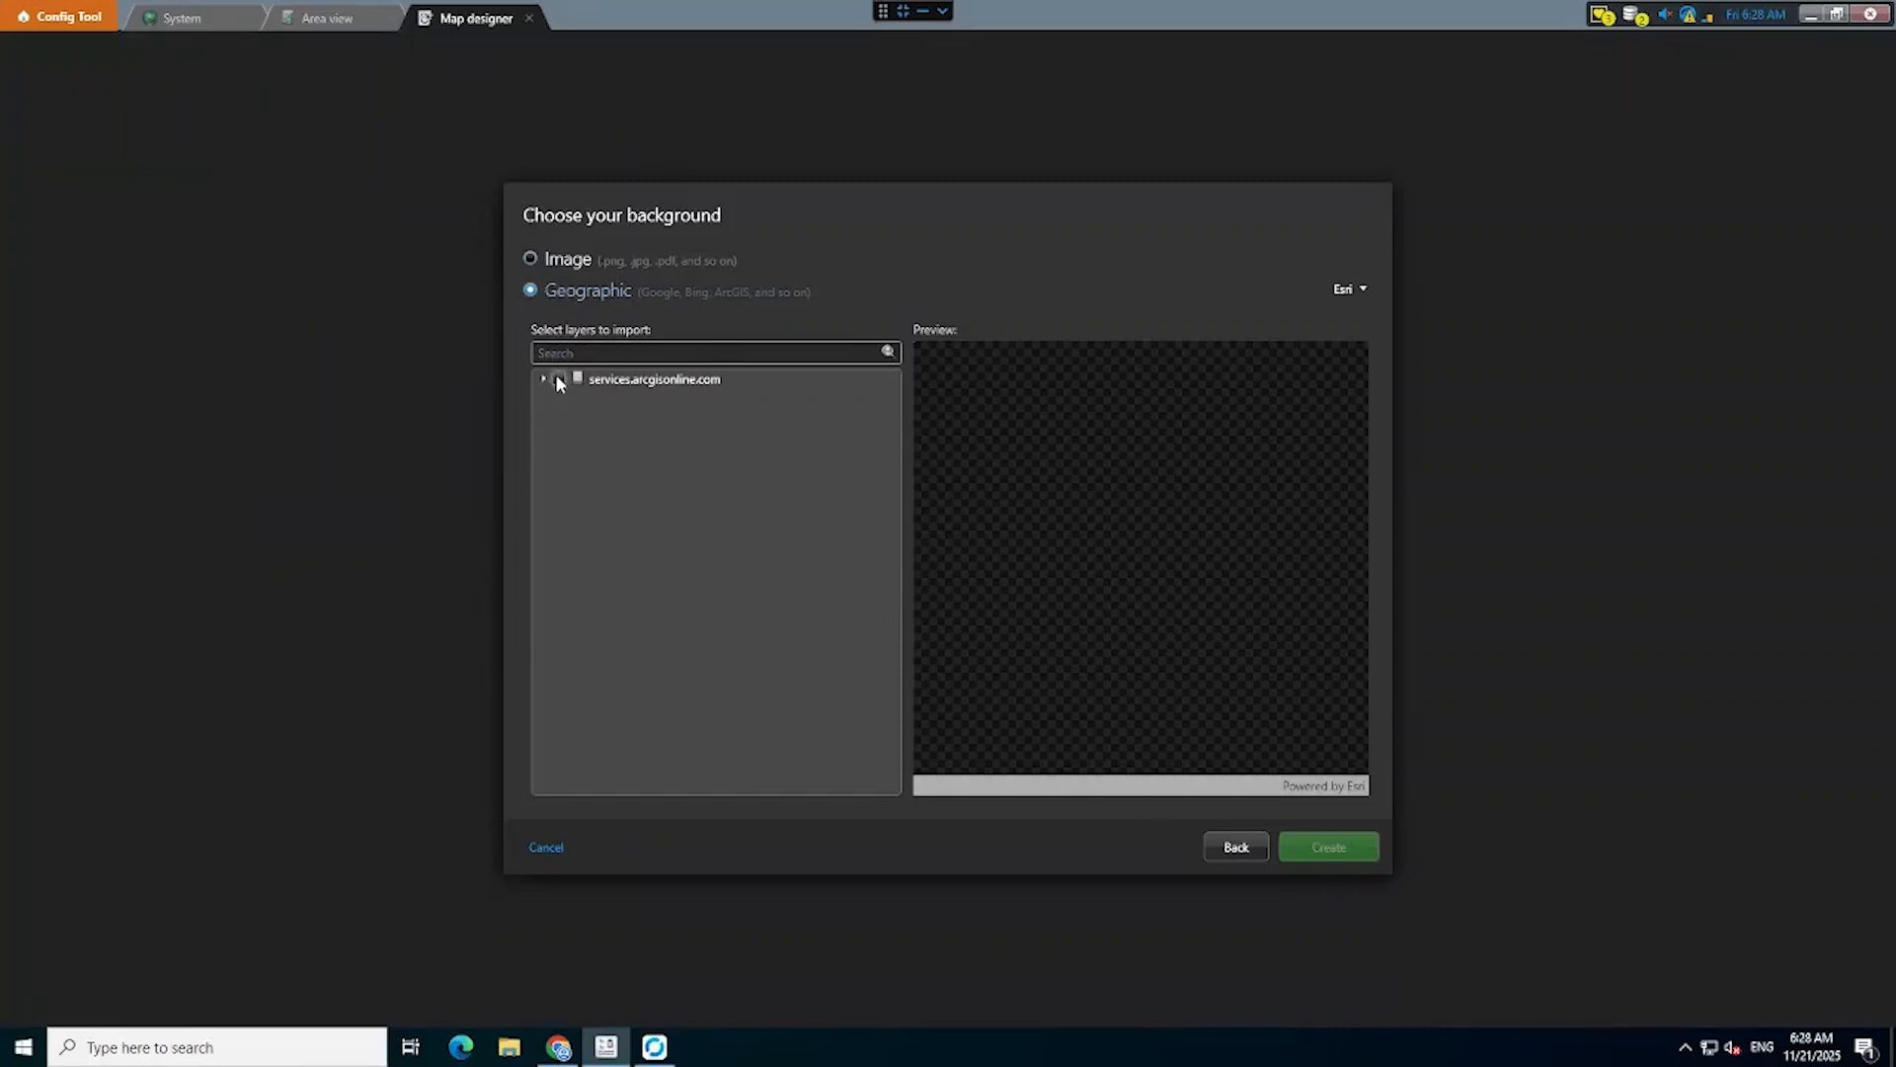
left_click(559, 380)
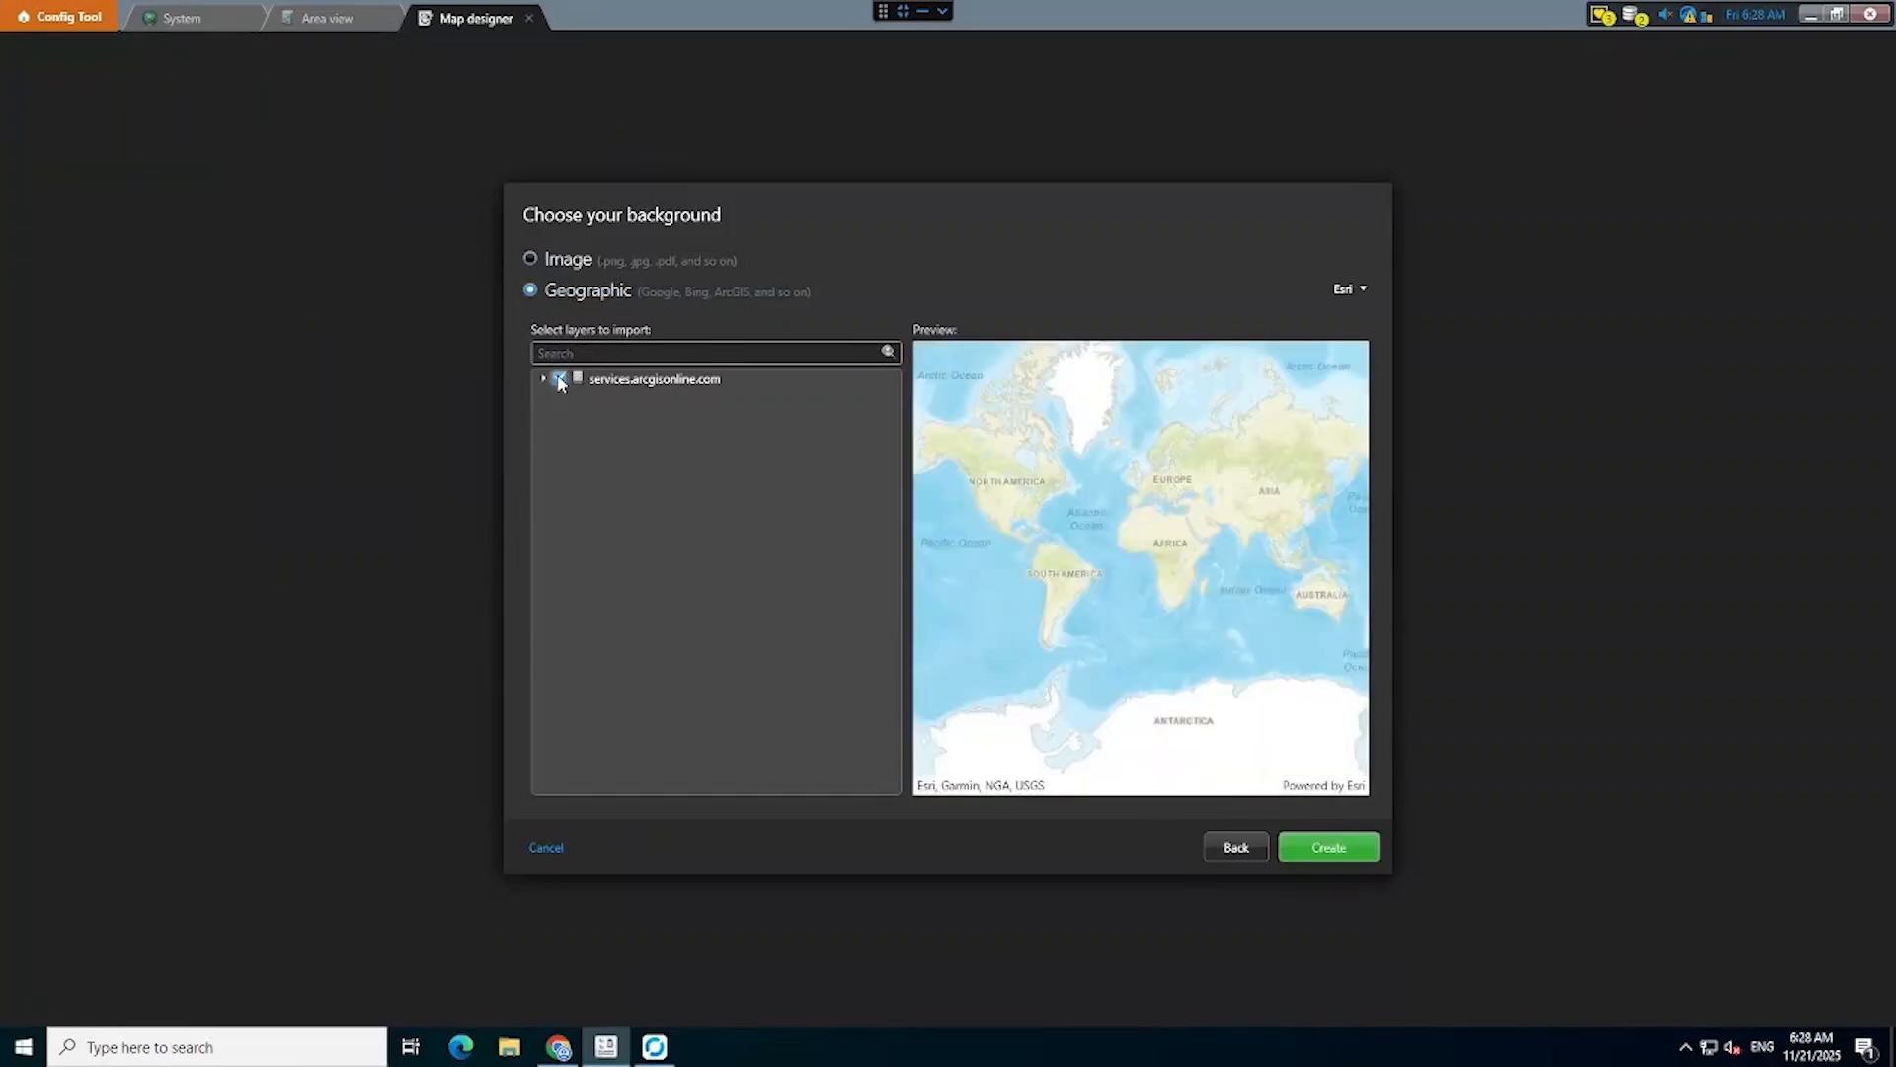
Frame the map preview on the Gebze industrial zone and create the map.
scroll(1177, 565, "up", 4)
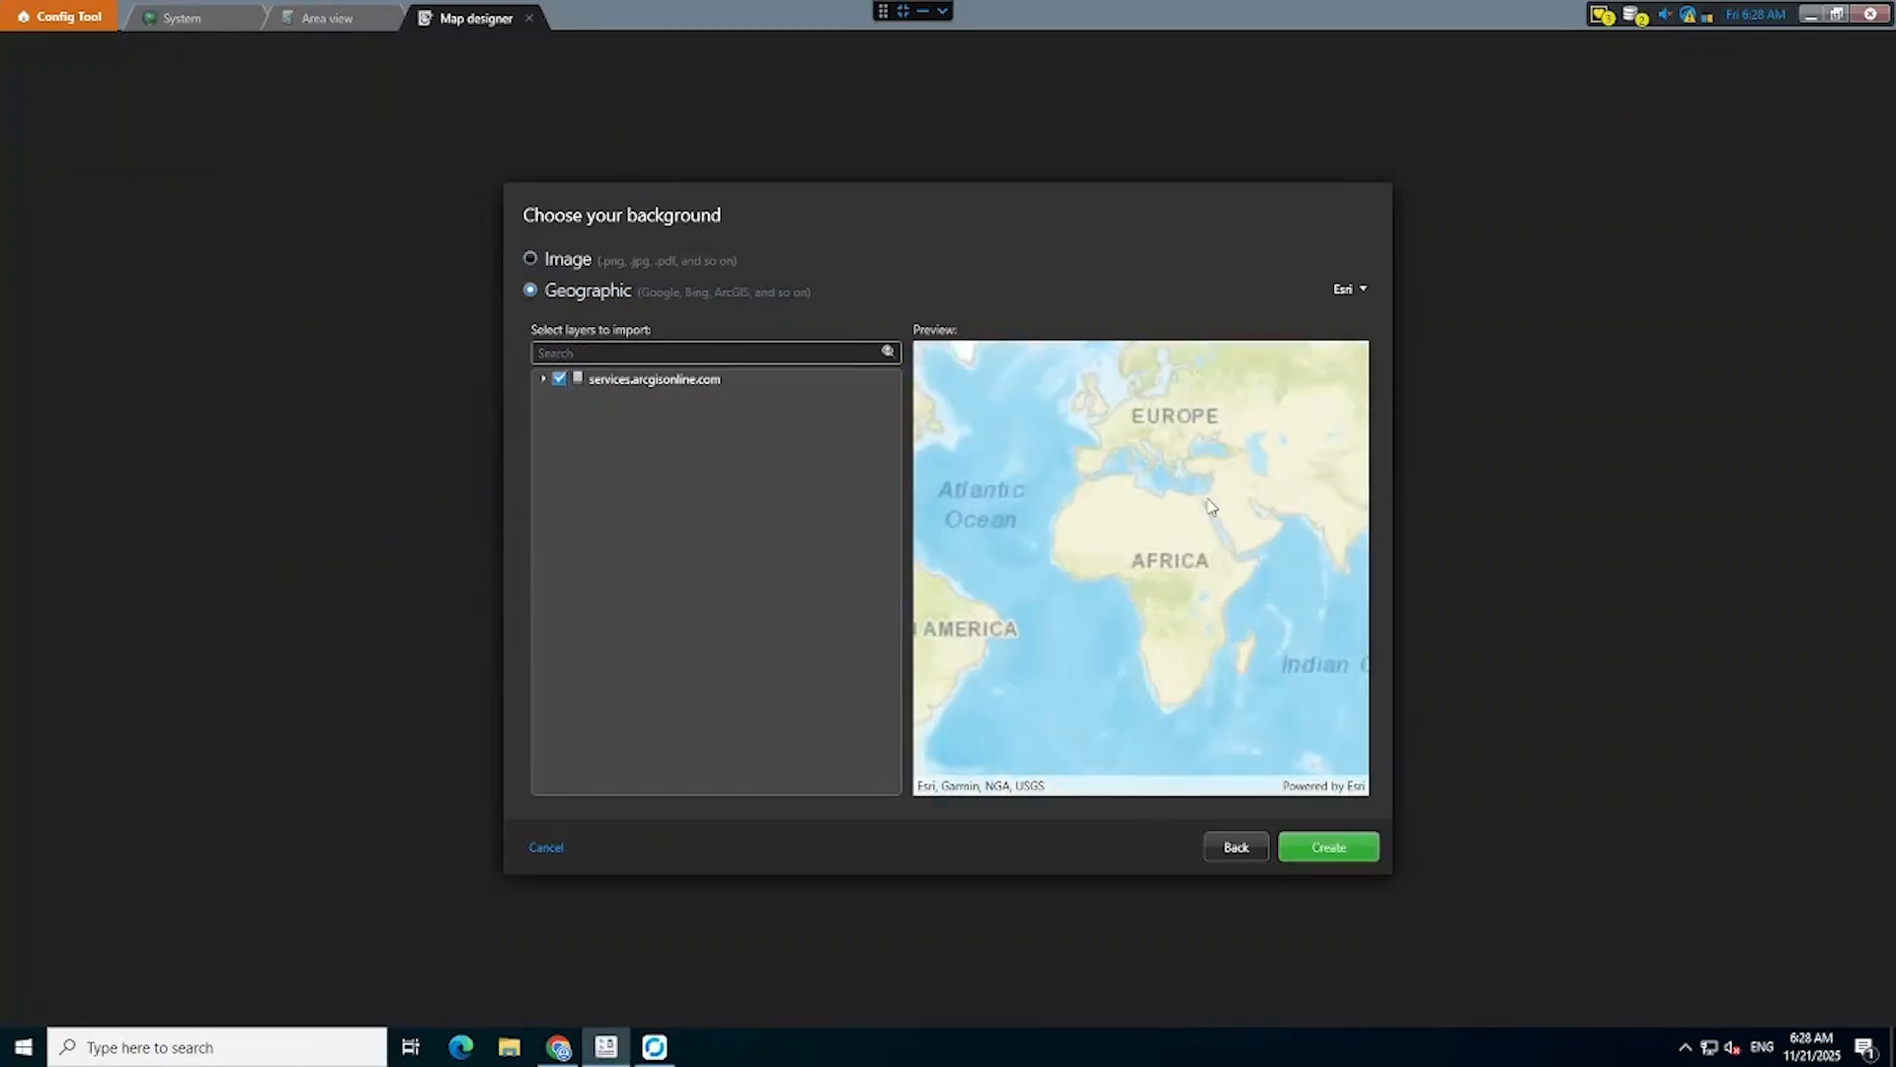
left_click_drag(1157, 561, 1067, 743)
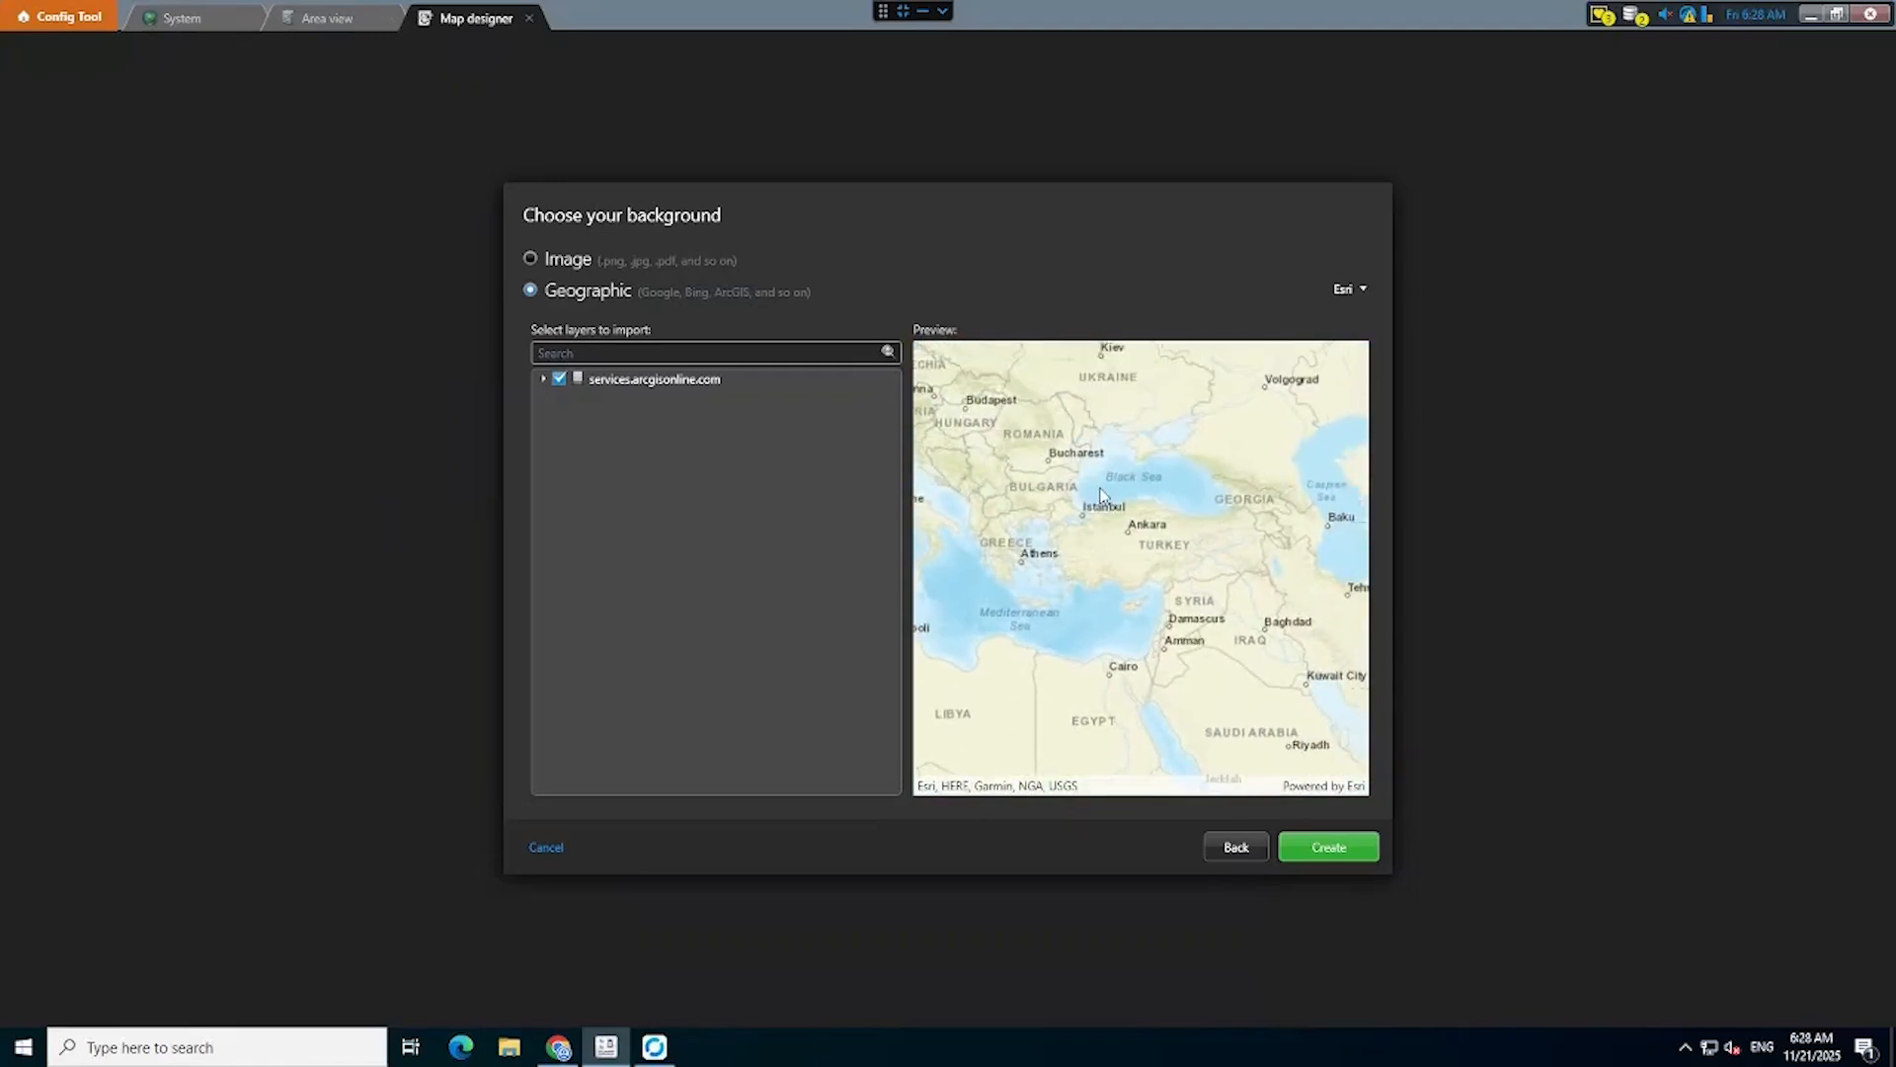
scroll(1099, 484, "up", 2)
scroll(1050, 584, "up", 2)
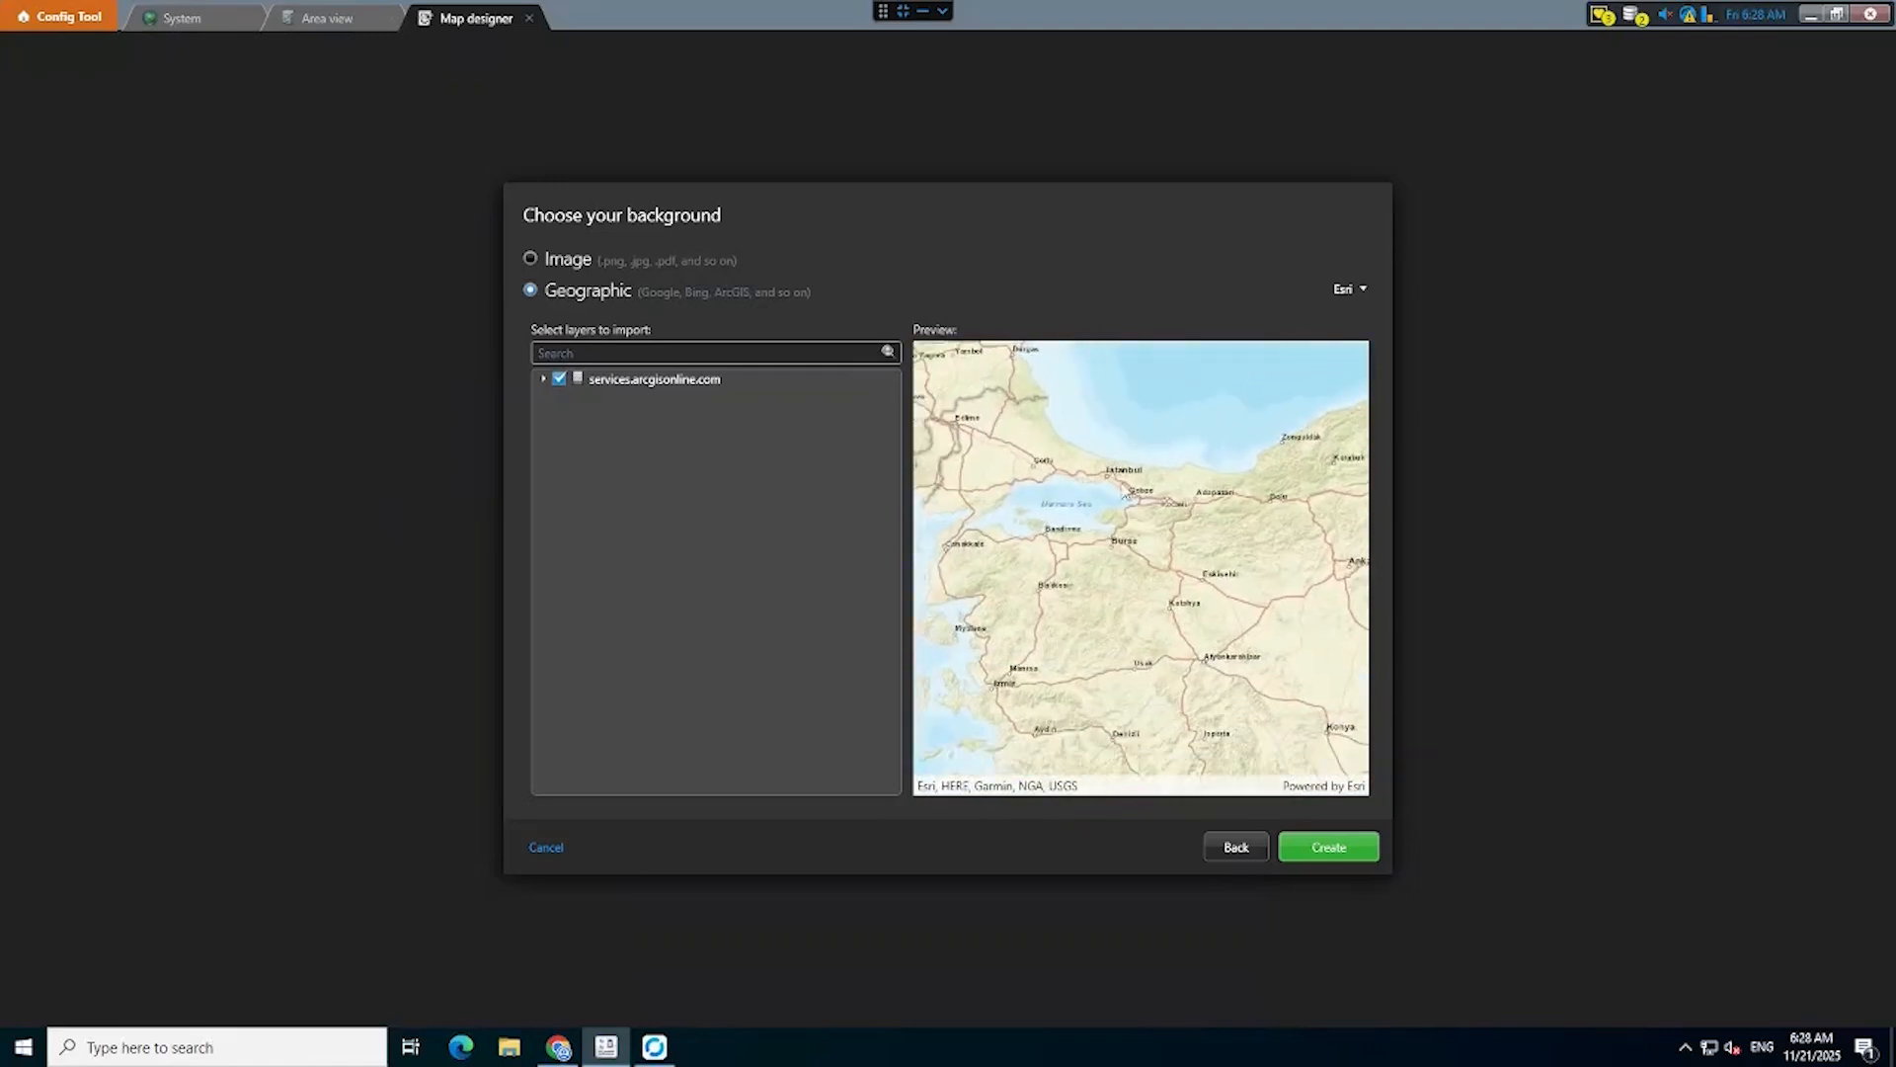
scroll(1151, 490, "up", 3)
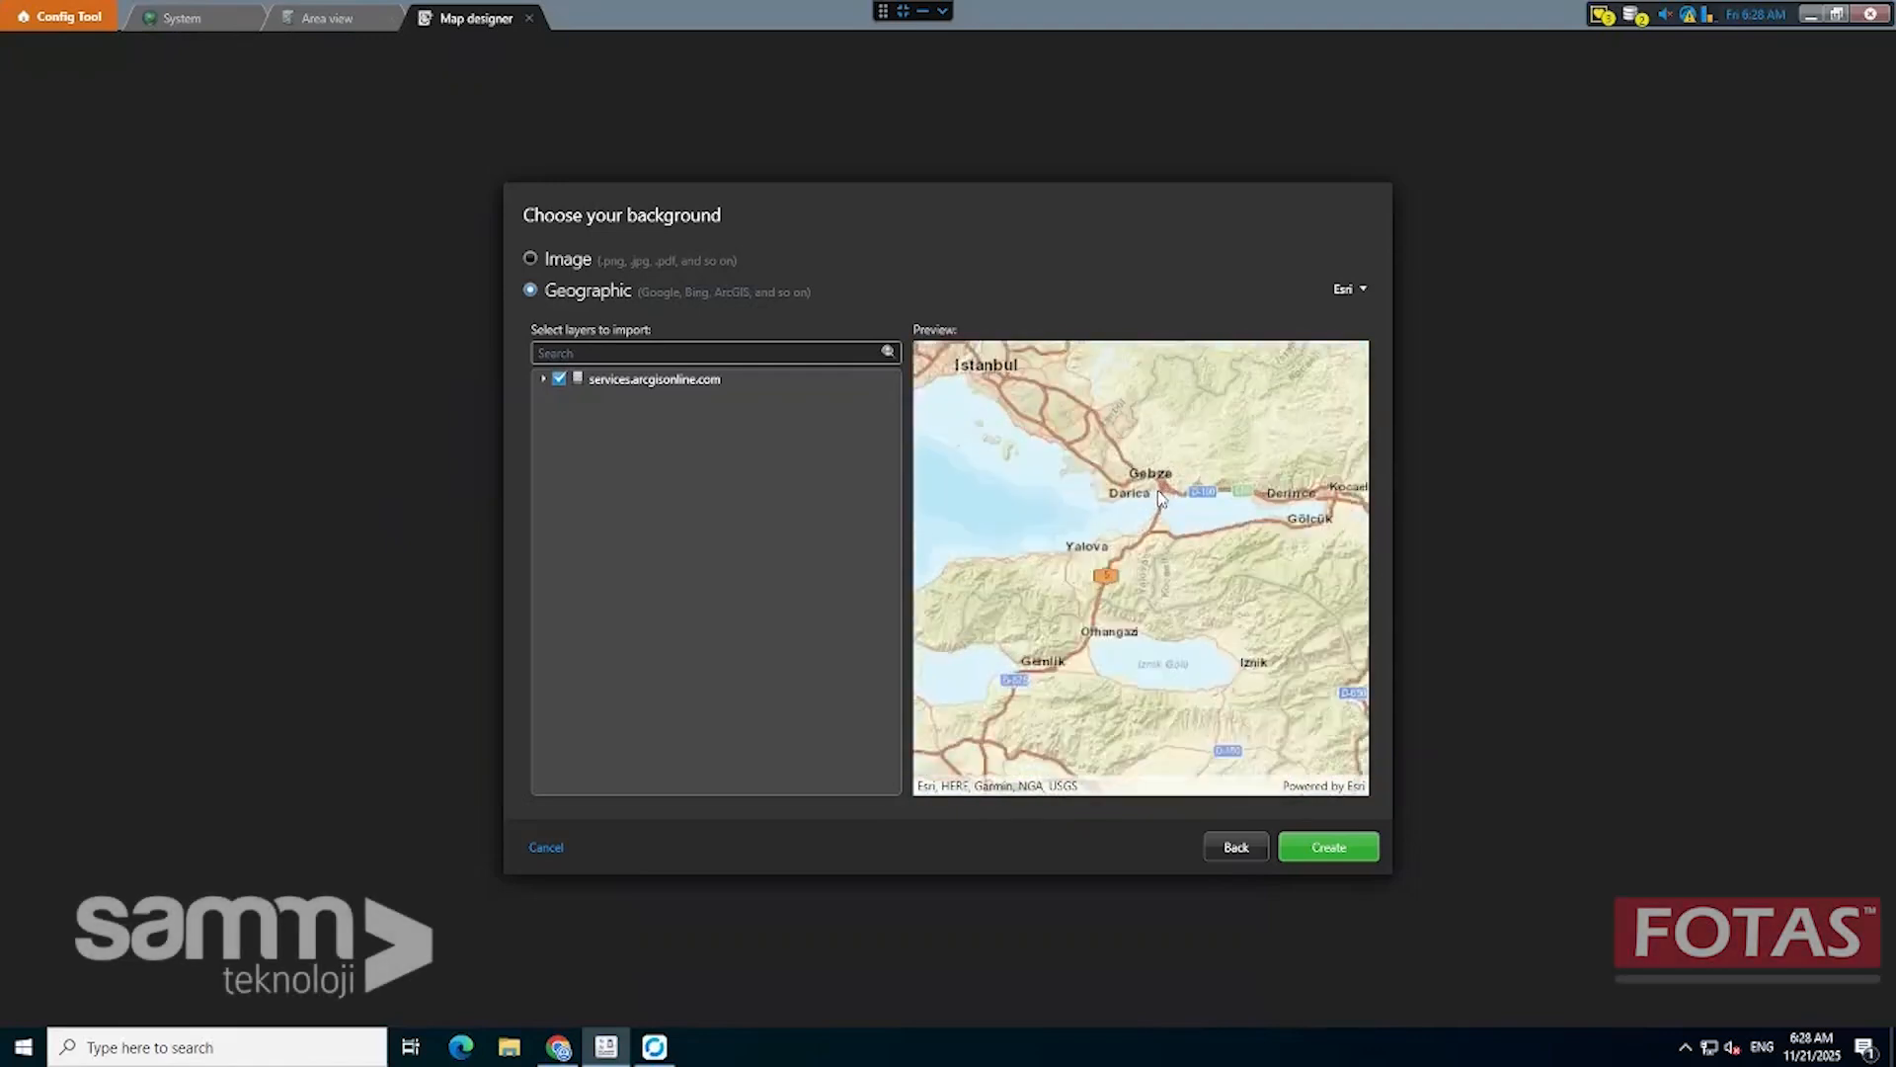
left_click_drag(1132, 448, 1129, 486)
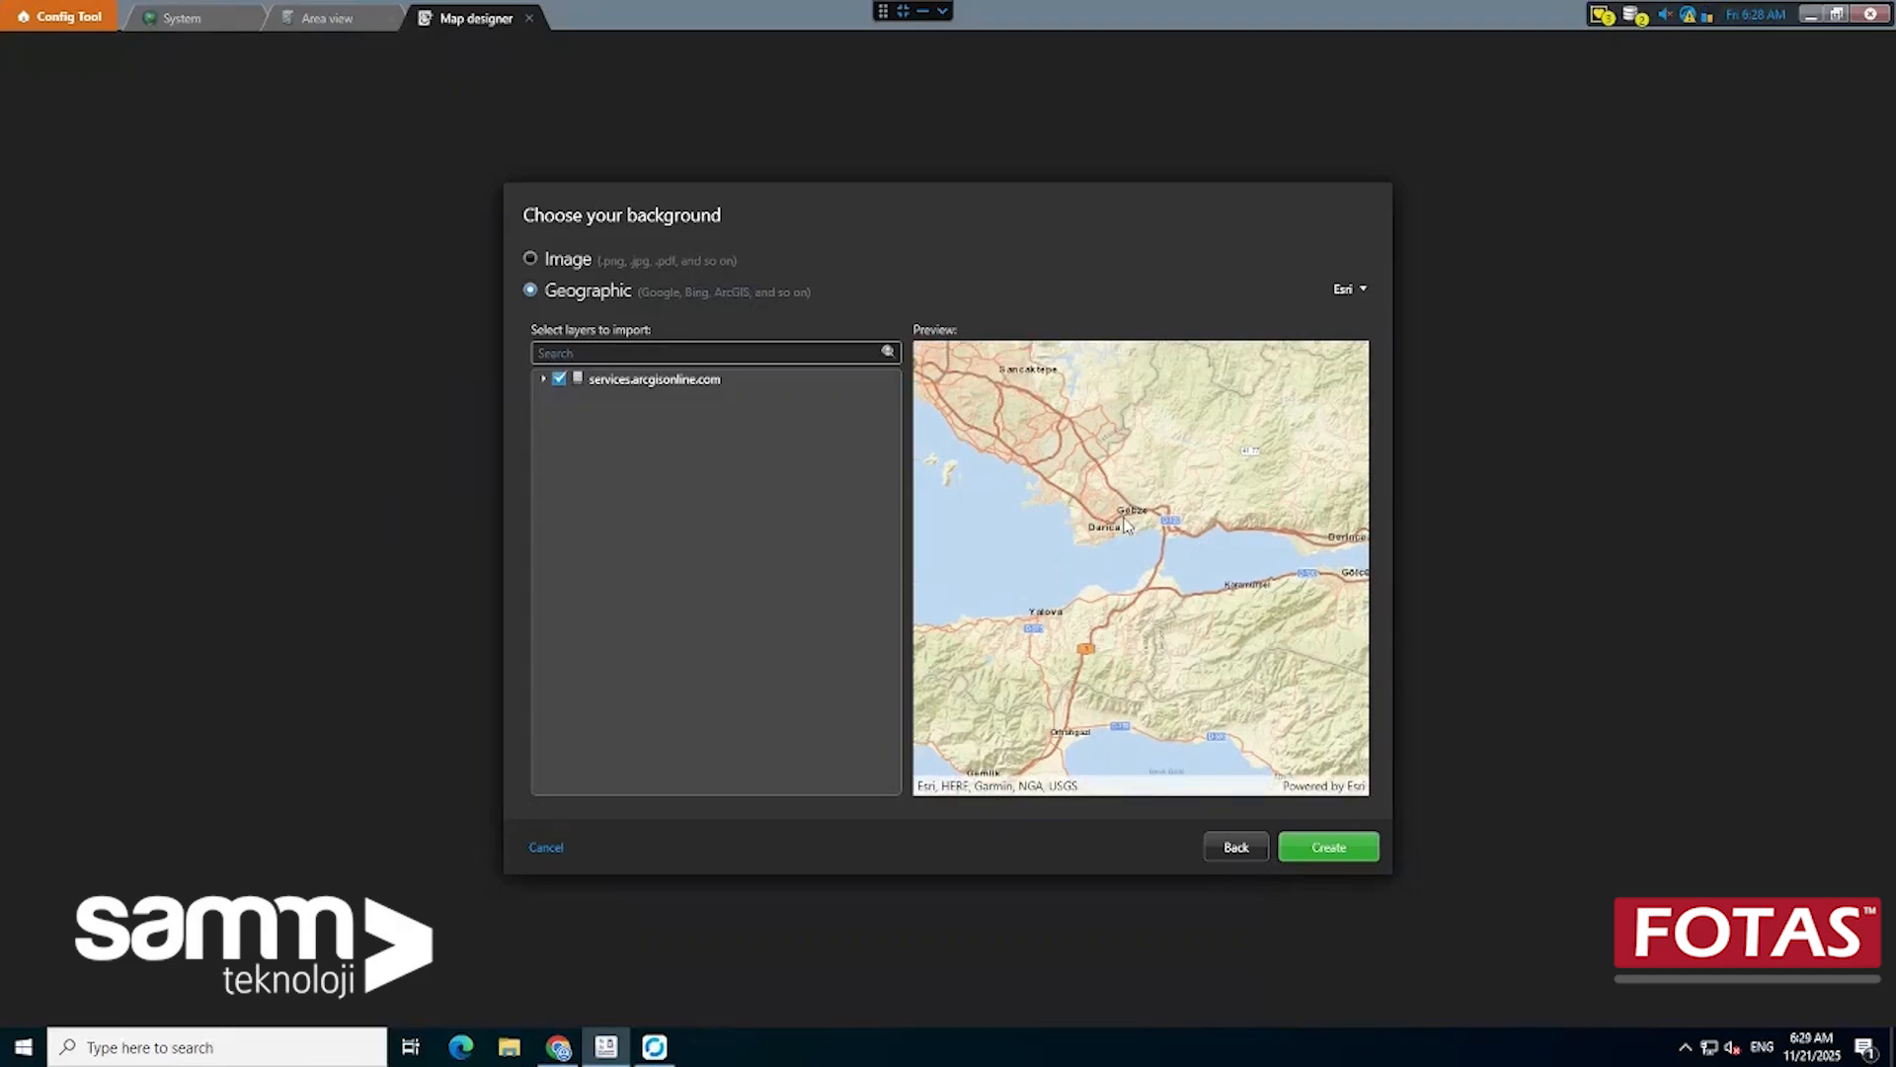
scroll(1126, 524, "up", 4)
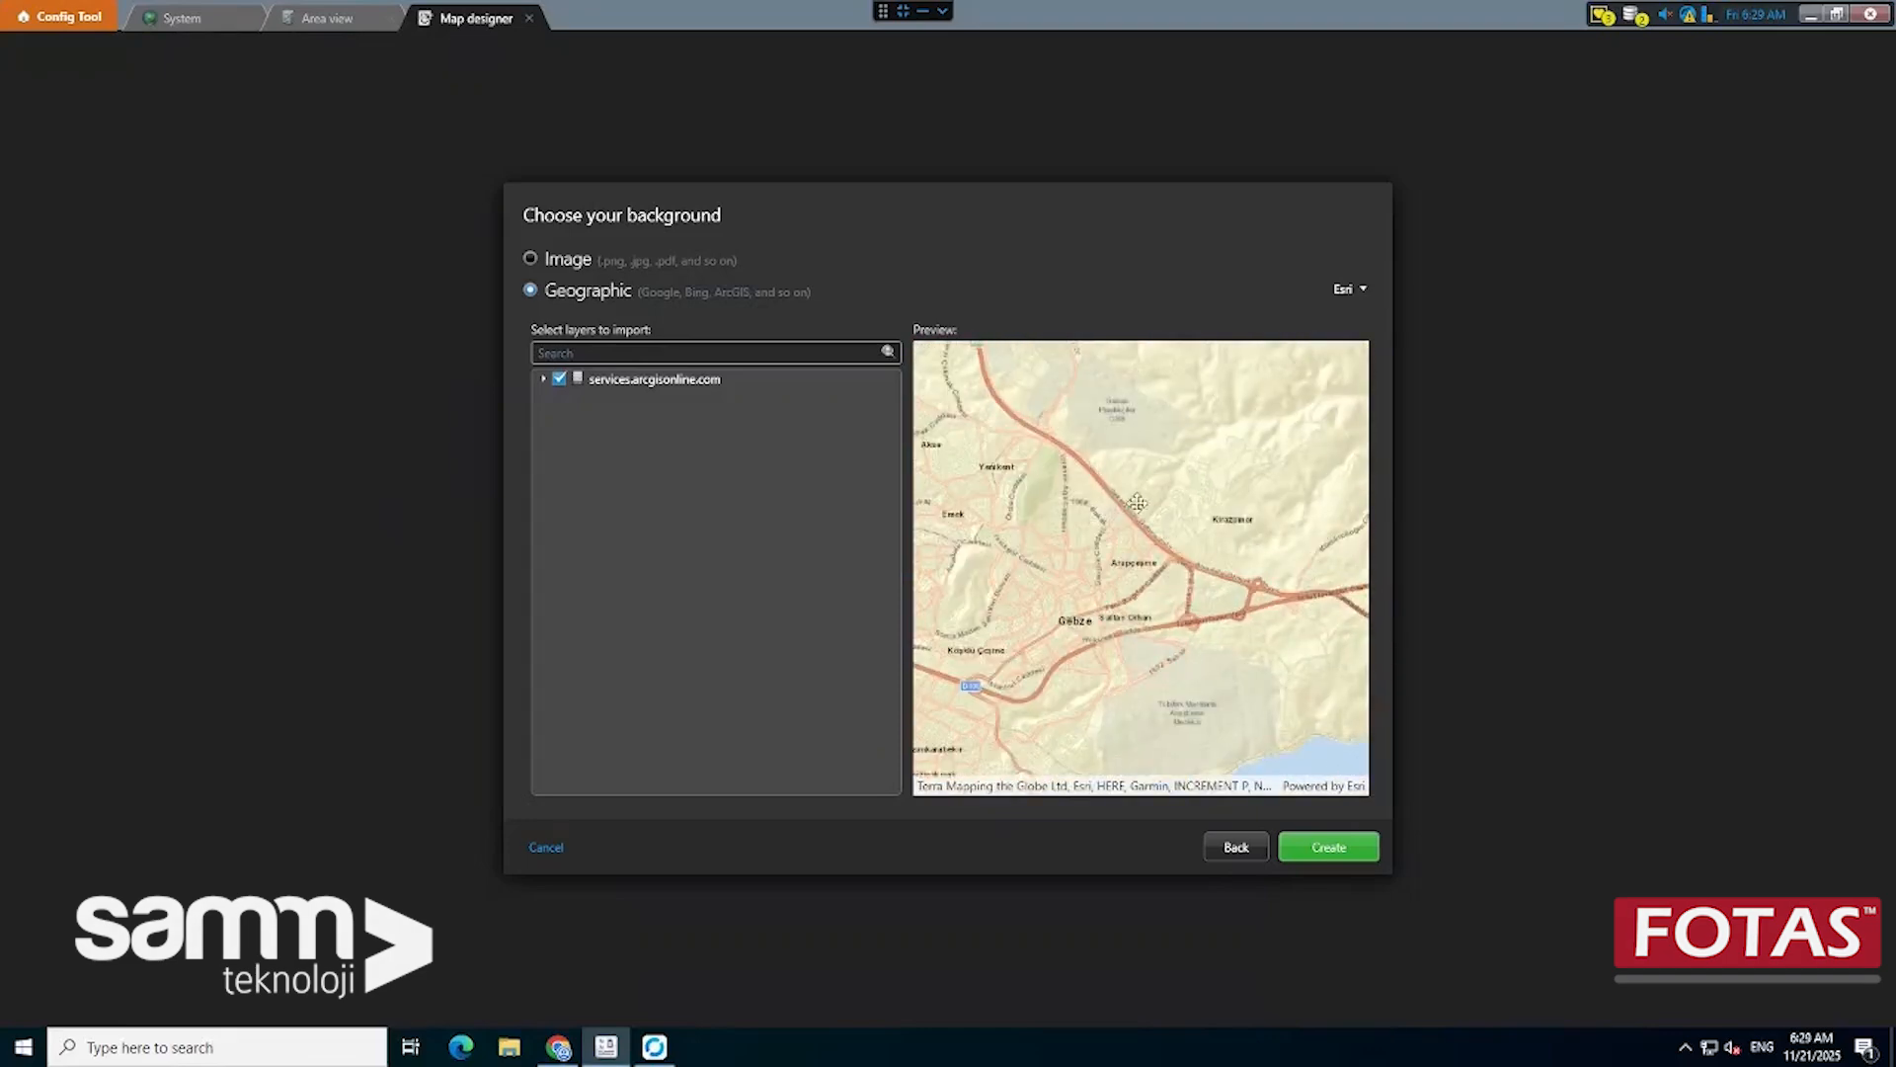
left_click_drag(1138, 504, 1248, 526)
left_click_drag(1163, 405, 1156, 544)
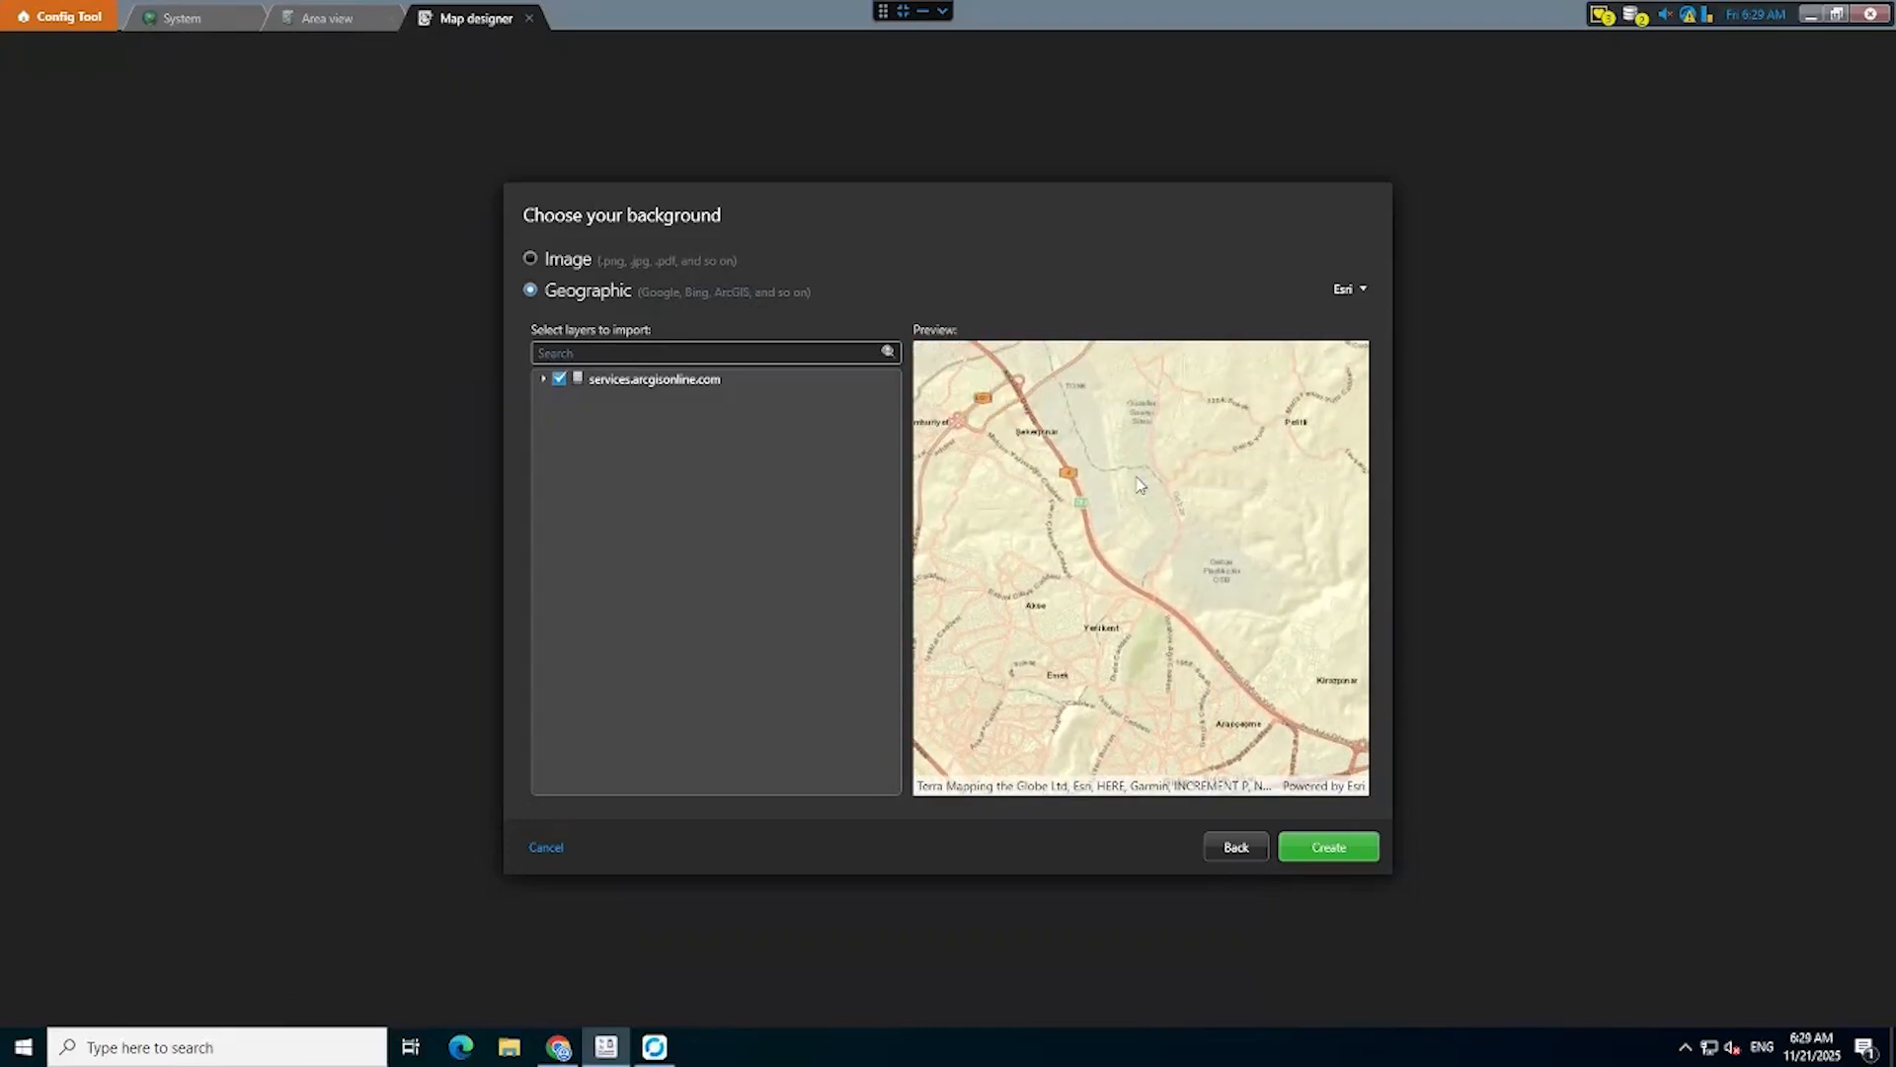
scroll(1141, 485, "up", 1)
left_click_drag(1172, 470, 1164, 556)
left_click(1327, 849)
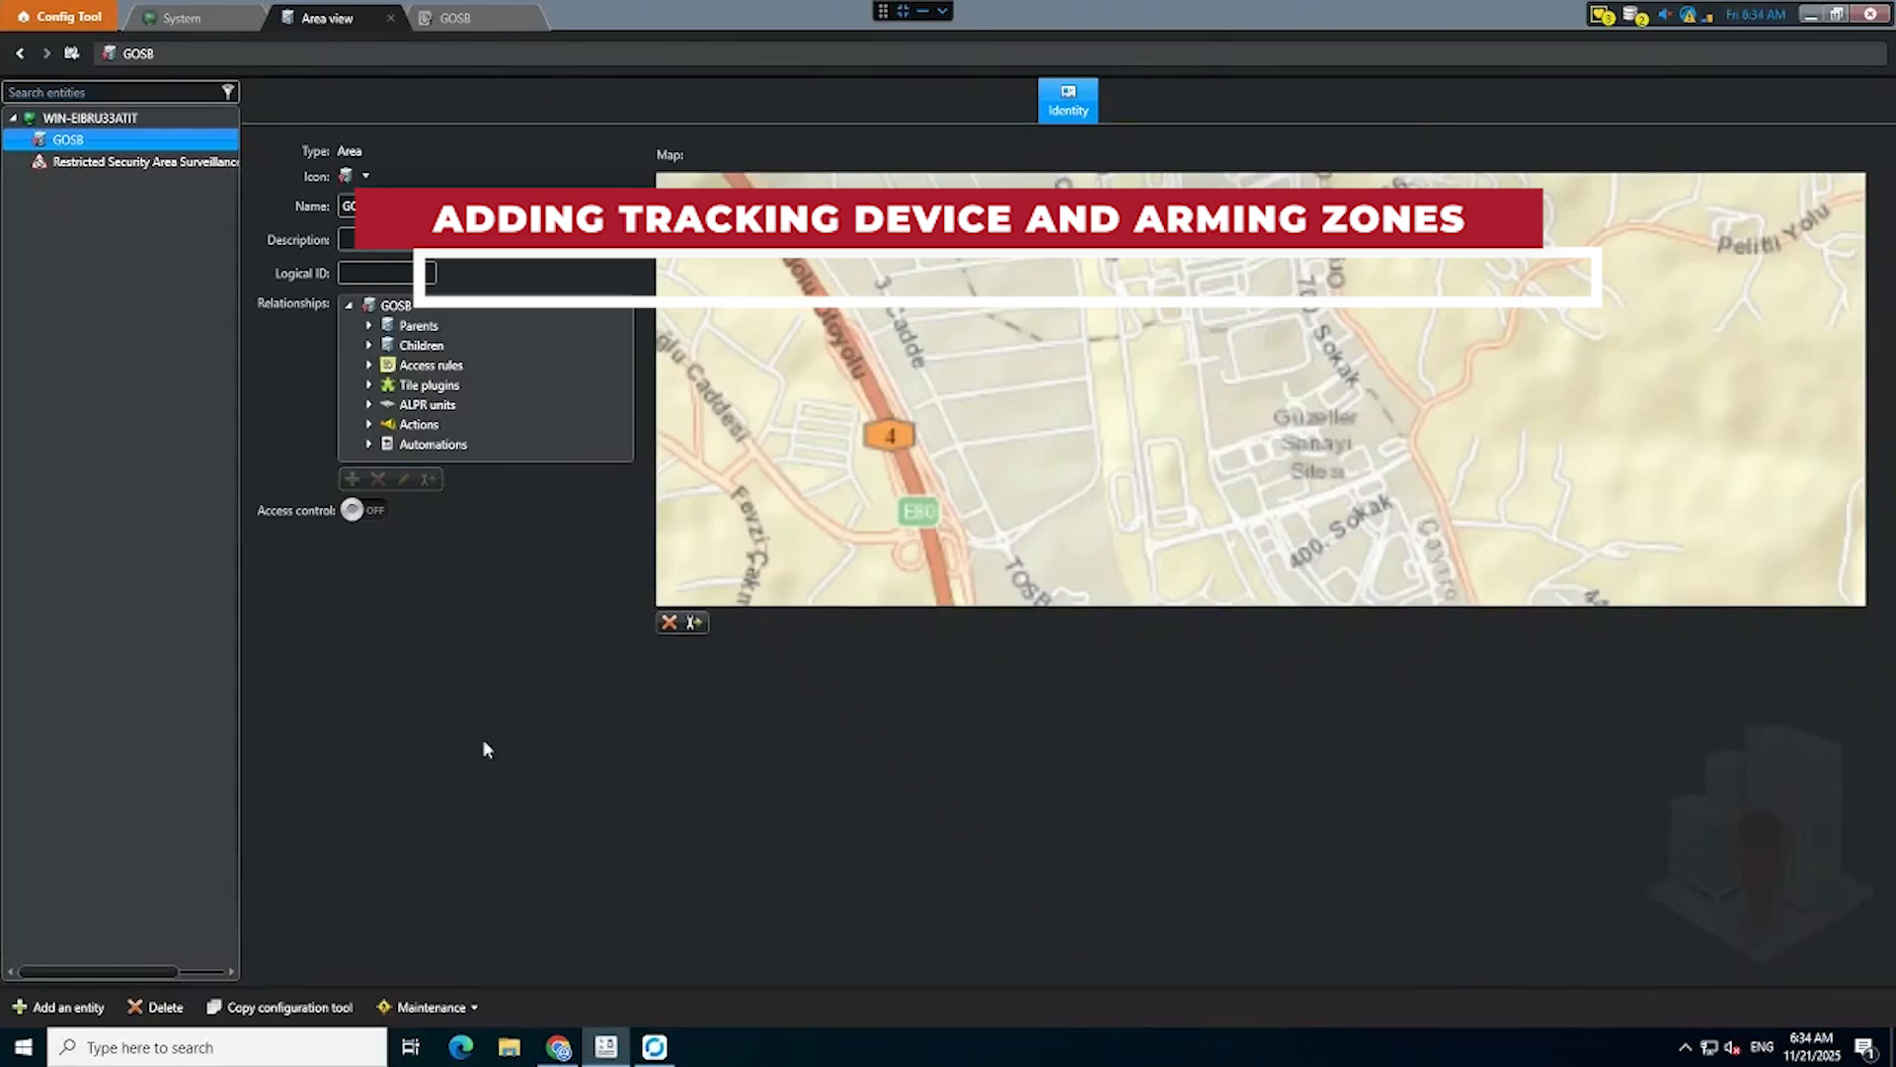
Add a new tracking system entity named FOTAS.
left_click(65, 1009)
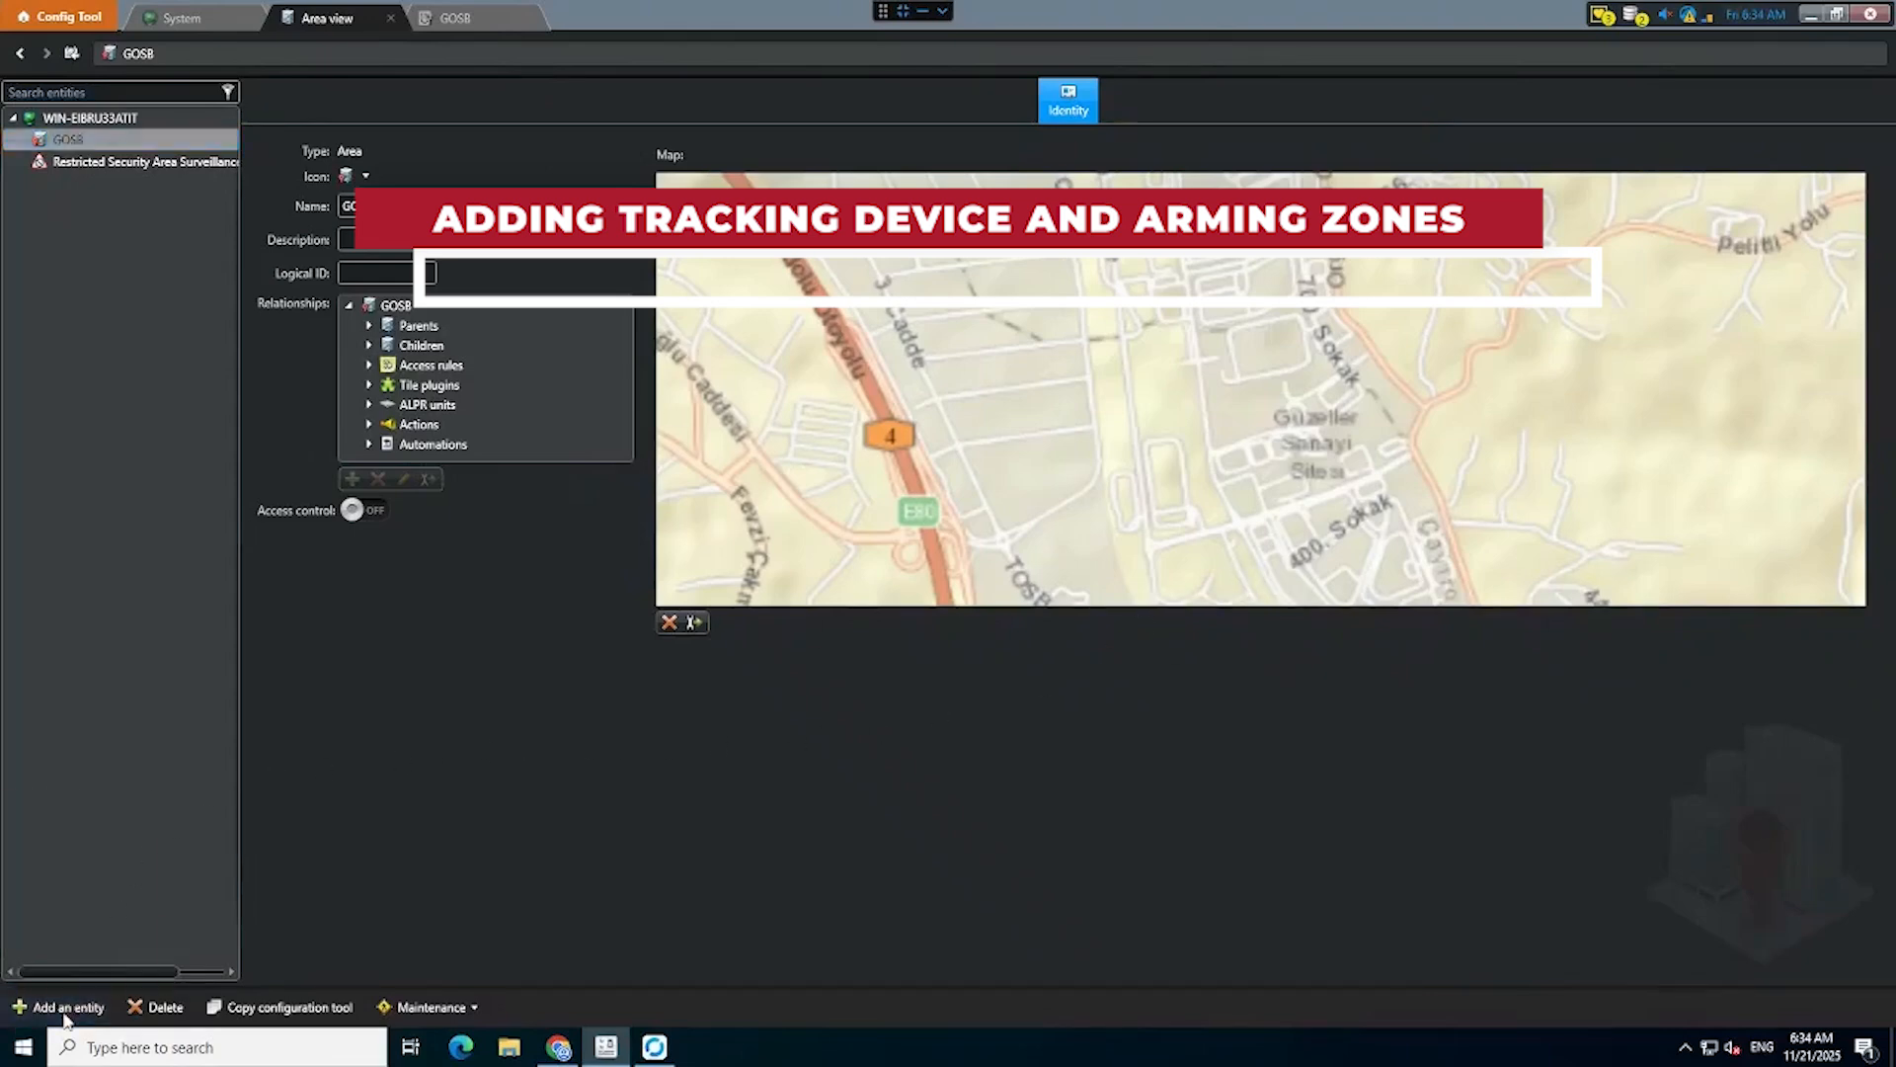
left_click(93, 915)
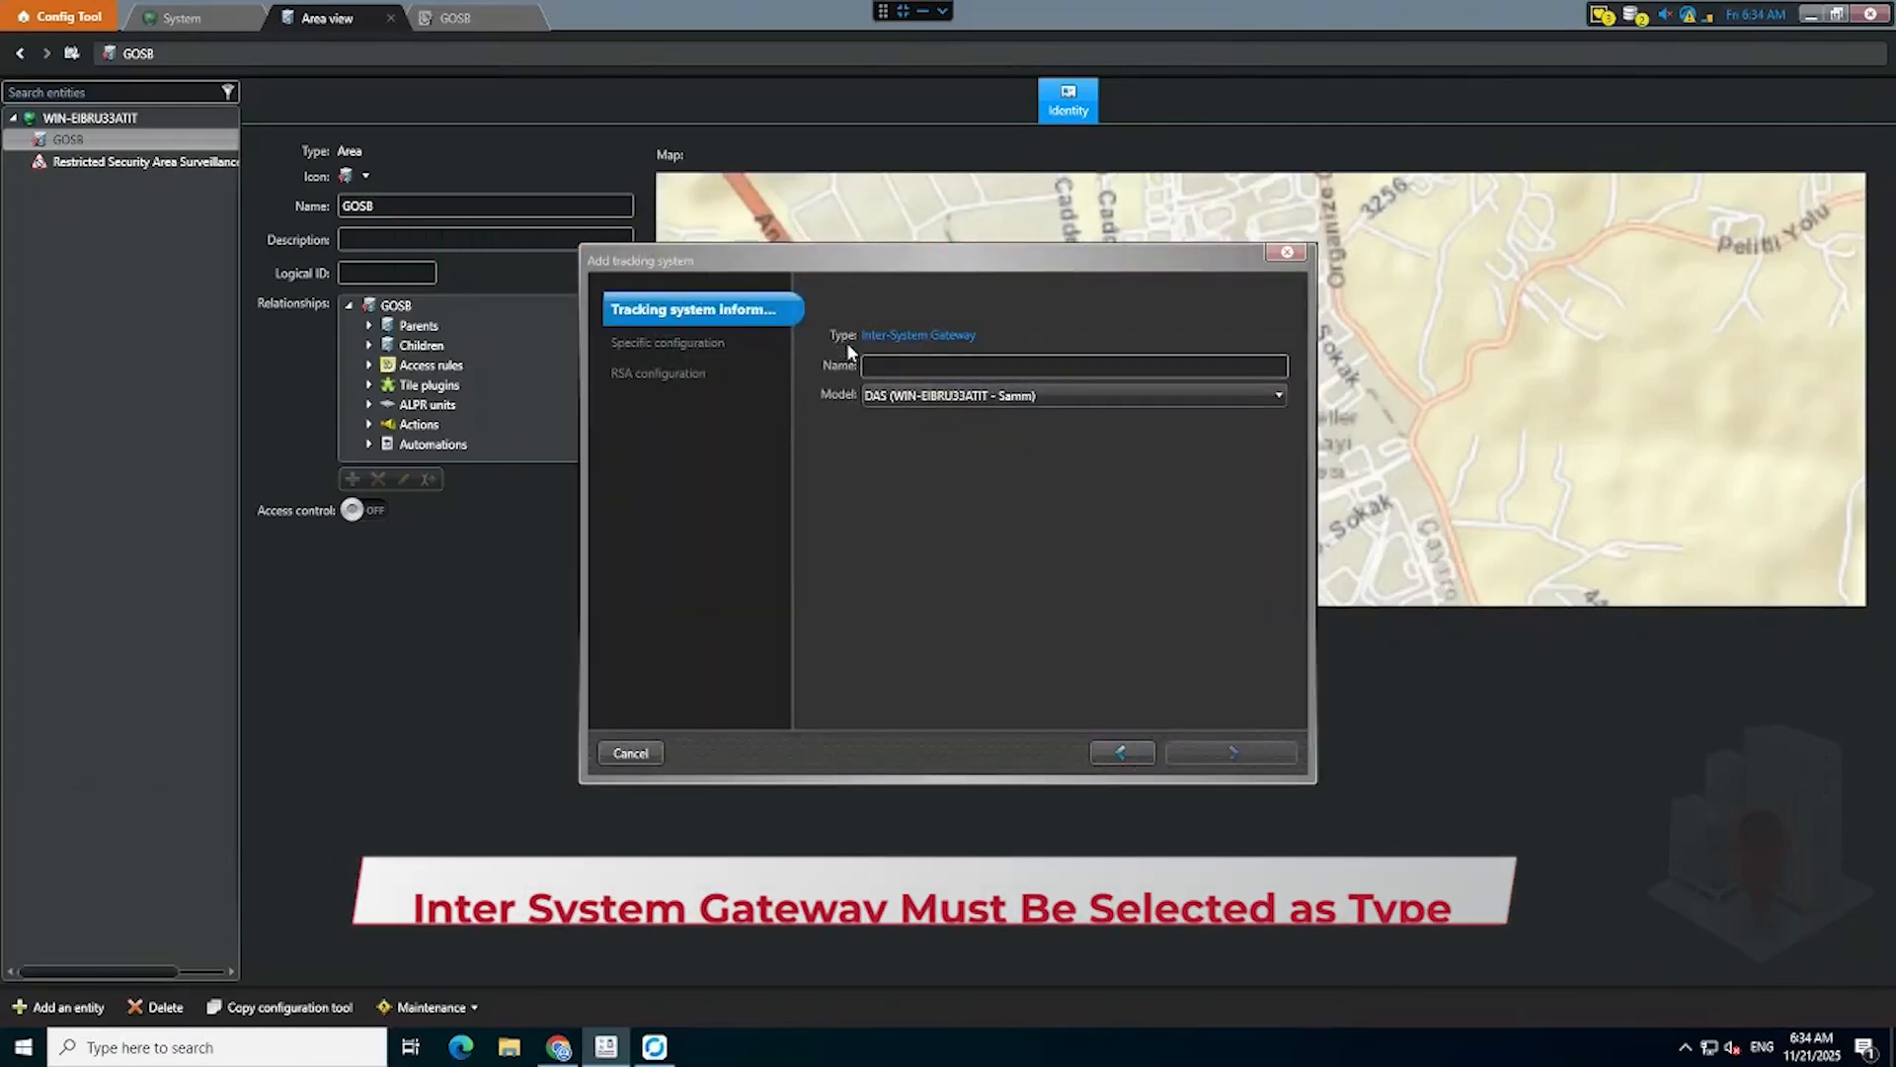
left_click(980, 365)
type("FOTAS")
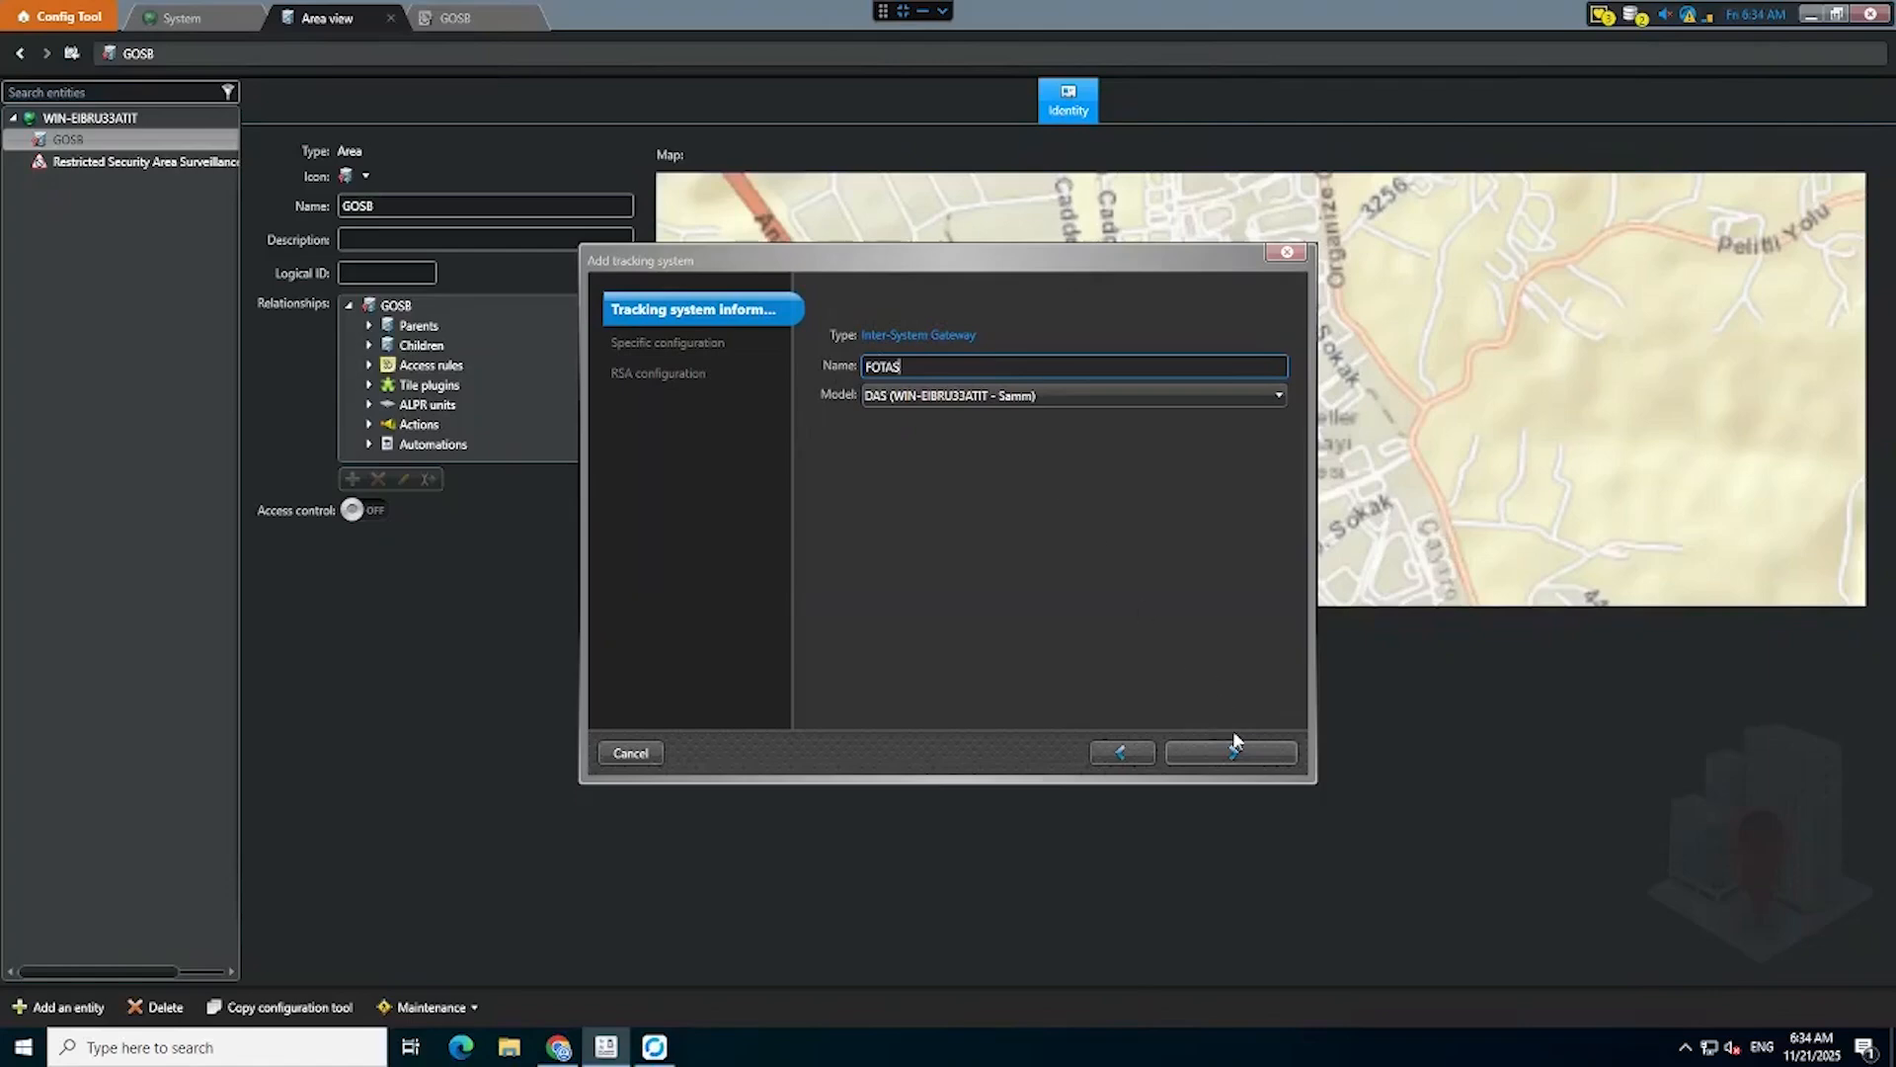
Continue the wizard, set Import on map to GOSB, and finish.
left_click(1247, 764)
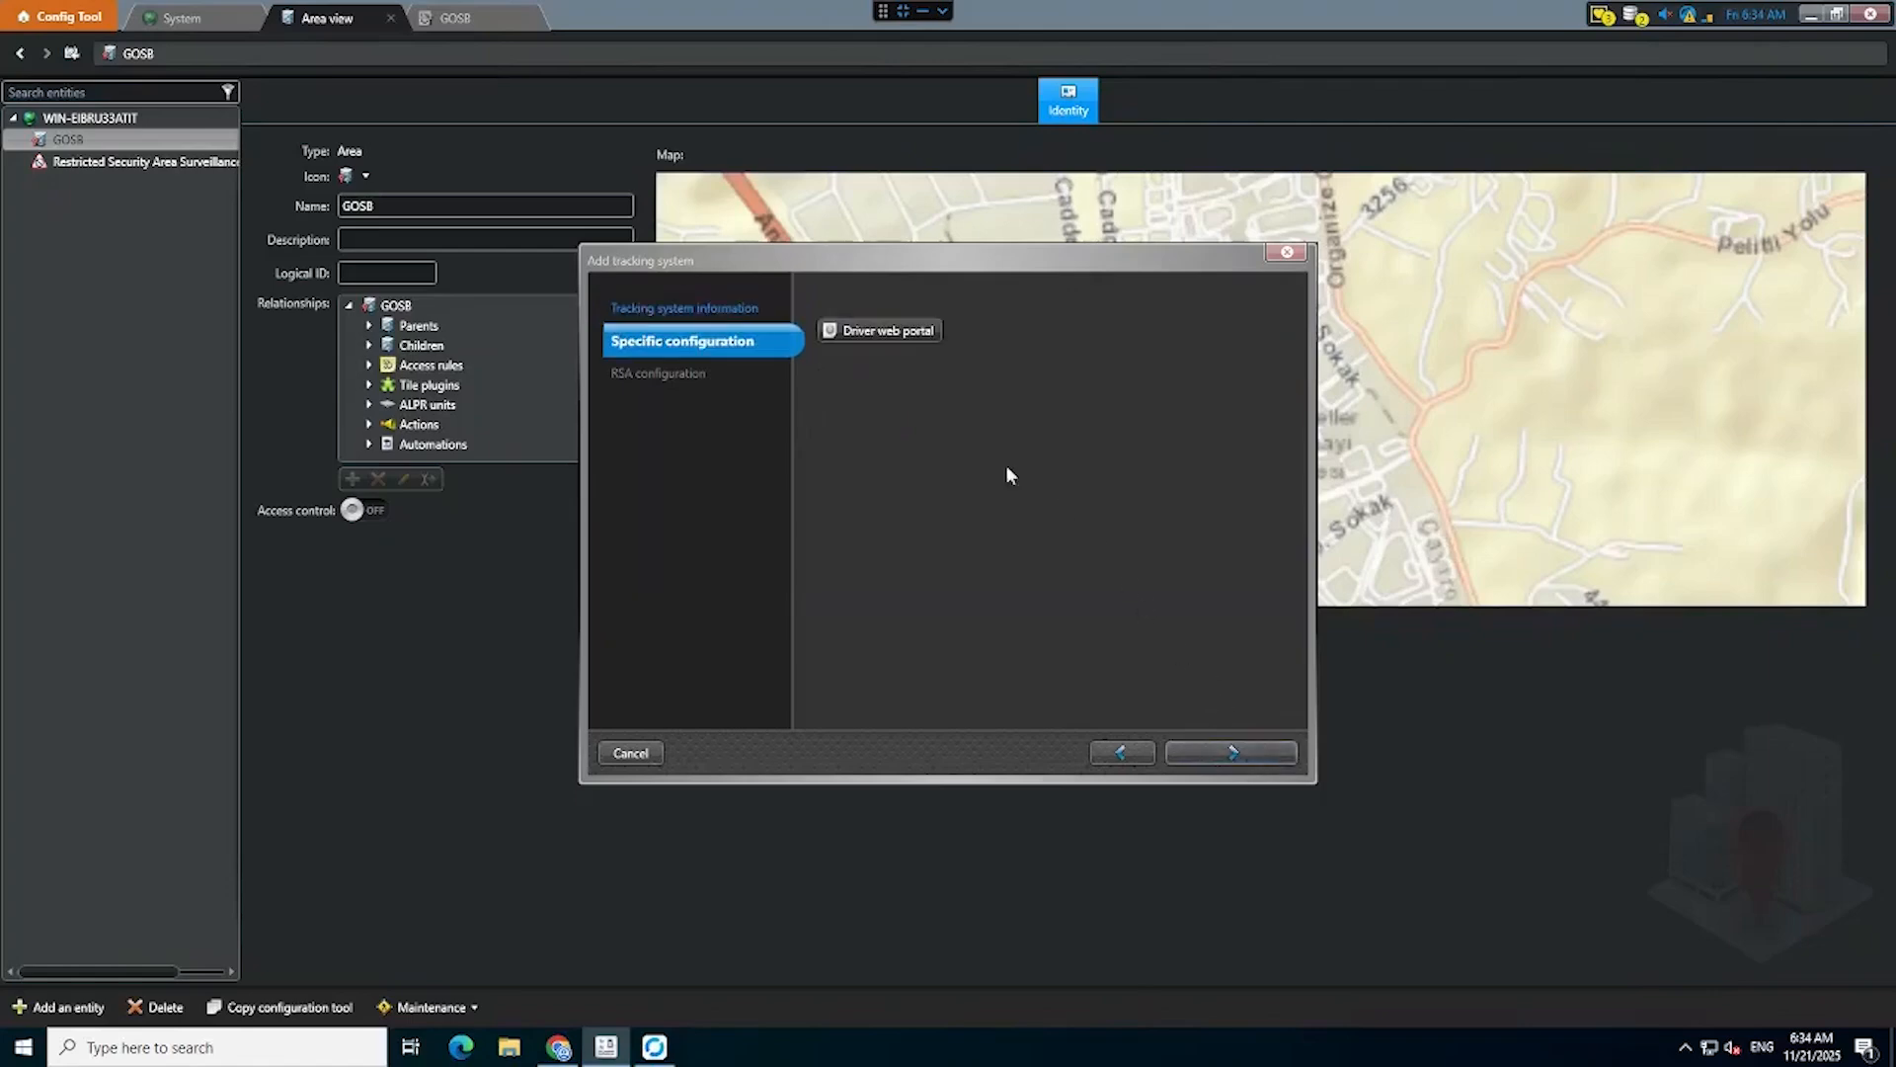
left_click(1229, 756)
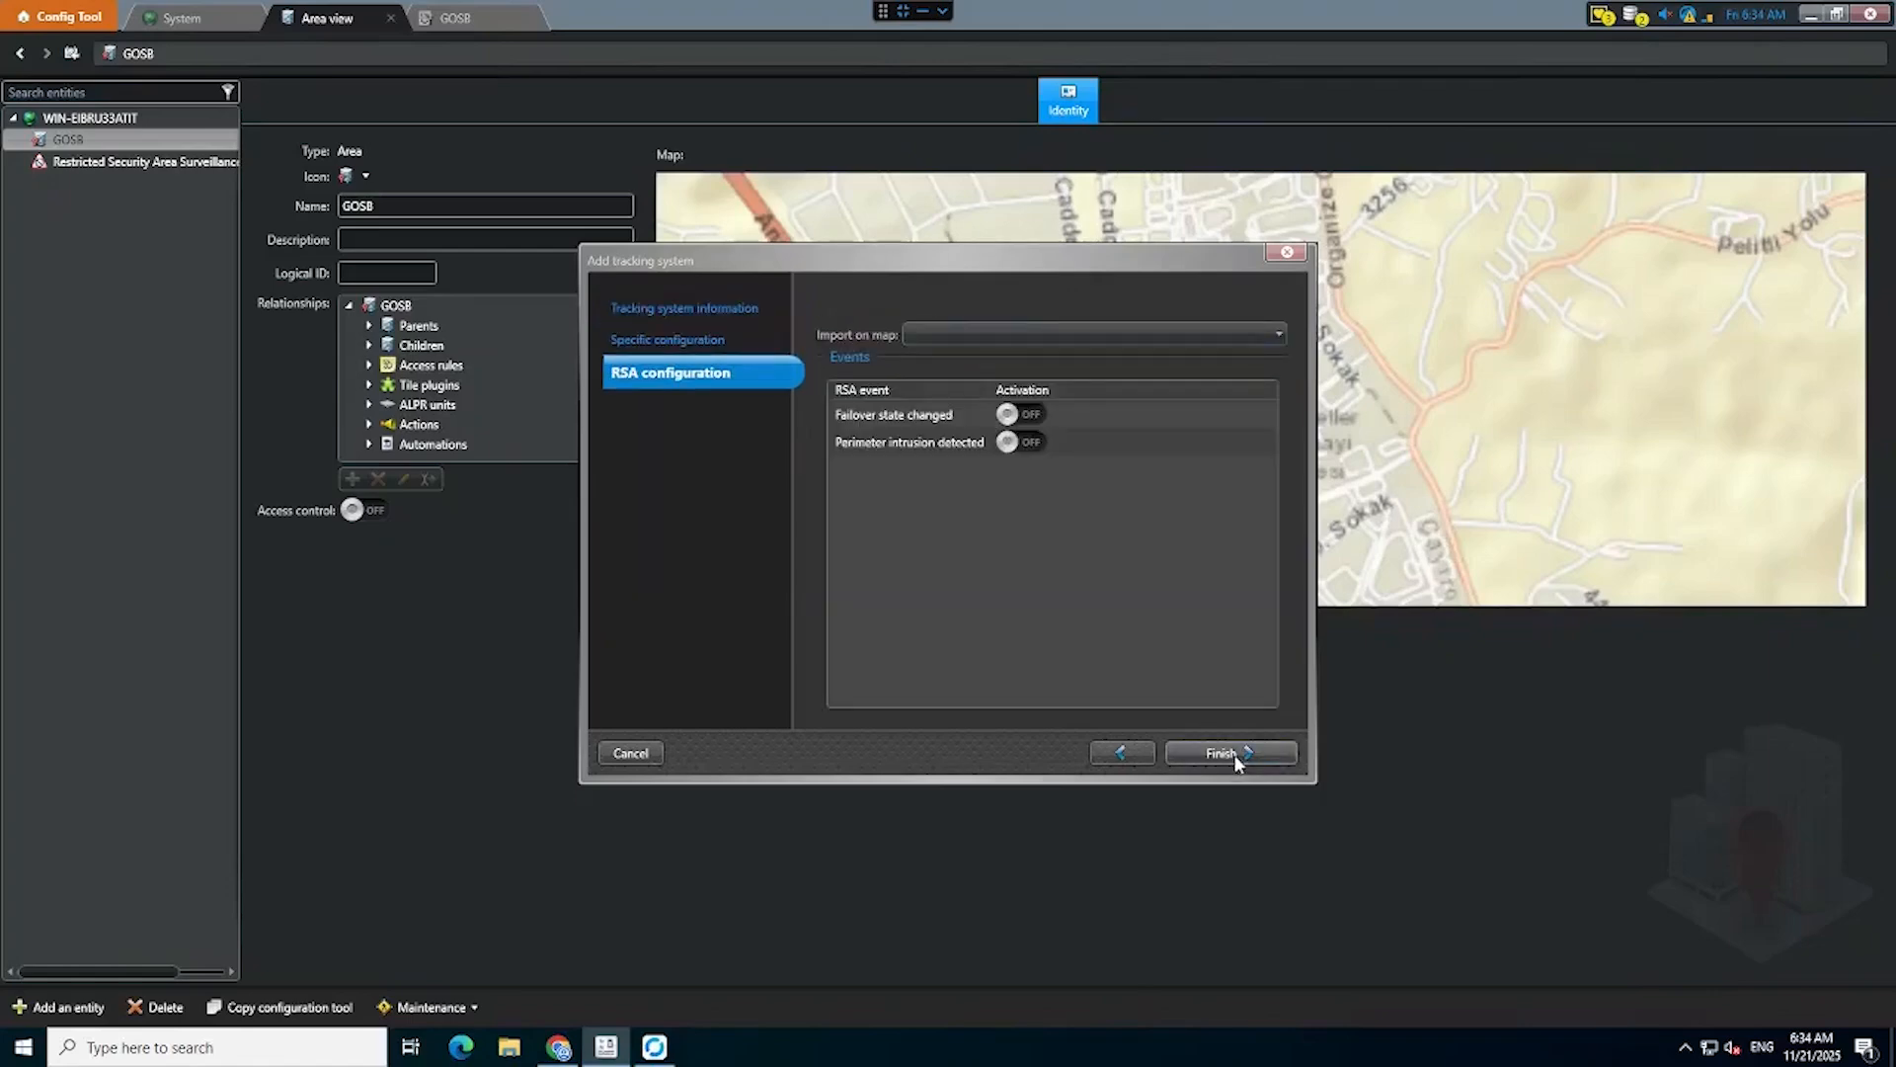
left_click(1194, 333)
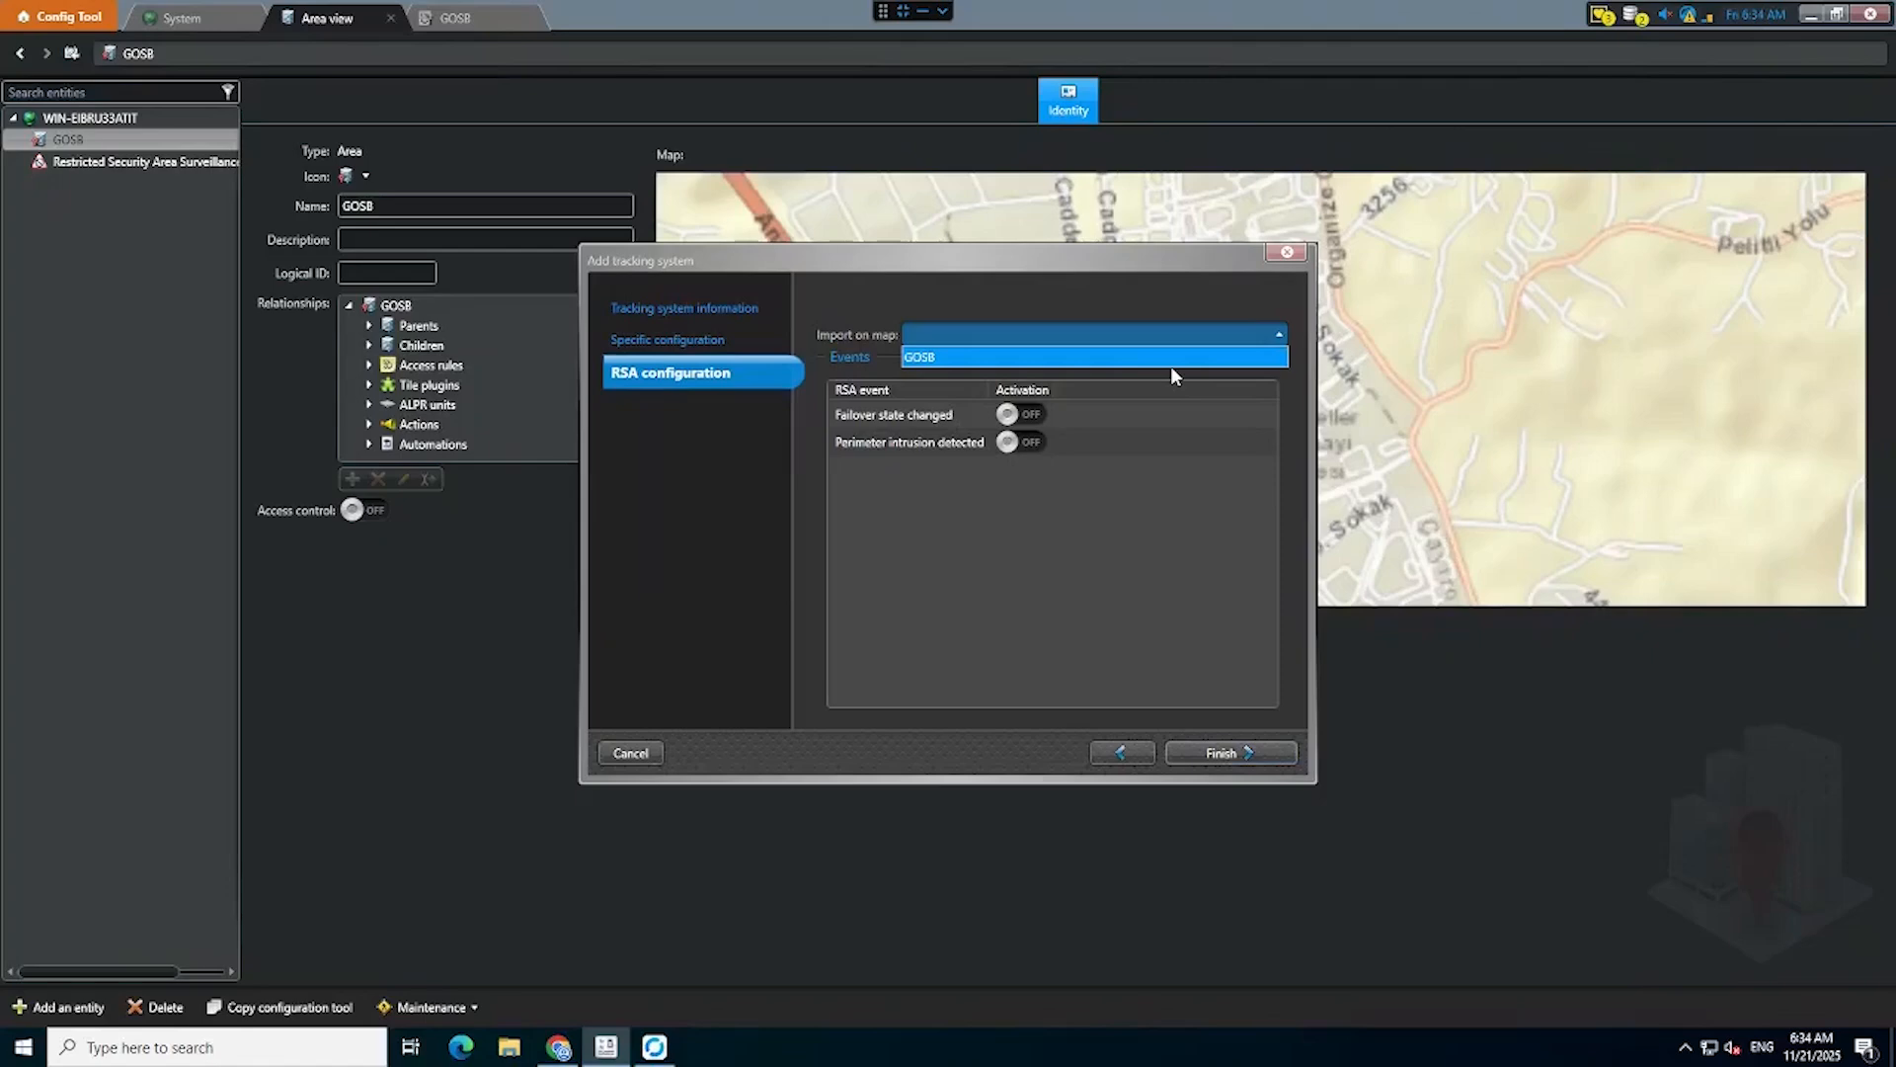
left_click(1170, 365)
left_click(1176, 336)
left_click(1159, 362)
left_click(1237, 755)
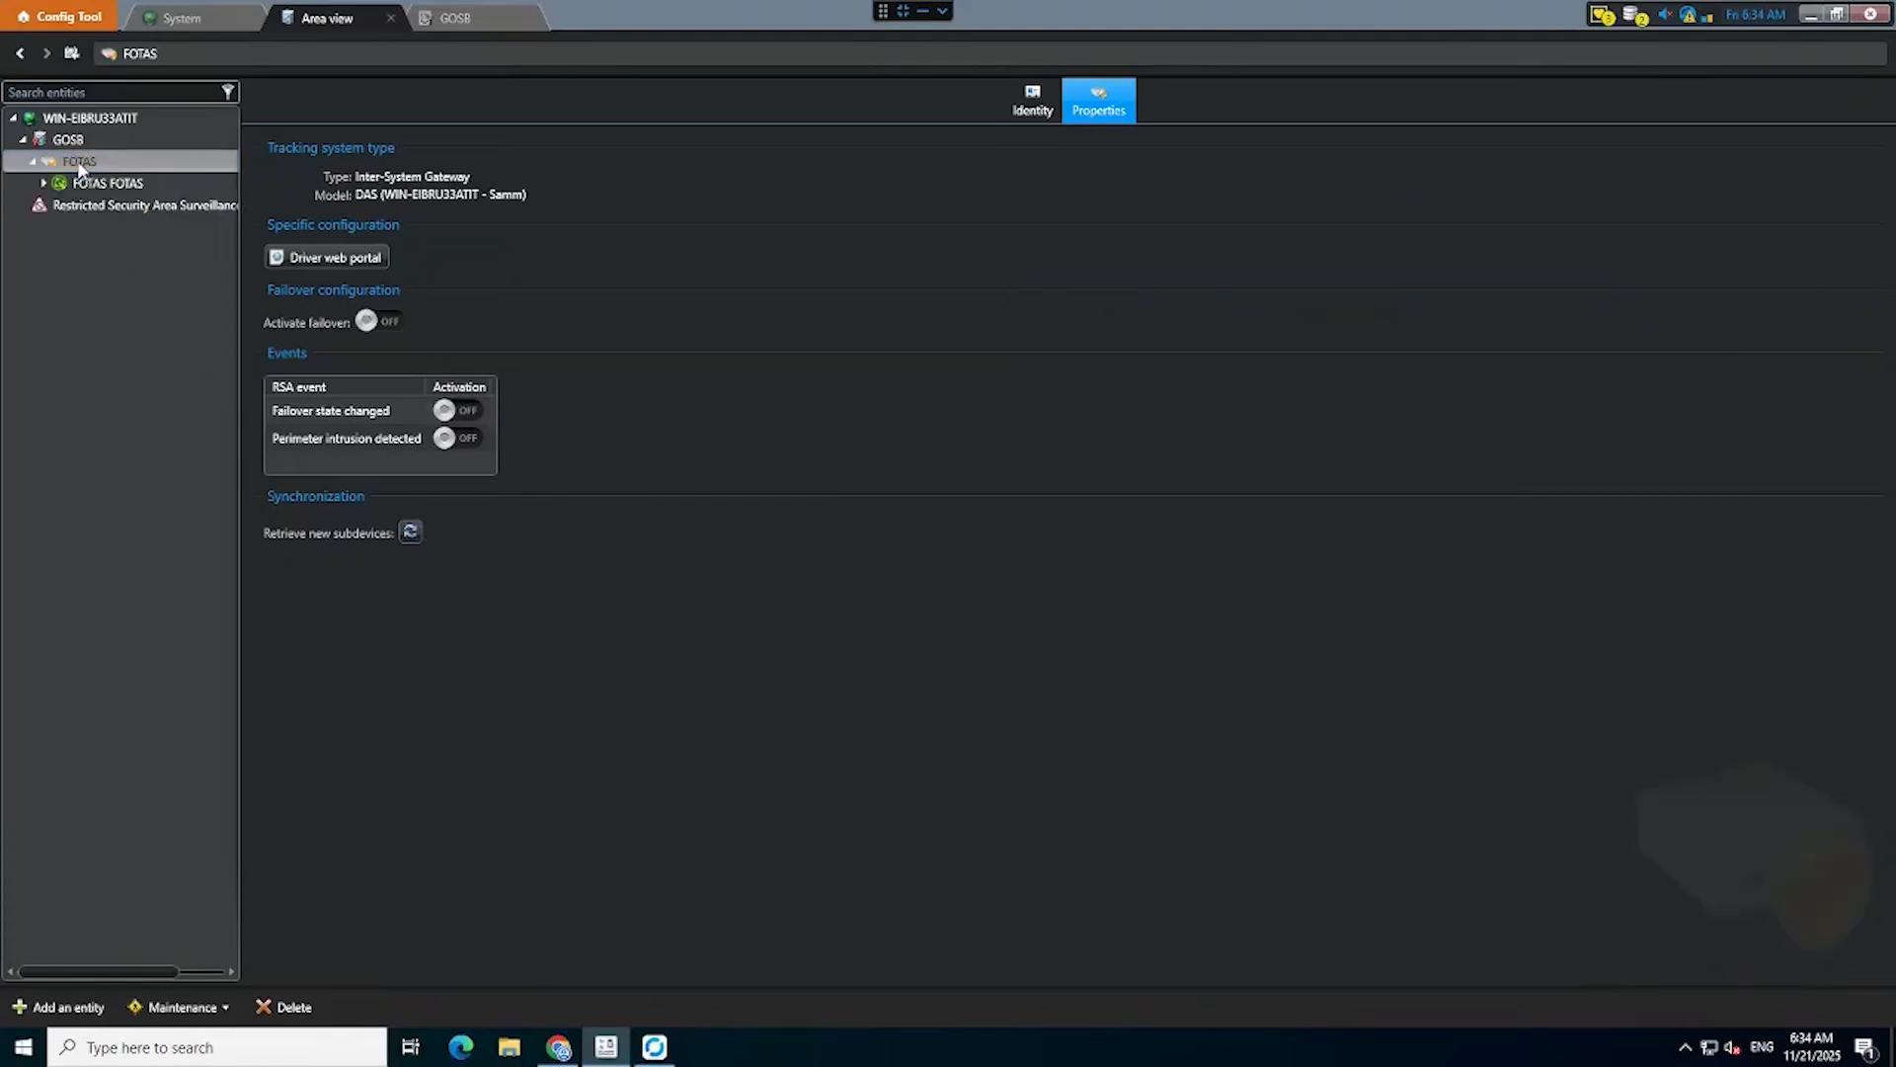
Expand FOTAS, select the Restricted Security Area Surveillance role, and show its Zones page.
left_click(96, 192)
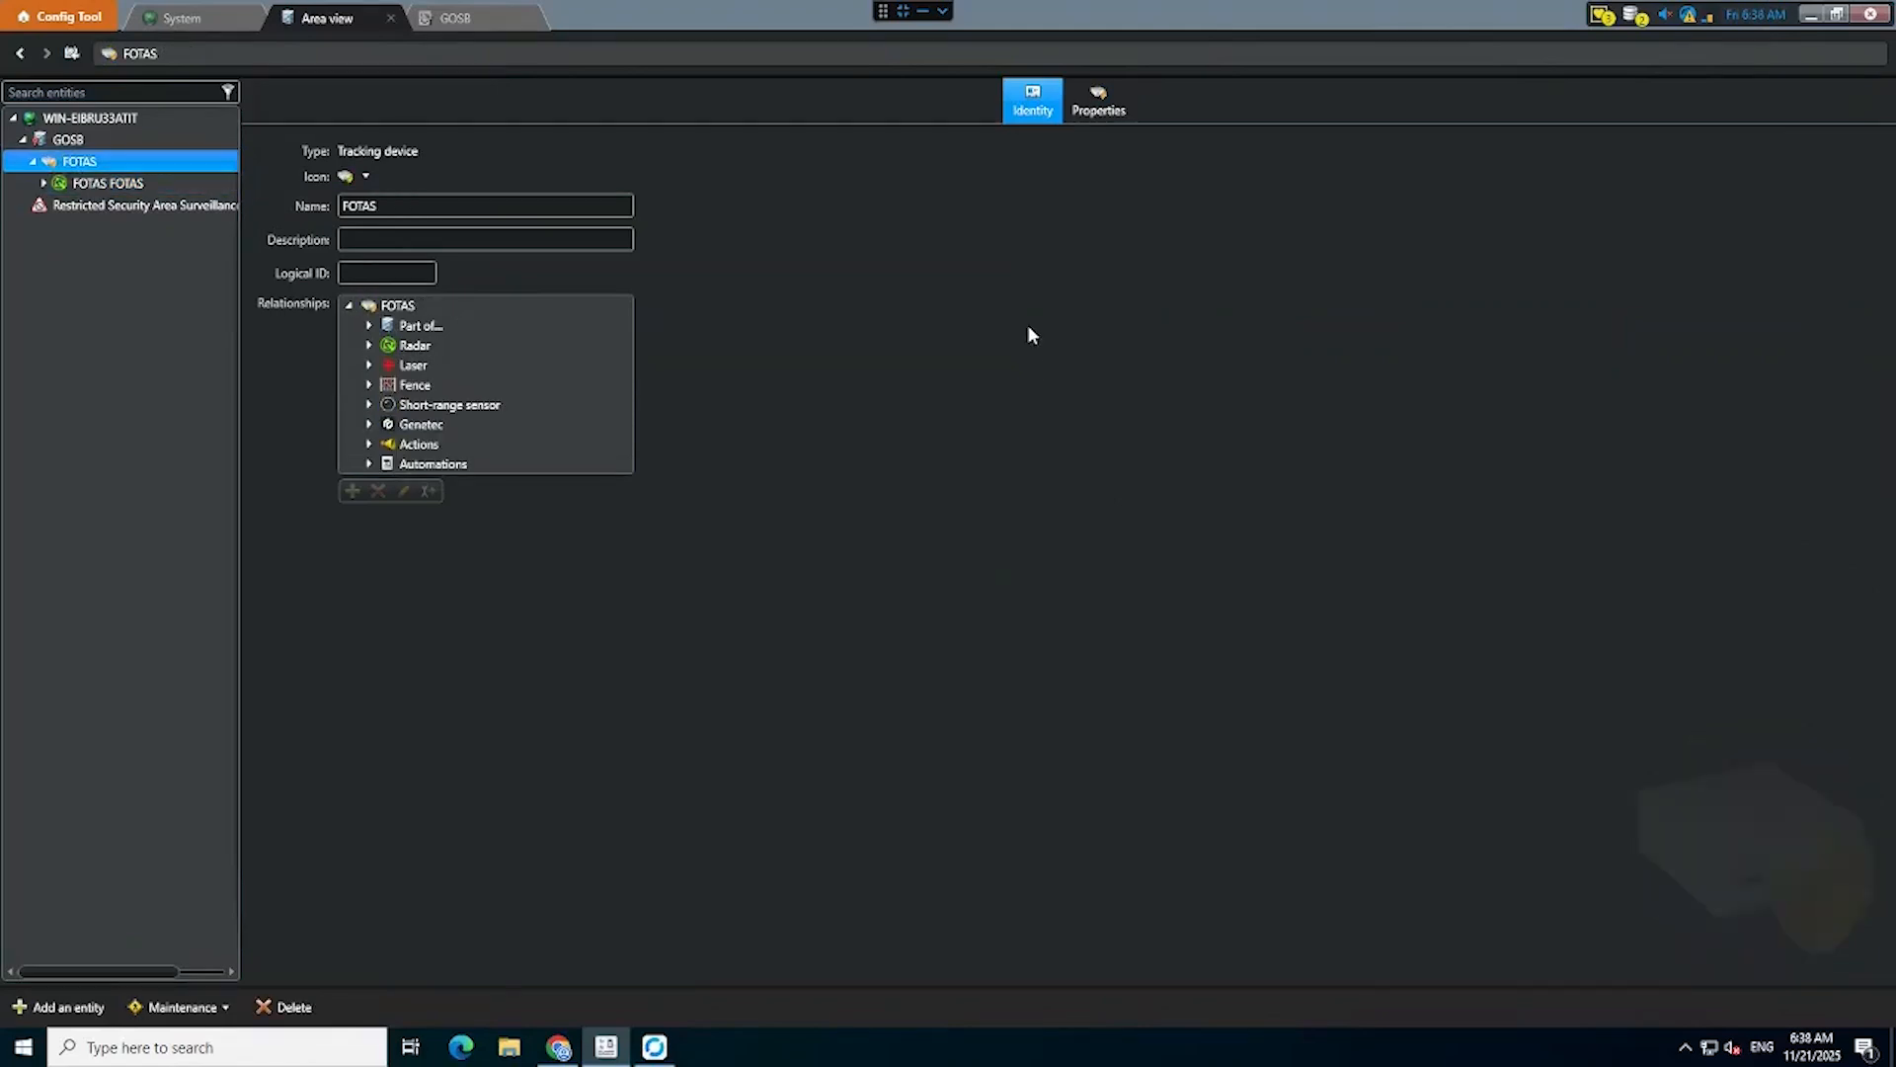
left_click(180, 209)
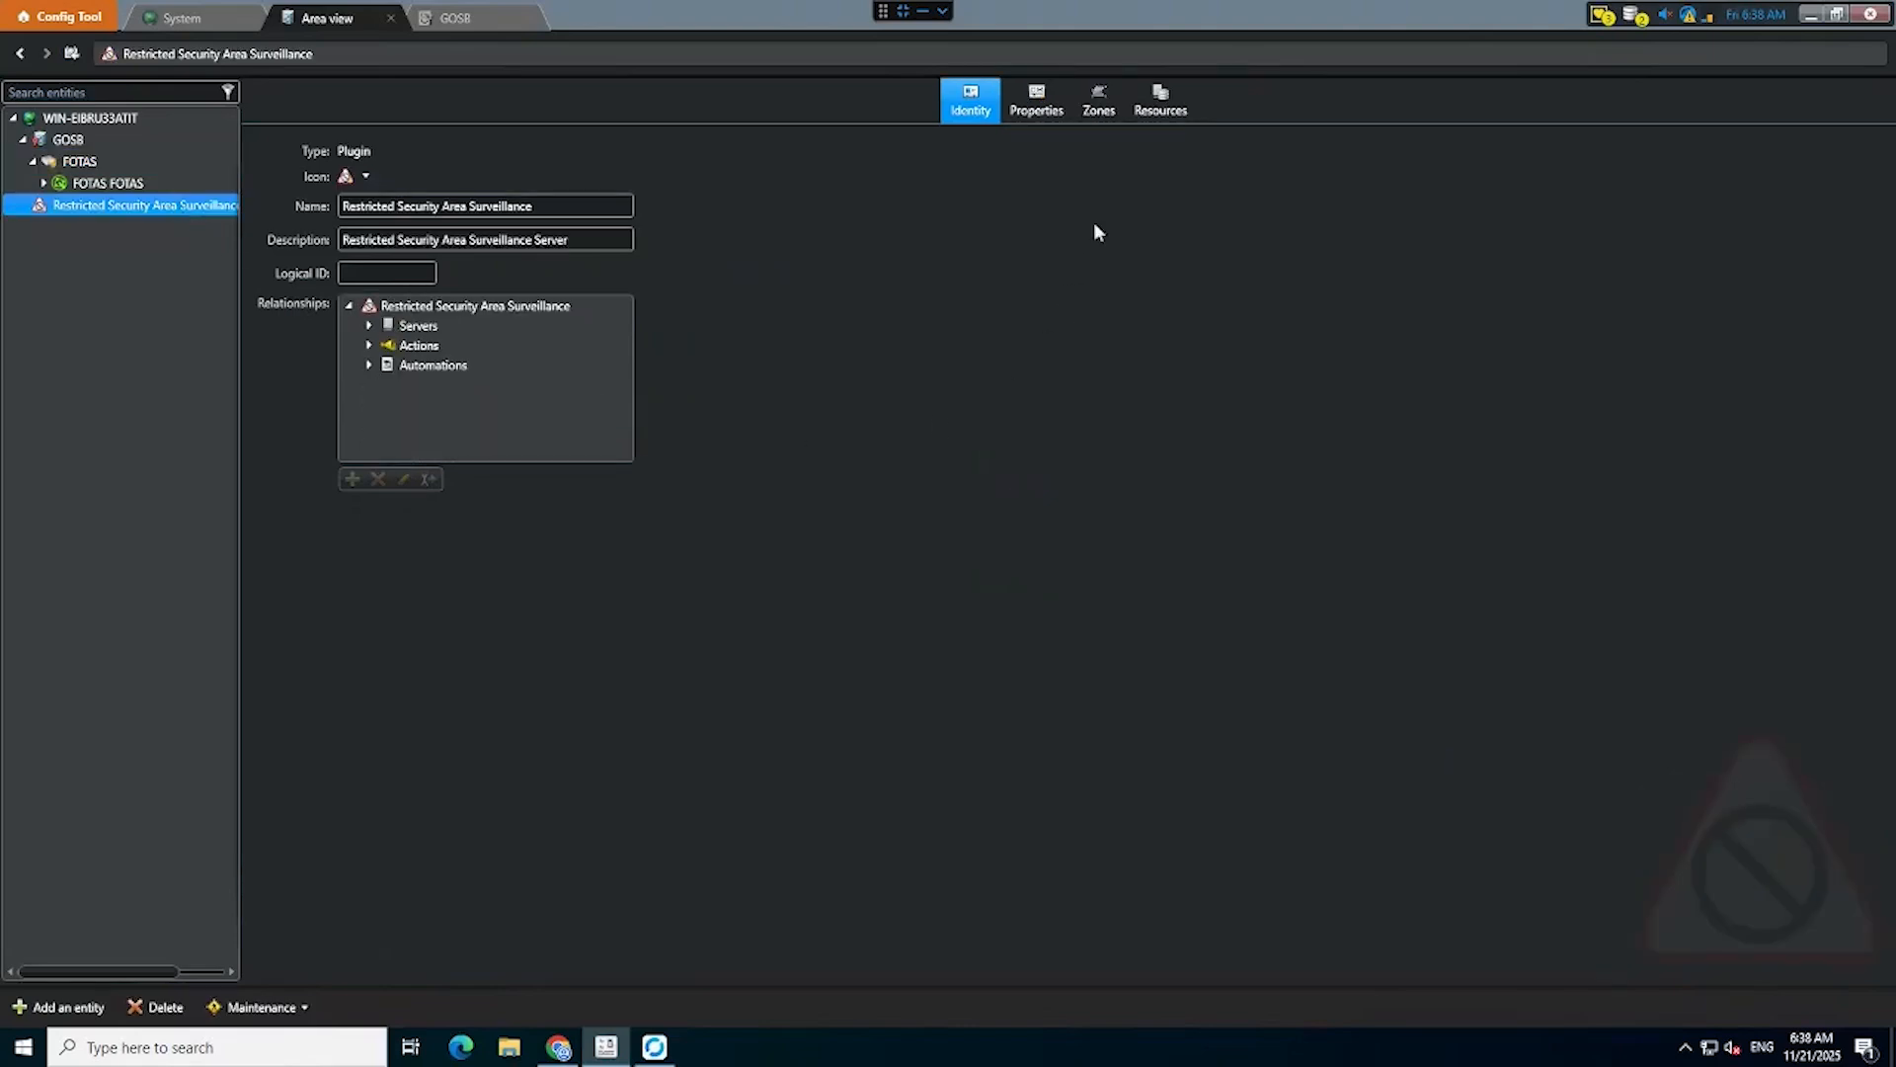
left_click(1098, 99)
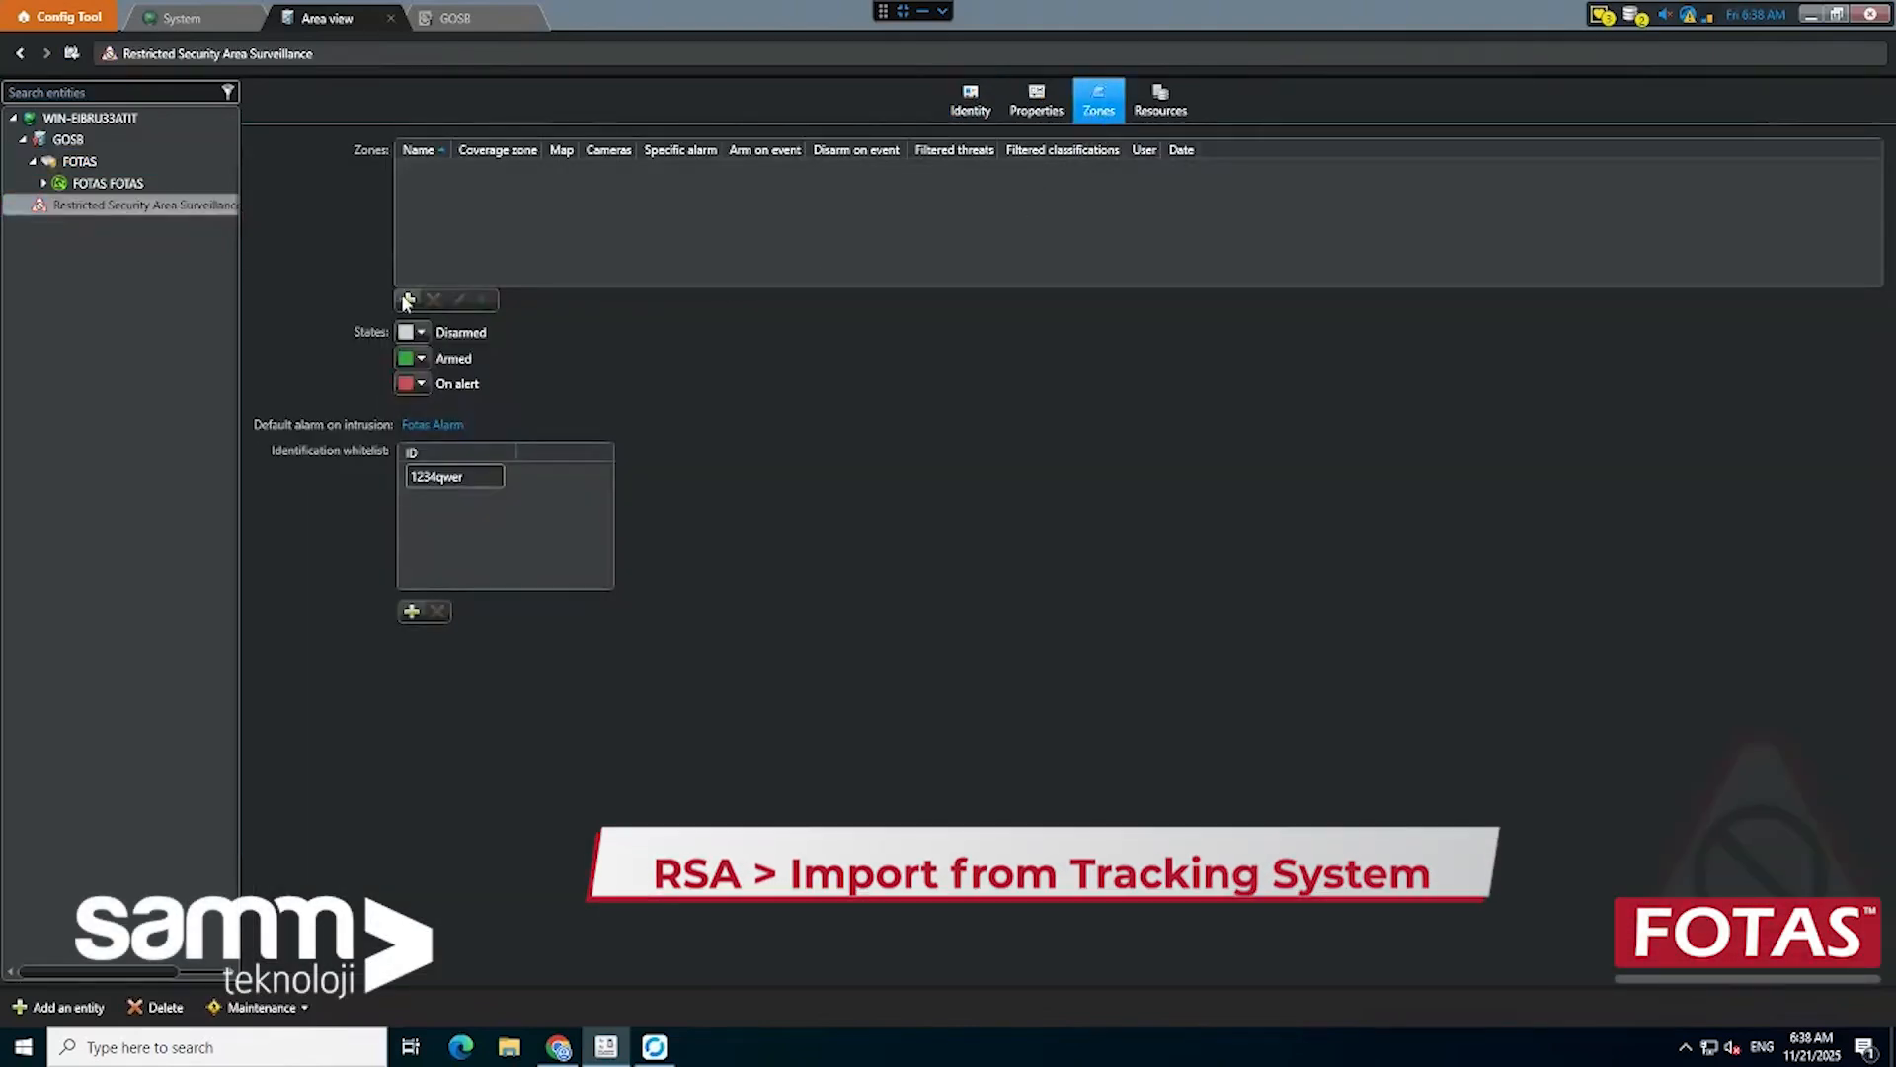
Import zones from the FOTAS tracking system, selecting Zone-1 through Zone-10.
left_click(405, 300)
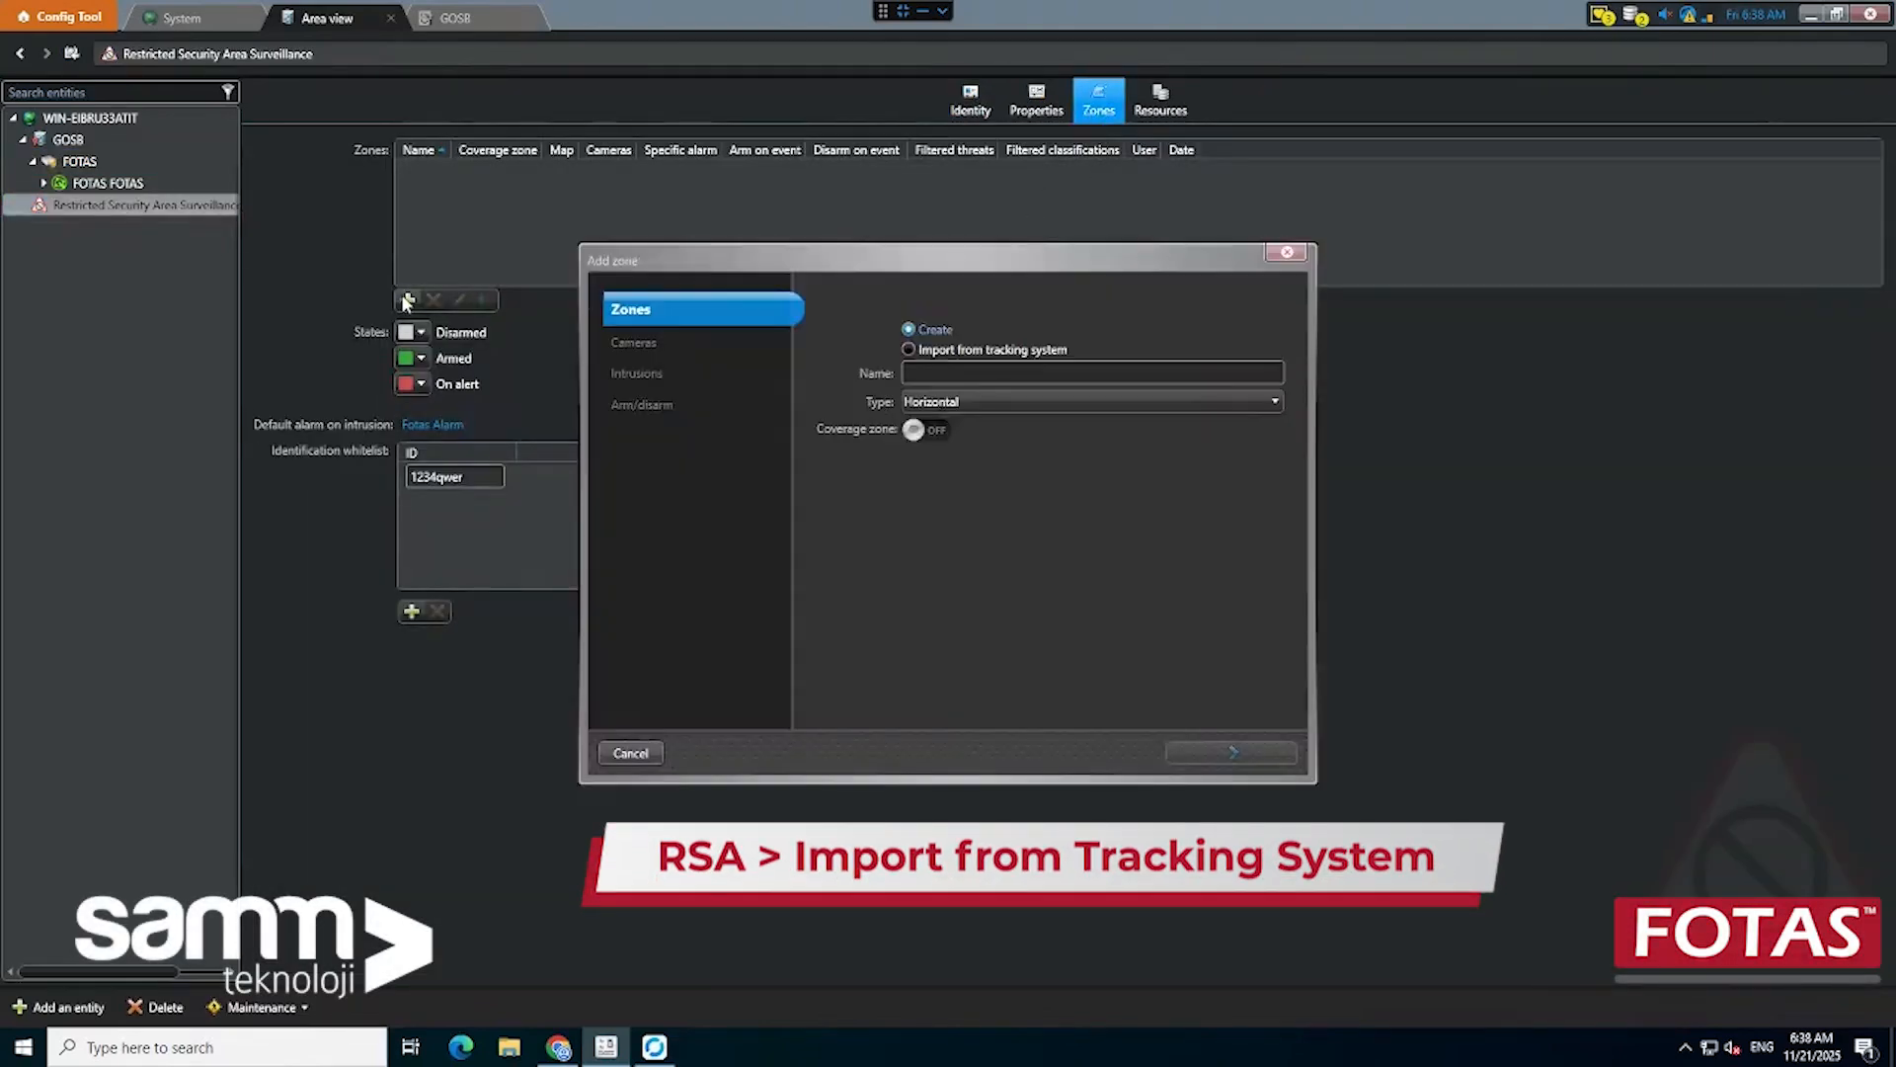
left_click(939, 349)
left_click(954, 371)
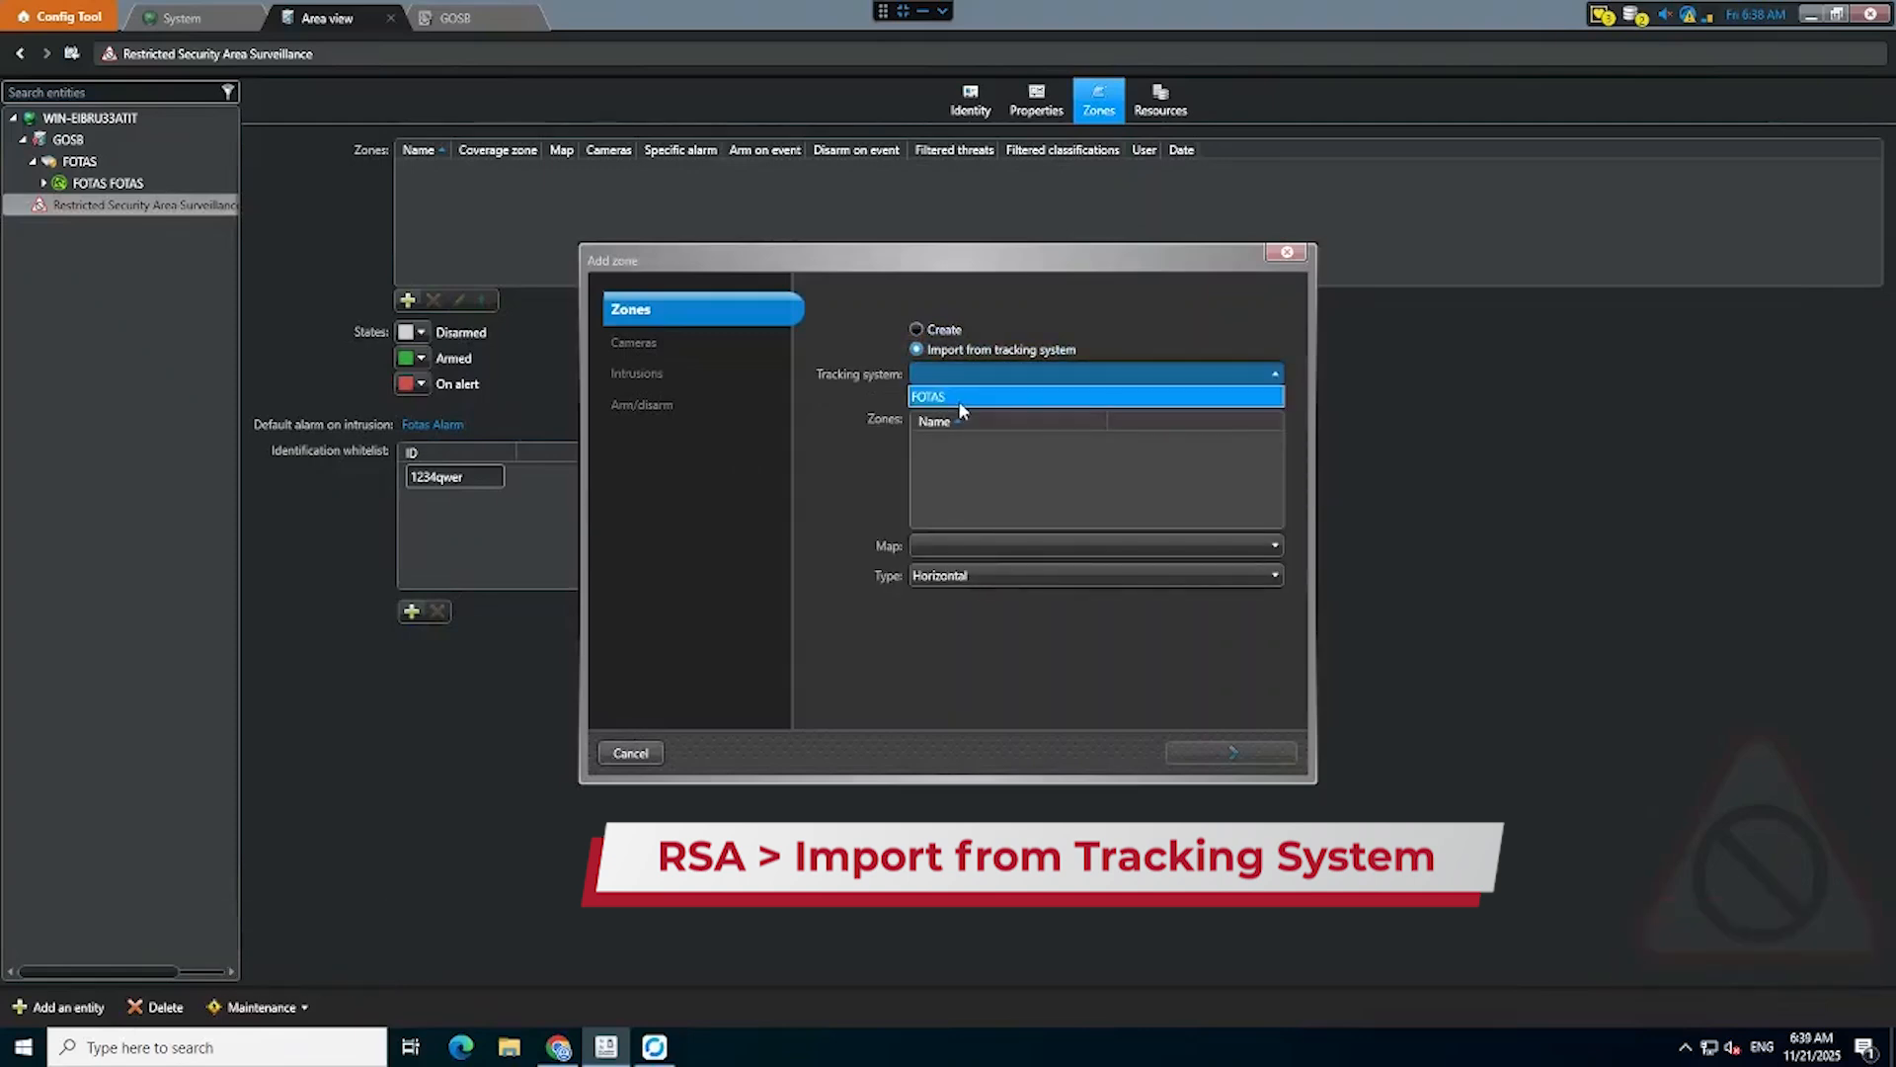
left_click(958, 400)
left_click(960, 440)
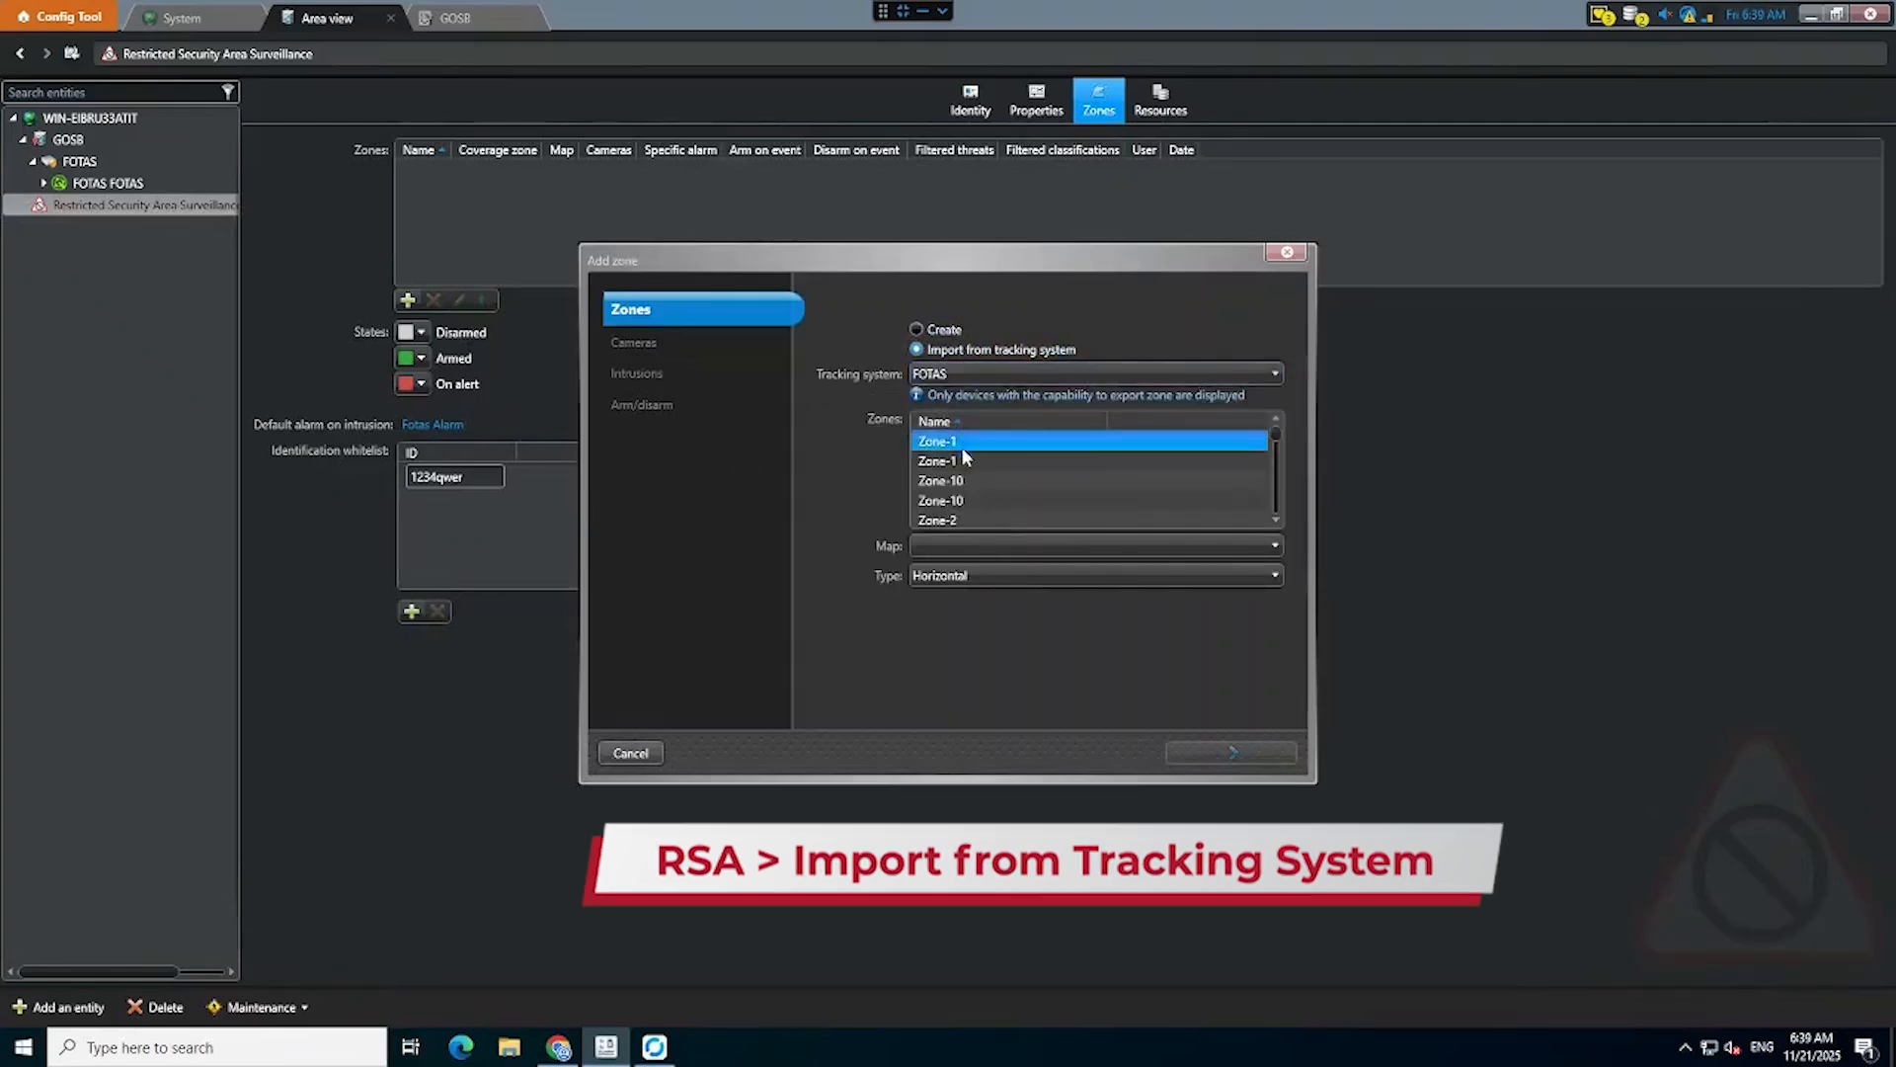
left_click(974, 480, "ctrl")
scroll(972, 514, "down", 1)
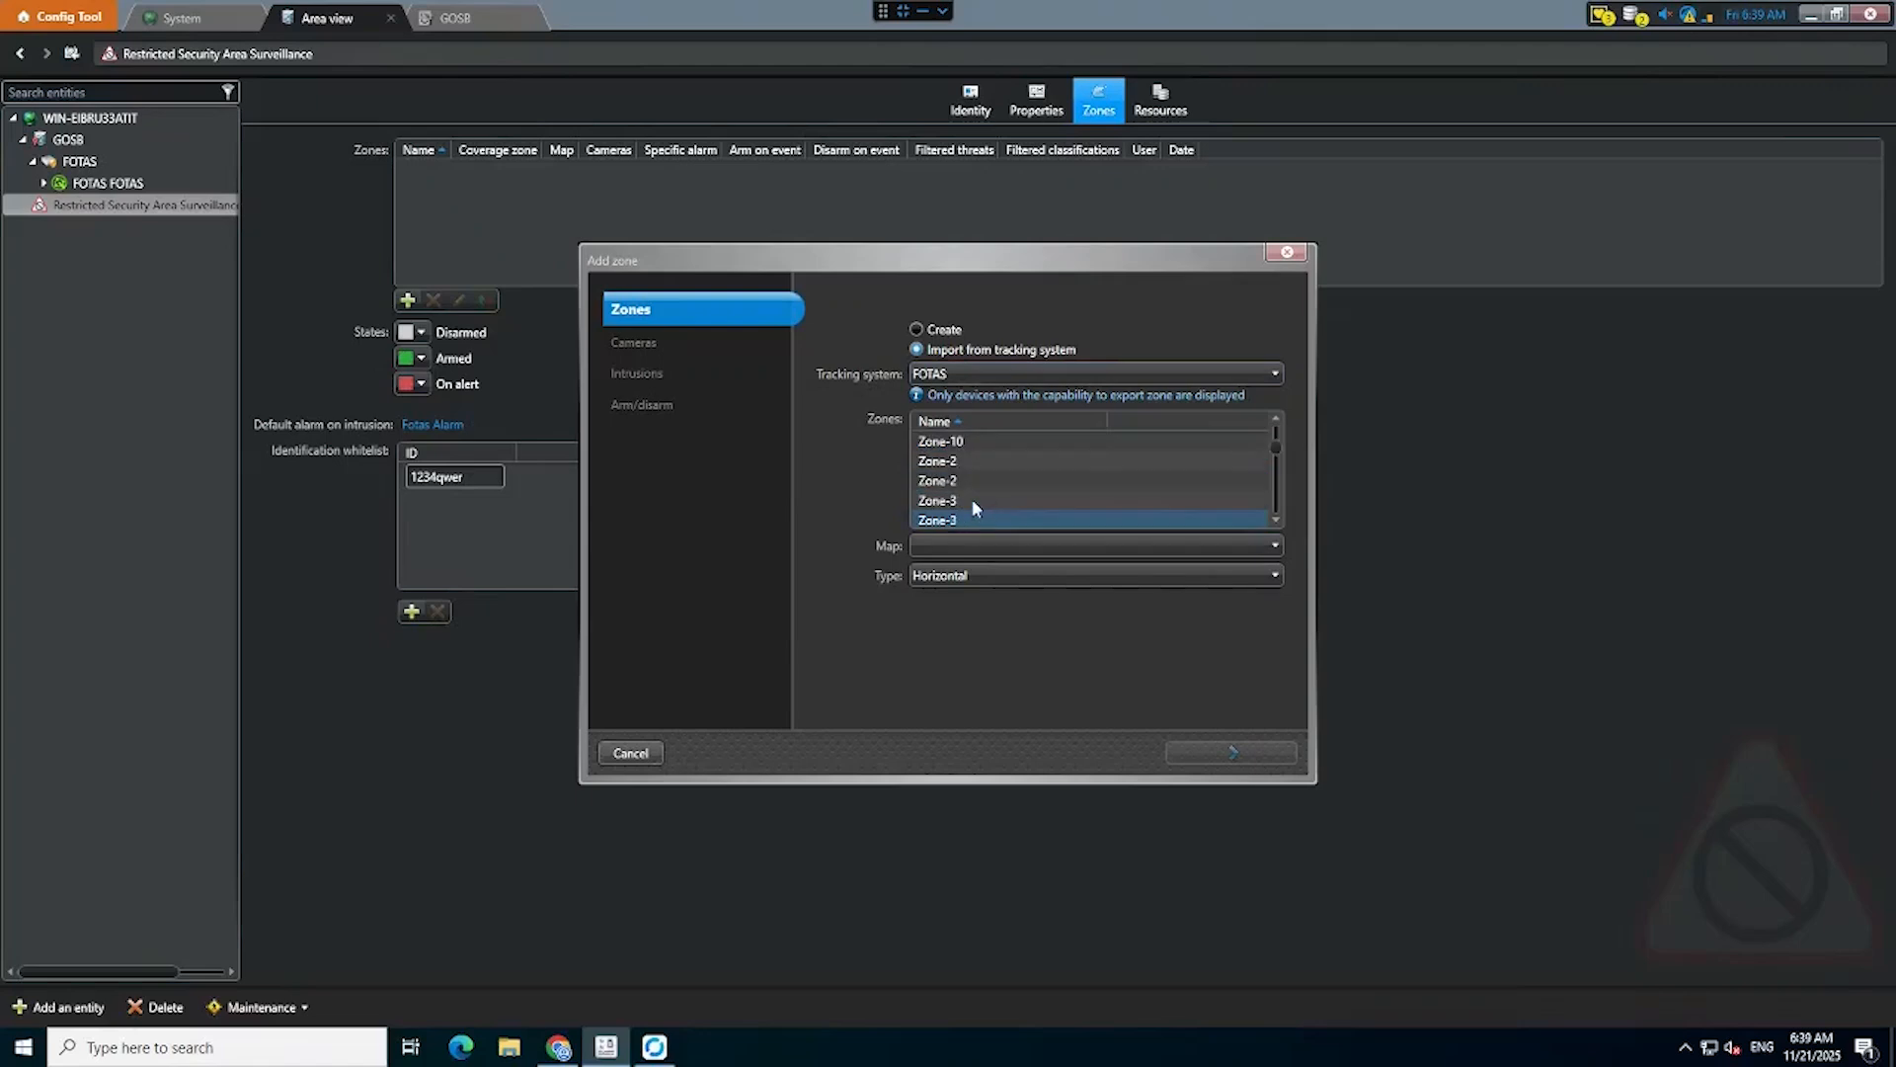
left_click(973, 462, "ctrl")
left_click(973, 501, "ctrl")
scroll(973, 504, "down", 1)
left_click(972, 483, "ctrl")
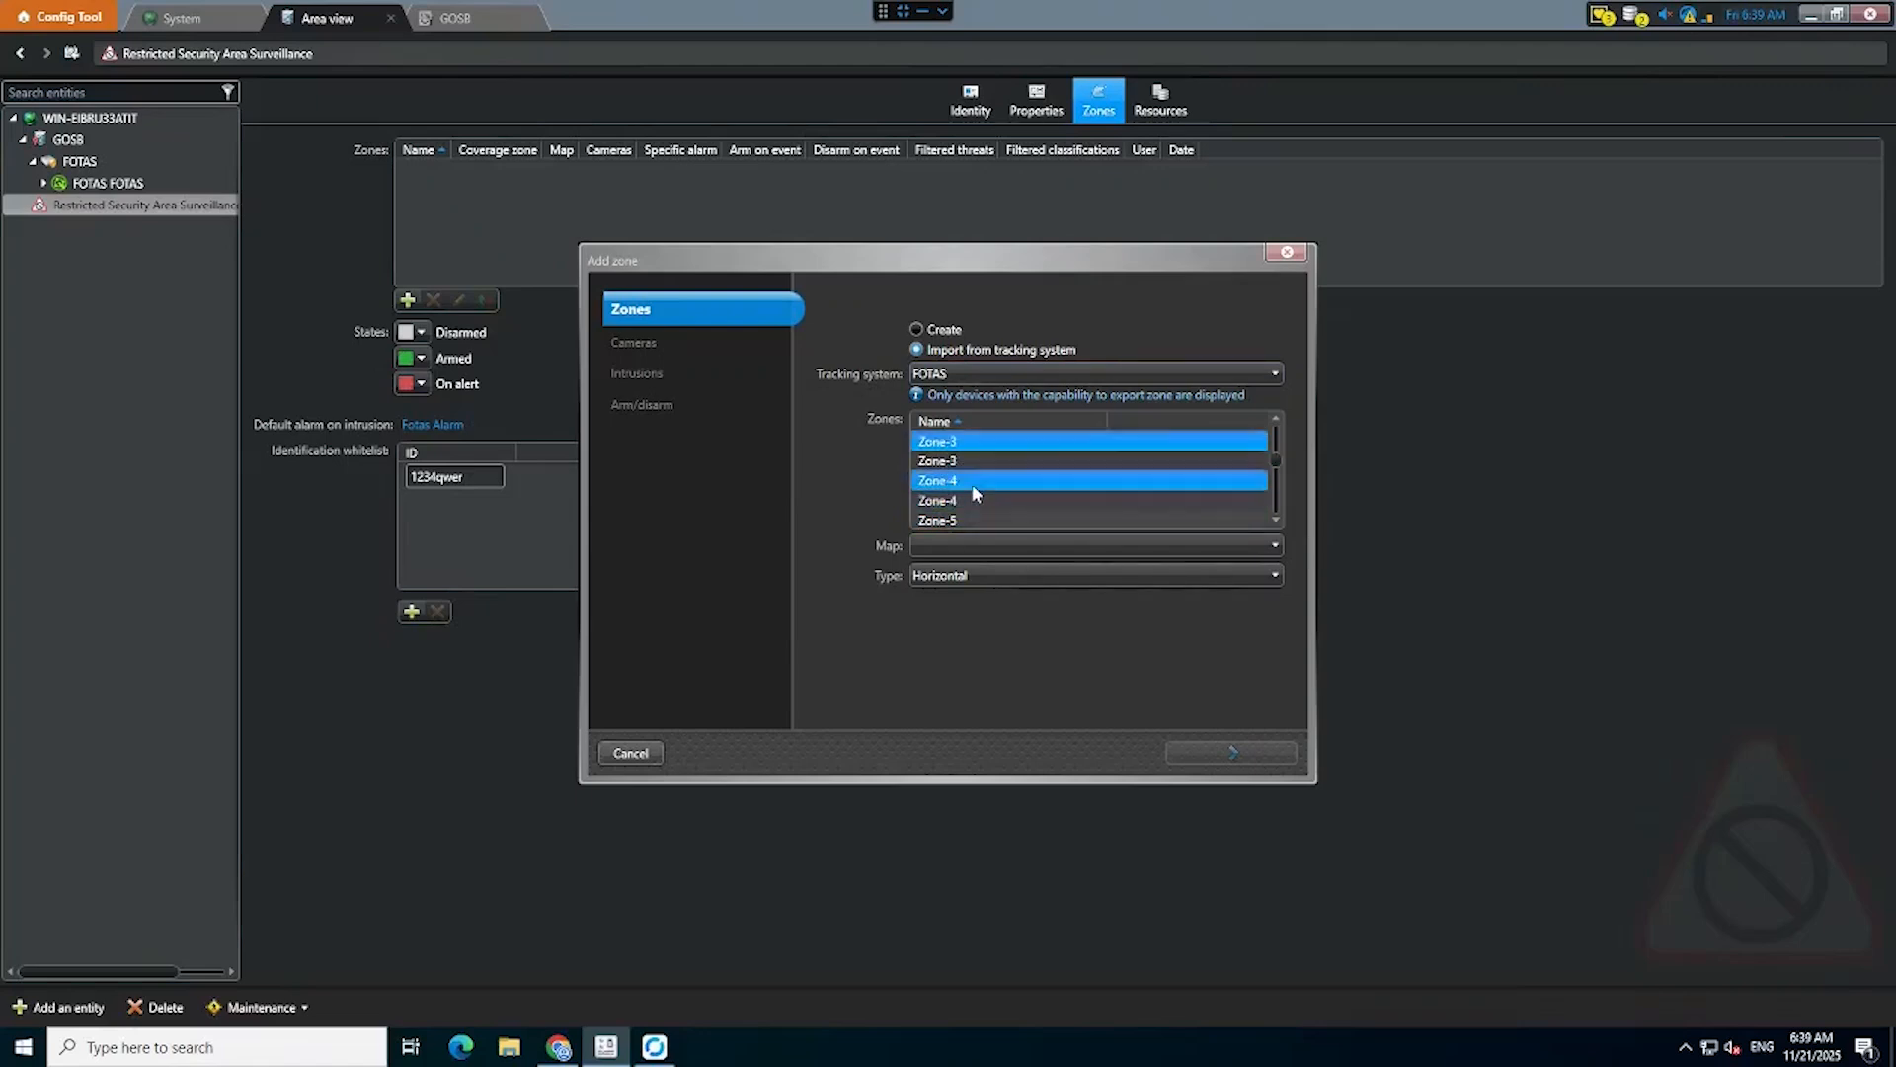
scroll(969, 486, "down", 1)
left_click(974, 479, "ctrl")
left_click(974, 495, "ctrl")
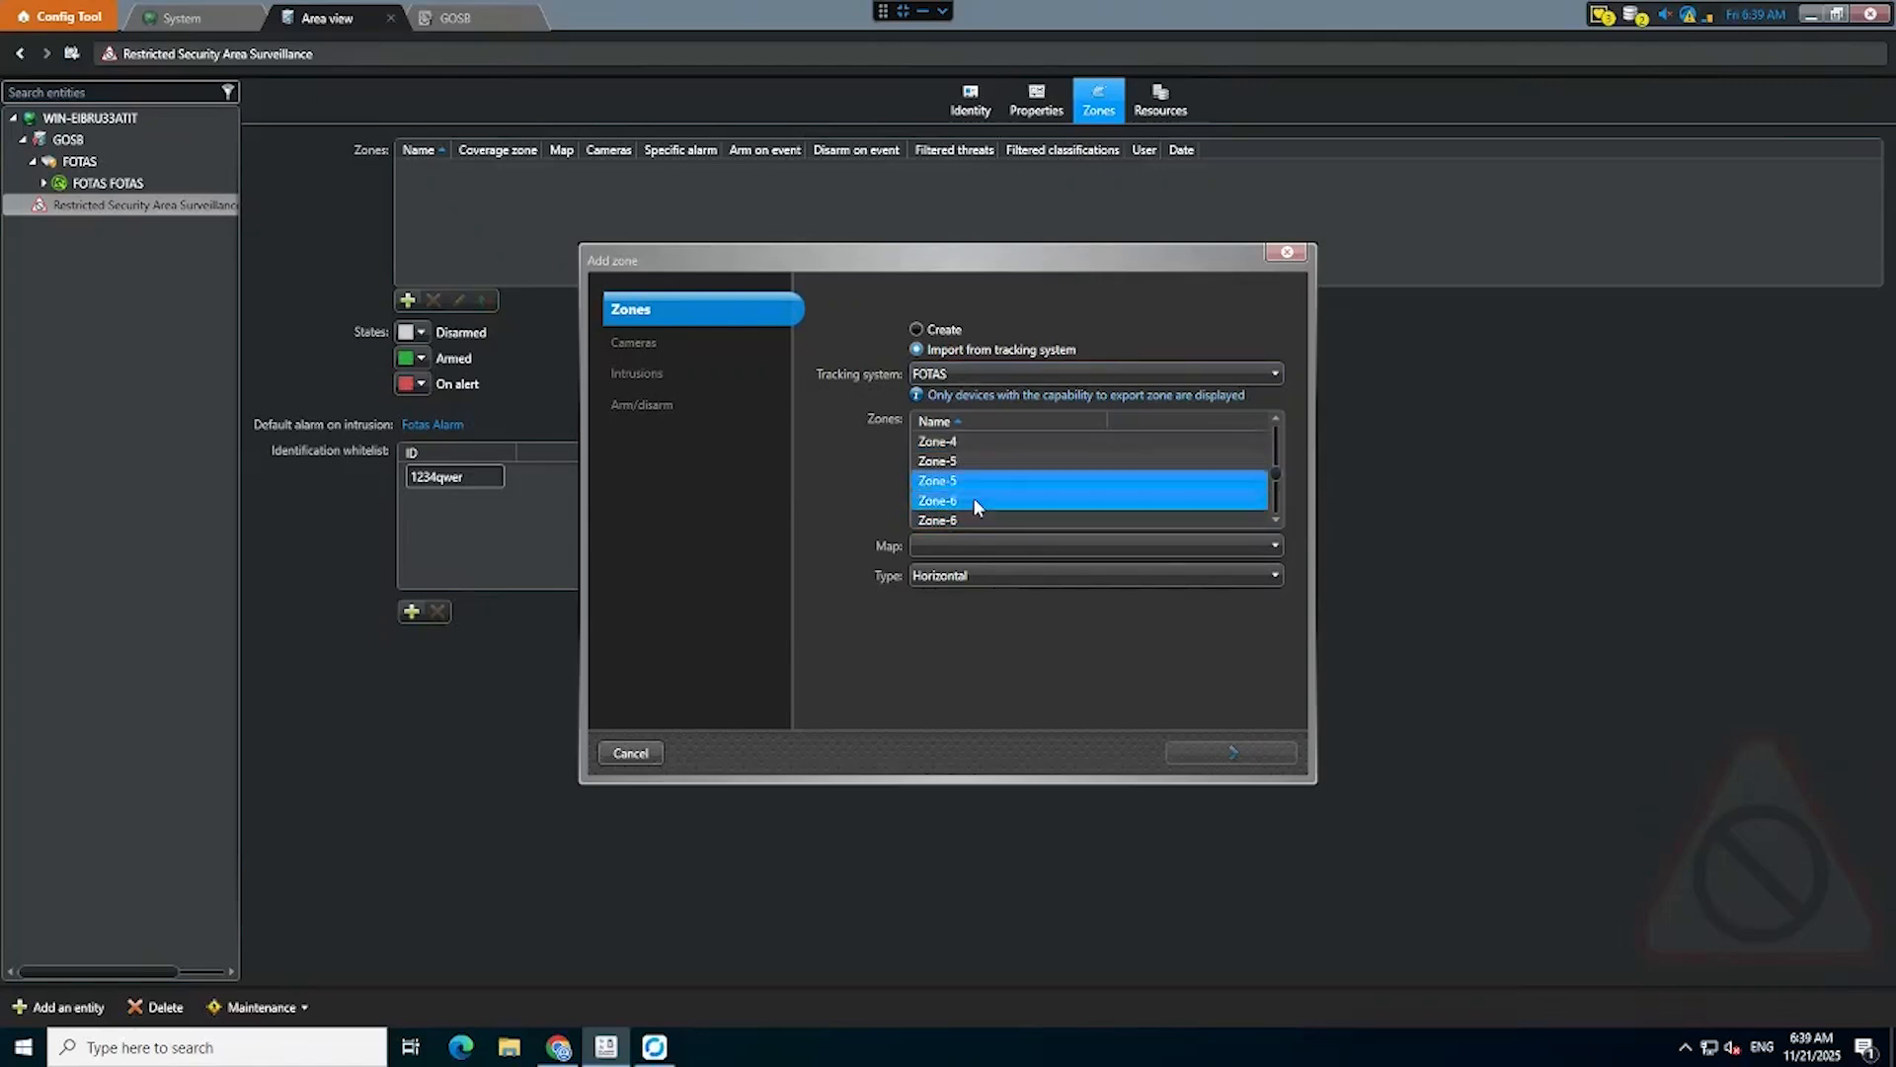
scroll(974, 496, "down", 1)
left_click(974, 484, "ctrl")
scroll(973, 487, "down", 1)
left_click(975, 480, "ctrl")
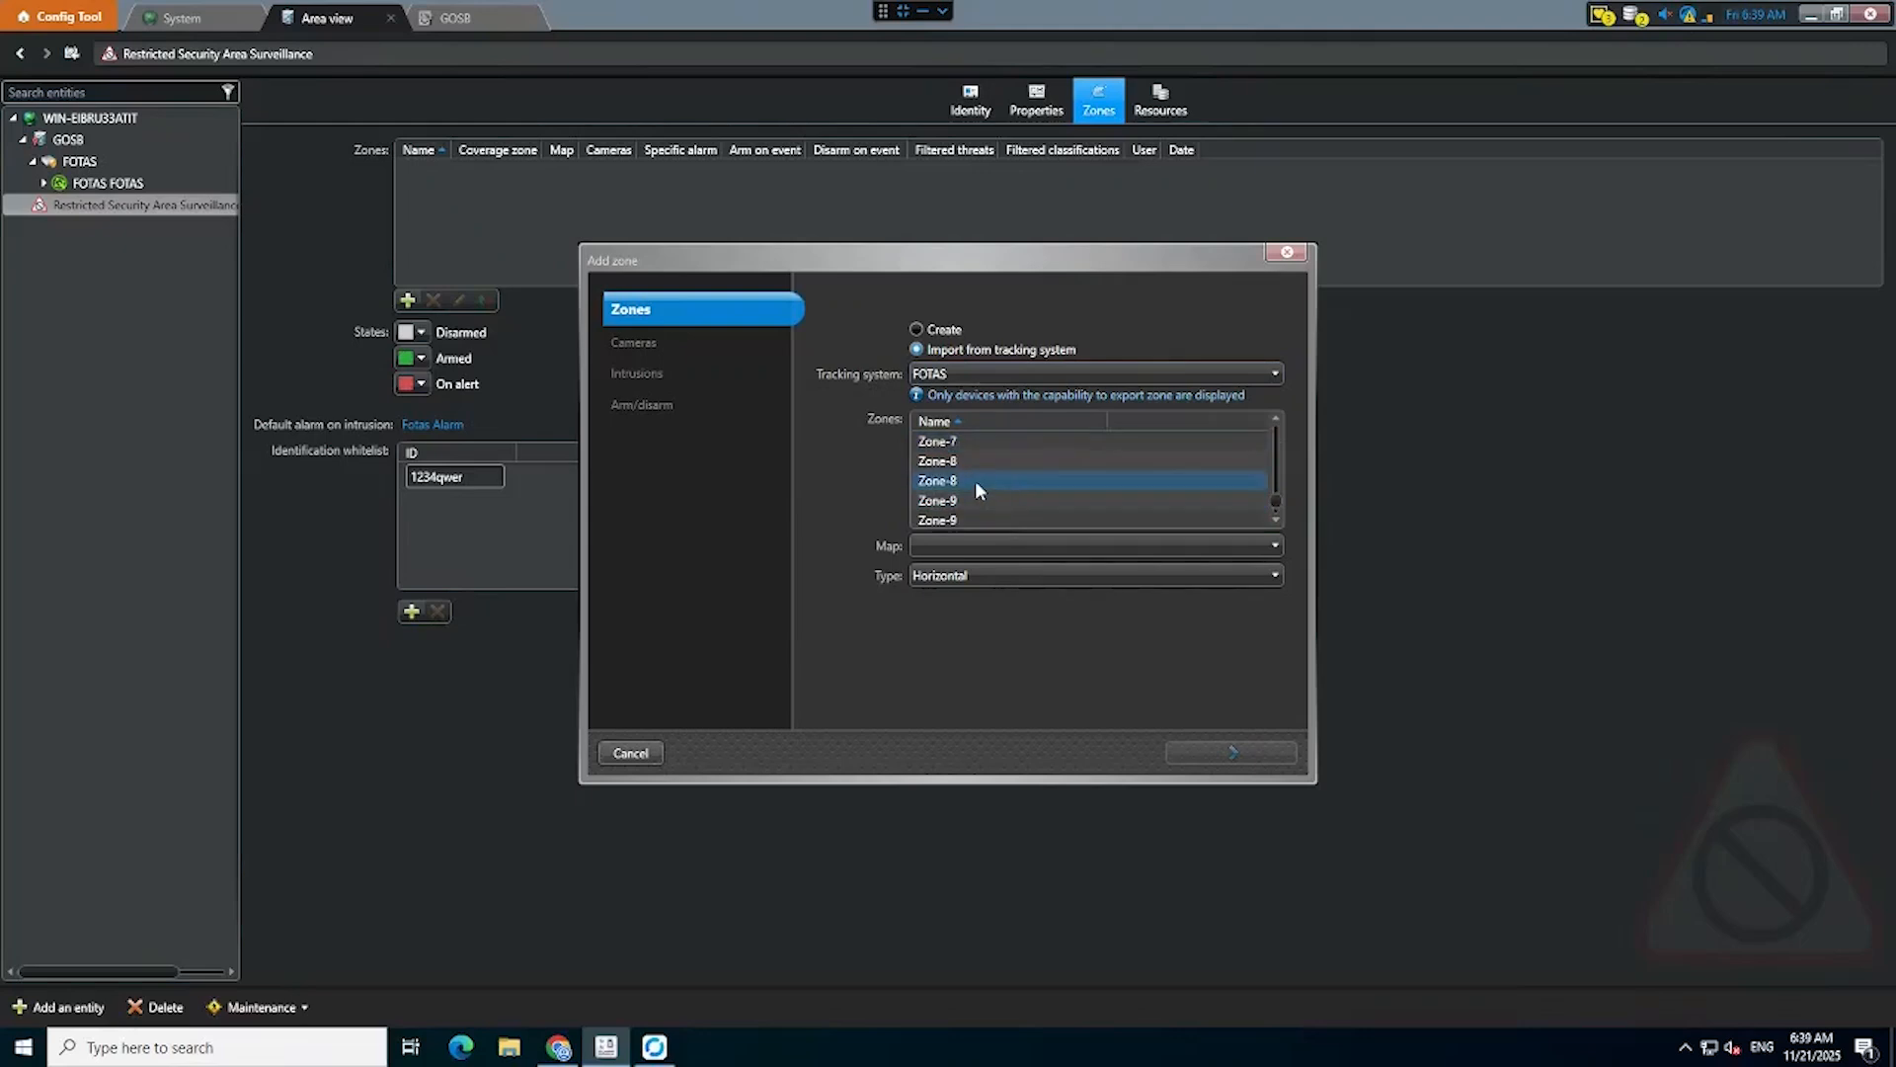
left_click(975, 501, "ctrl")
scroll(974, 501, "down", 1)
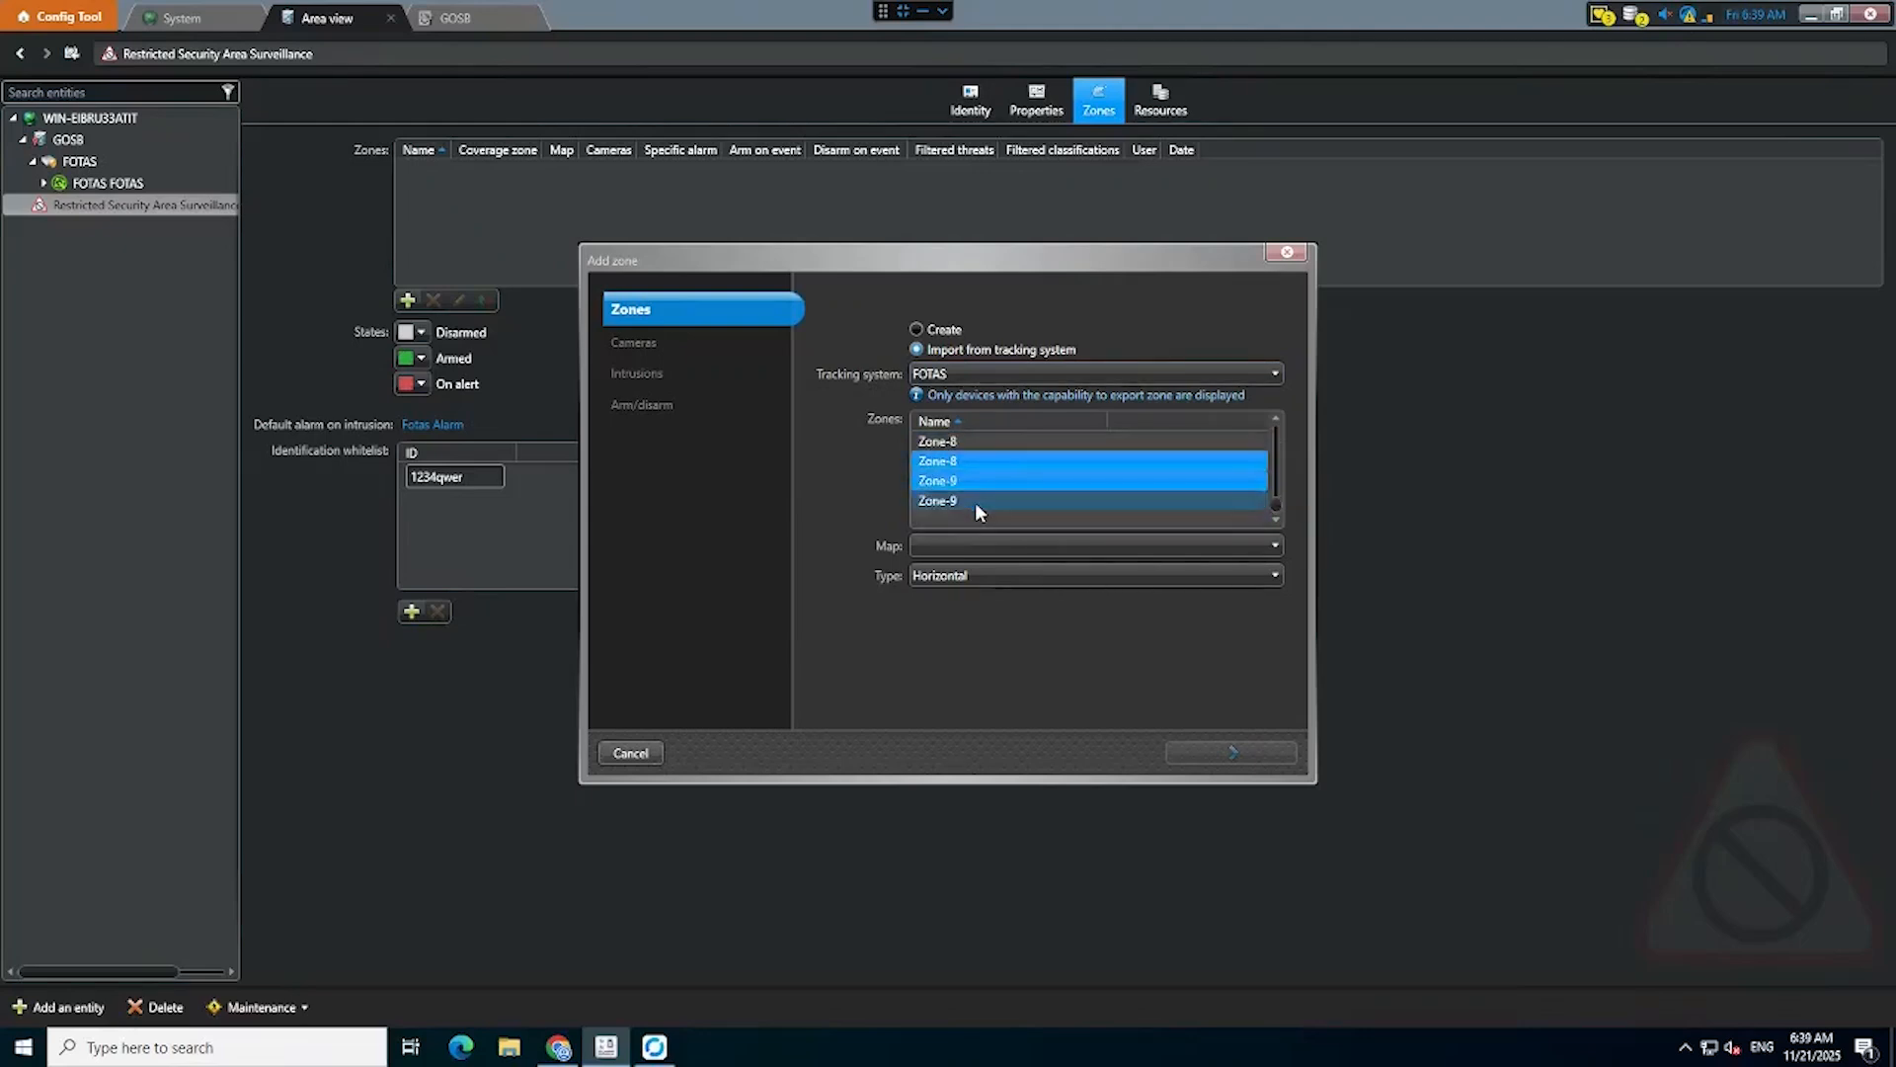
Assign the GOSB map to the zones and advance past the camera and intrusion settings.
left_click(1153, 545)
left_click(1124, 569)
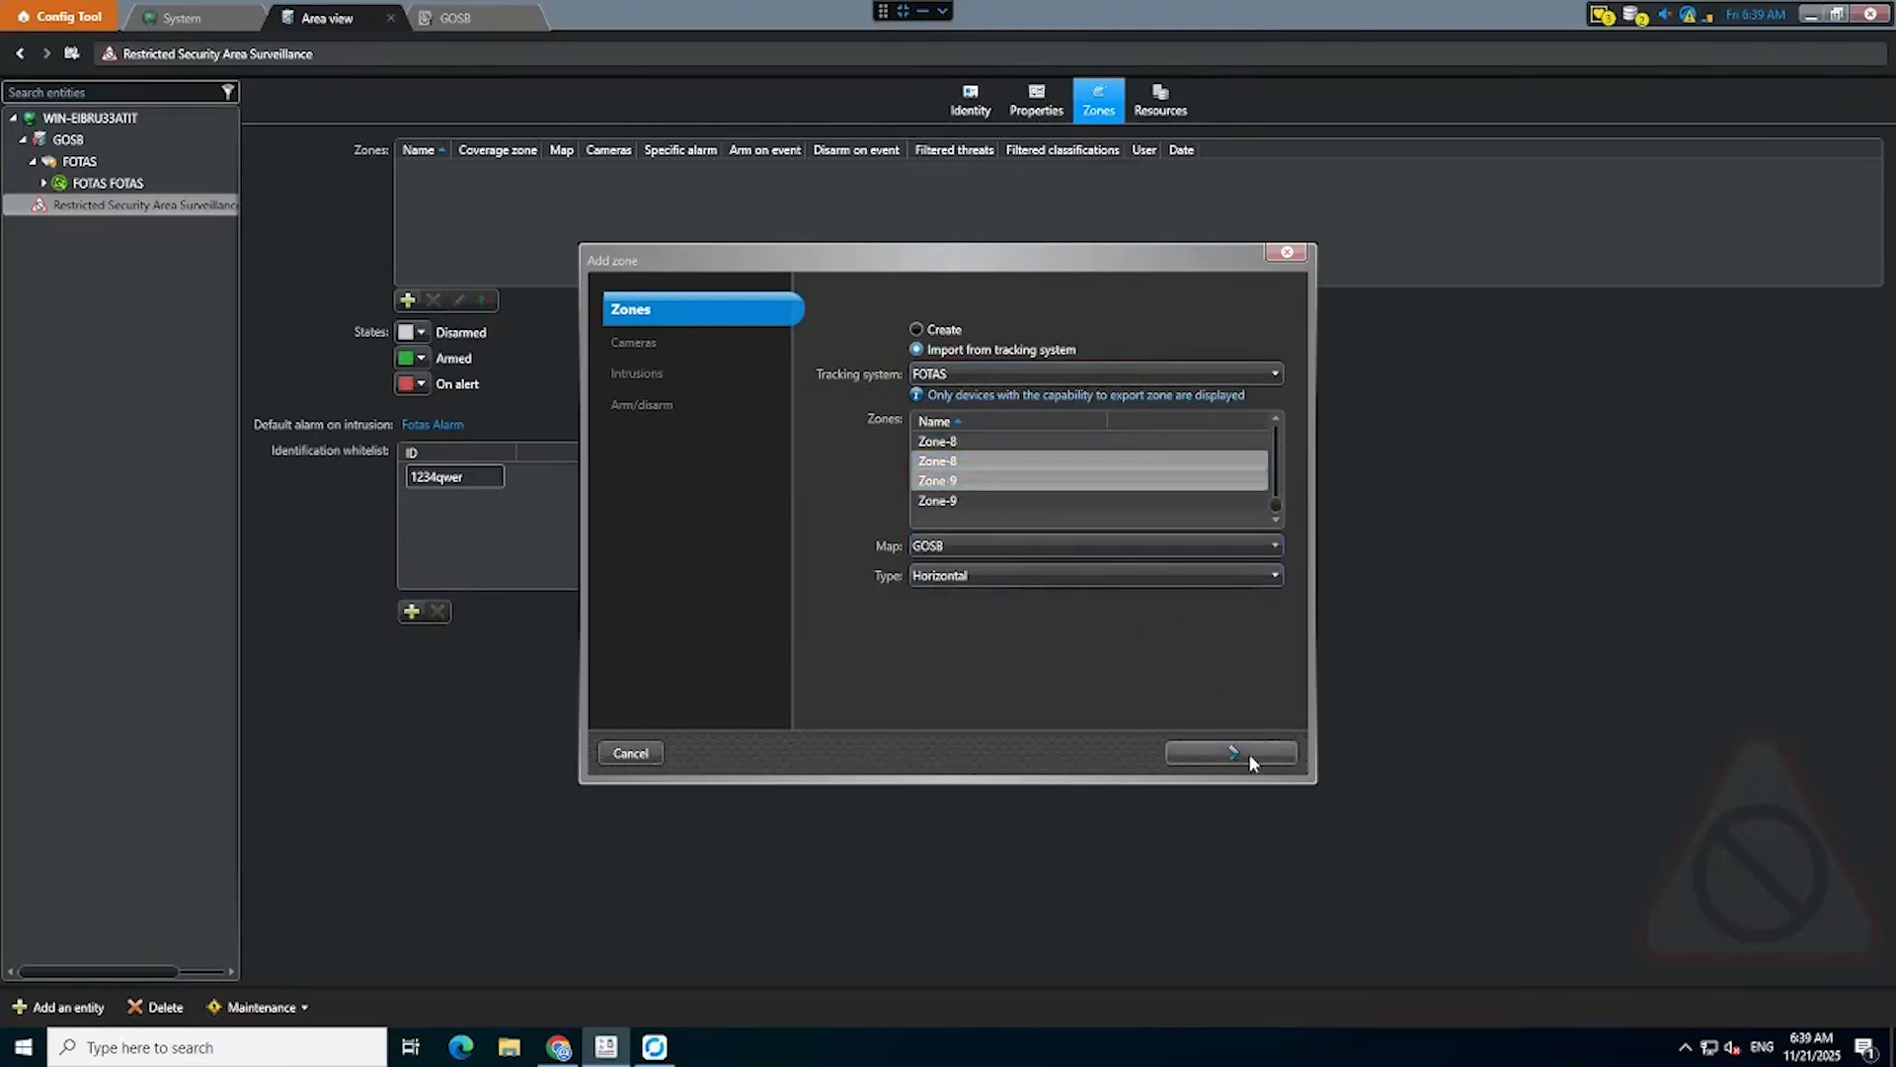
left_click(1248, 752)
left_click(1249, 753)
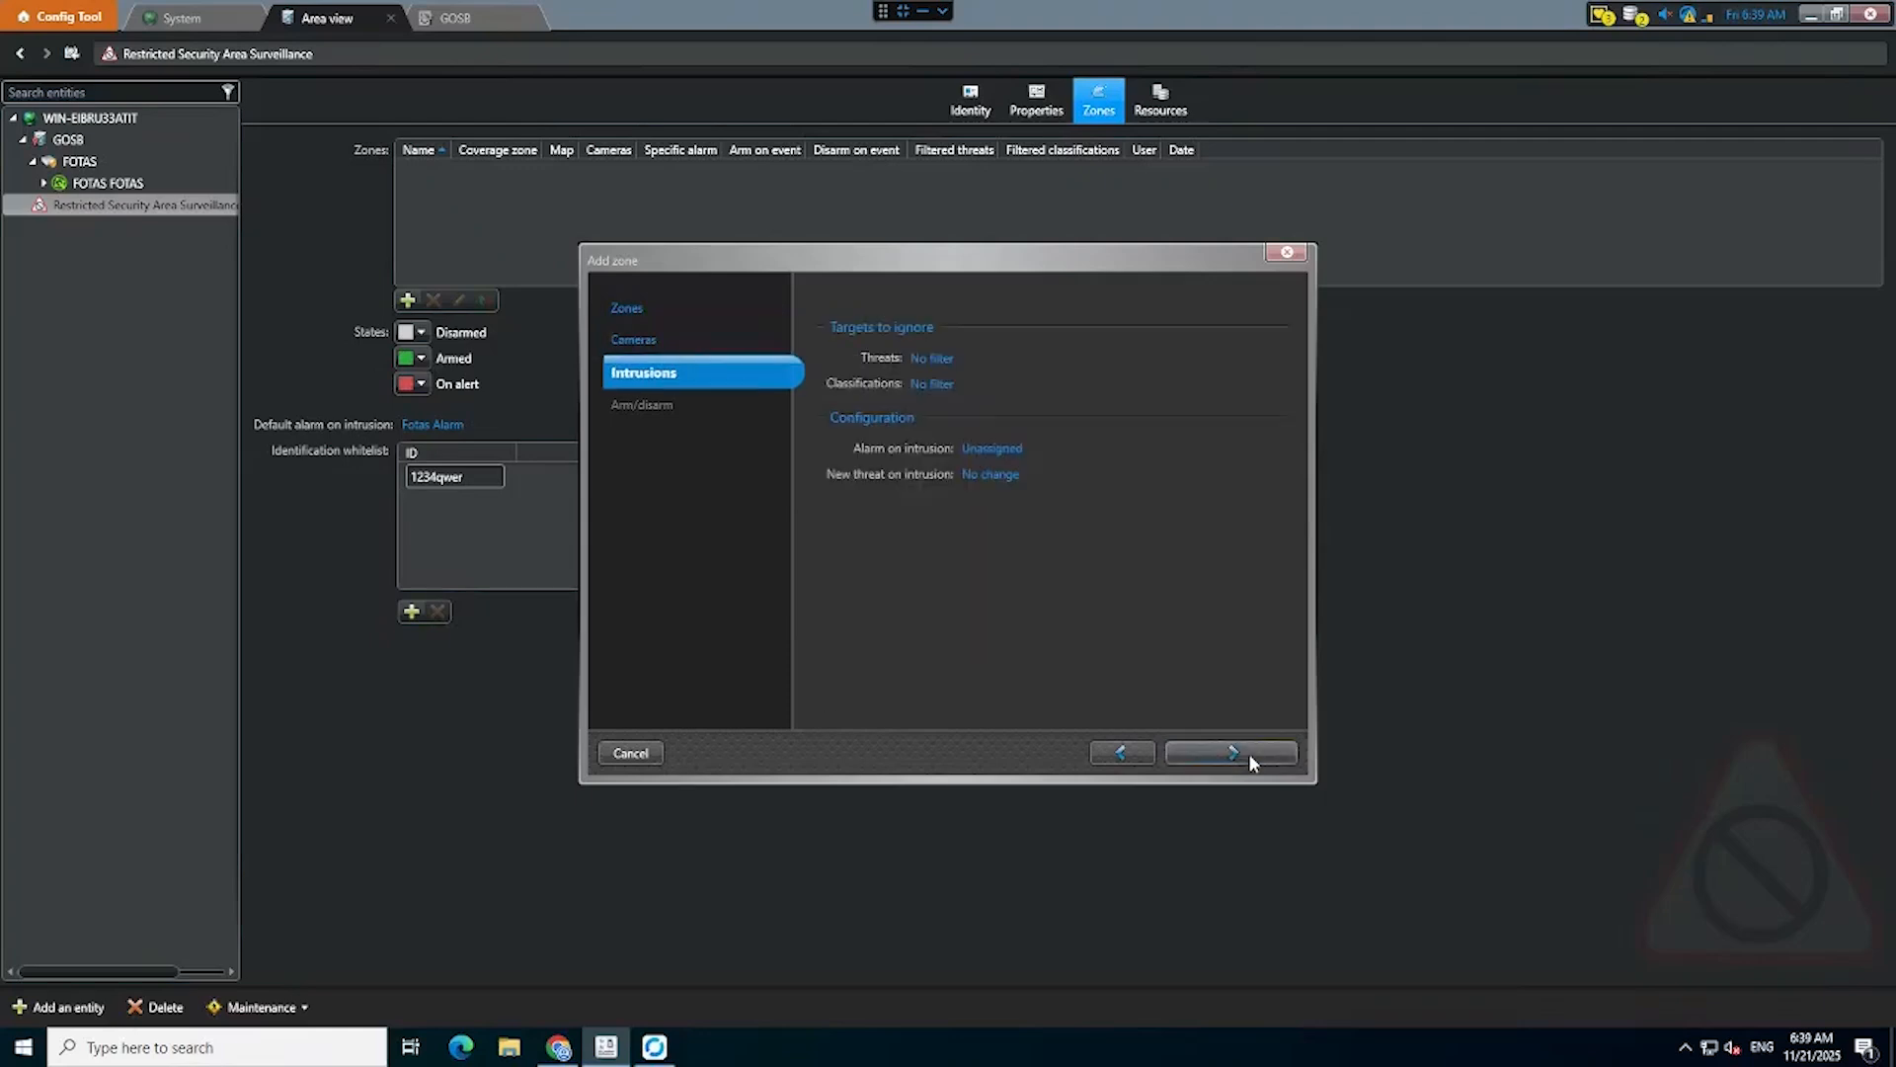
left_click(1199, 748)
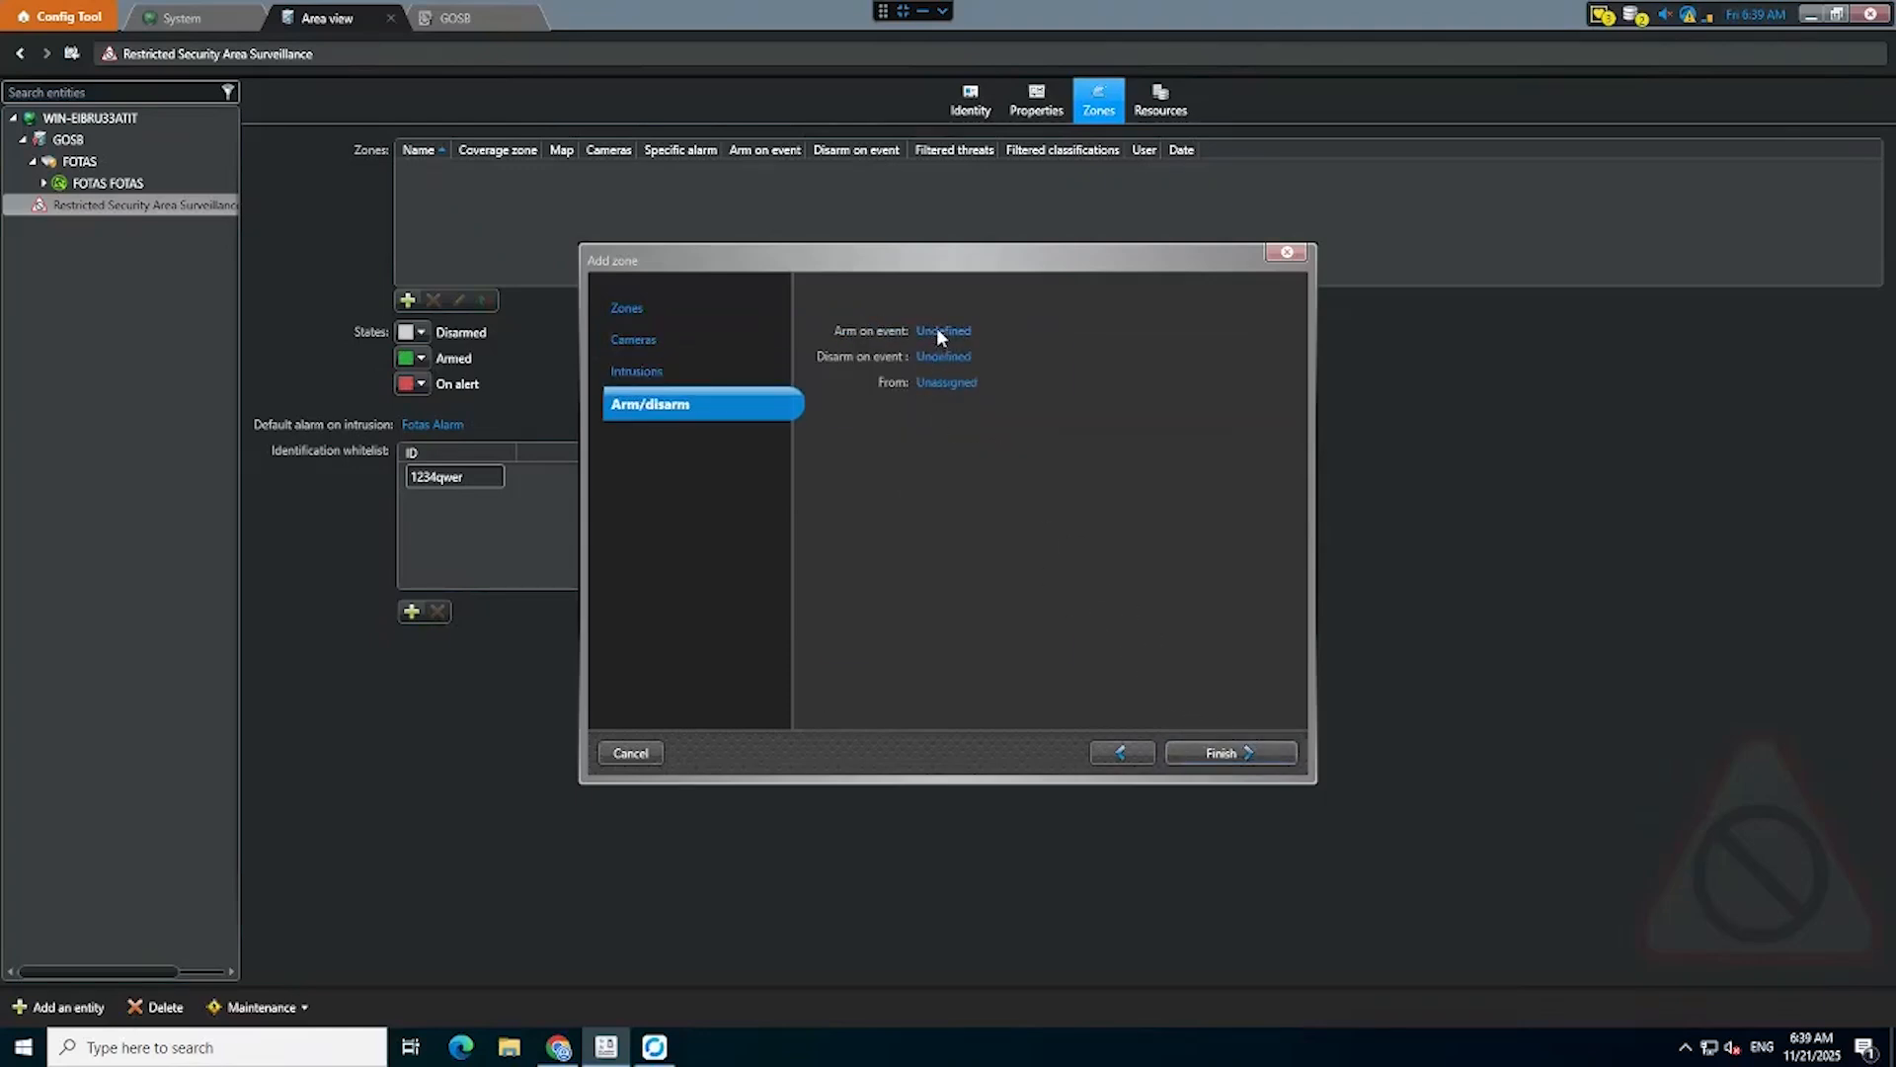
Set the zones to arm on Intrusion events, finish, and apply.
left_click(938, 331)
left_click(966, 424)
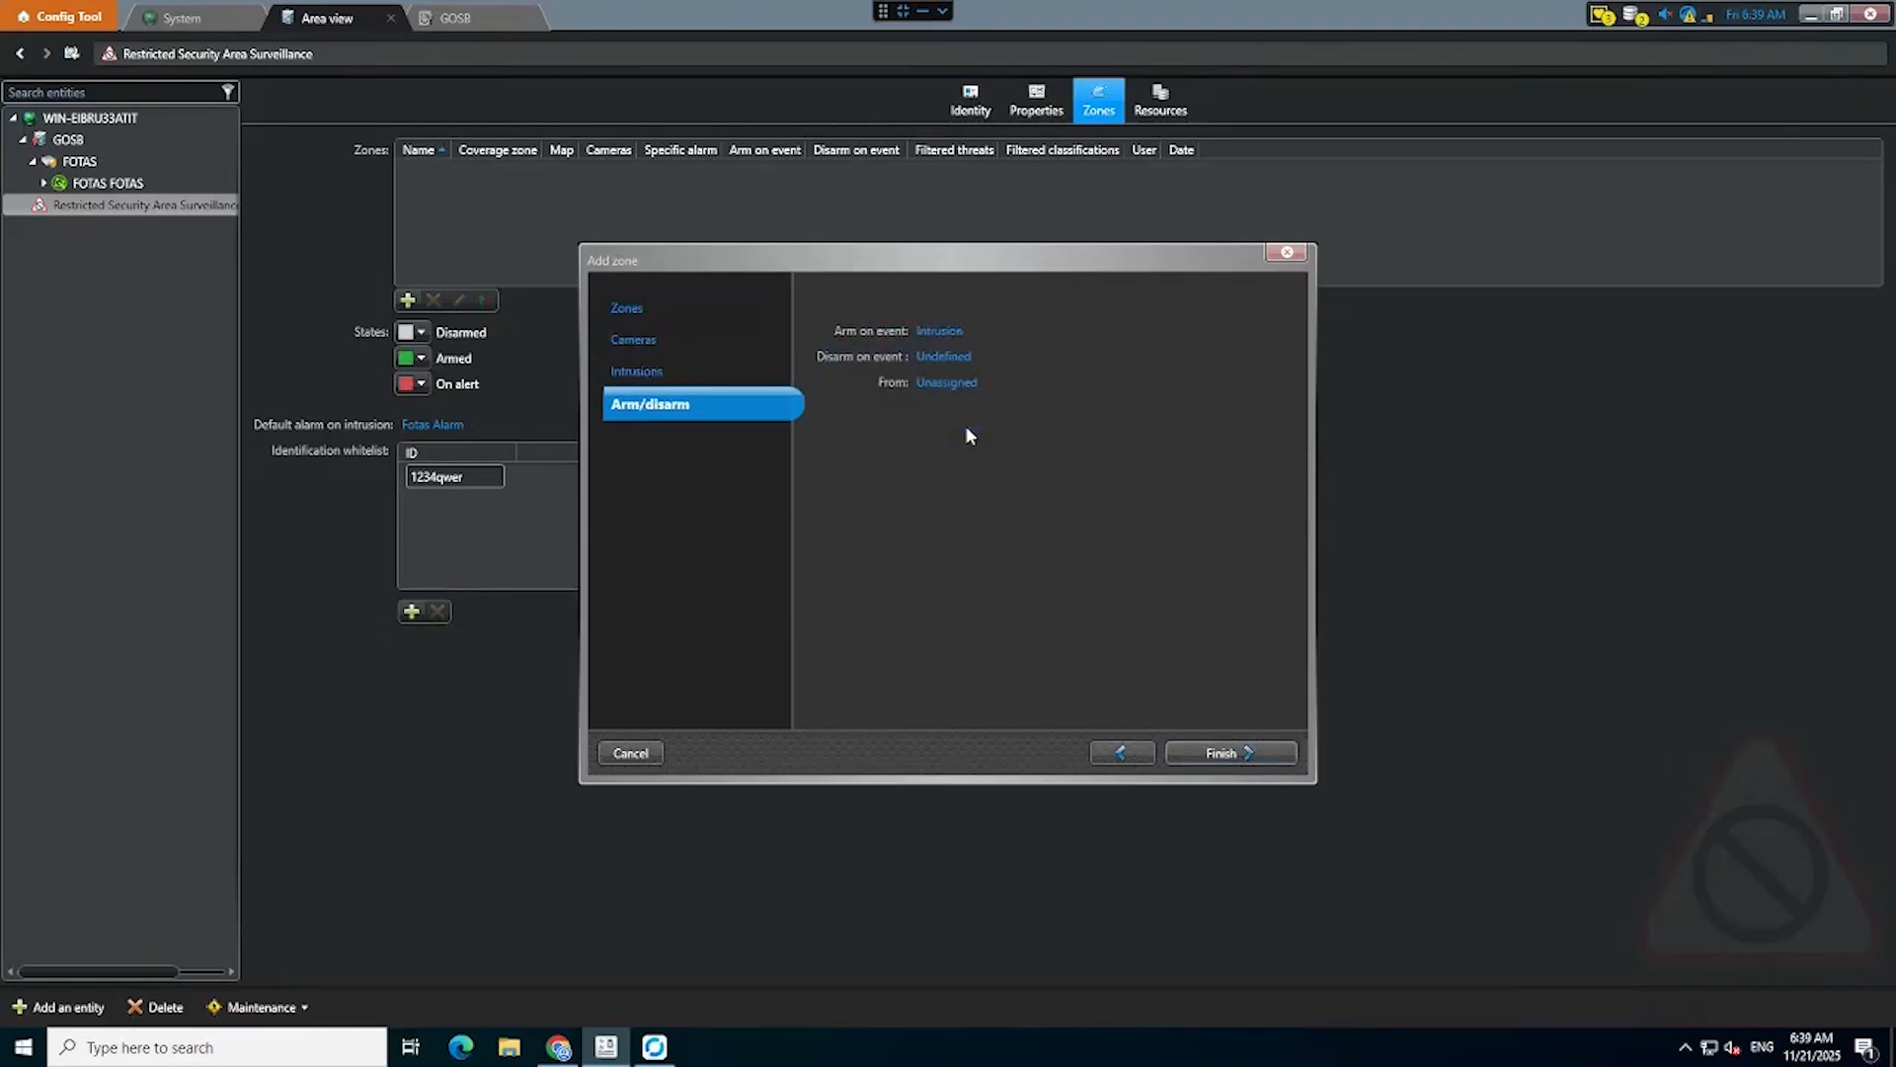
left_click(1245, 754)
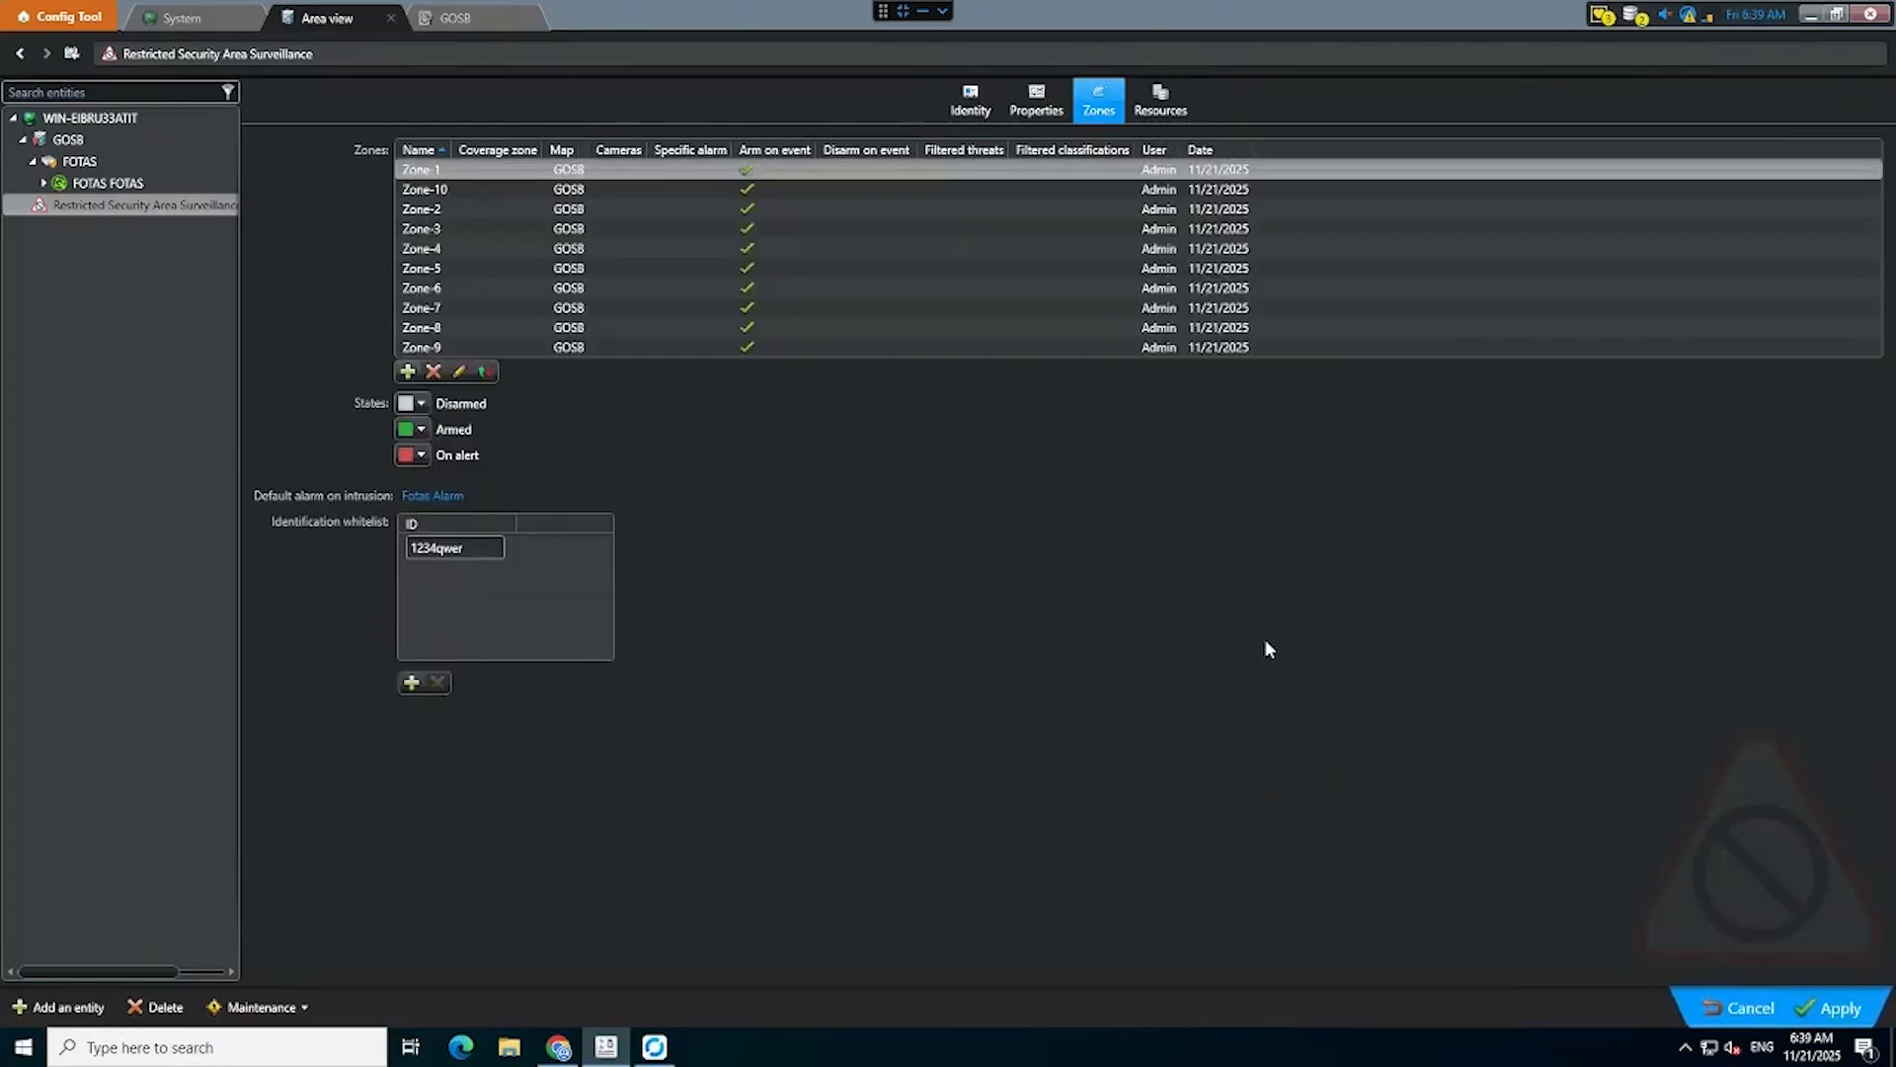
left_click(1833, 1008)
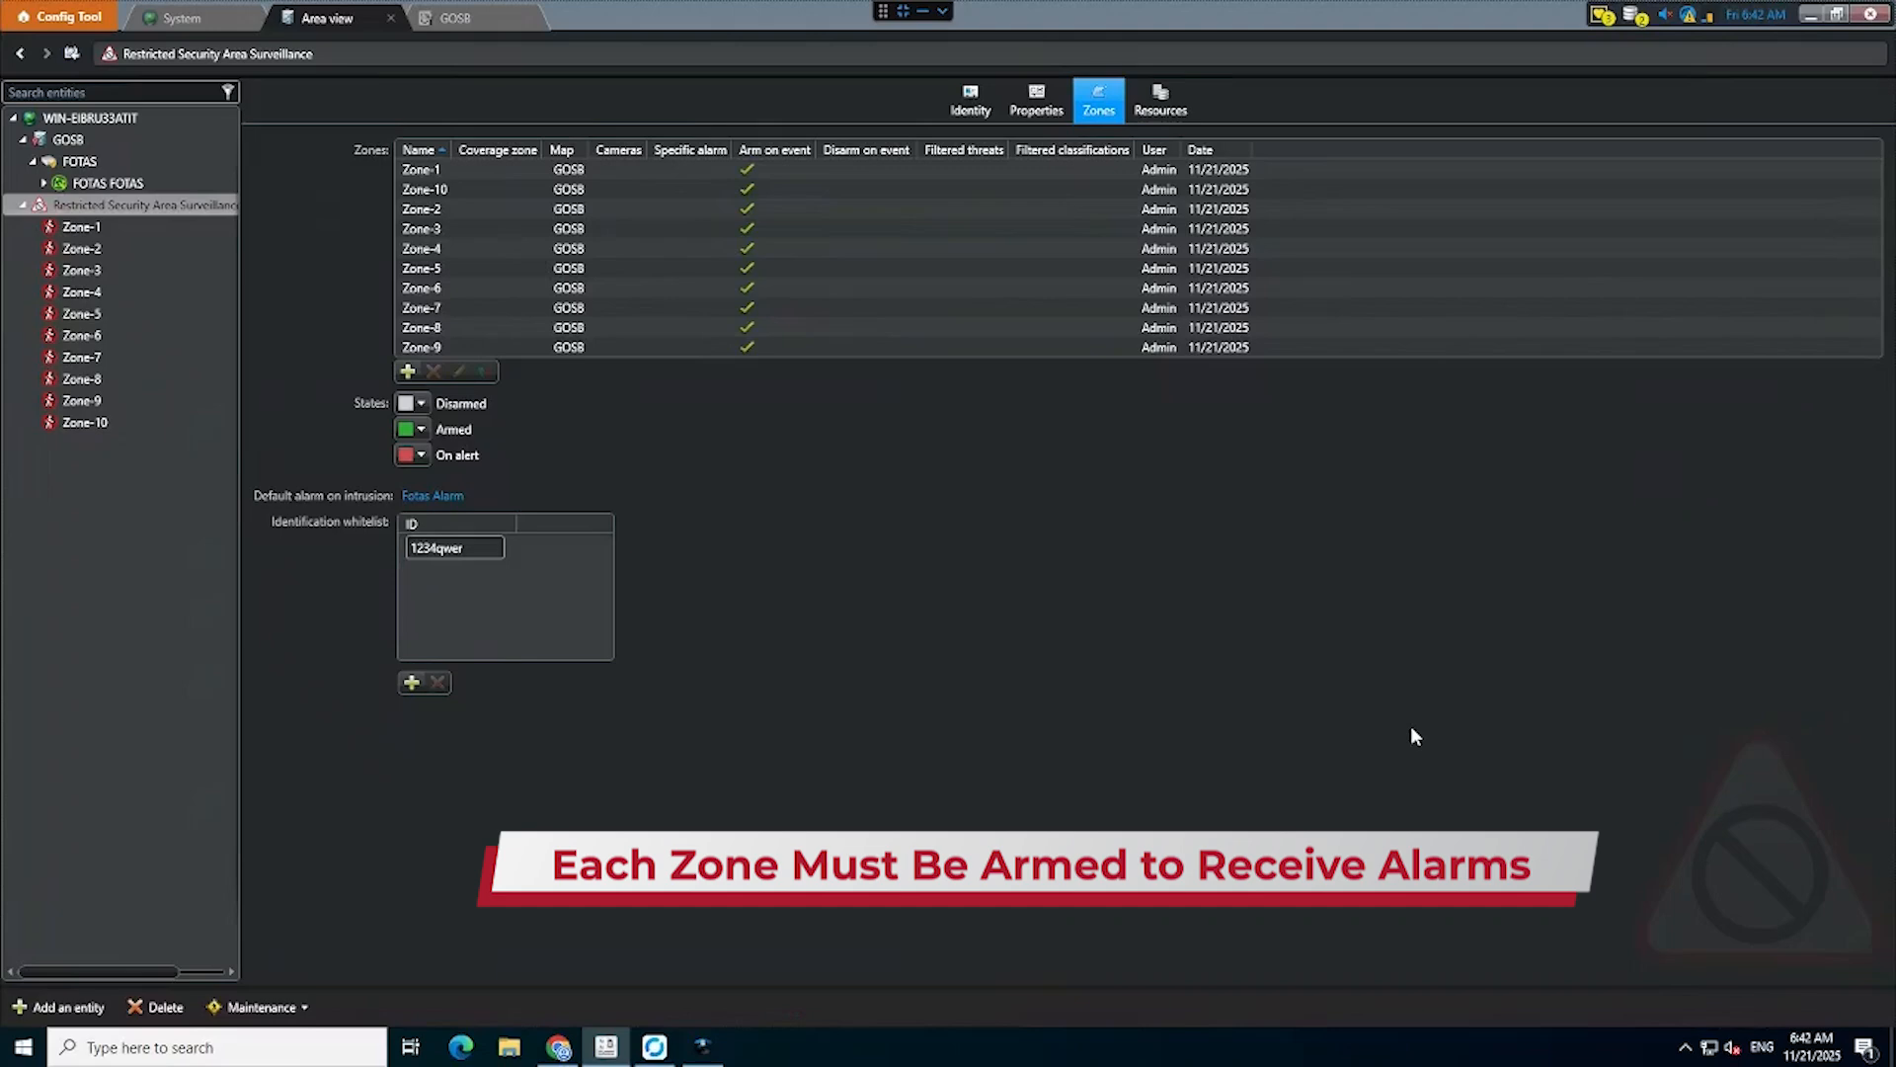
Switch to Security Desk and open the GOSB map in the Maps task.
left_click(703, 1047)
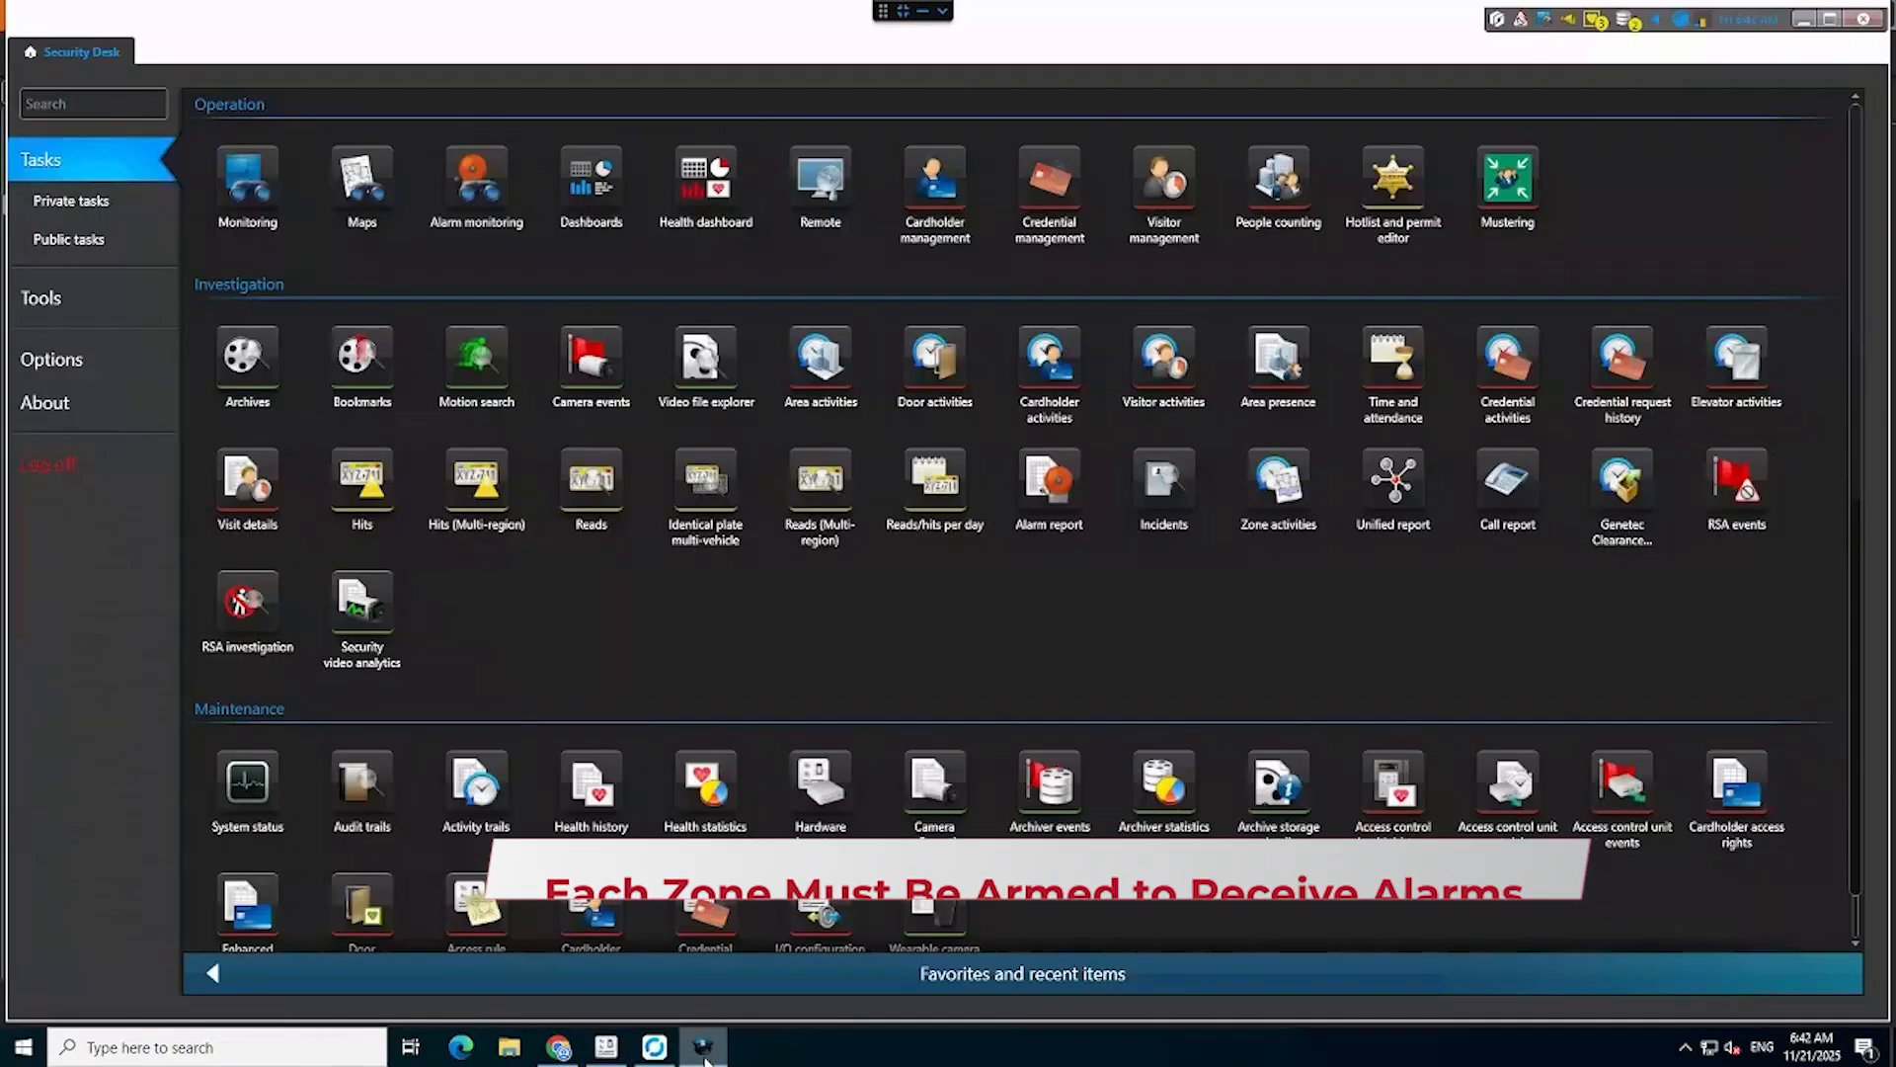
left_click(373, 192)
left_click(178, 87)
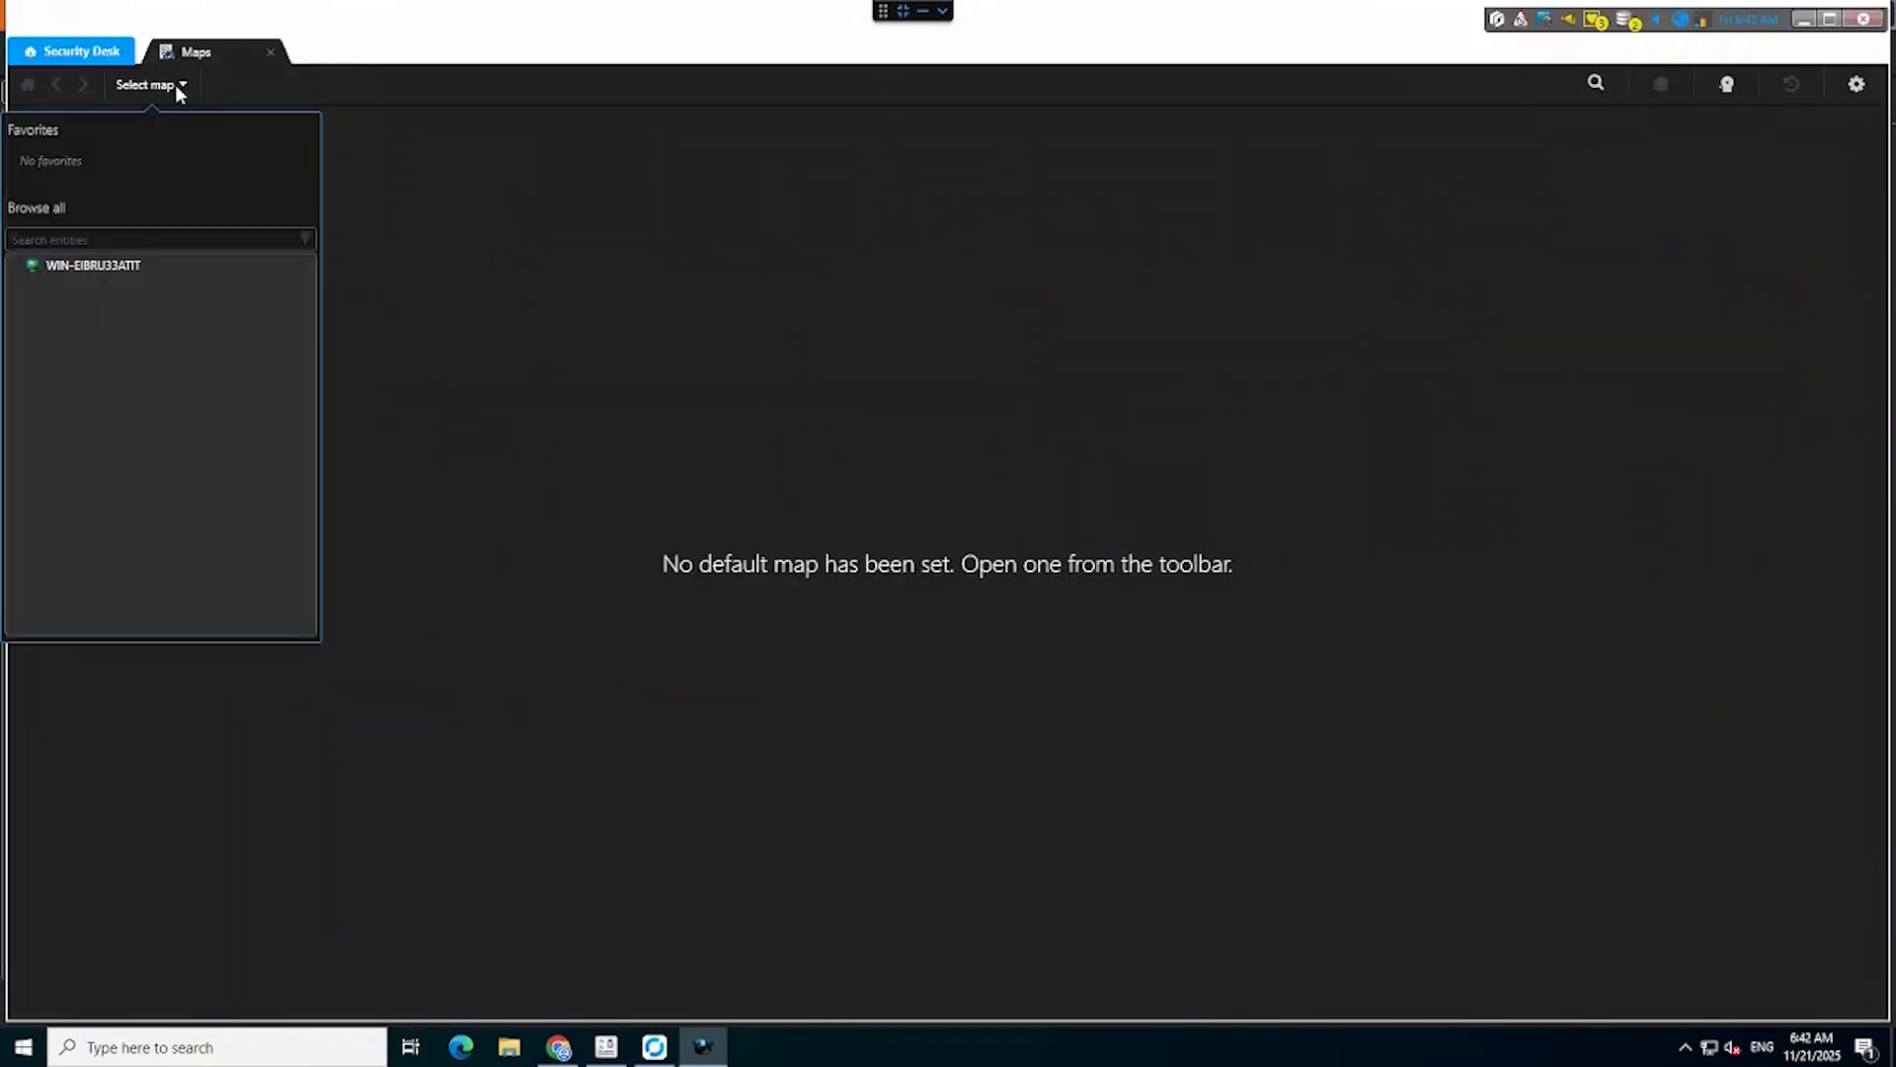
left_click(69, 294)
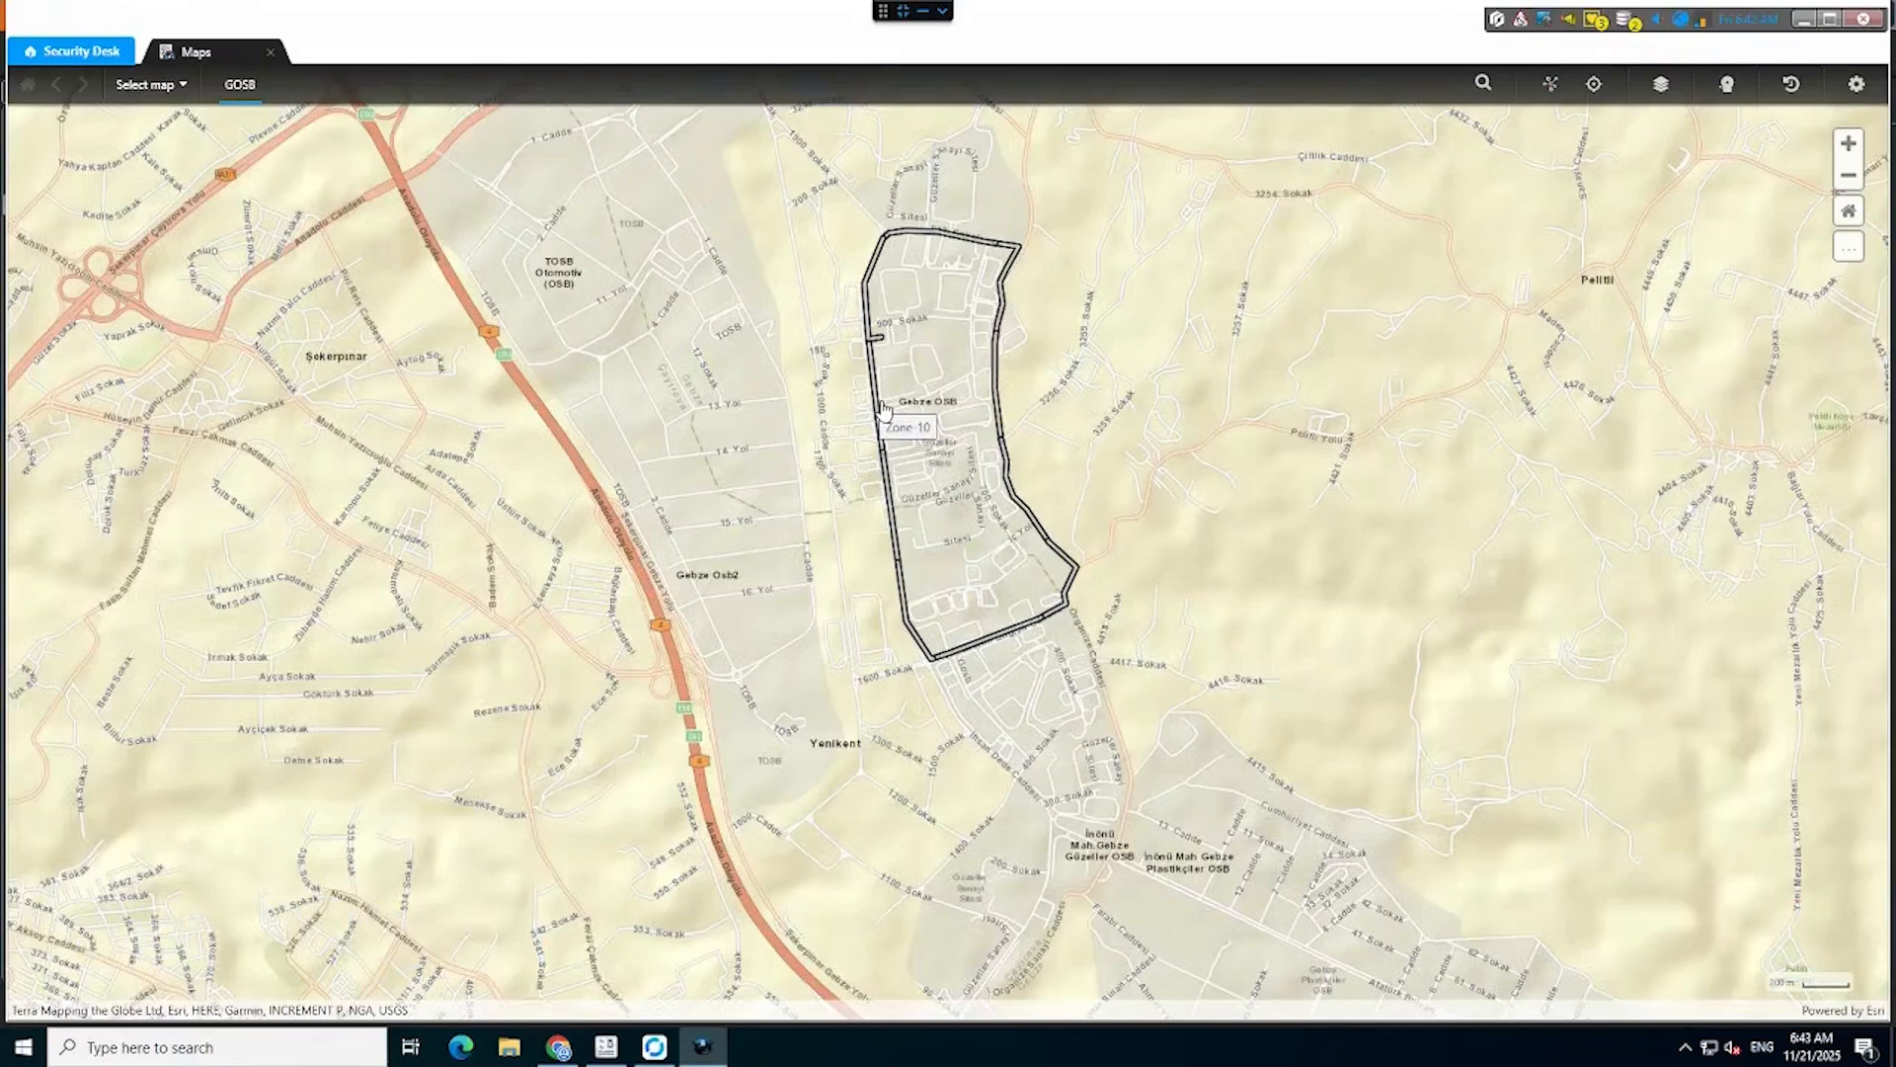
List the RSA zones and arm Zone-1, Zone-10, Zone-2 and Zone-3.
double_click(882, 410)
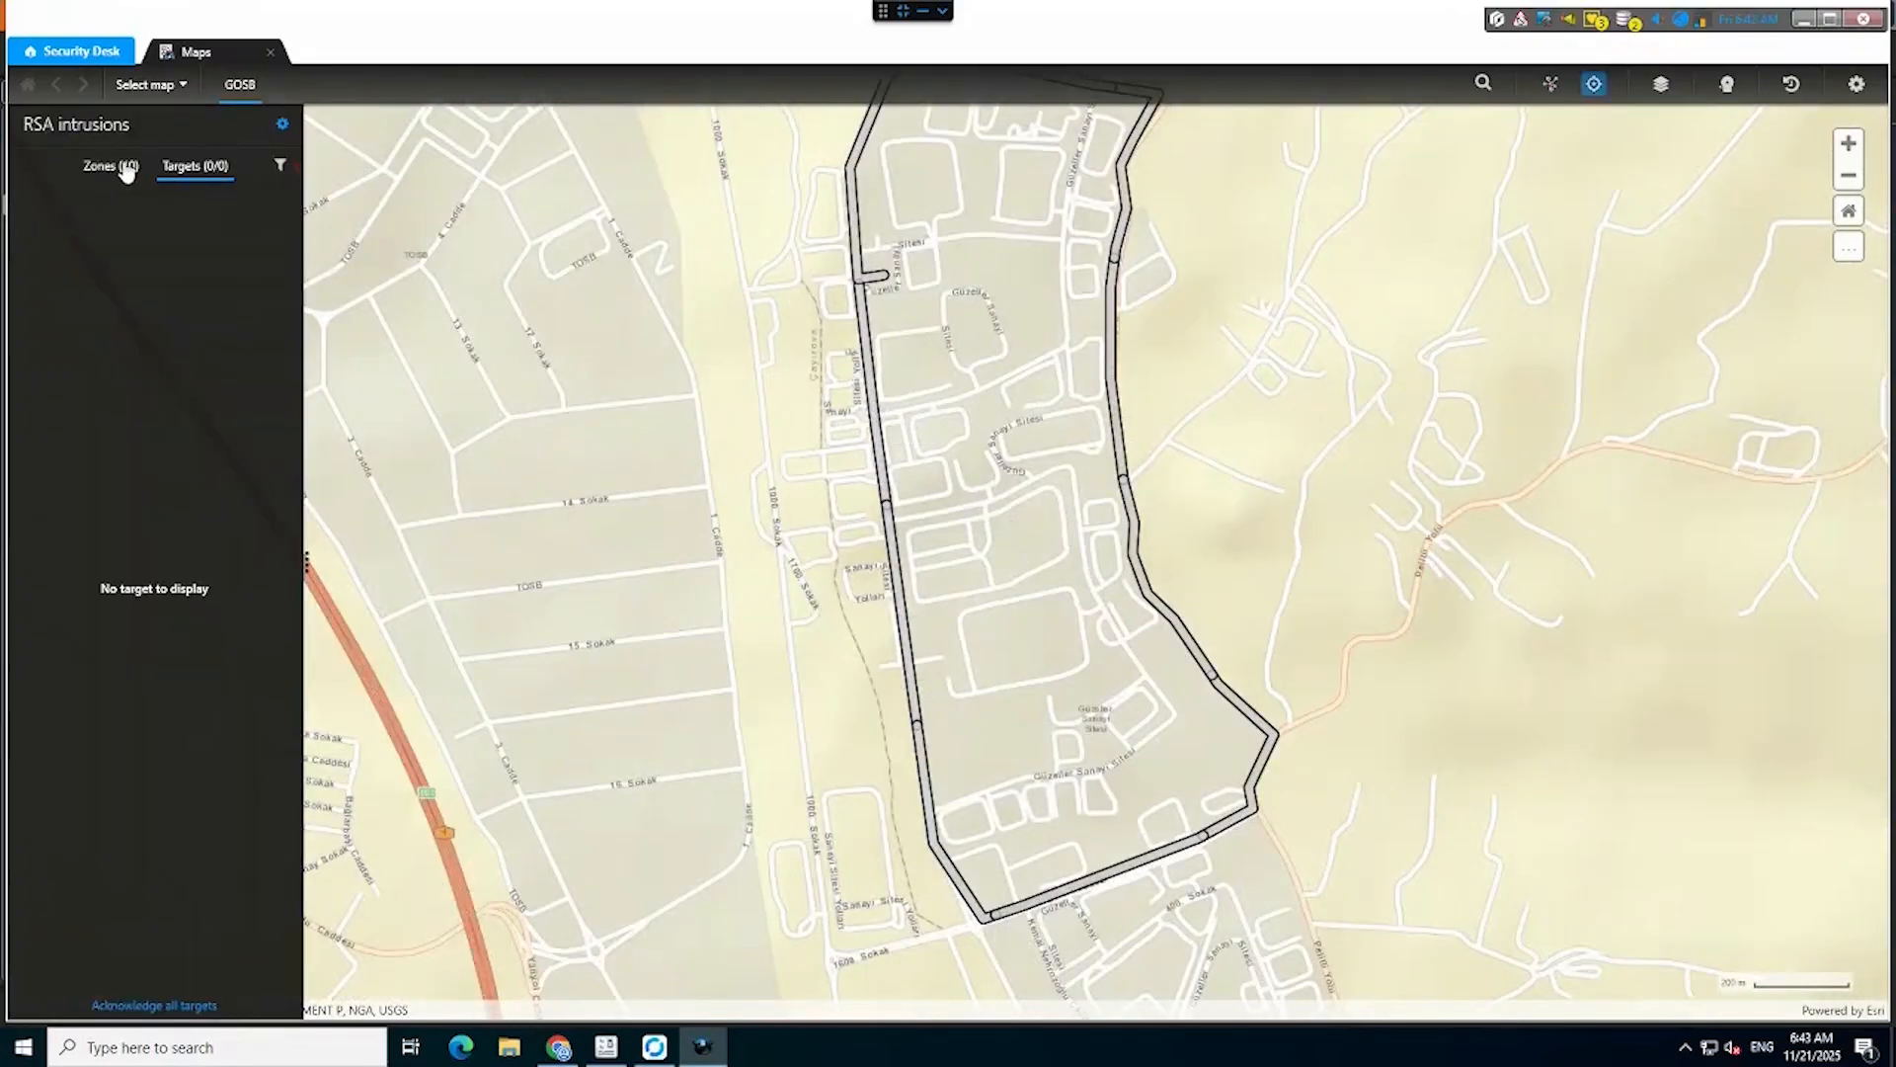
left_click(126, 171)
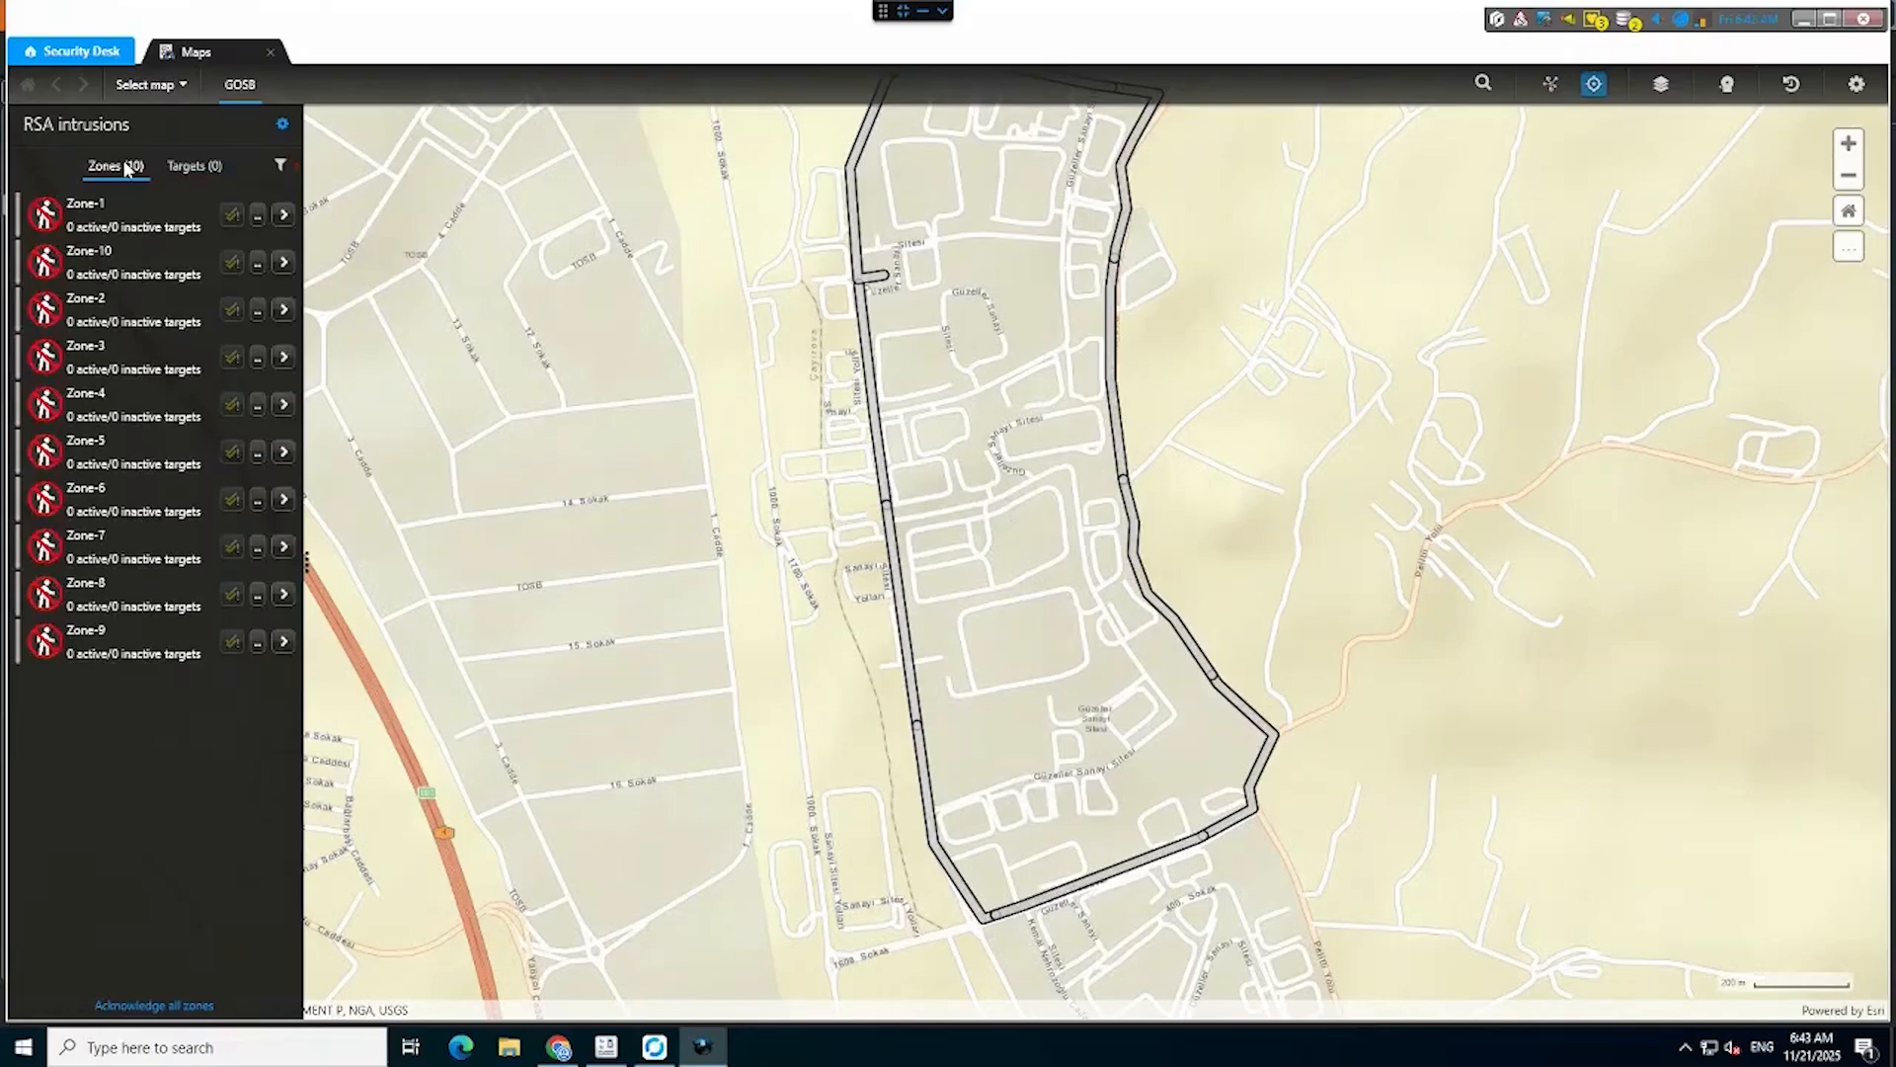
left_click(259, 215)
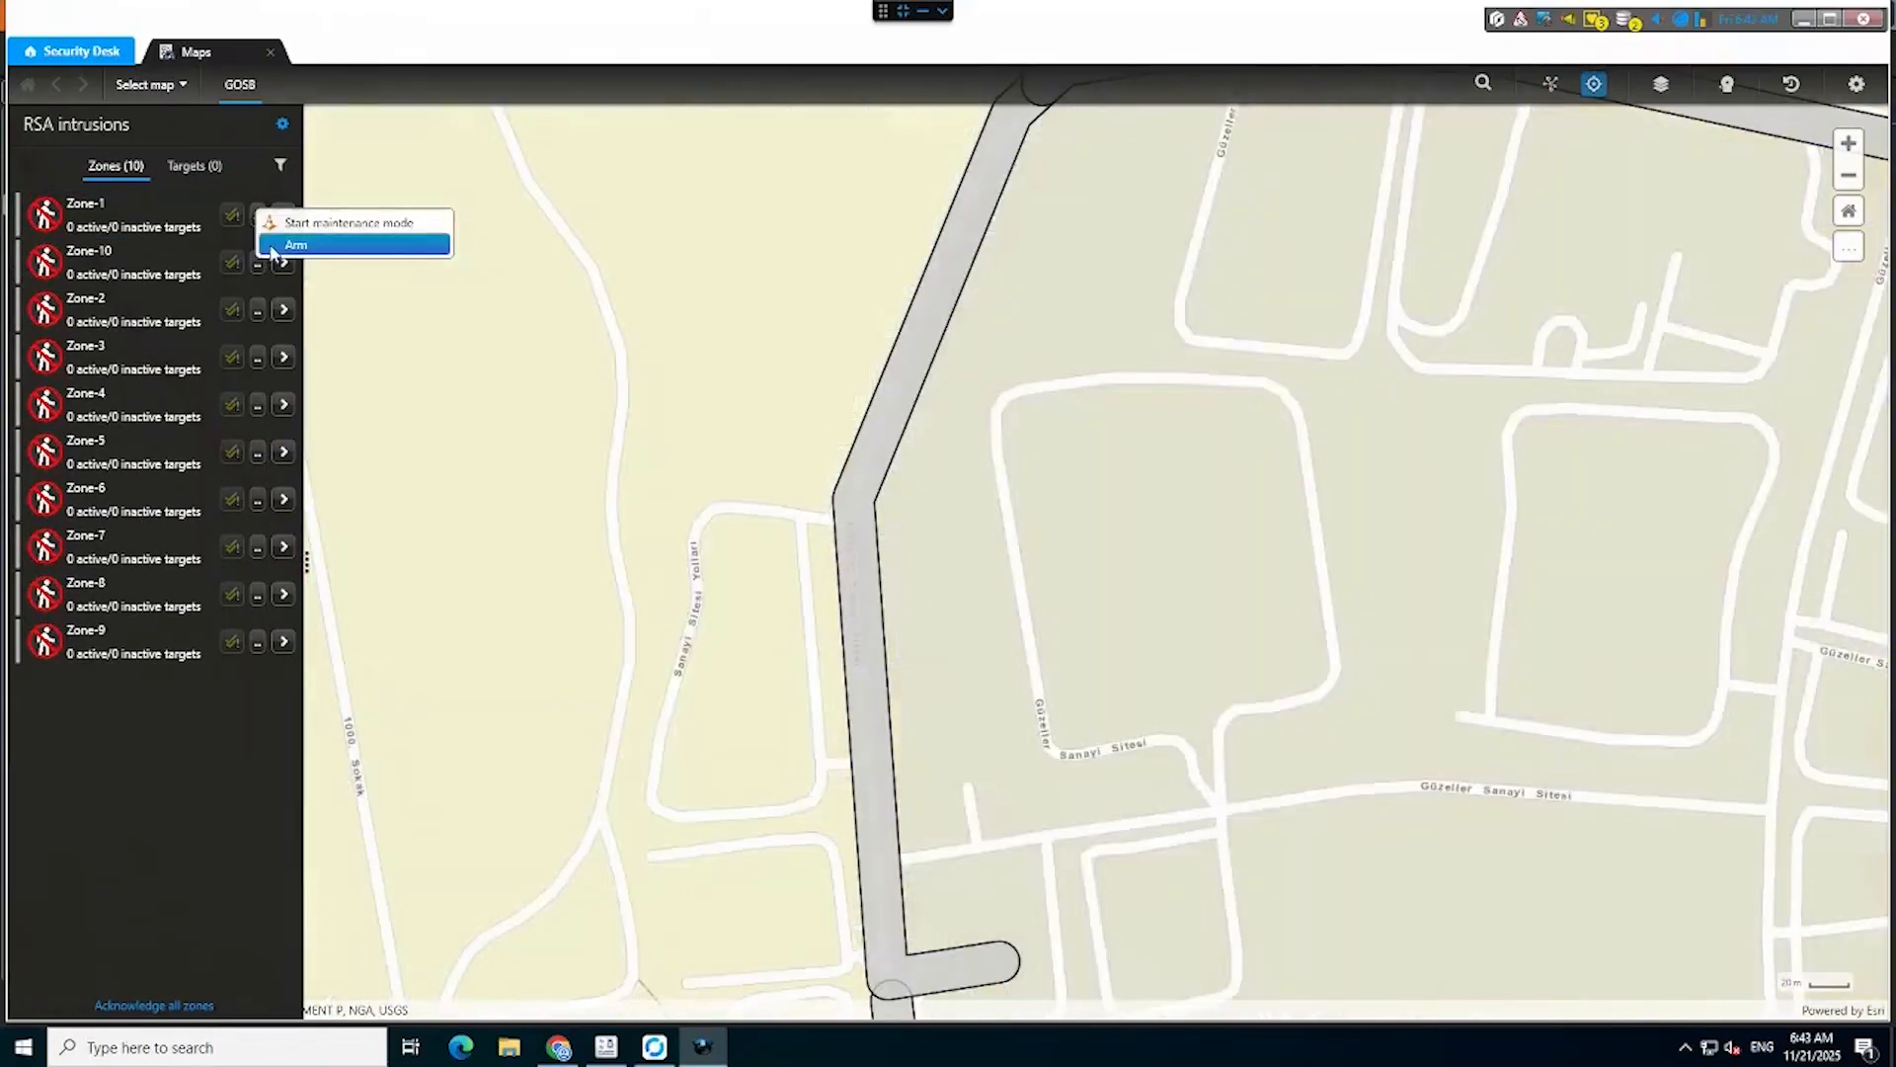
left_click(264, 248)
left_click(256, 306)
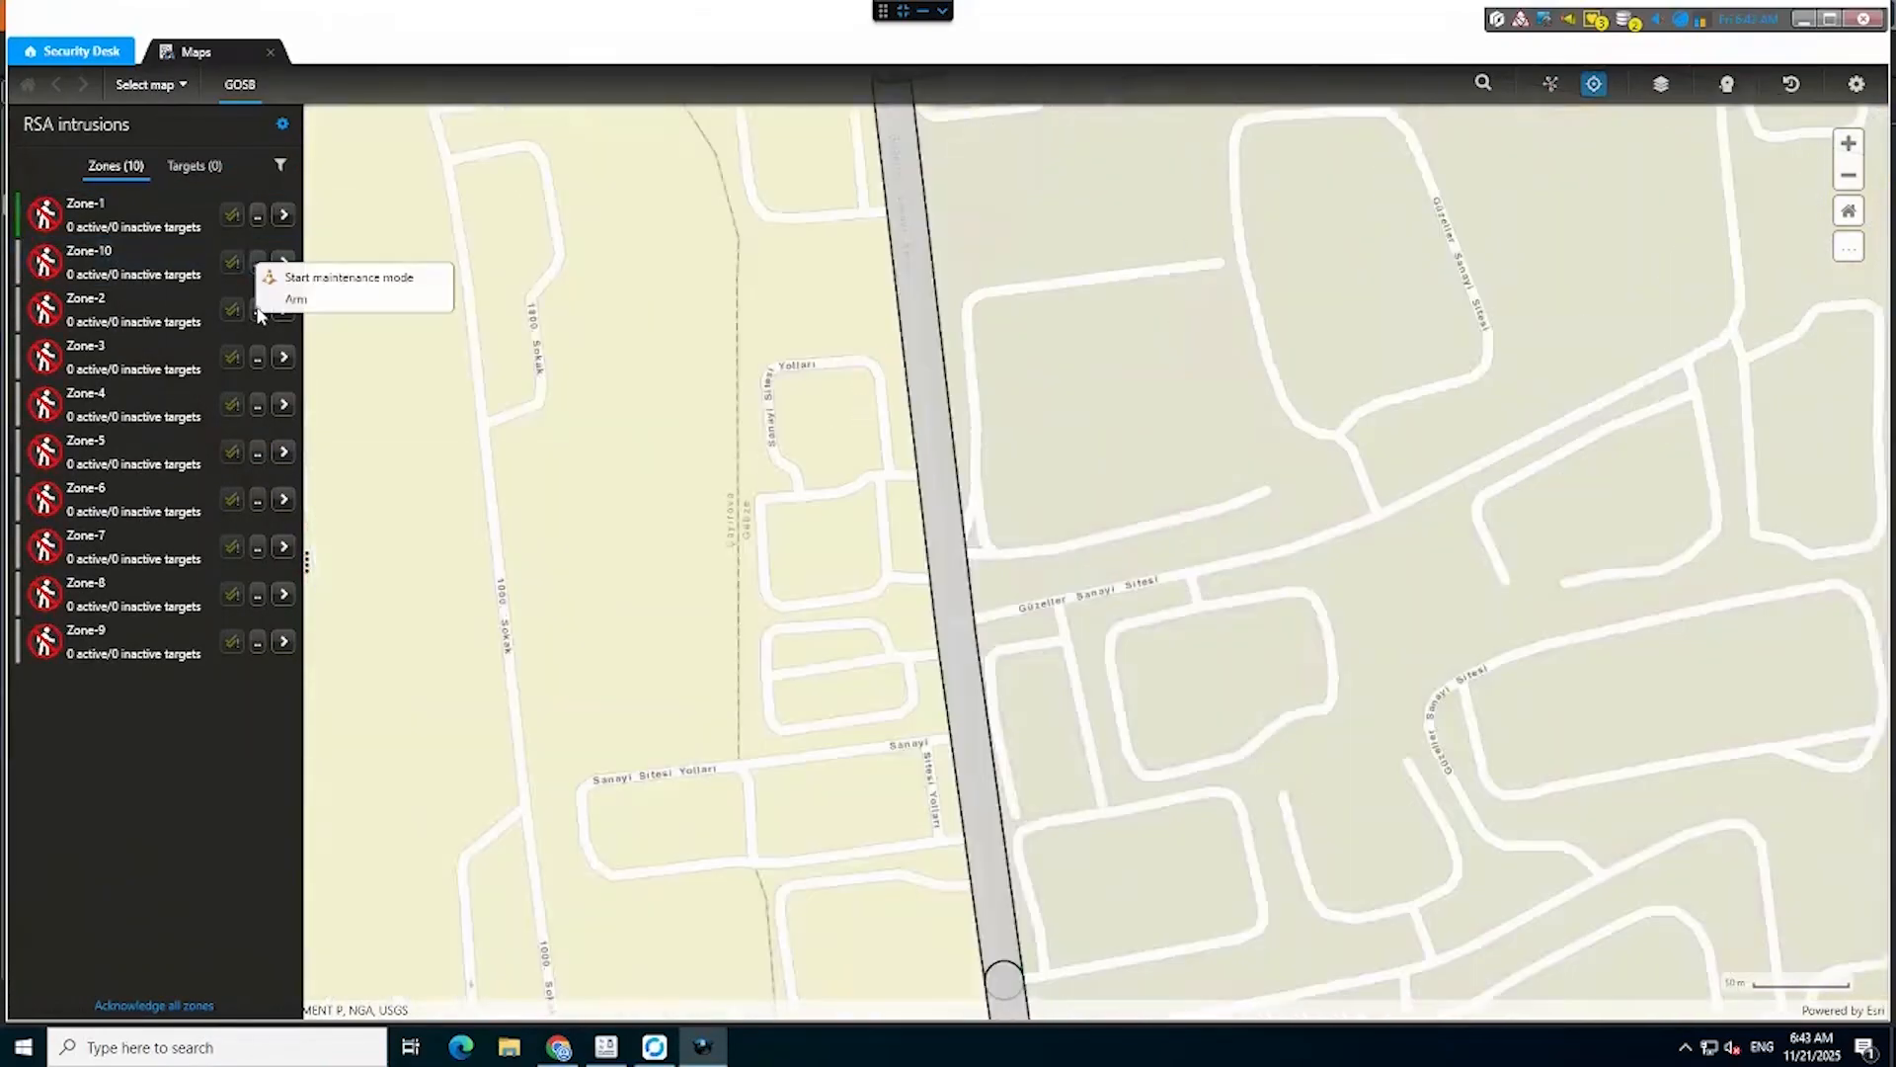
left_click(258, 359)
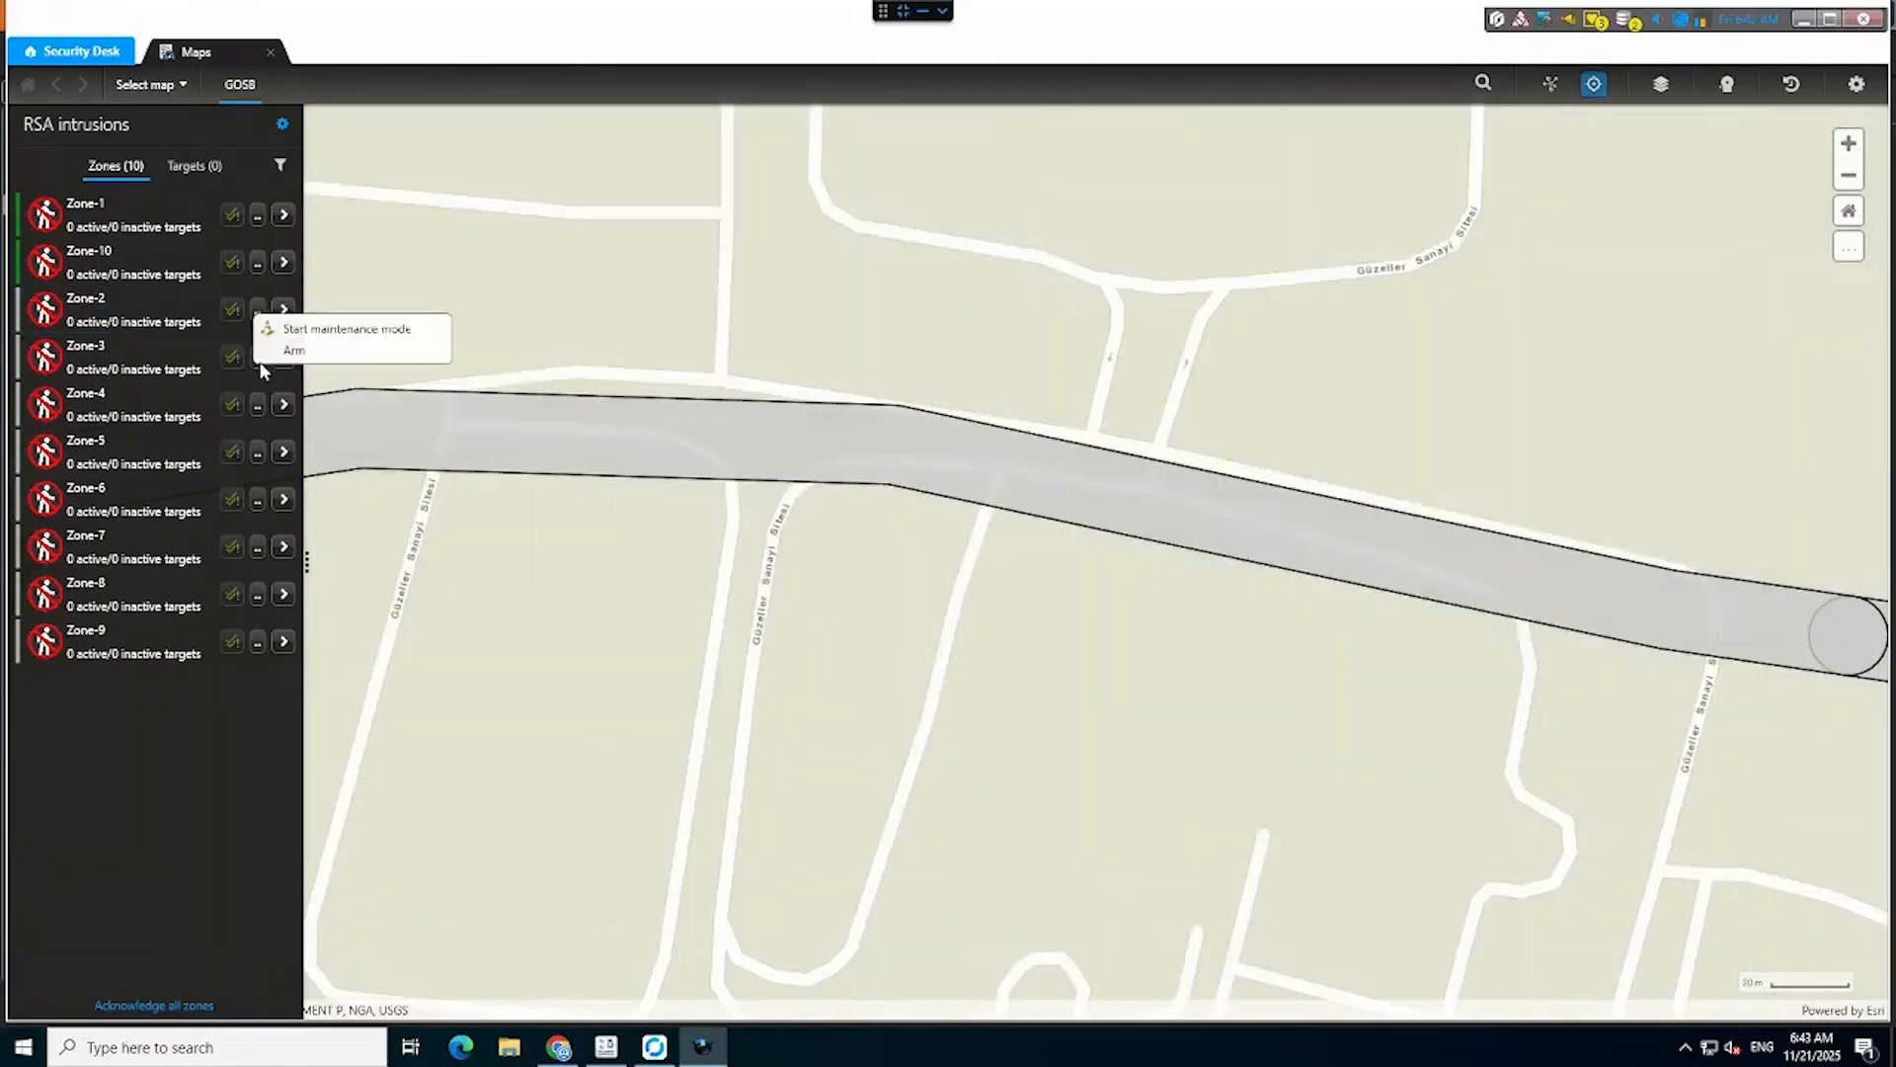
left_click(258, 360)
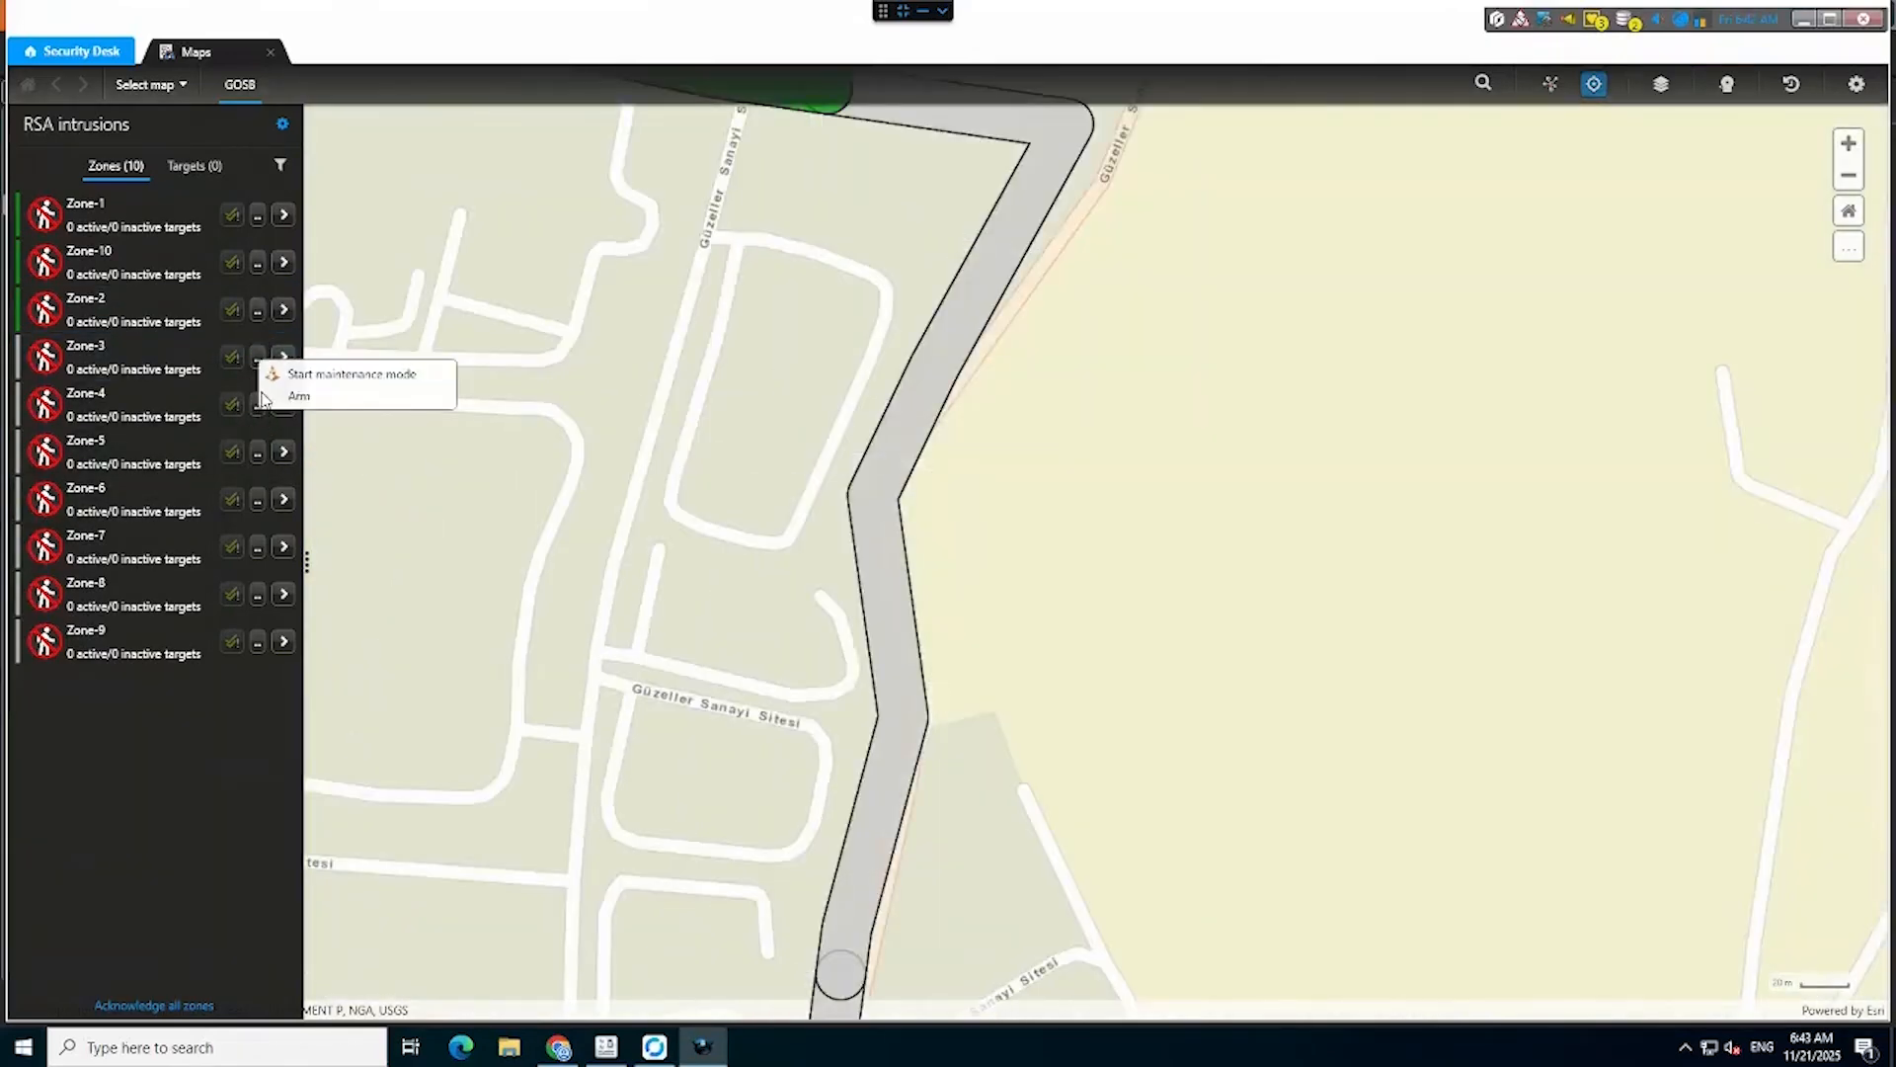
left_click(274, 396)
Arm Zone-4 through Zone-9 and frame the map on all armed zones.
left_click(258, 406)
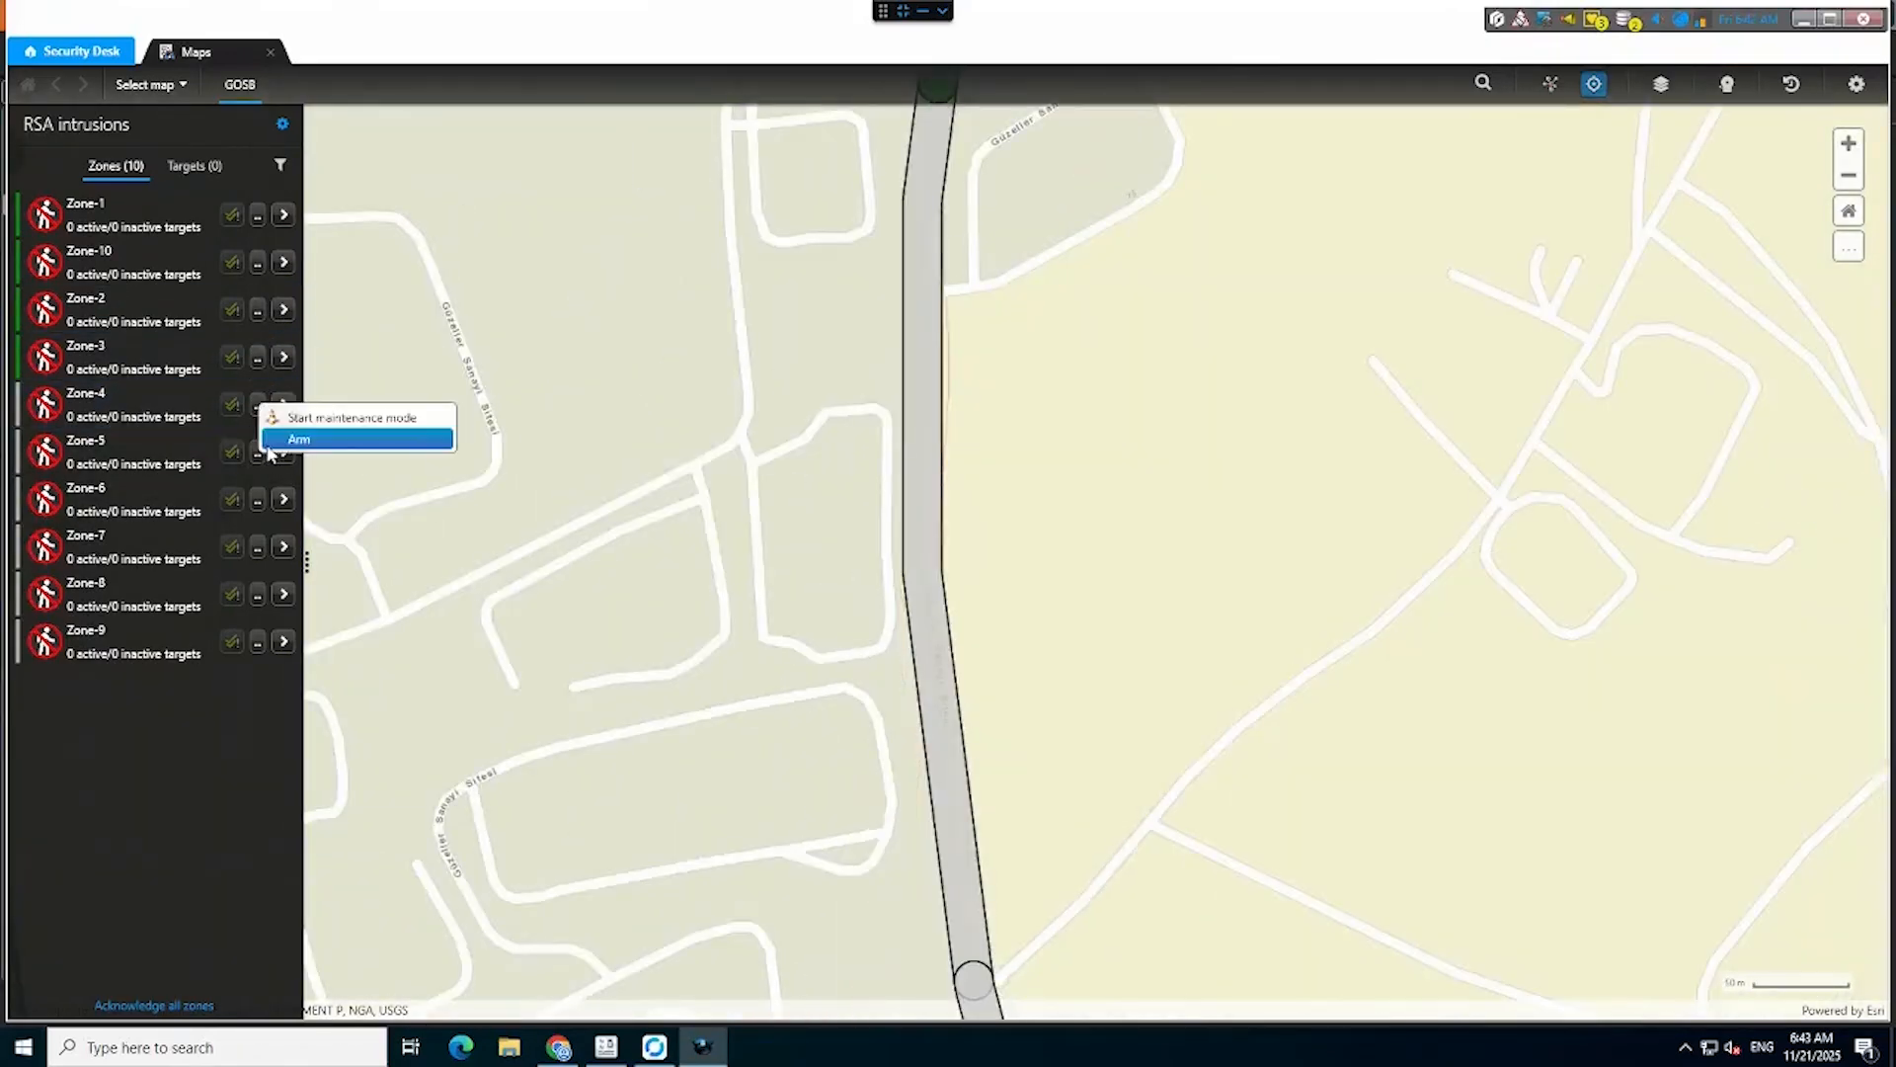
left_click(287, 441)
left_click(259, 453)
left_click(281, 486)
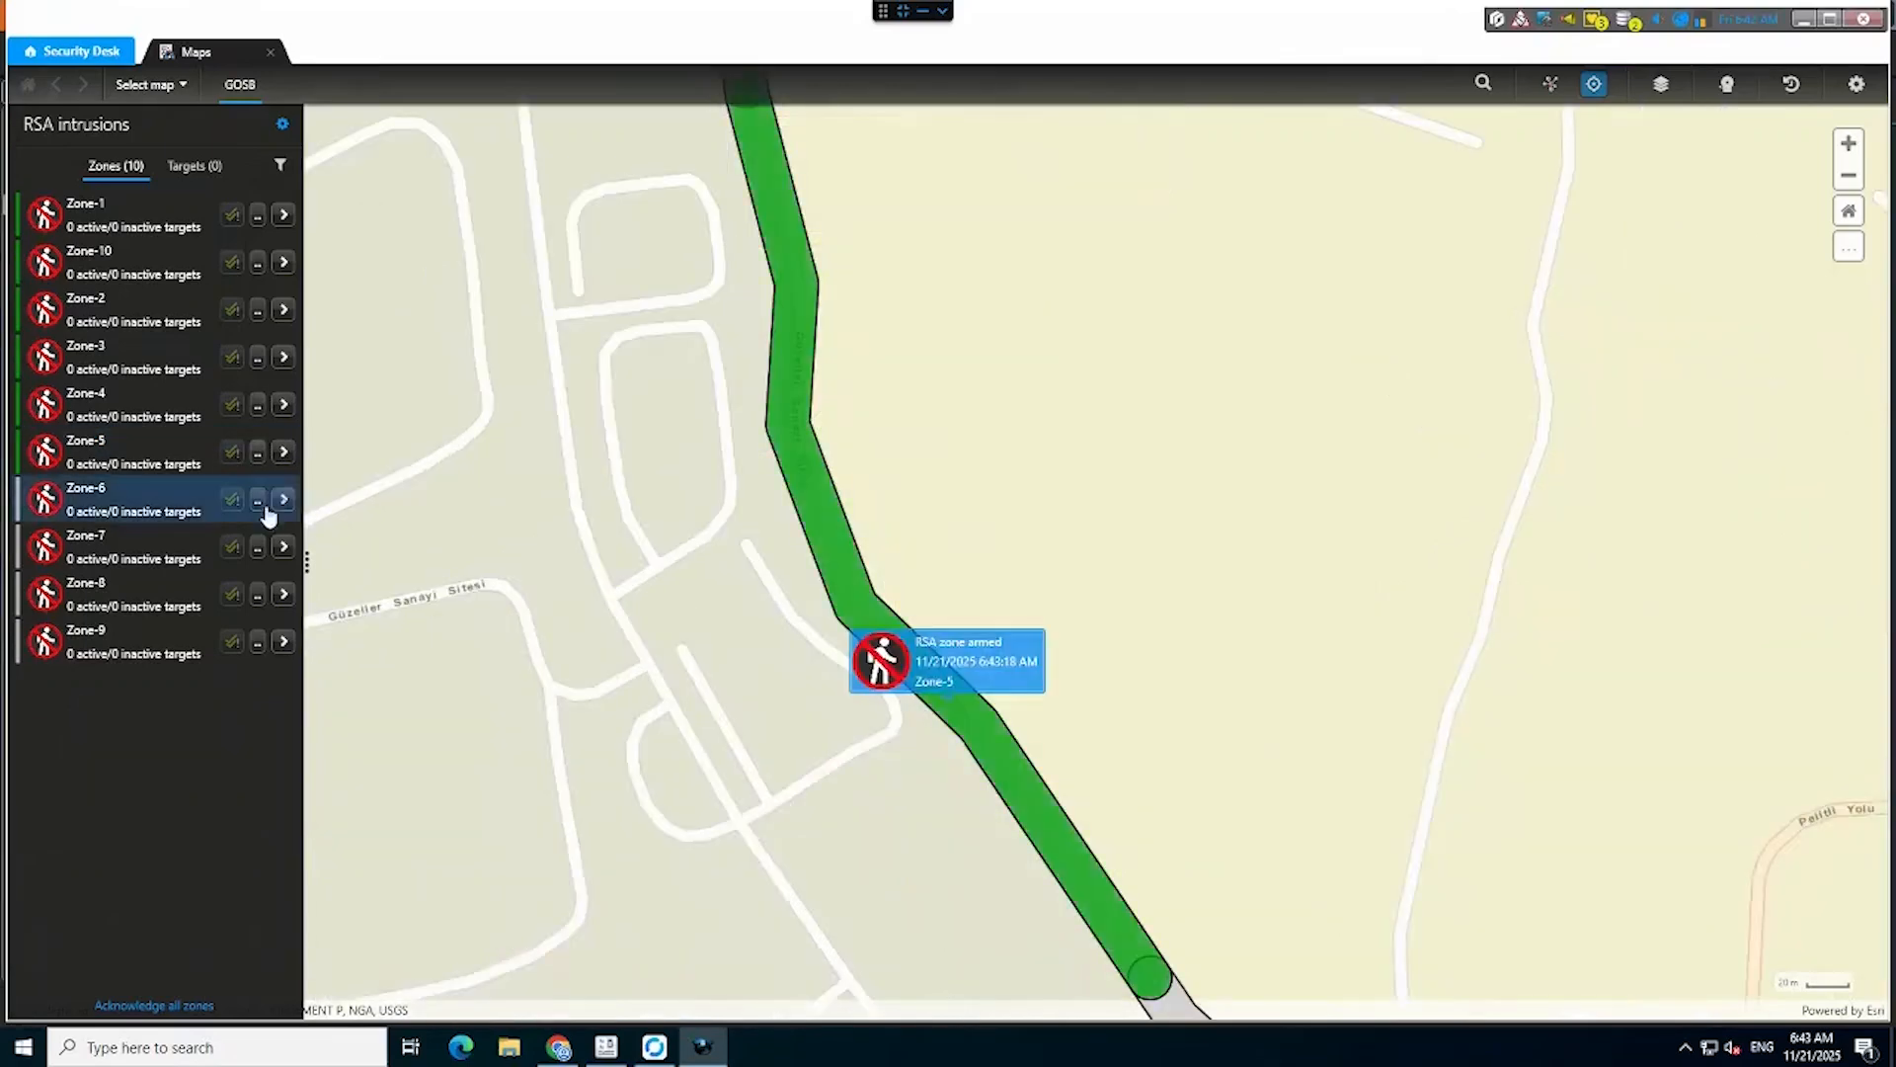
left_click(261, 503)
left_click(274, 536)
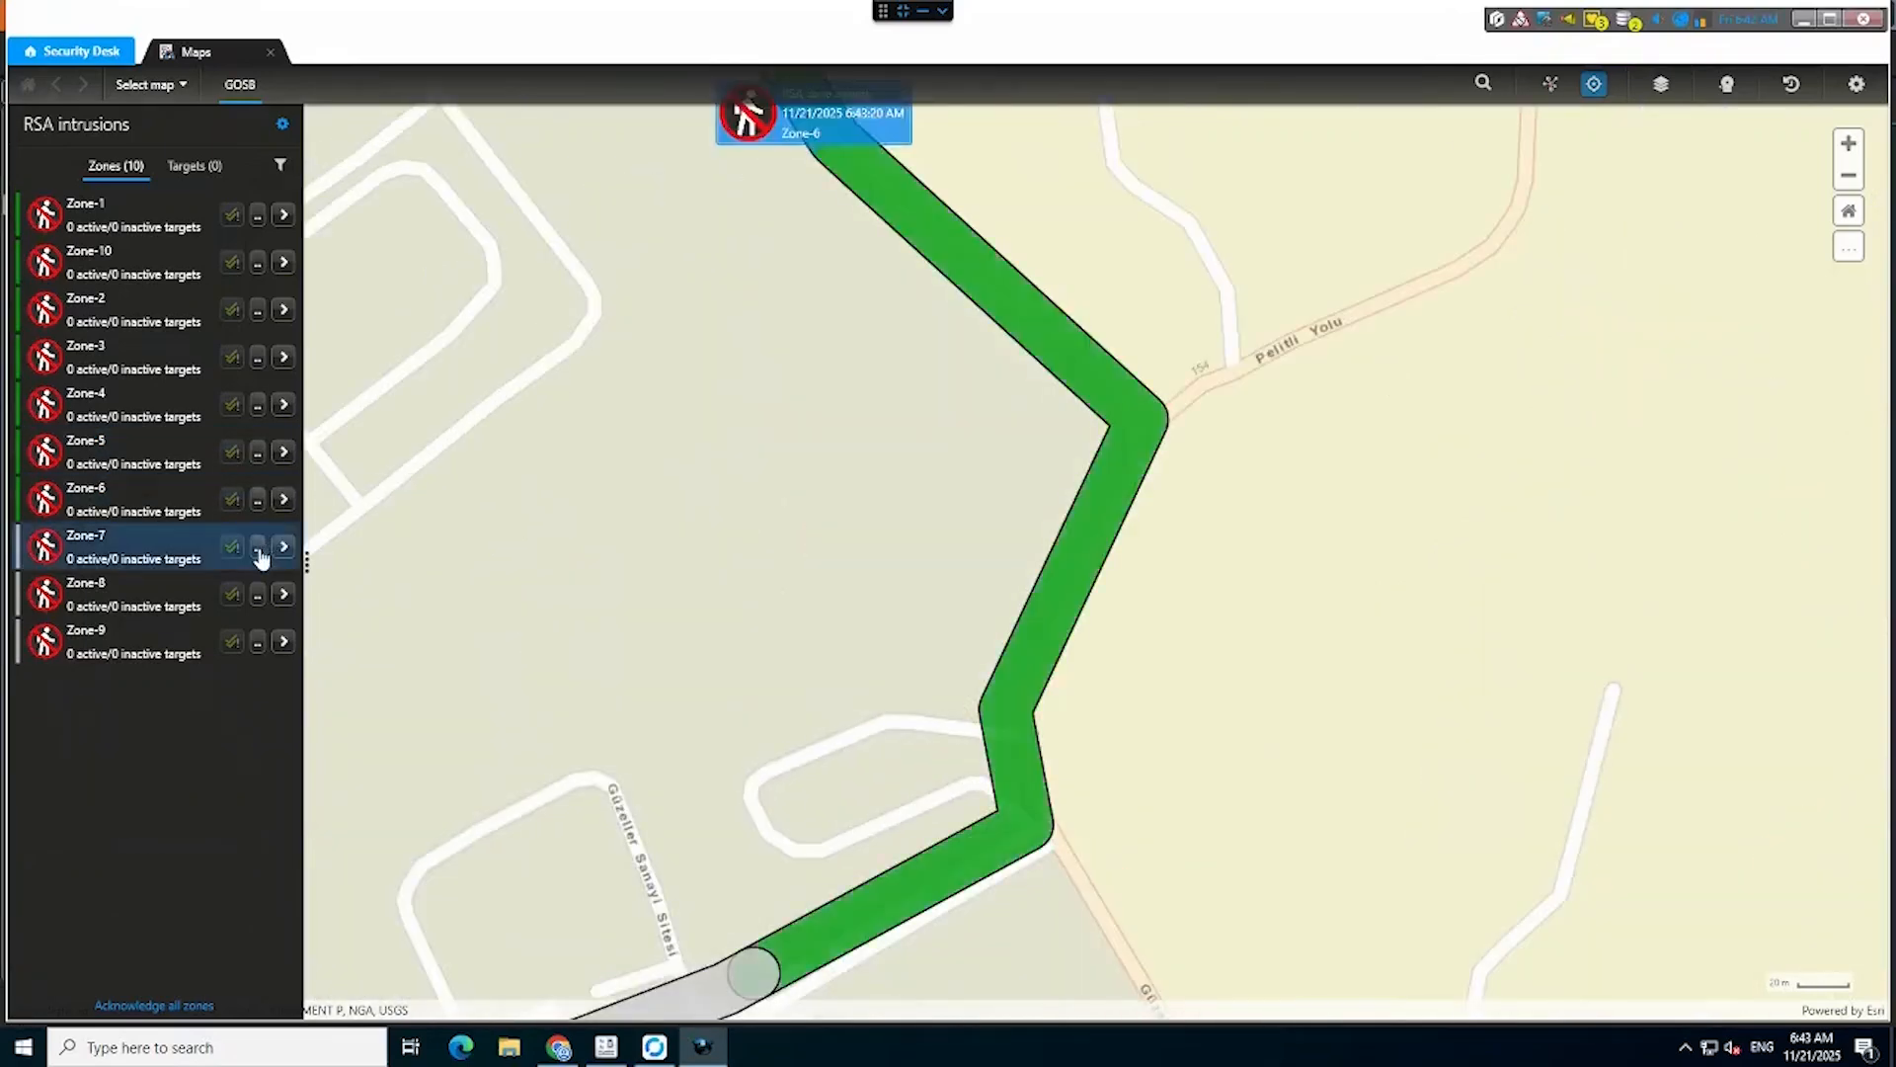
left_click(258, 548)
left_click(273, 585)
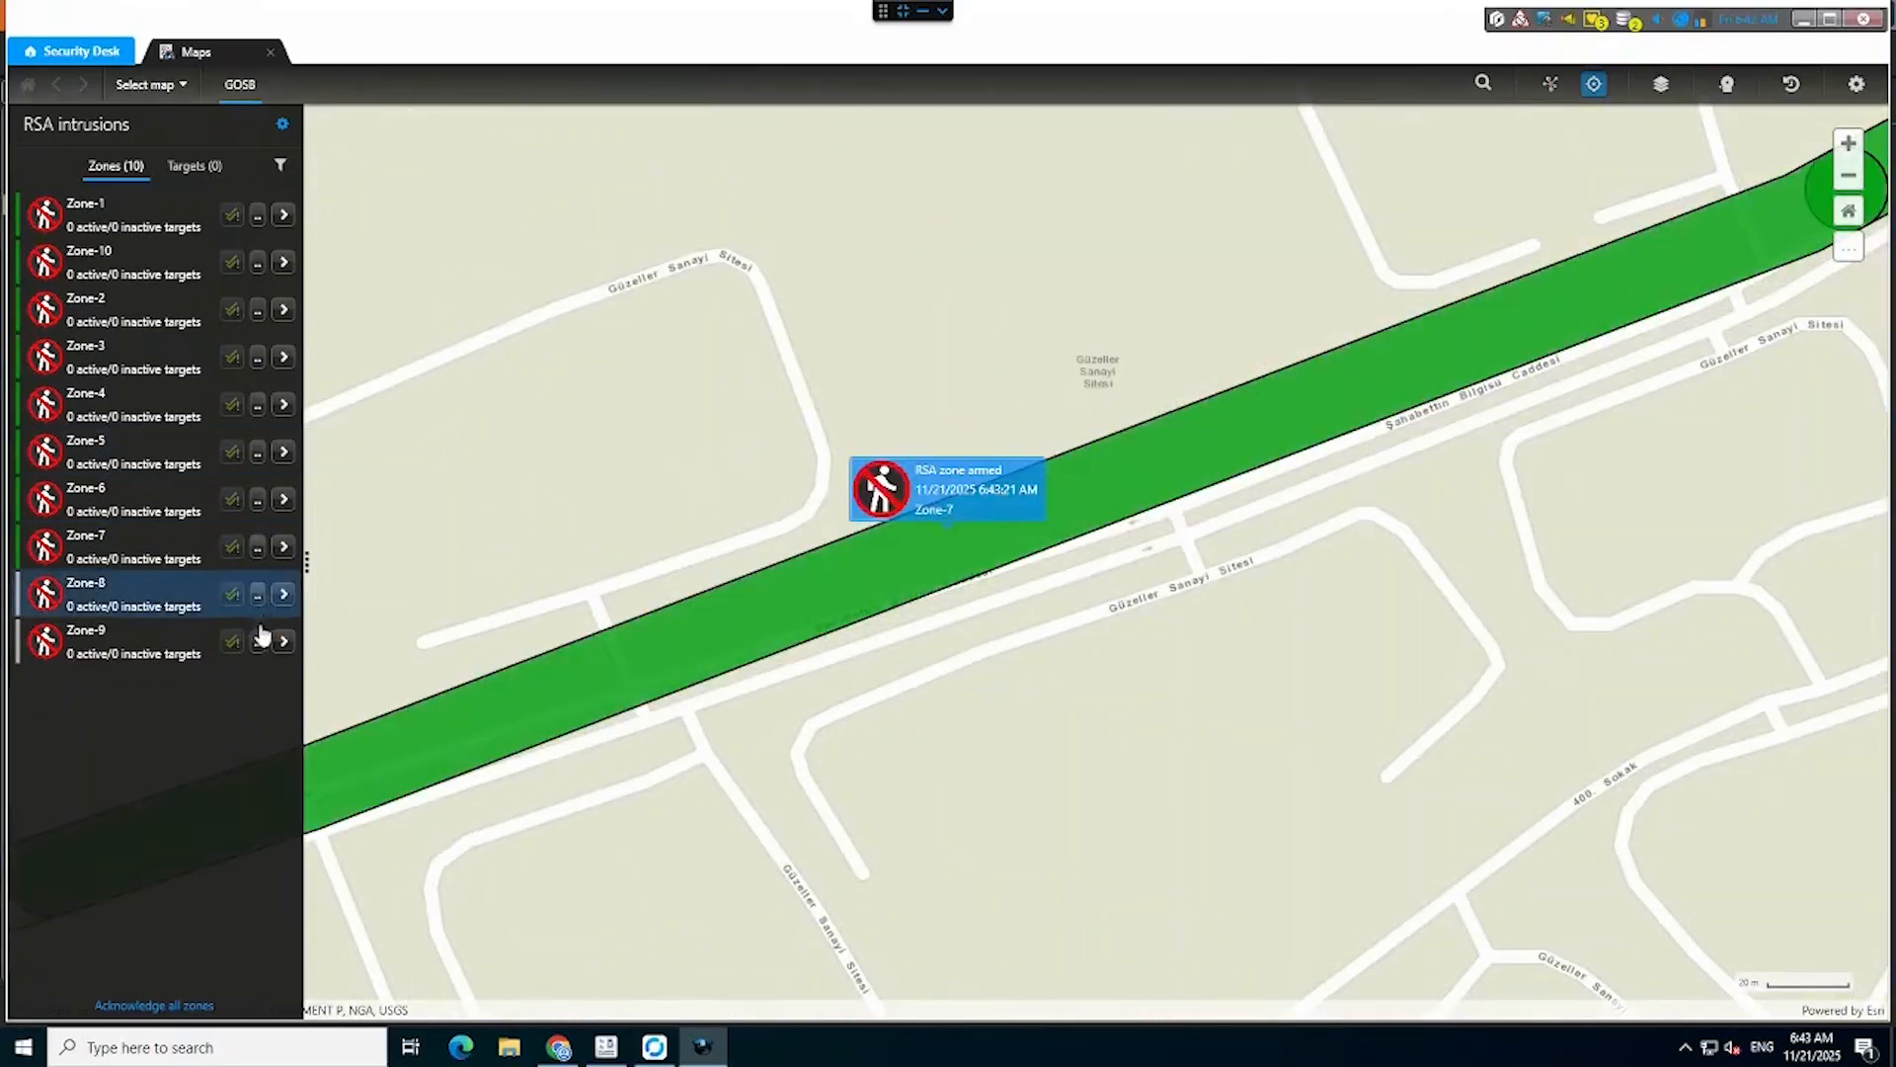
left_click(258, 594)
left_click(264, 632)
left_click(258, 641)
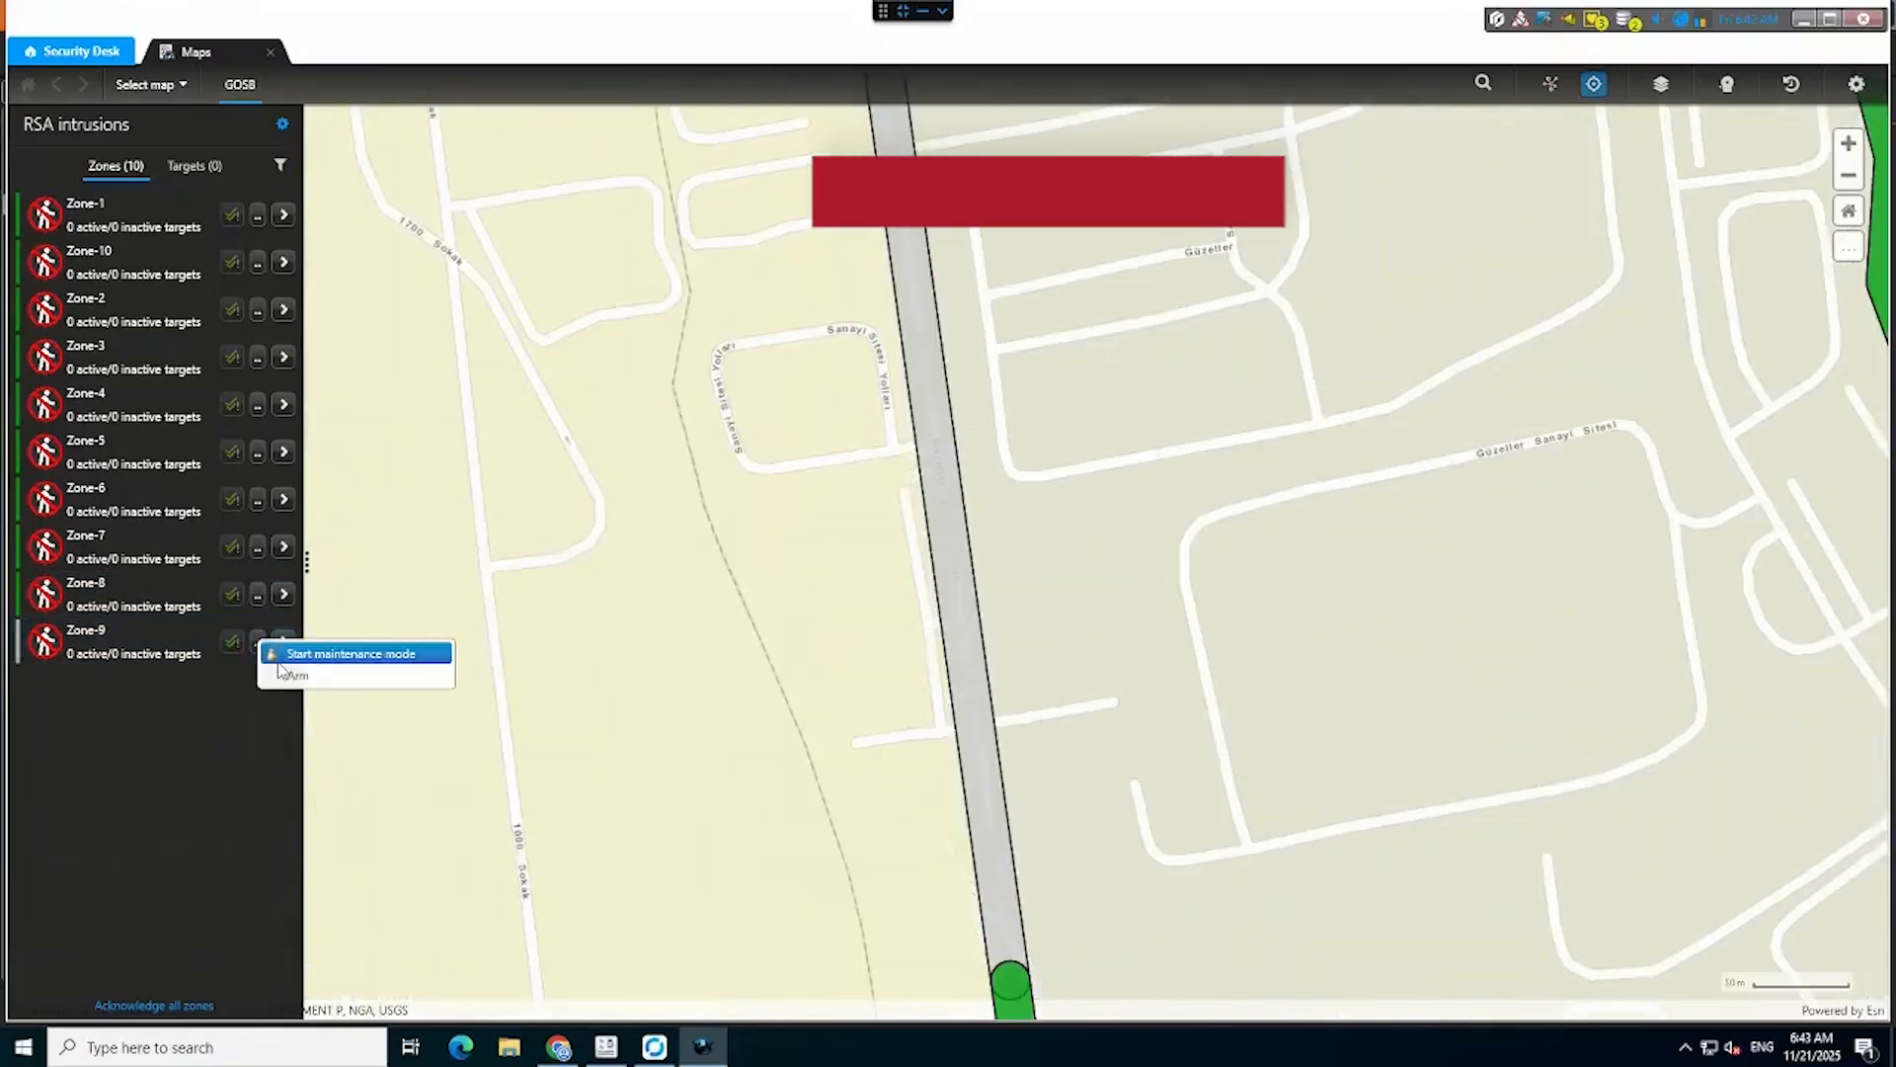
left_click(292, 674)
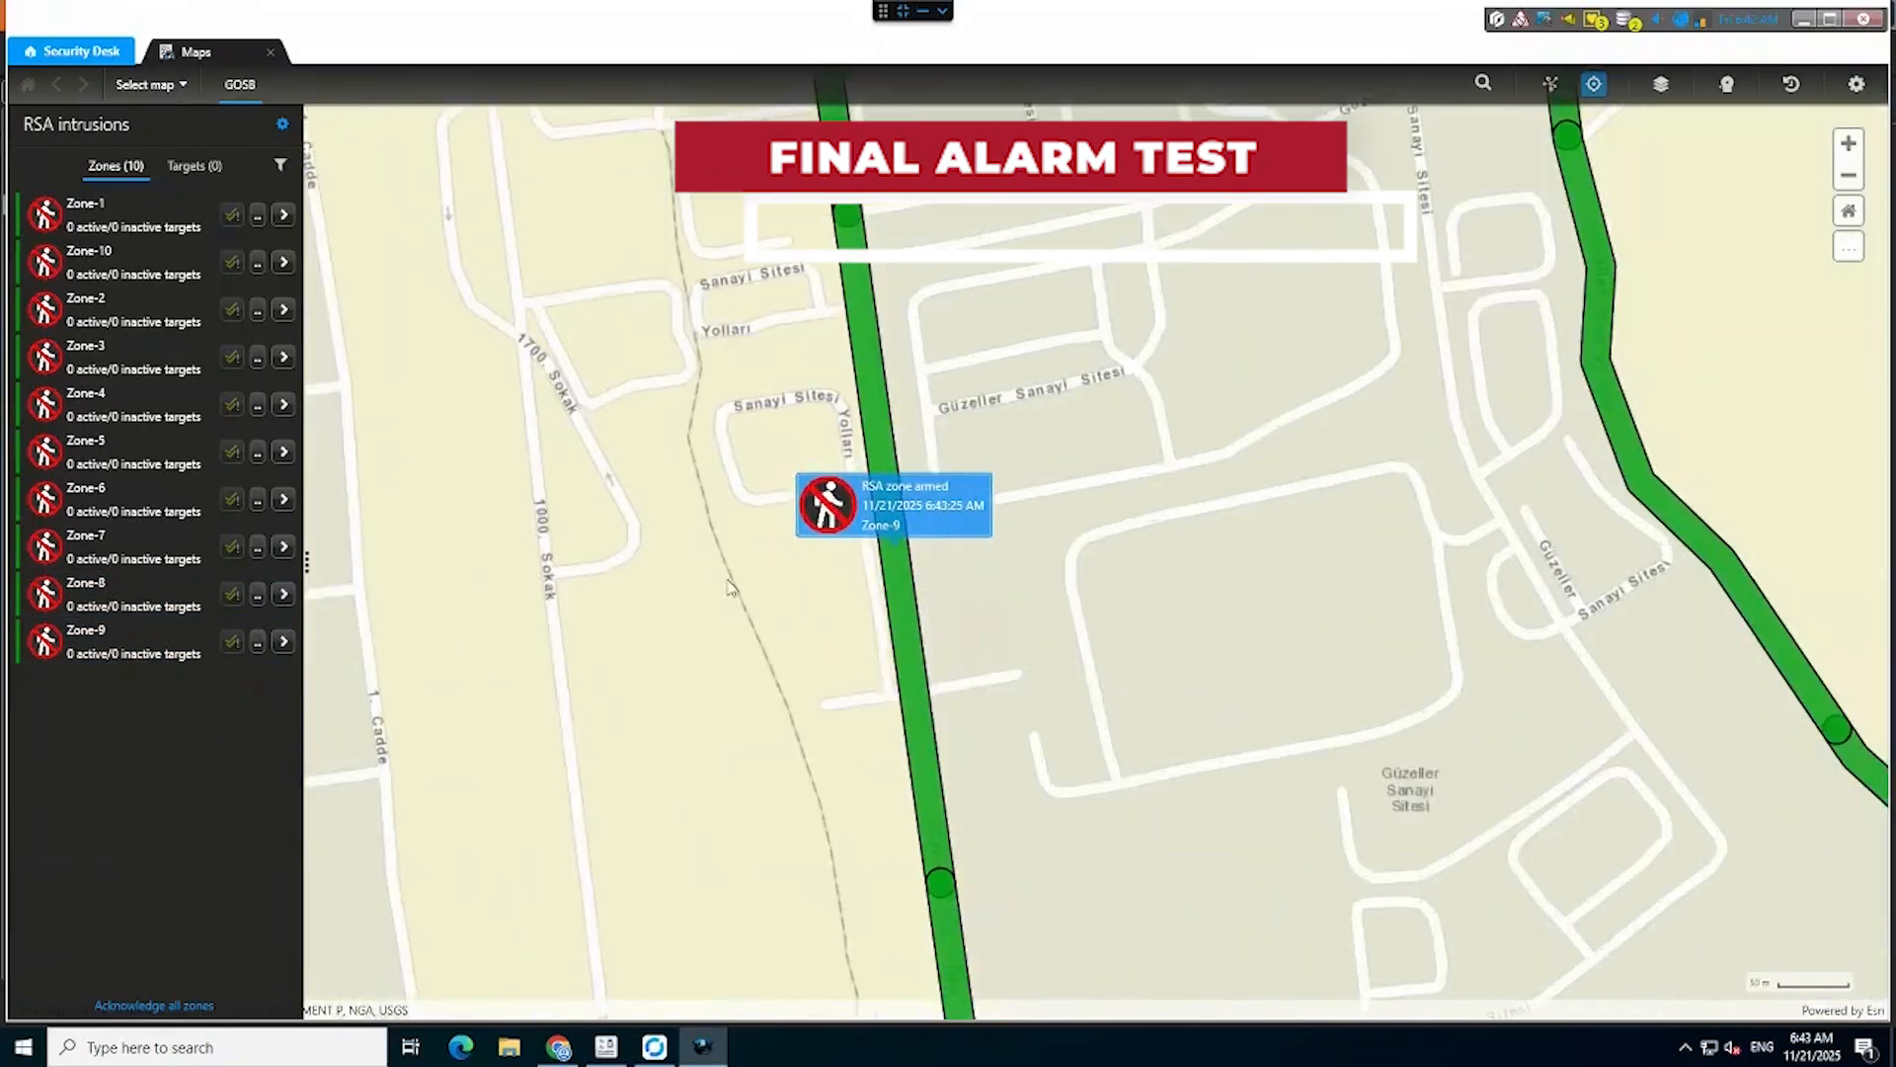
scroll(730, 588, "down", 2)
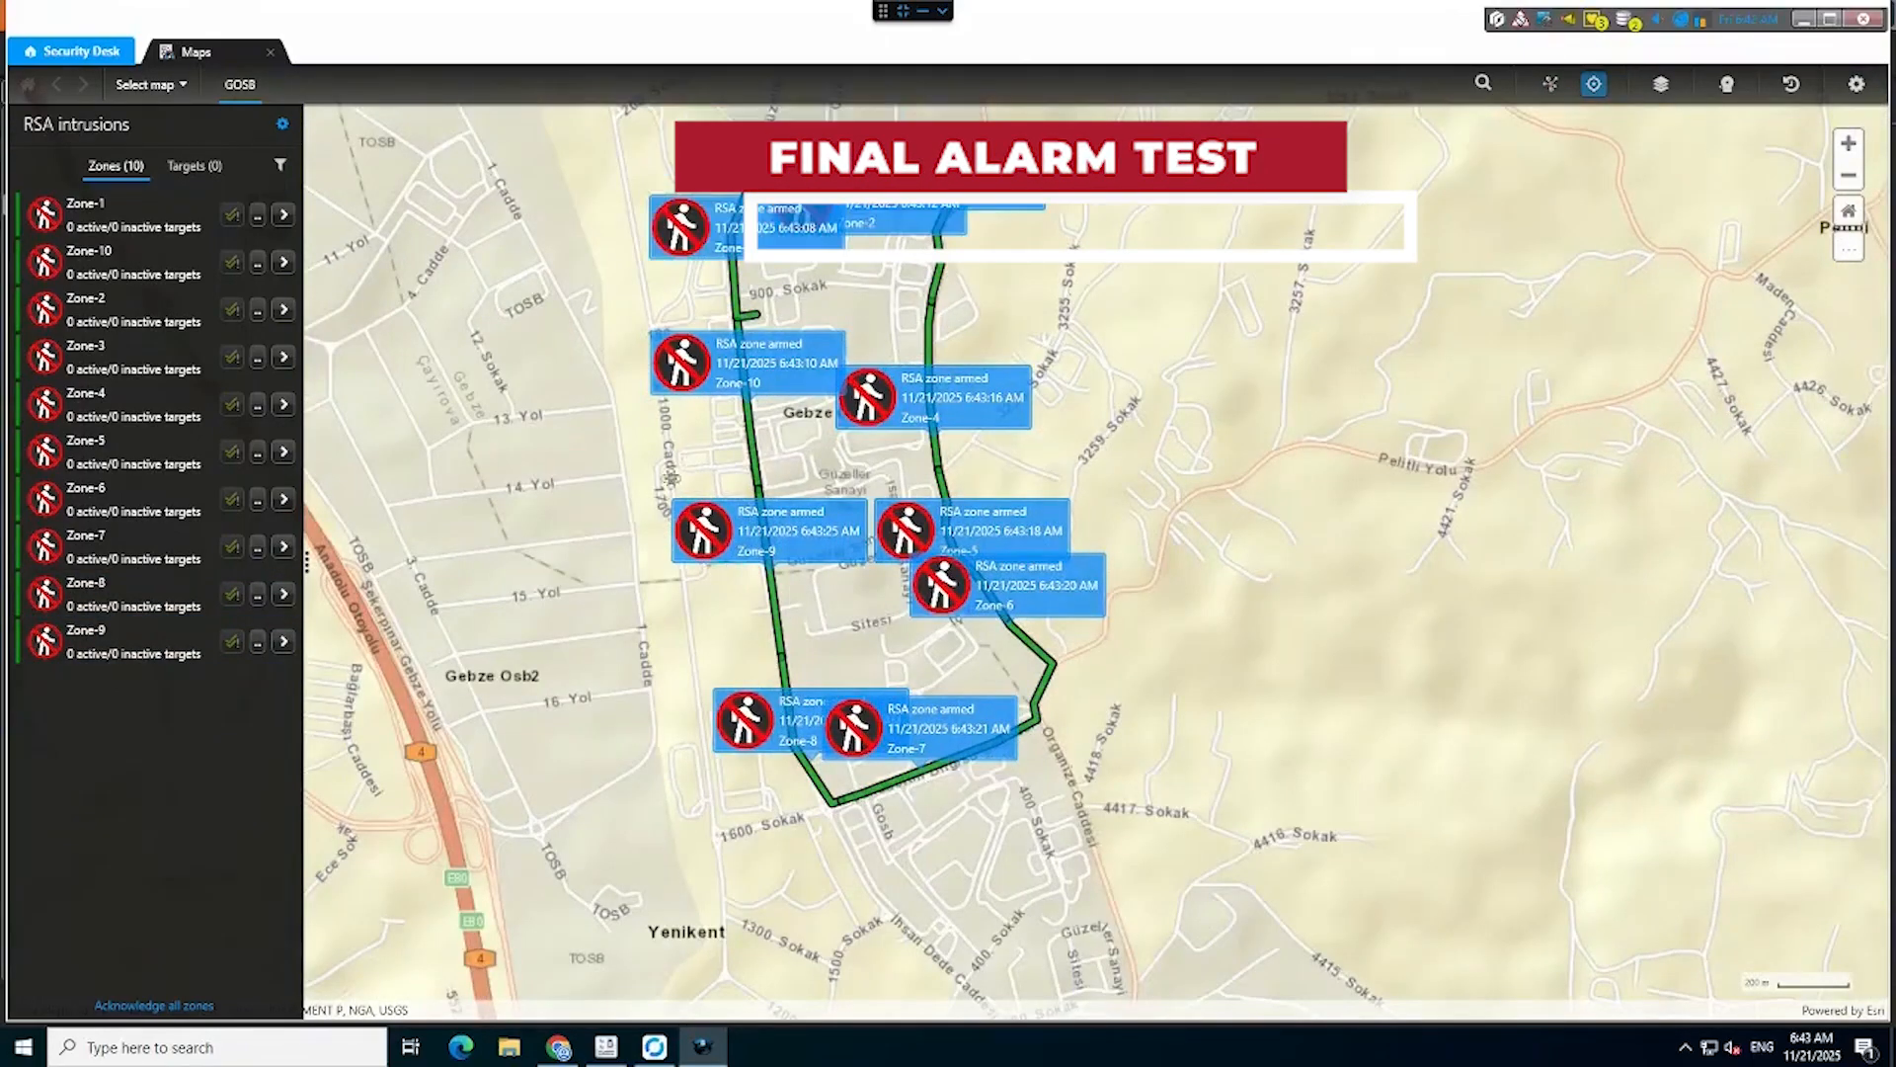
left_click_drag(672, 479, 667, 518)
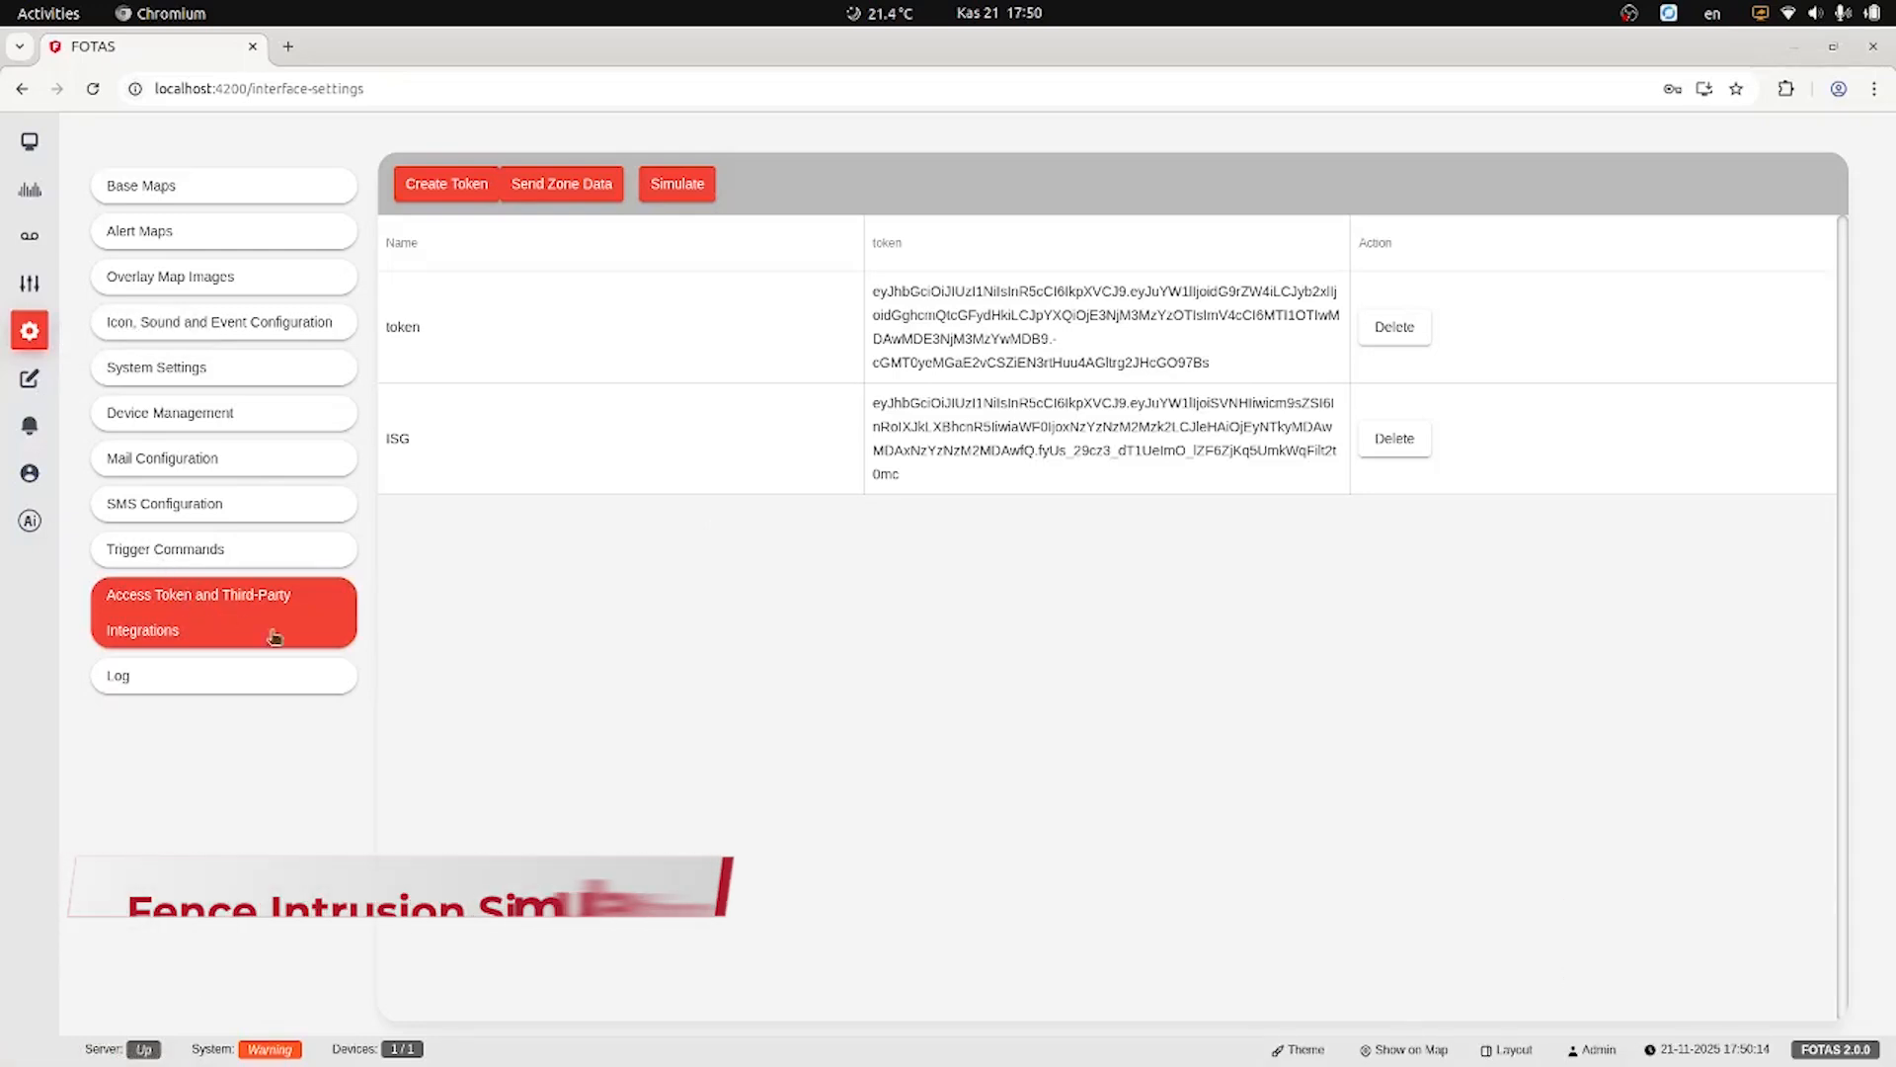
Simulate a FOTAS fence intrusion at meter 2000 and select the resulting Zone-10 Fotas Alarm in Security Desk.
left_click(663, 187)
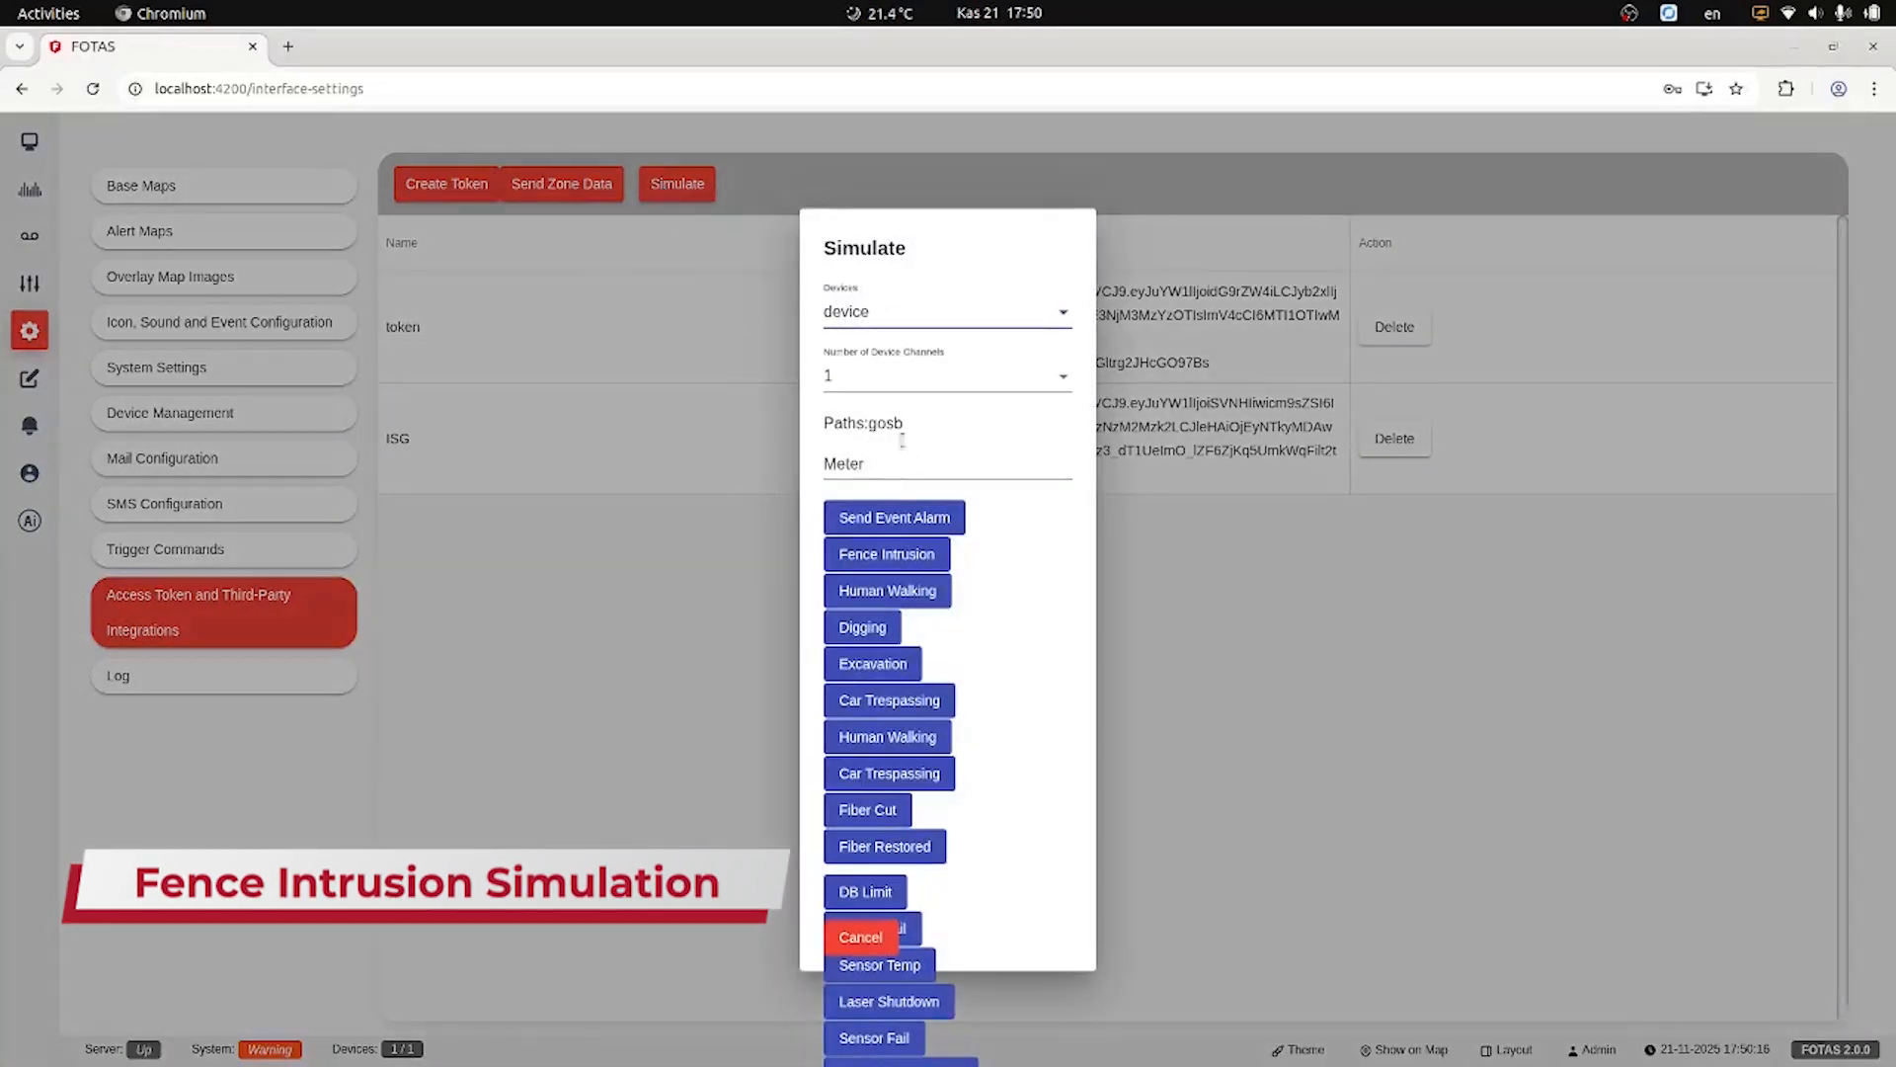
left_click(910, 459)
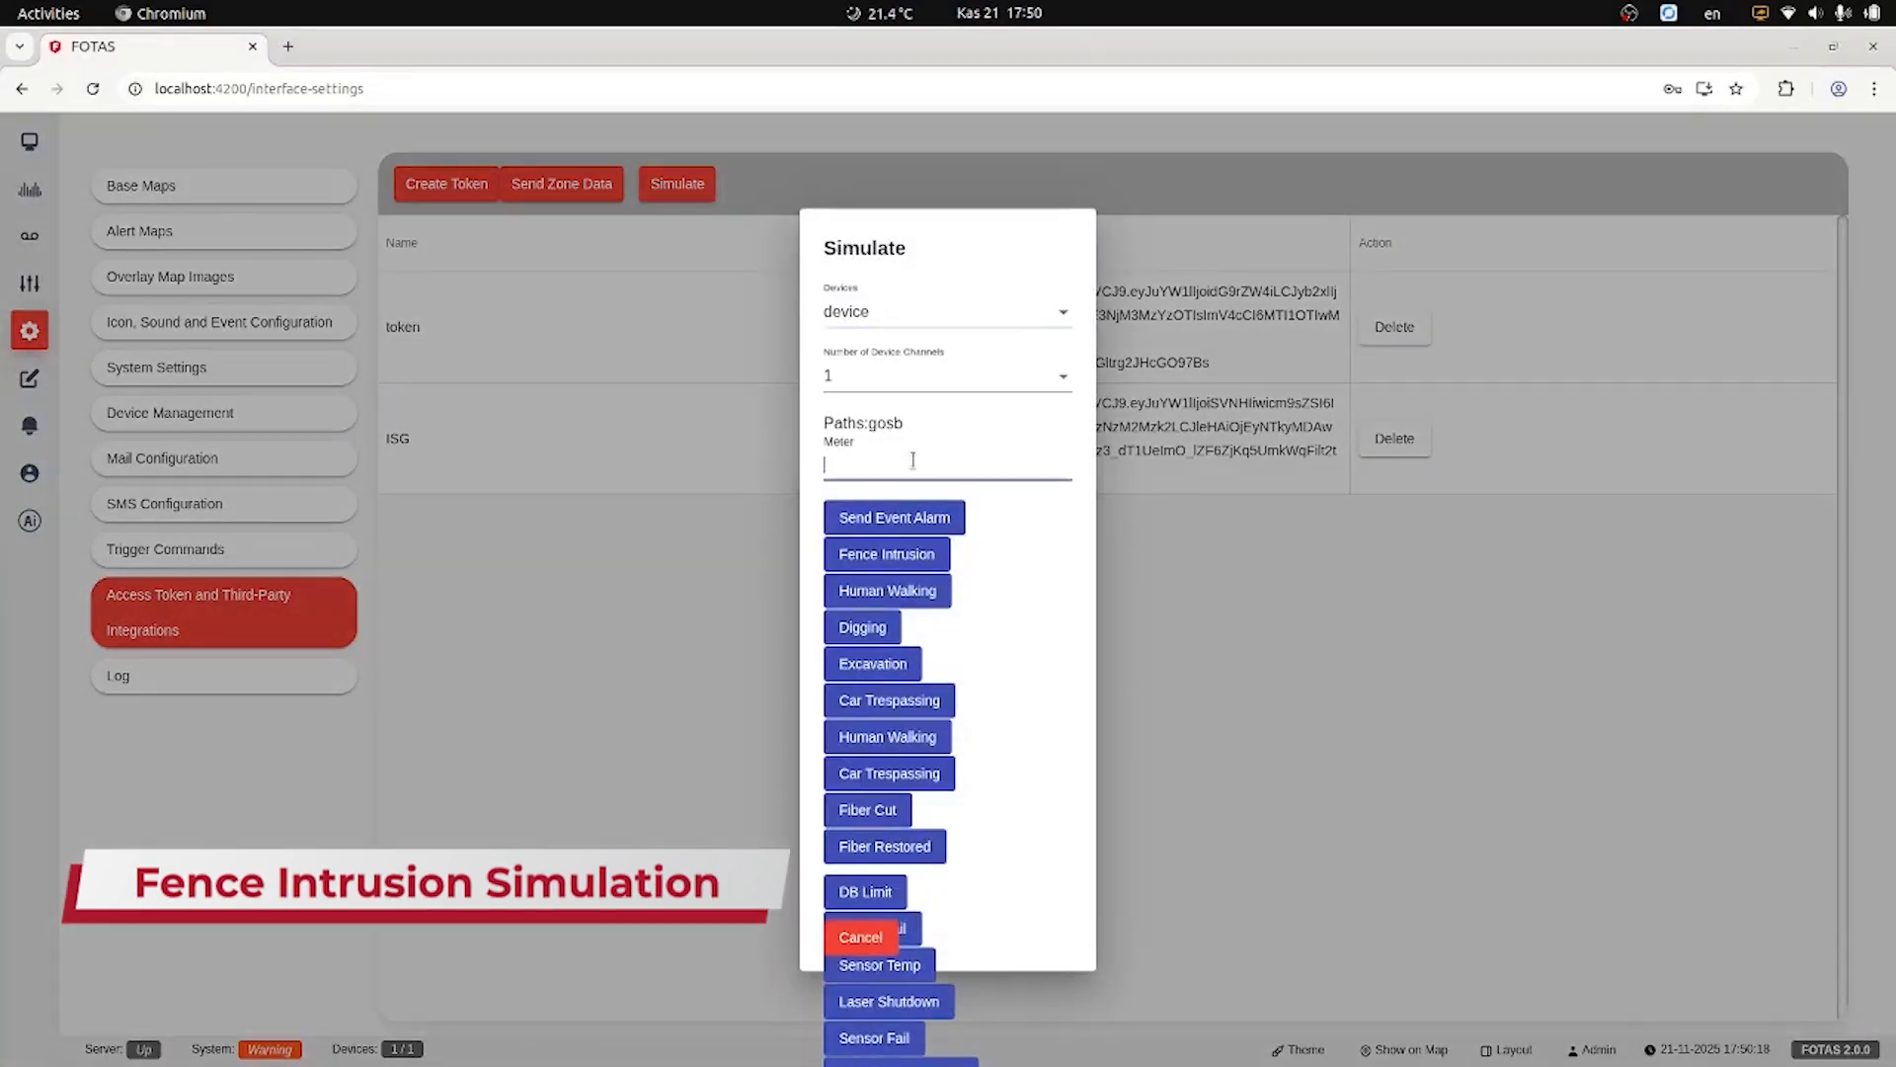
type("2000")
left_click(936, 556)
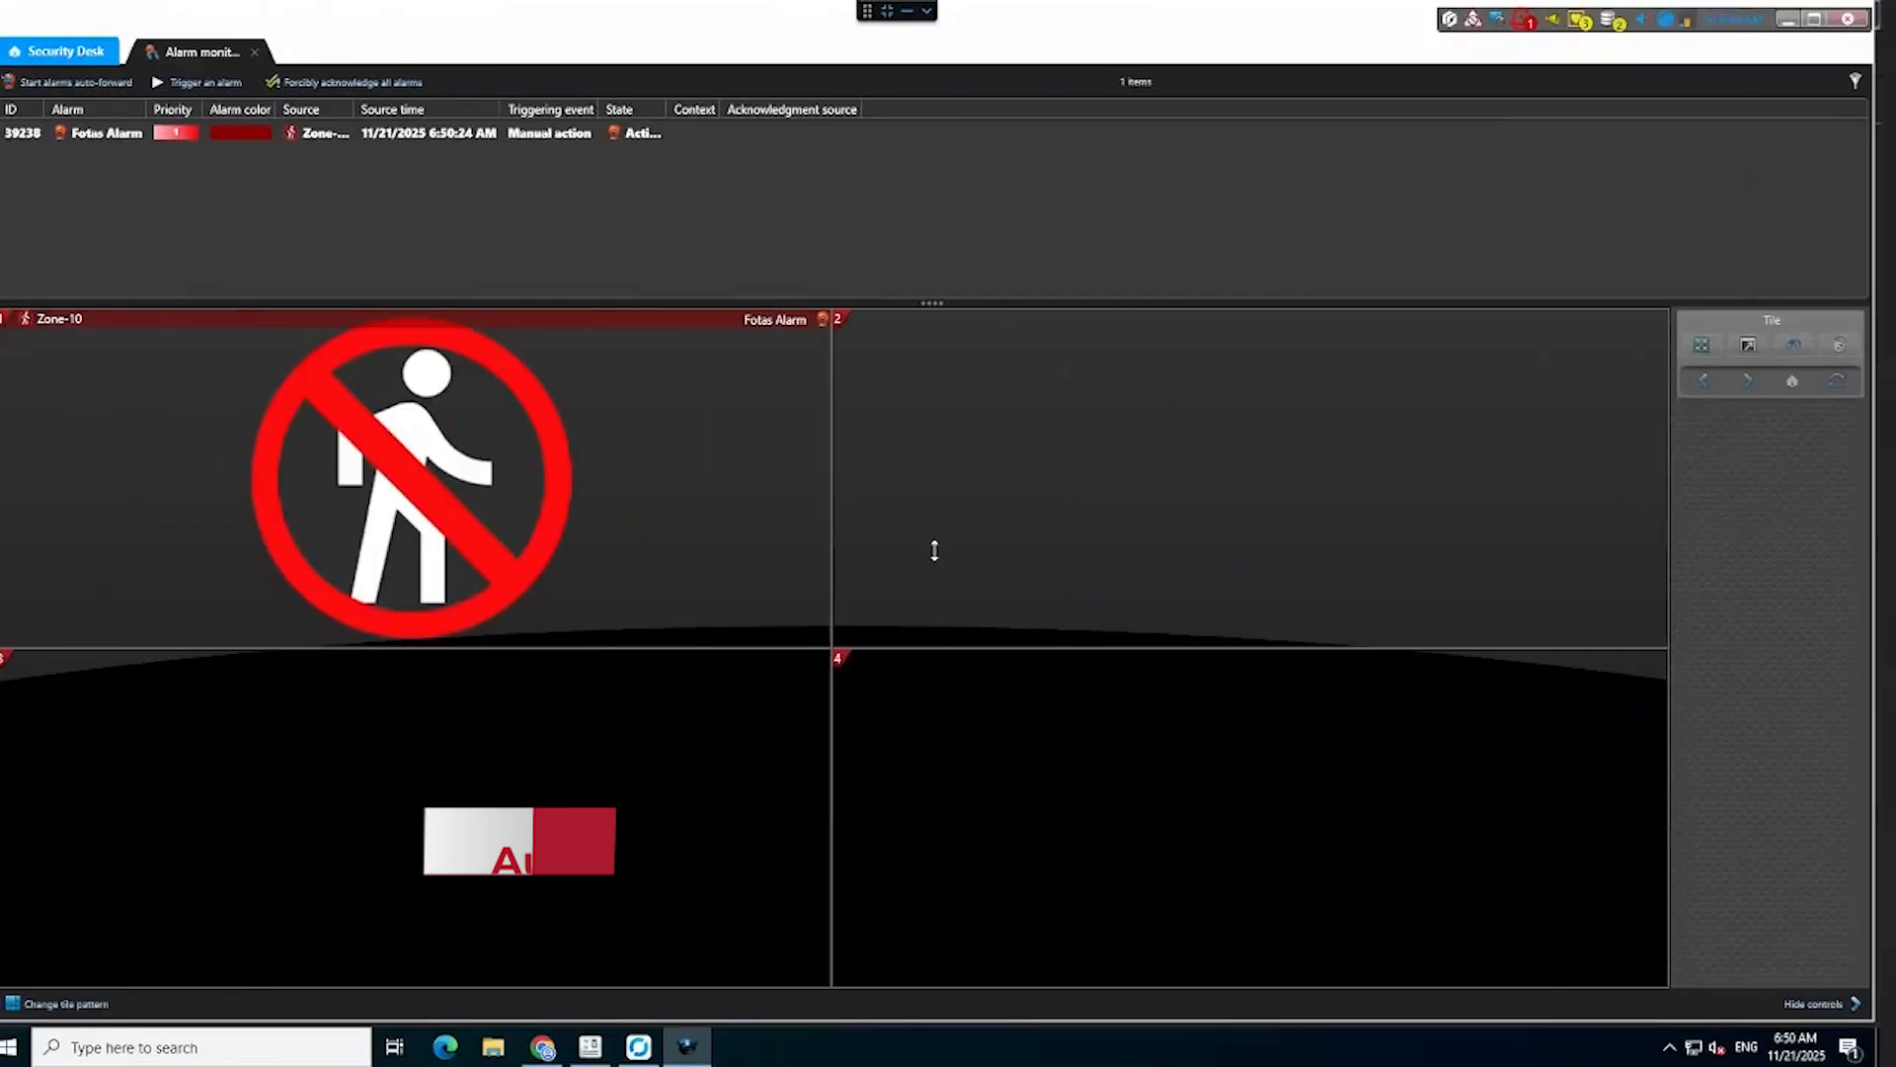
left_click(314, 132)
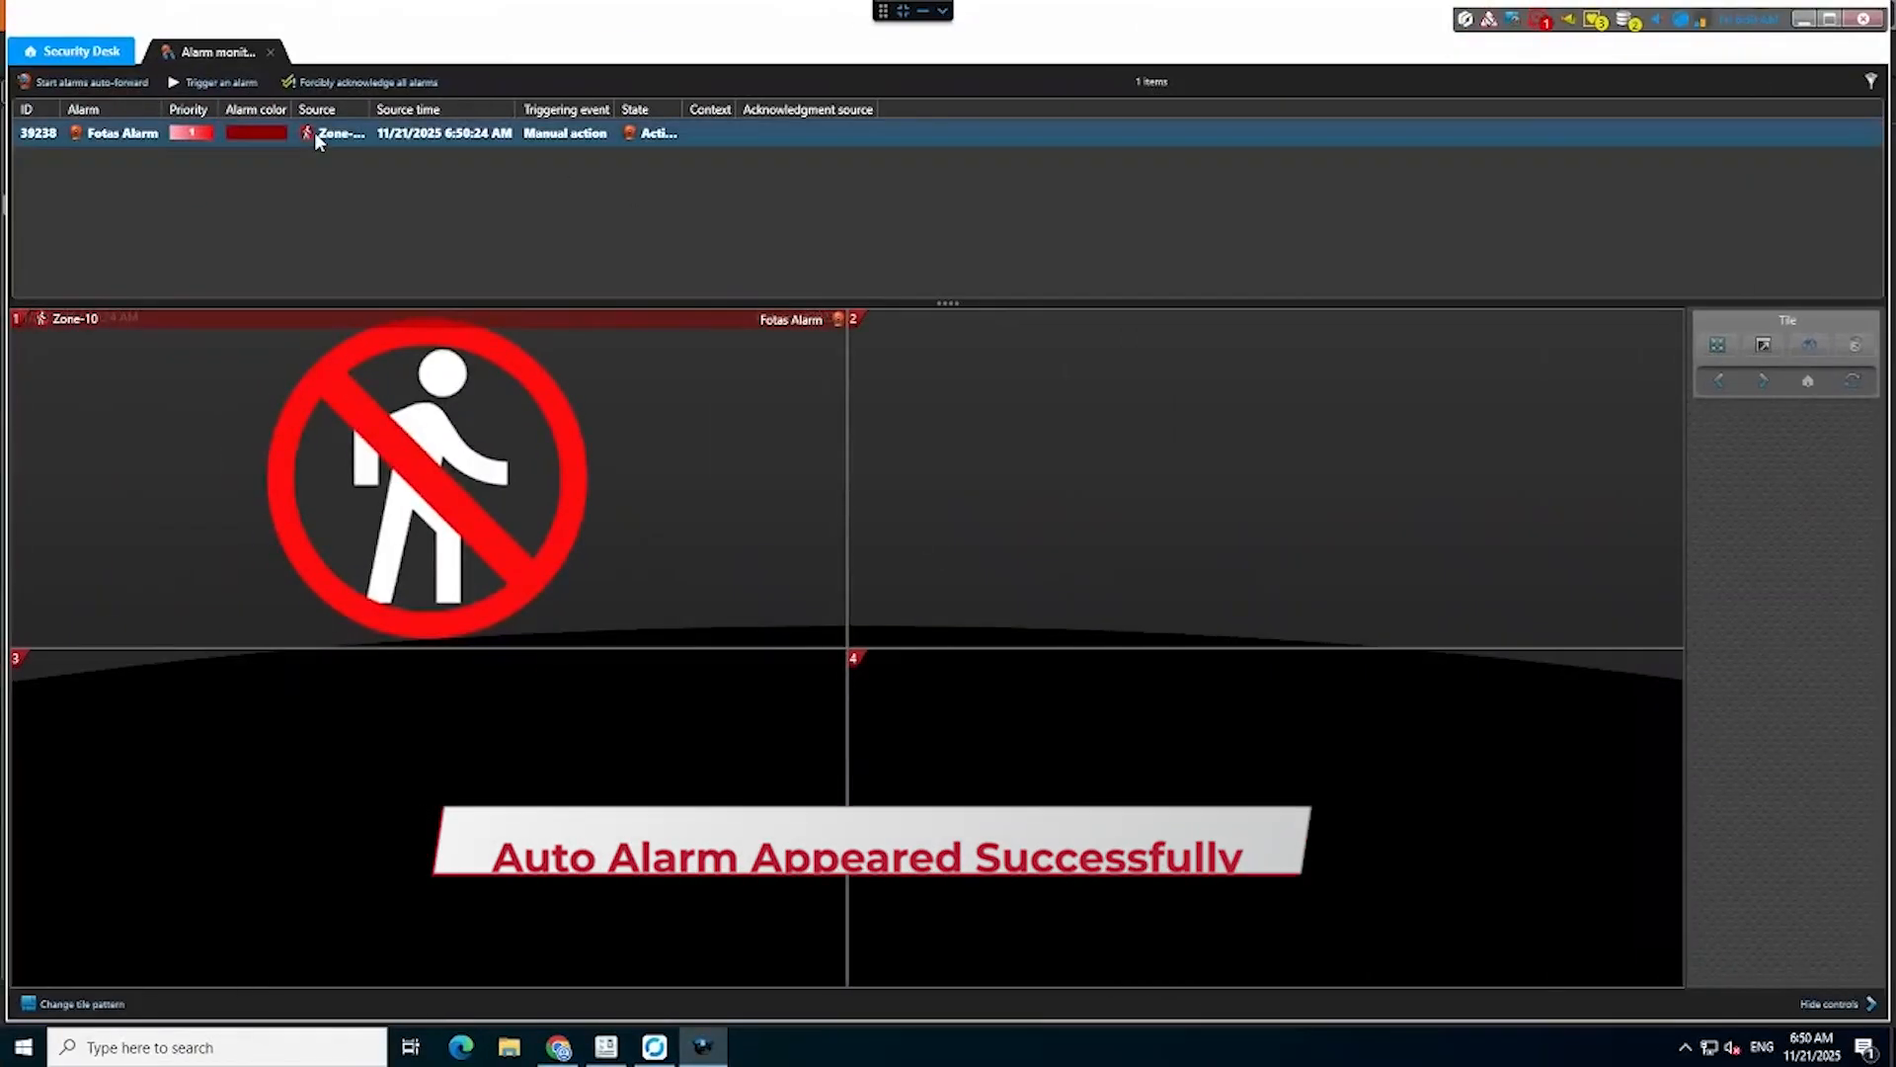